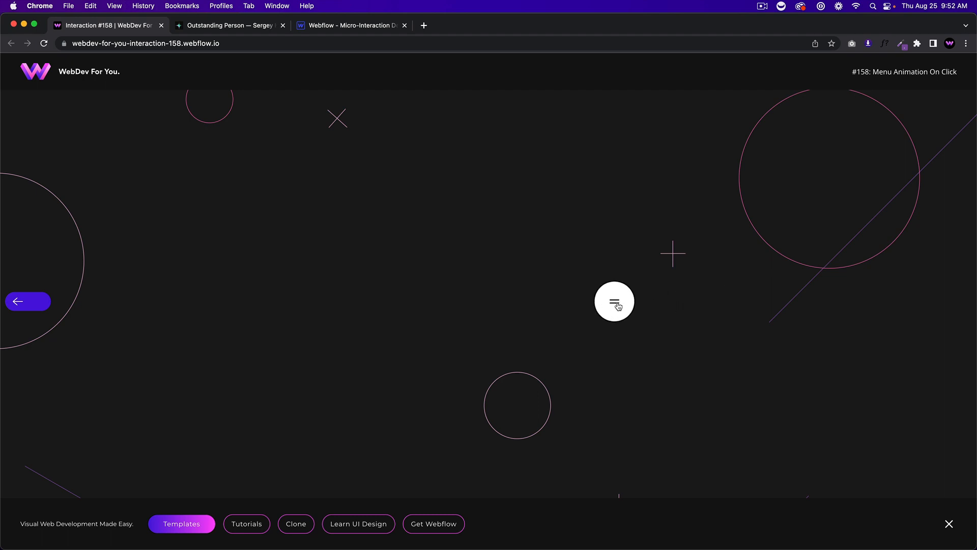
Step: Open and close the menu card on the Interaction #158 page several times to examine its expand and collapse animation
{"action": "left_click", "coordinate": [616, 304]}
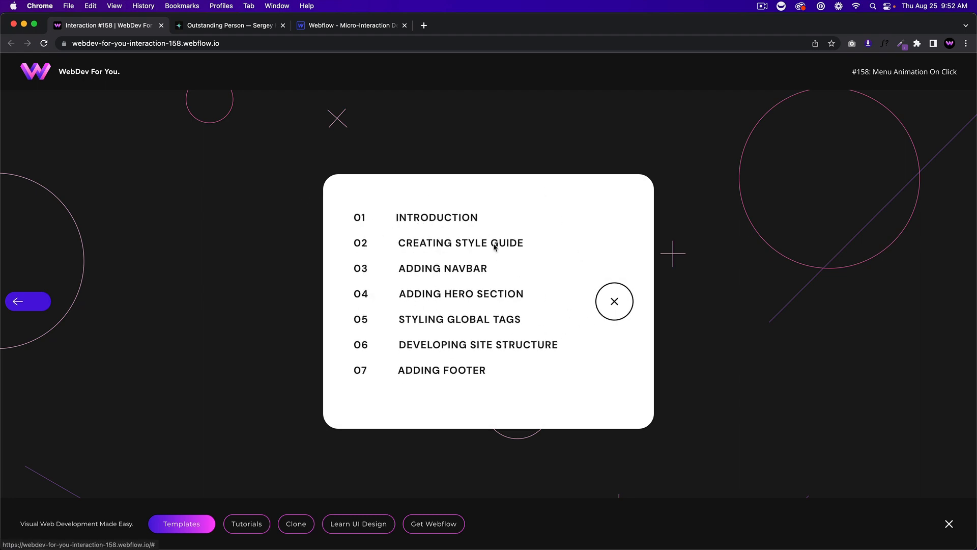
{"action": "left_click", "coordinate": [615, 308]}
{"action": "left_click", "coordinate": [615, 317]}
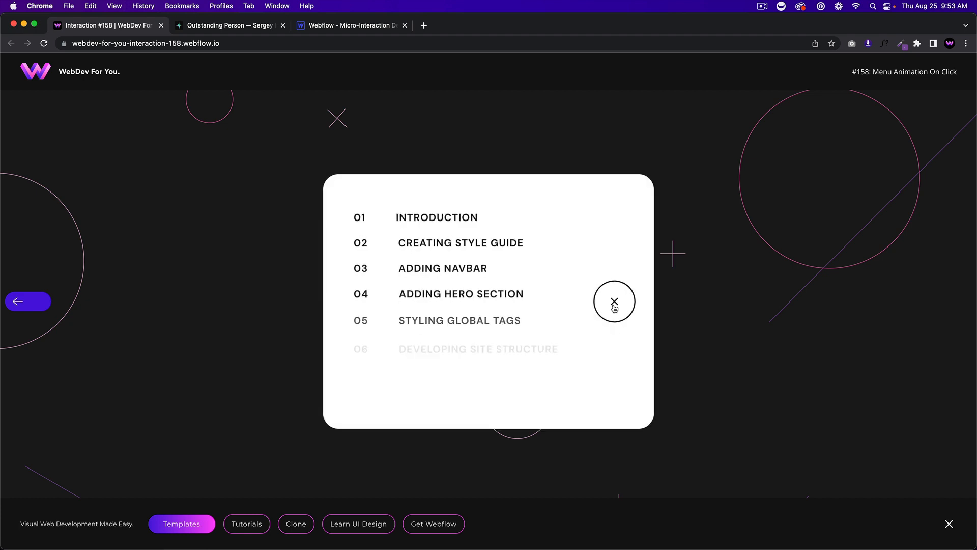
{"action": "left_click", "coordinate": [616, 301]}
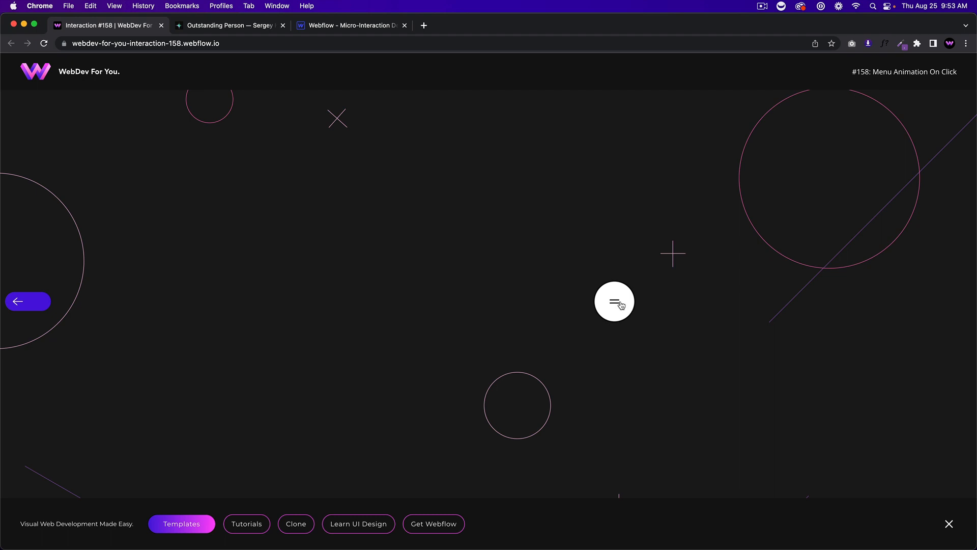
{"action": "left_click", "coordinate": [615, 306]}
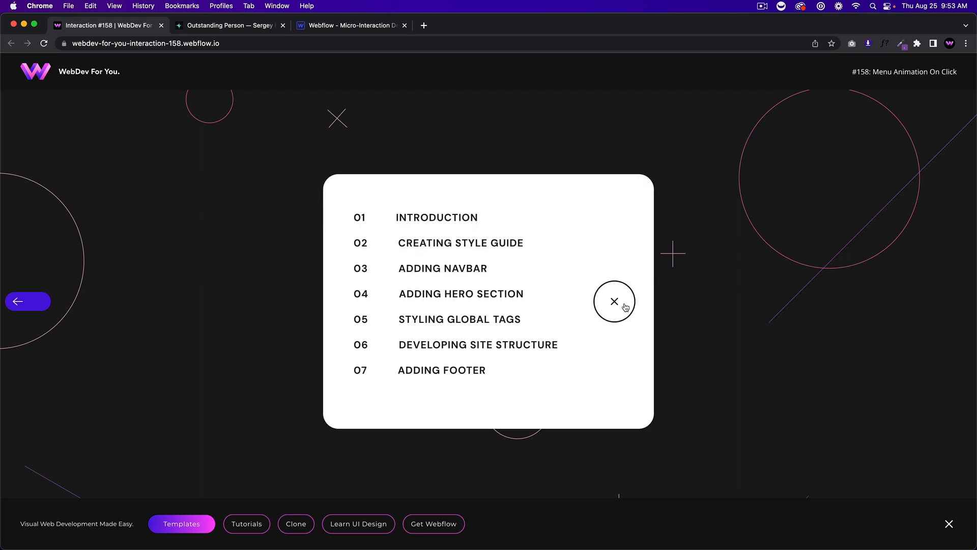
{"action": "left_click", "coordinate": [617, 303]}
{"action": "left_click", "coordinate": [625, 296]}
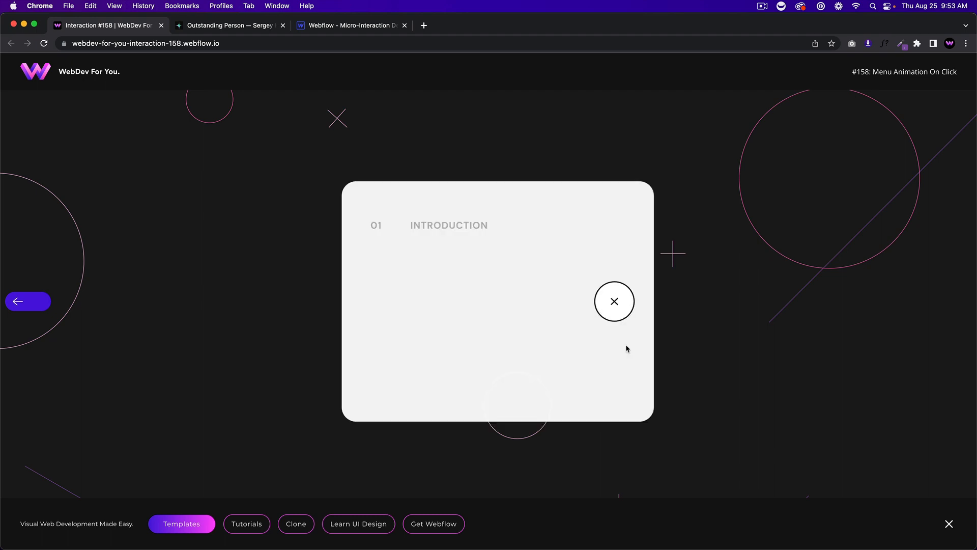
{"action": "left_click", "coordinate": [617, 302]}
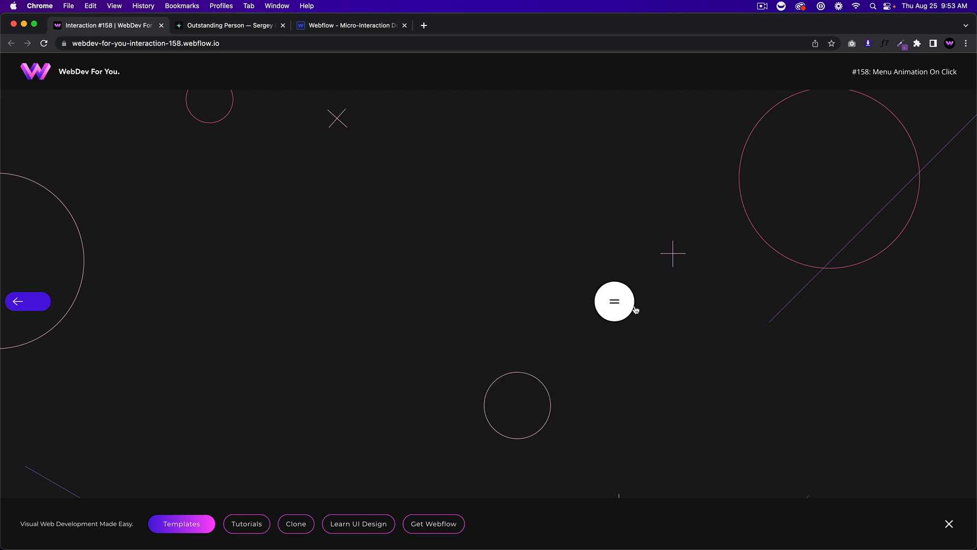
{"action": "left_click", "coordinate": [621, 307]}
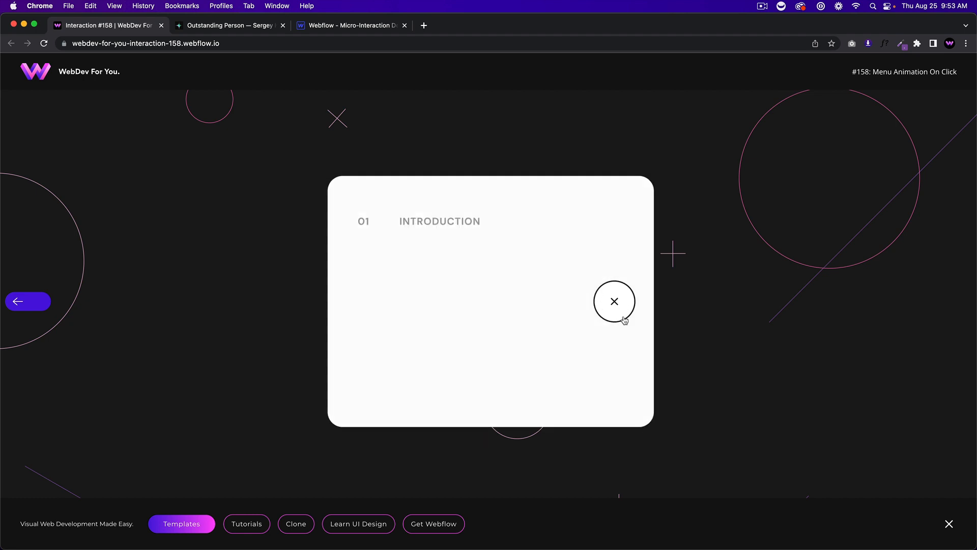
{"action": "left_click", "coordinate": [619, 304]}
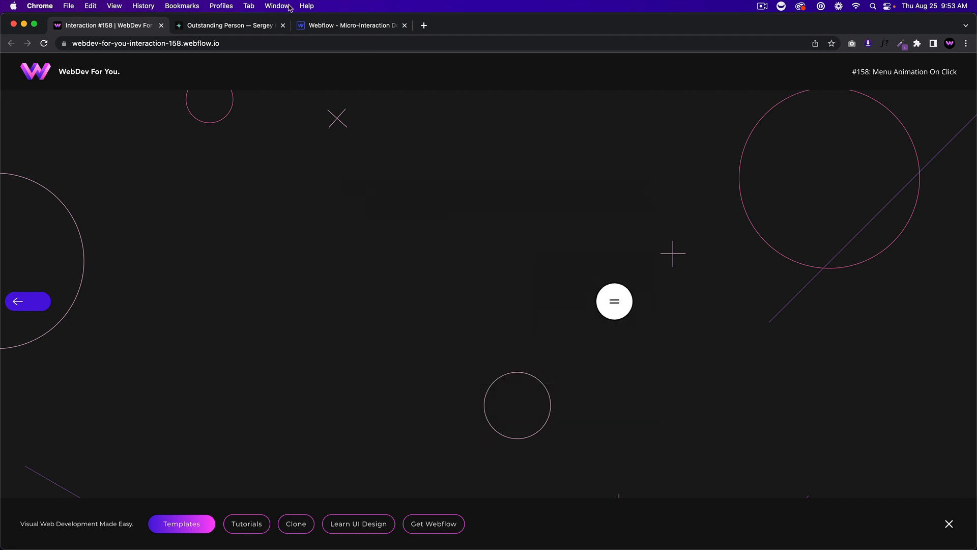
Step: Switch to the Apokrif Outstanding Person site and toggle its round menu repeatedly to examine the reference animation
{"action": "left_click", "coordinate": [244, 26]}
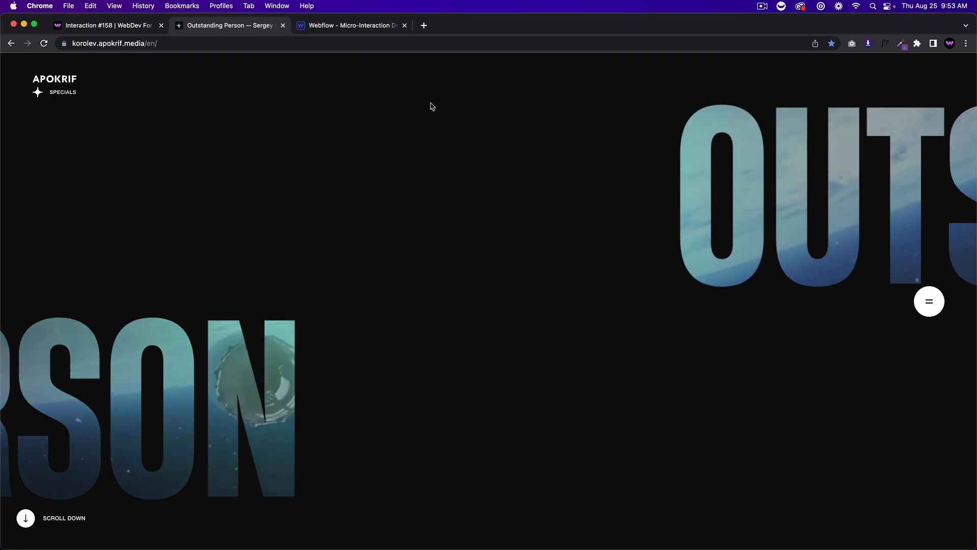
{"action": "left_click", "coordinate": [928, 294]}
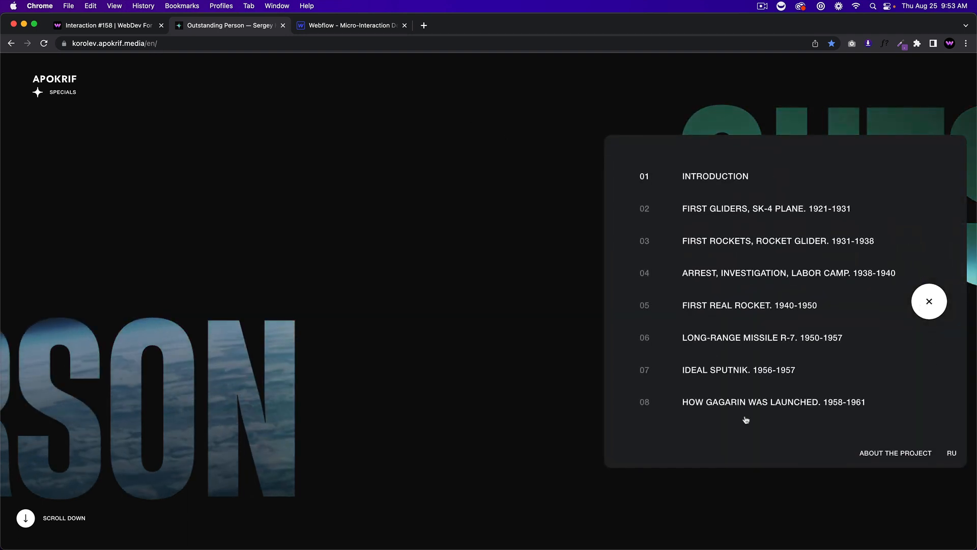
{"action": "left_click", "coordinate": [929, 306]}
{"action": "left_click", "coordinate": [930, 306]}
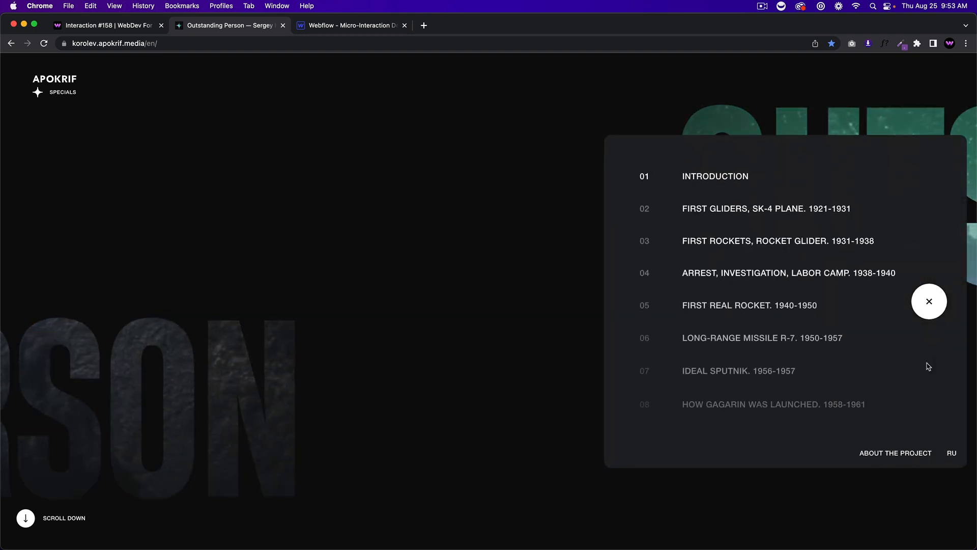
{"action": "left_click", "coordinate": [930, 304]}
{"action": "left_click", "coordinate": [928, 301]}
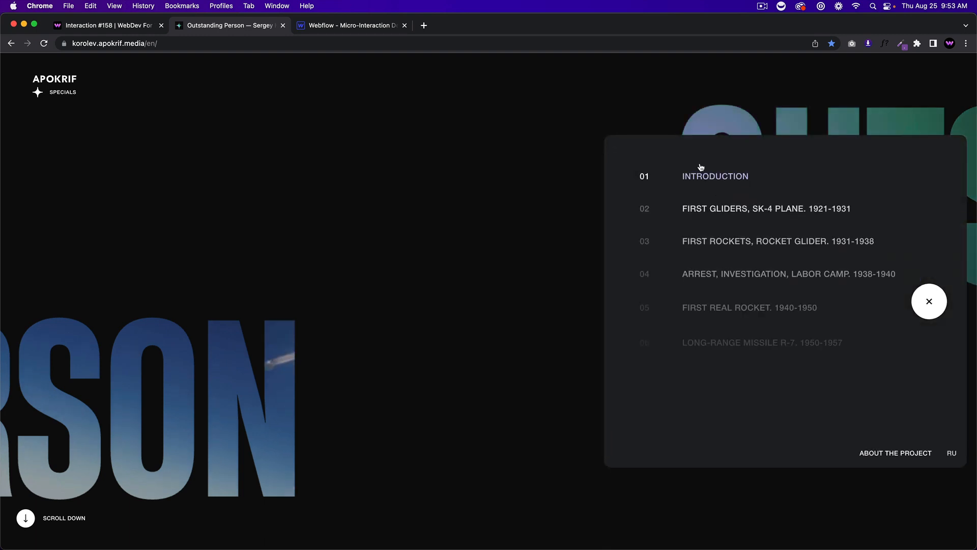
{"action": "left_click", "coordinate": [928, 301]}
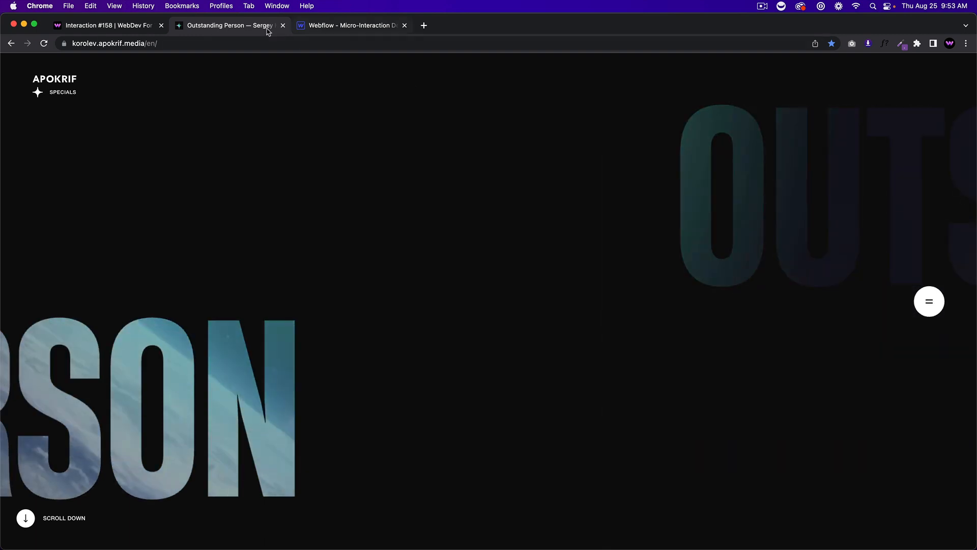
Step: Return to the Interaction #158 page and replay the menu's opening and closing to compare it with the reference
{"action": "left_click", "coordinate": [102, 25]}
{"action": "left_click", "coordinate": [617, 303]}
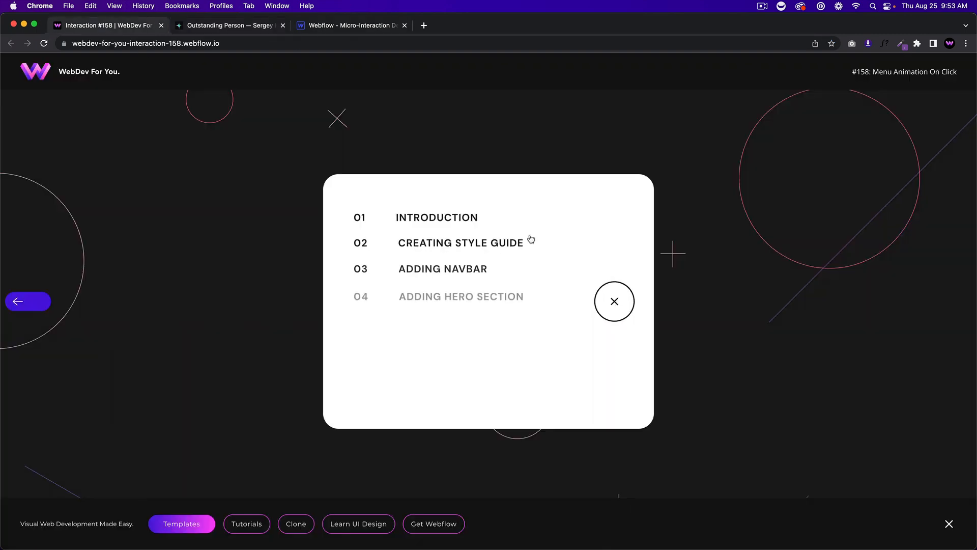
{"action": "left_click", "coordinate": [614, 302]}
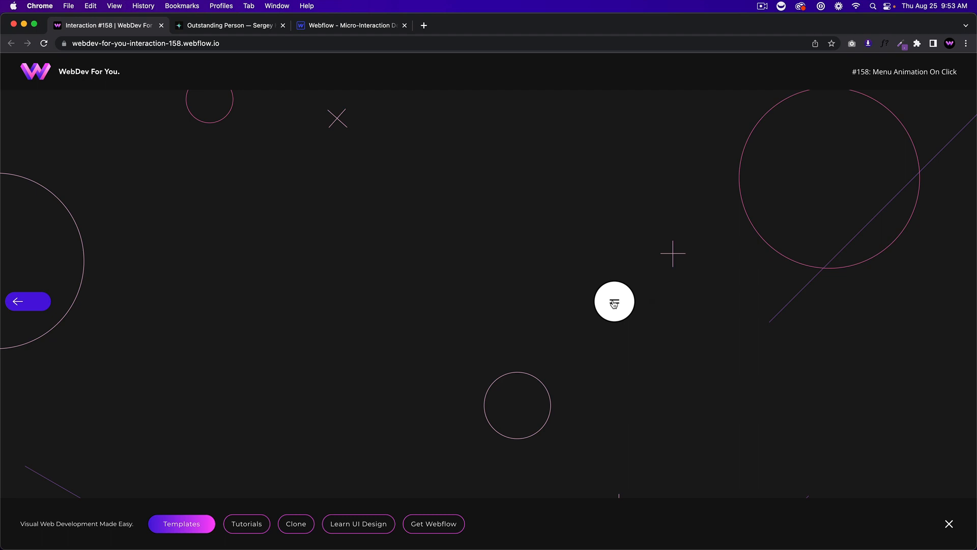
{"action": "left_click", "coordinate": [614, 304]}
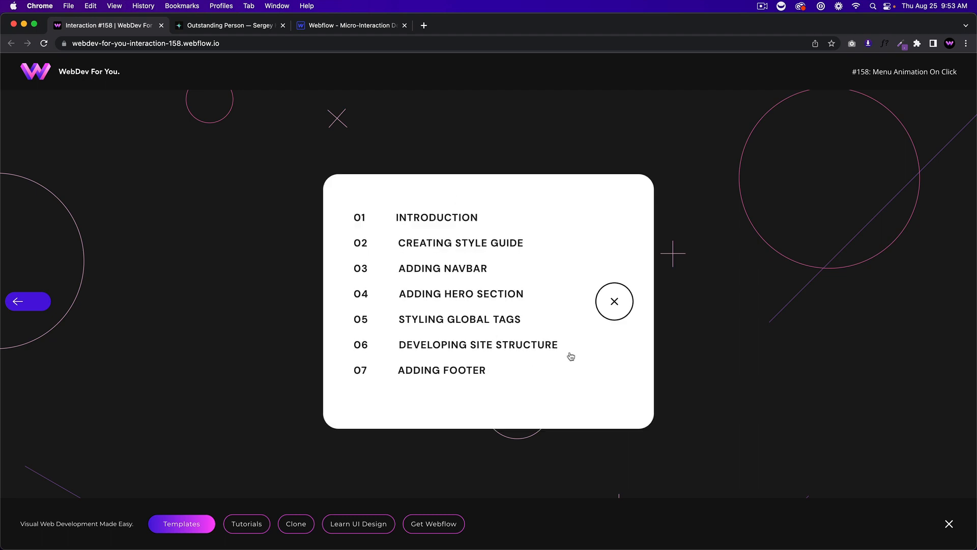
{"action": "left_click", "coordinate": [613, 307]}
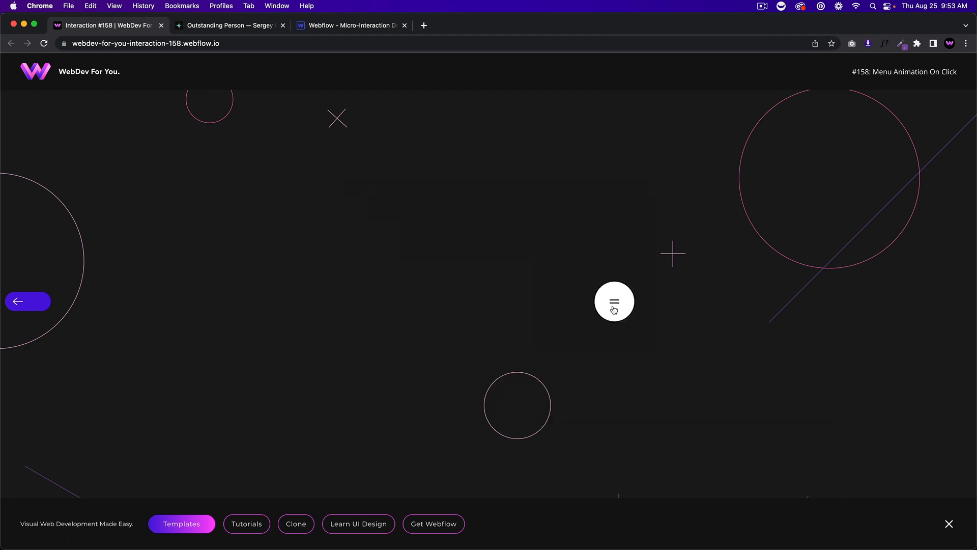
Step: Switch to the Webflow Micro-Interaction Demo project and add a Section to the body with the class 158-section
{"action": "left_click", "coordinate": [364, 28]}
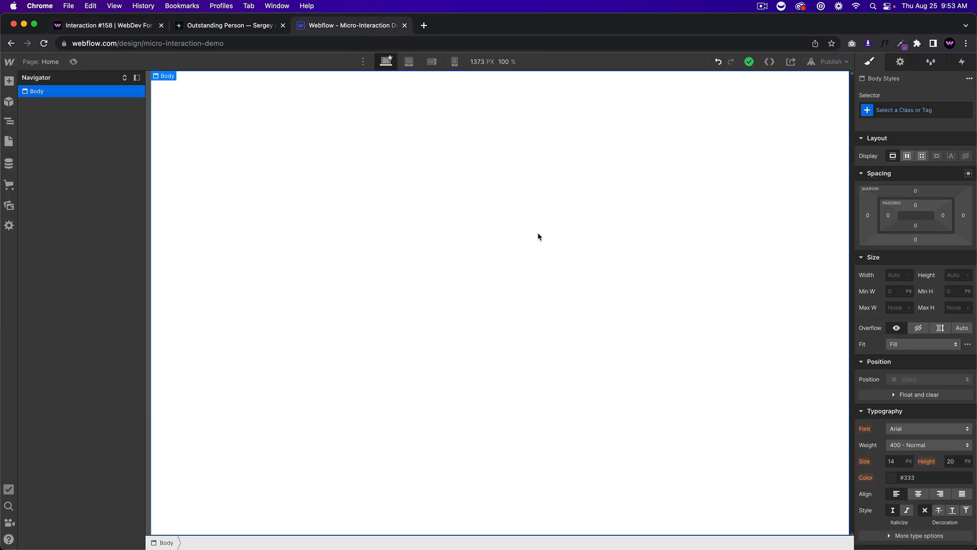
{"action": "key", "text": "super+e"}
{"action": "type", "text": "section"}
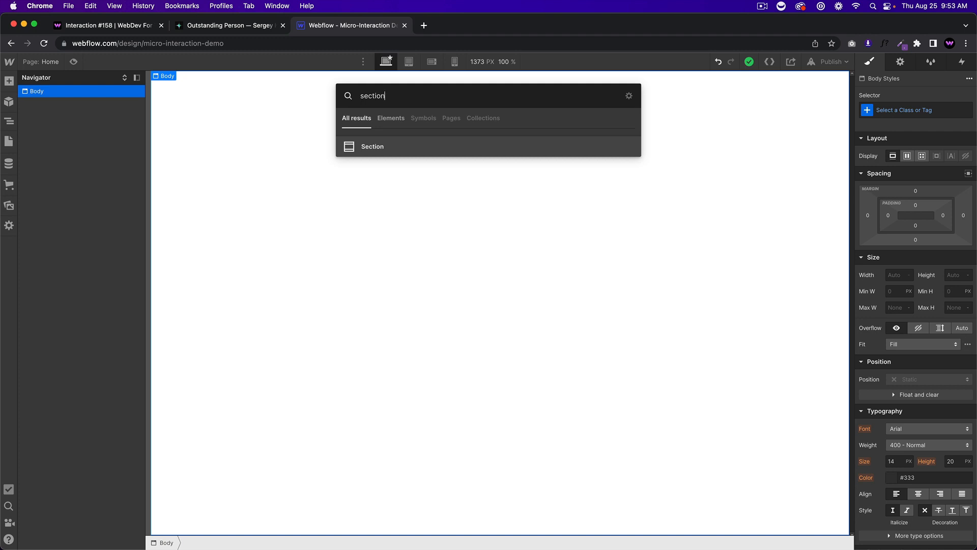
{"action": "key", "text": "Return"}
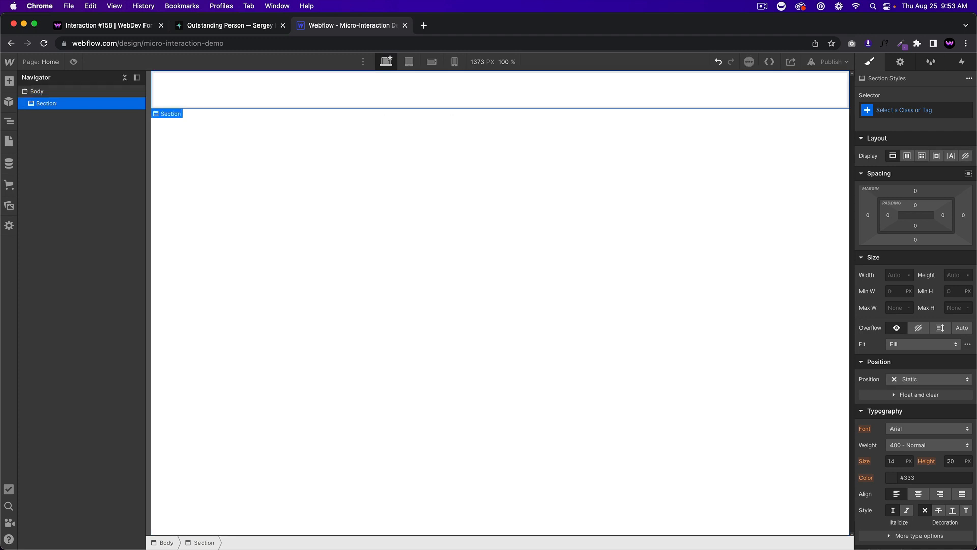
{"action": "left_click", "coordinate": [891, 107]}
{"action": "type", "text": "158"}
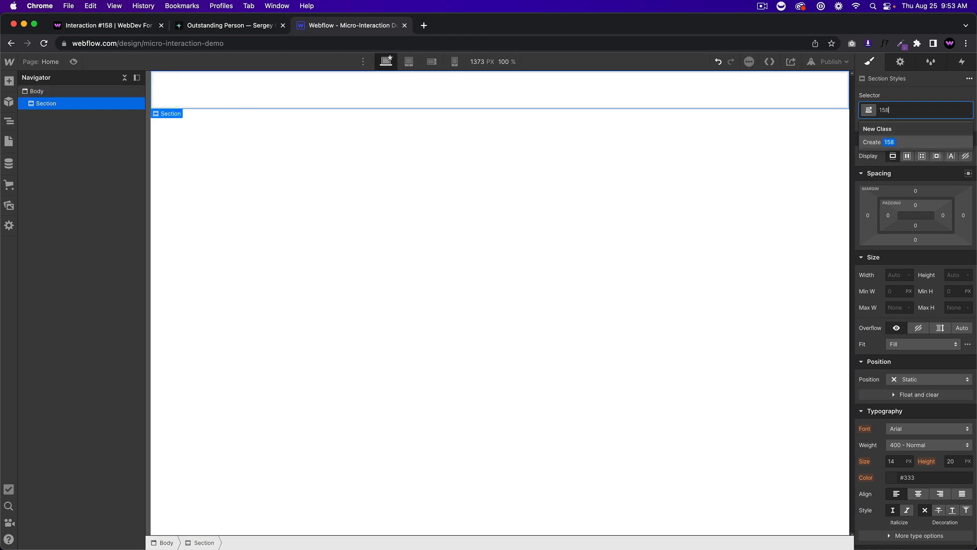
{"action": "type", "text": "-section"}
{"action": "key", "text": "Return"}
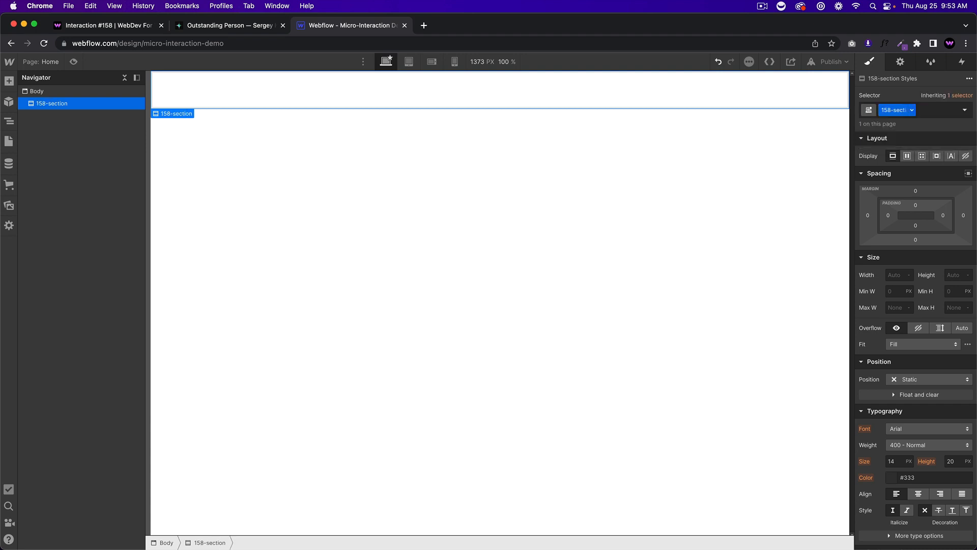
Step: Give 158-section a minimum height of 100 VH and a flex layout with align and justify both centered
{"action": "left_click", "coordinate": [948, 295]}
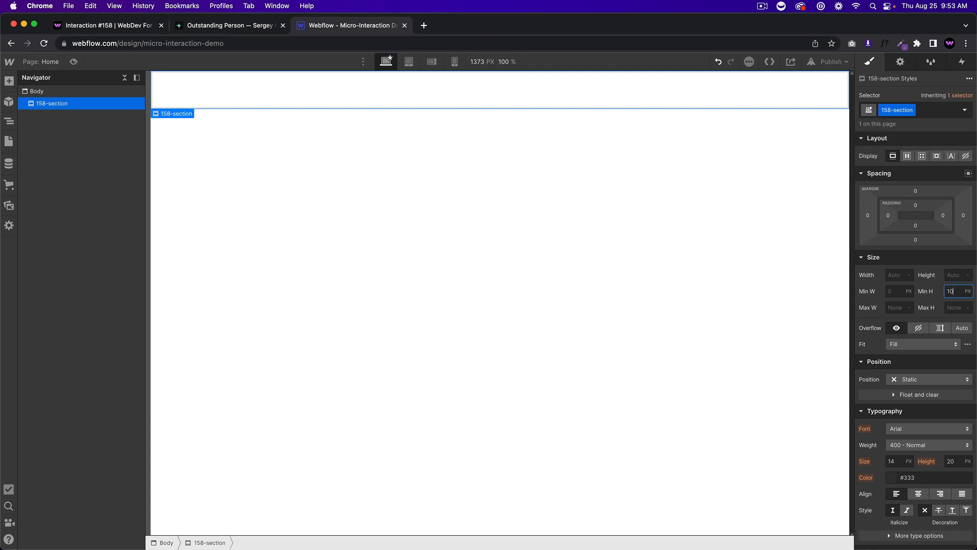
{"action": "key", "text": "Return"}
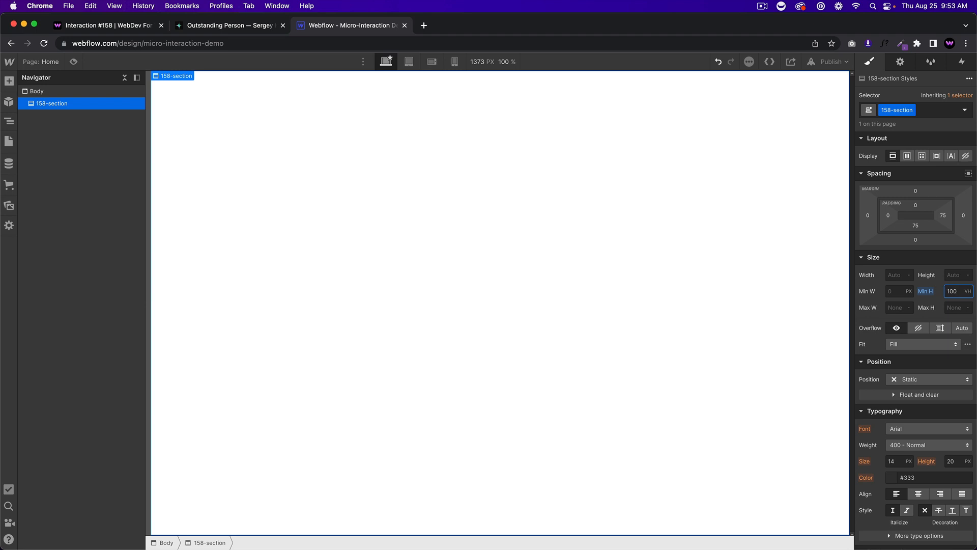
{"action": "left_click", "coordinate": [908, 158]}
{"action": "left_click", "coordinate": [912, 197]}
{"action": "left_click", "coordinate": [912, 213]}
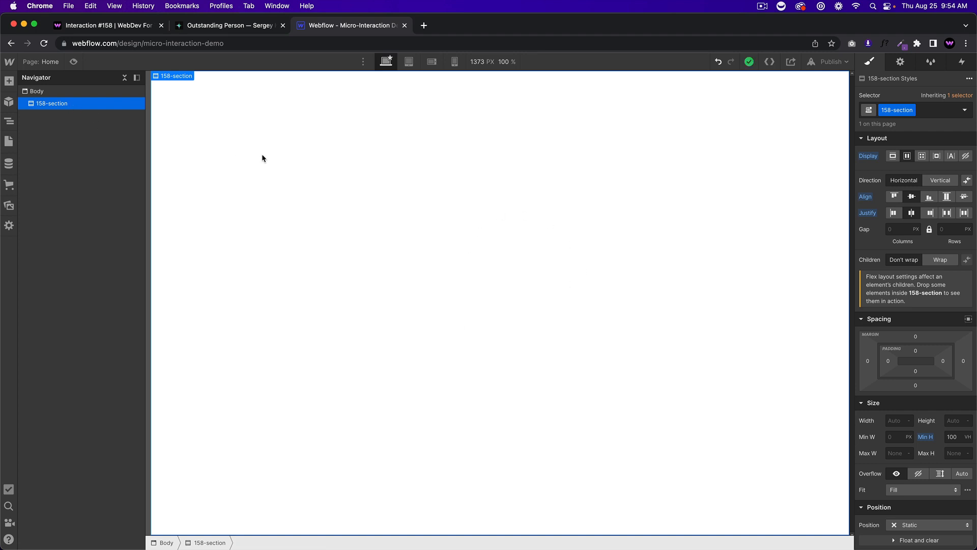
Step: Add a Div Block inside 158-section and give it the class 158-menu-wrapper
{"action": "key", "text": "super+e"}
{"action": "type", "text": "div"}
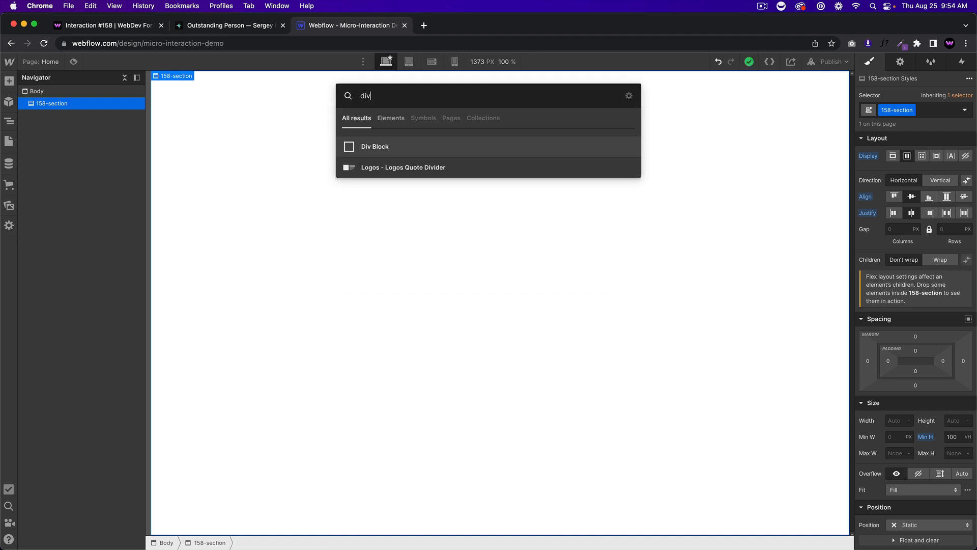
{"action": "key", "text": "Return"}
{"action": "left_click", "coordinate": [893, 116]}
{"action": "type", "text": "15"}
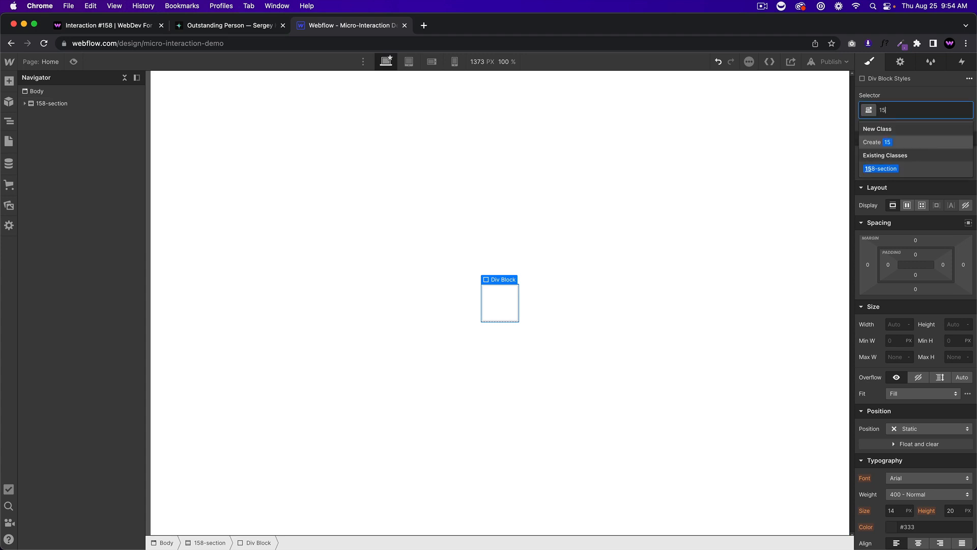
{"action": "type", "text": "8-menu-wrapper"}
{"action": "key", "text": "Return"}
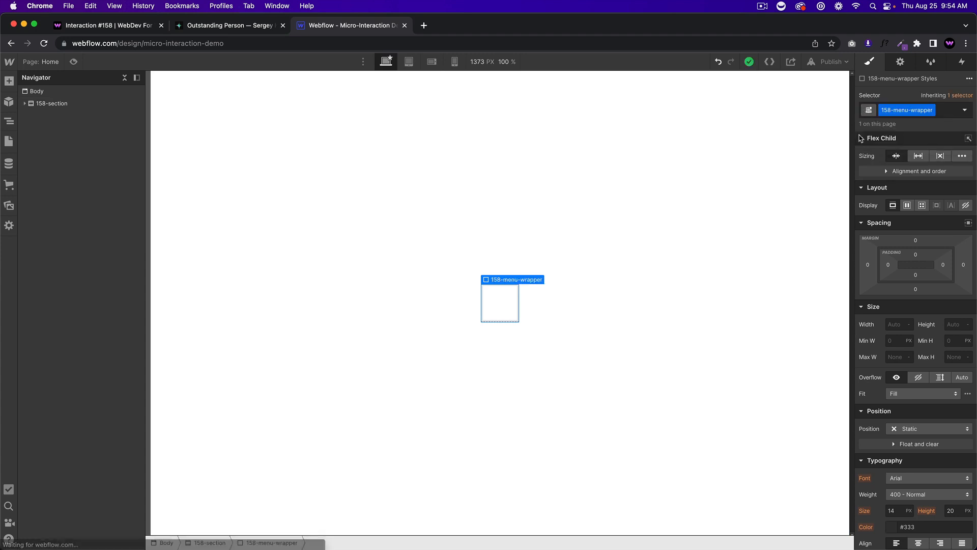
Step: Size 158-menu-wrapper to a width of 650 px and a height of 500 px
{"action": "left_click", "coordinate": [891, 324]}
{"action": "type", "text": "650"}
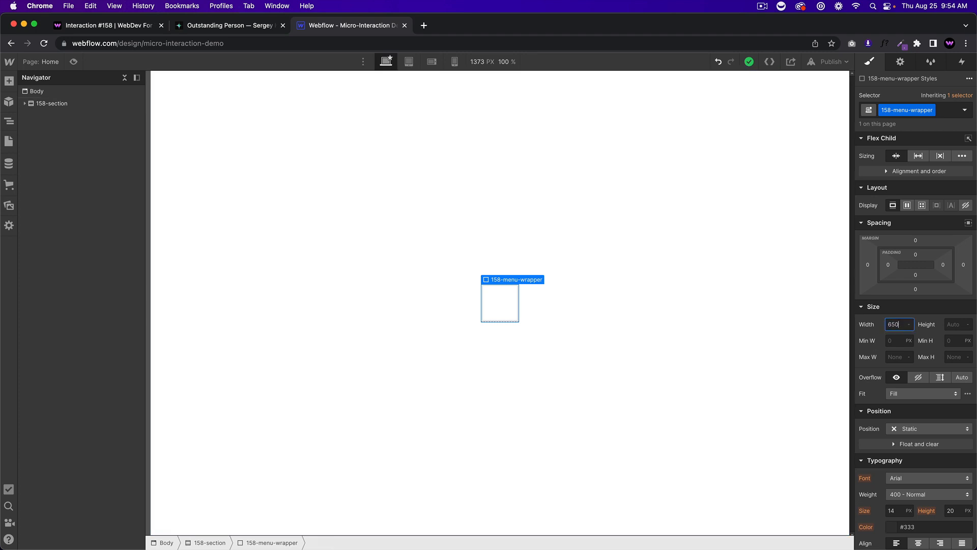
{"action": "key", "text": "Tab"}
{"action": "type", "text": "500"}
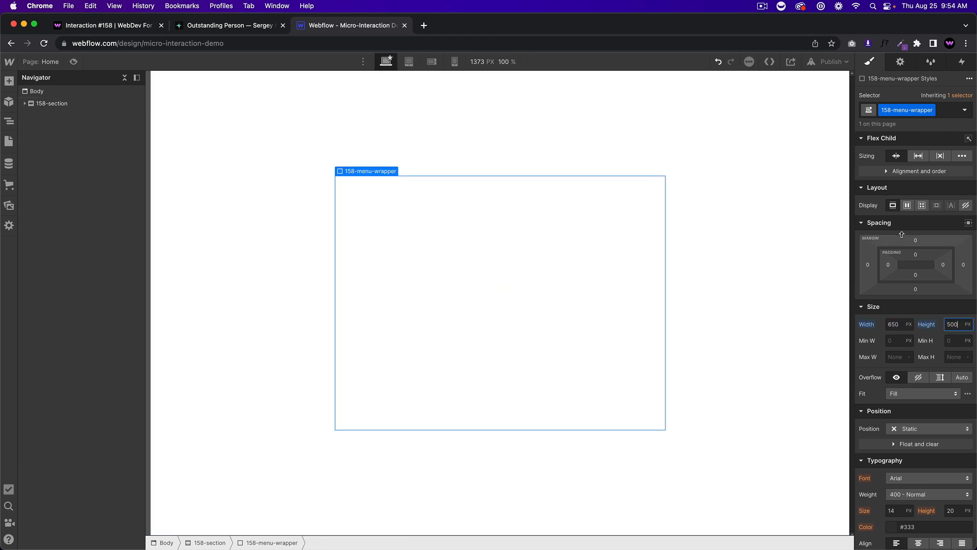
Step: Make 158-menu-wrapper a horizontal flex container with align set to center and justify set to end
{"action": "left_click", "coordinate": [907, 206]}
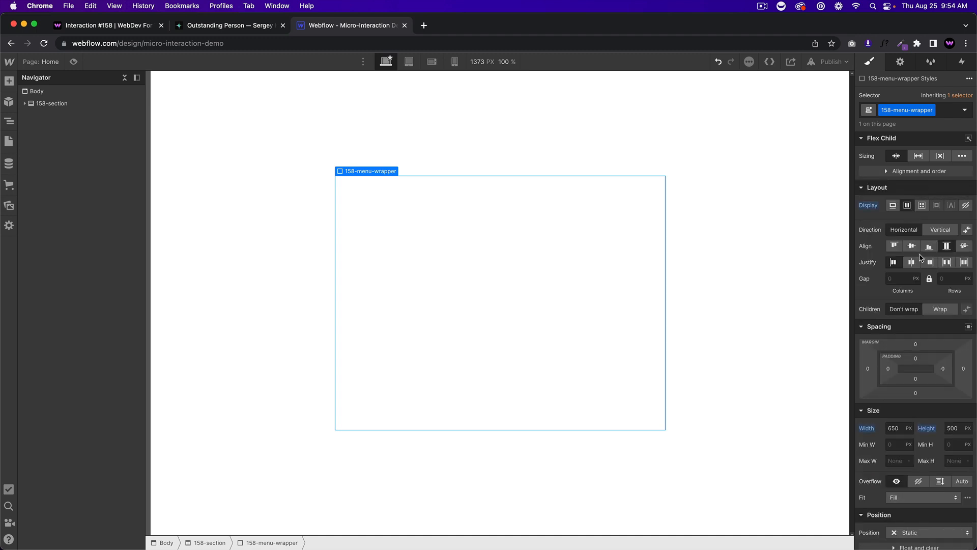
{"action": "left_click", "coordinate": [914, 247]}
{"action": "left_click", "coordinate": [930, 262]}
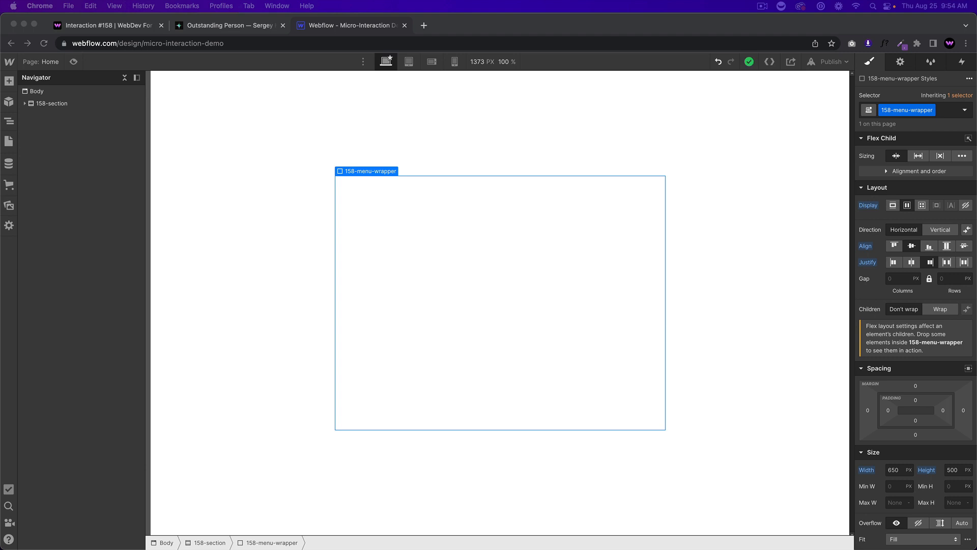
Step: Set the position of 158-menu-wrapper to Relative
{"action": "left_click", "coordinate": [463, 211]}
{"action": "scroll", "coordinate": [916, 366], "scroll_direction": "down", "scroll_amount": 2}
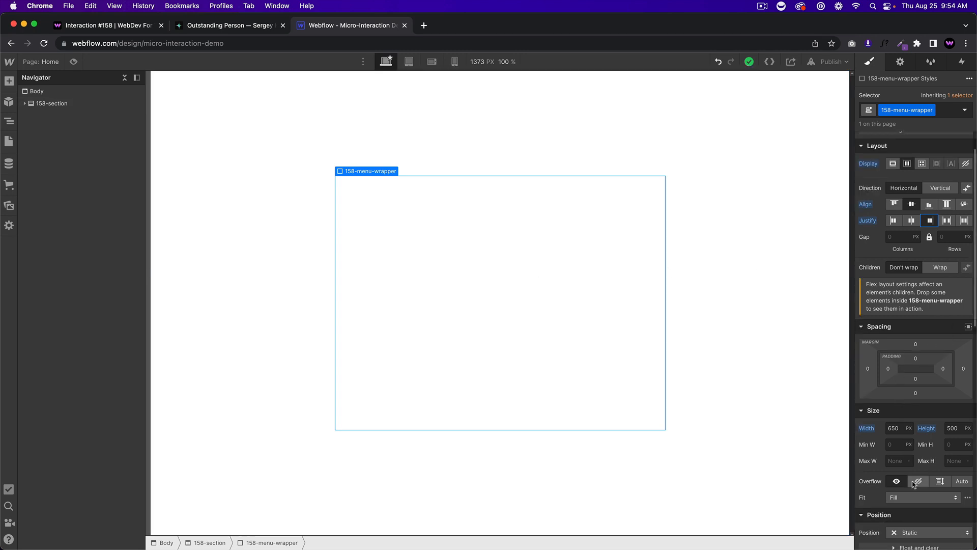
{"action": "scroll", "coordinate": [912, 463], "scroll_direction": "down", "scroll_amount": 2}
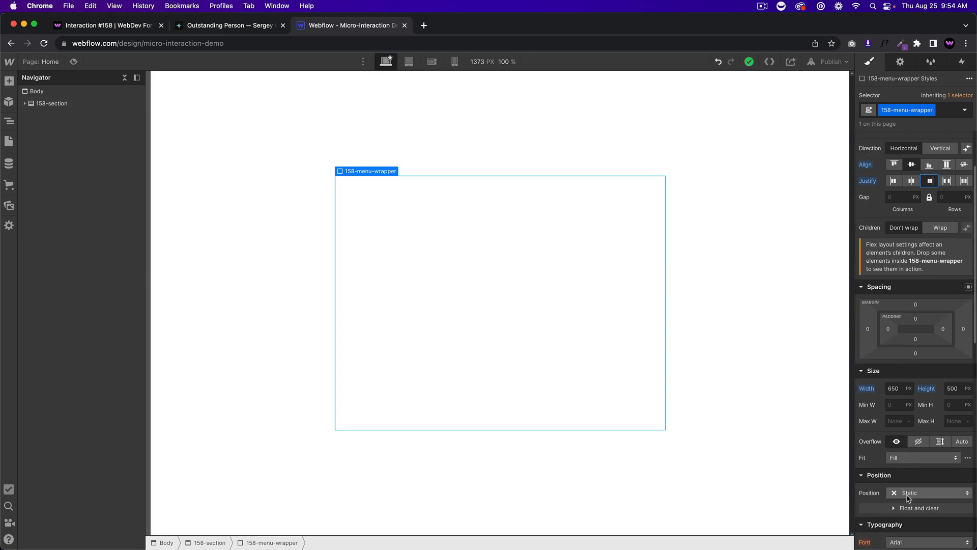
{"action": "left_click", "coordinate": [927, 492]}
{"action": "left_click", "coordinate": [911, 462]}
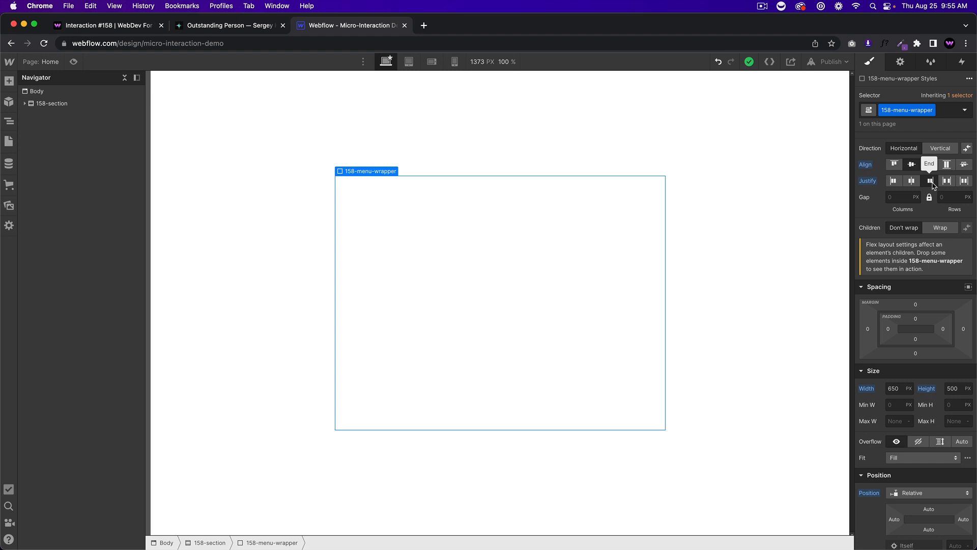
Step: Open the menu in the Interaction #158 demo to examine its expanded layout, and return to the Webflow project
{"action": "left_click", "coordinate": [150, 27]}
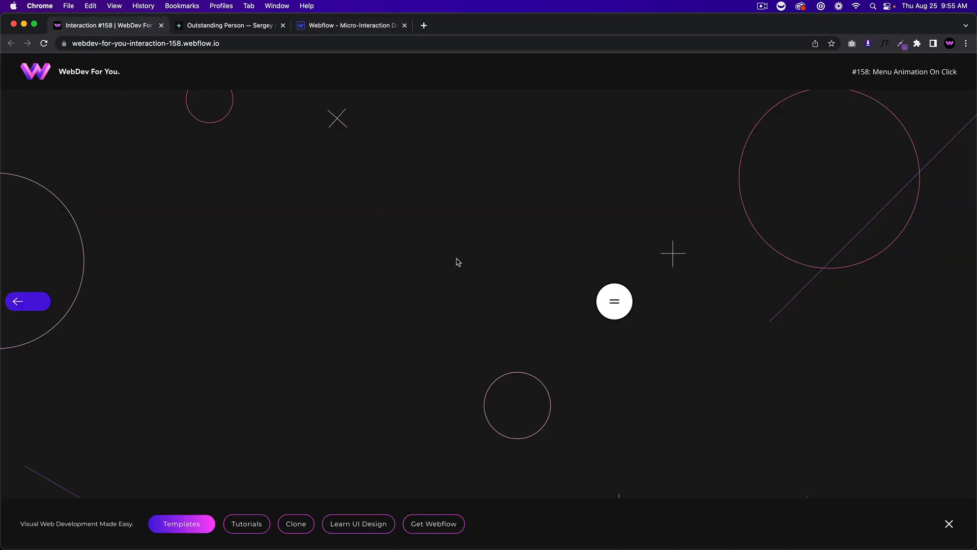
{"action": "left_click", "coordinate": [618, 291]}
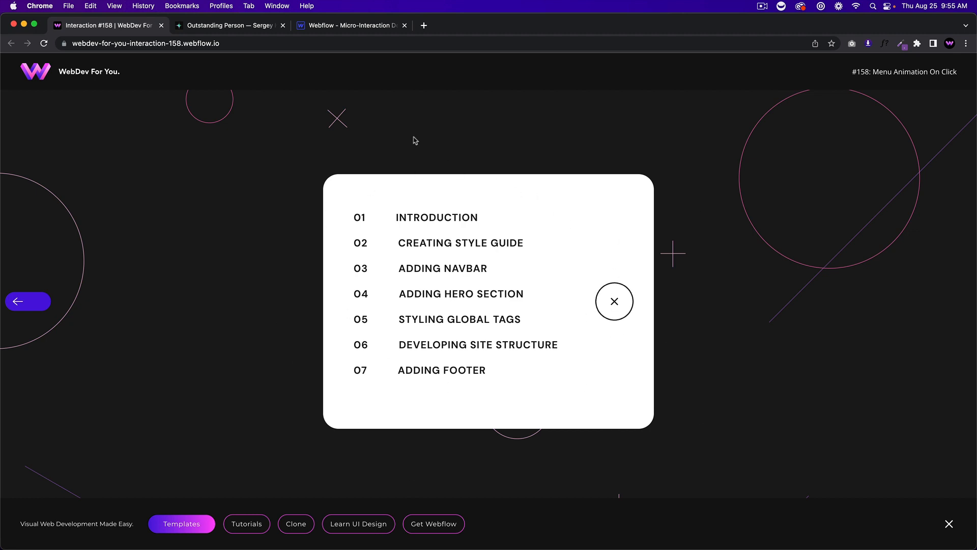
{"action": "left_click", "coordinate": [338, 26]}
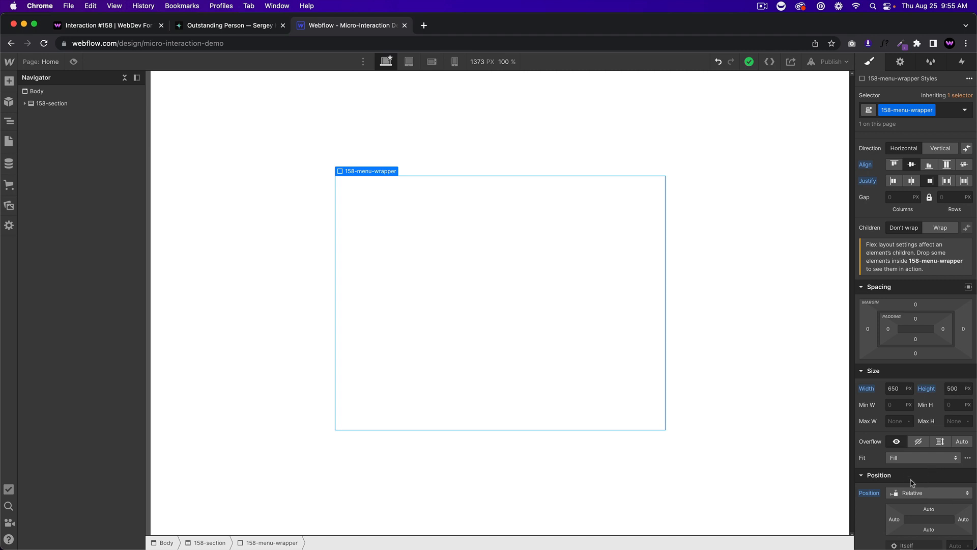
Step: Add a Div Block directly inside 158-section and give it the class 158-menu
{"action": "left_click", "coordinate": [52, 104]}
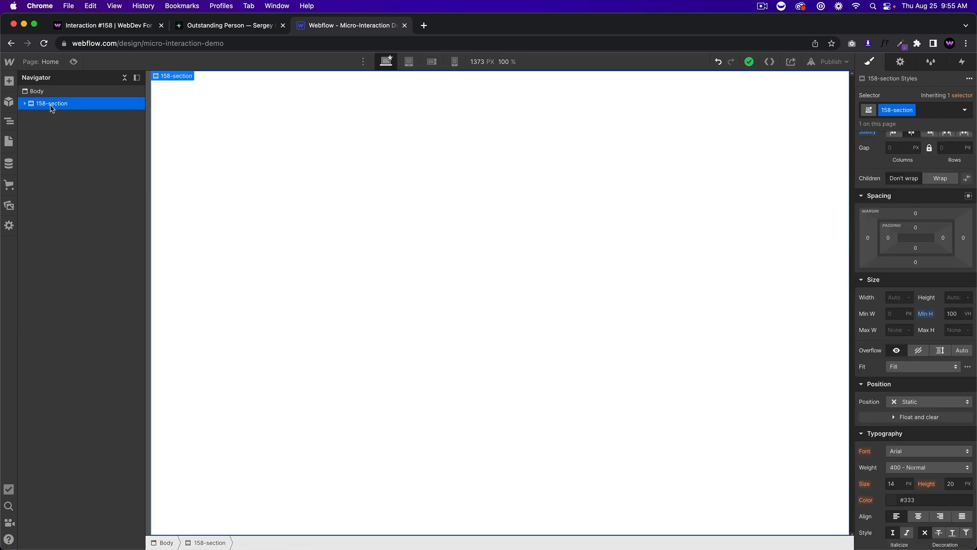
{"action": "left_click", "coordinate": [25, 104]}
{"action": "key", "text": "super+e"}
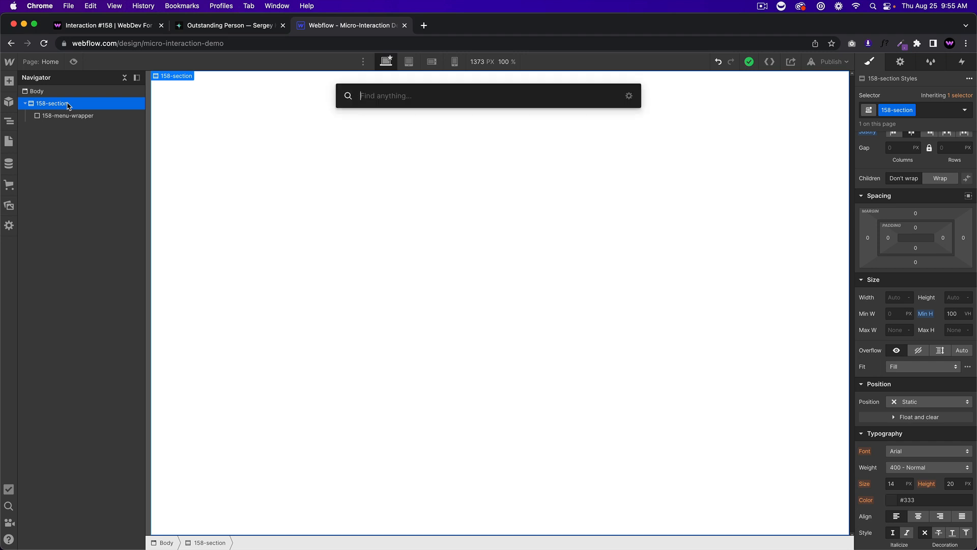
{"action": "type", "text": "div"}
{"action": "key", "text": "Return"}
{"action": "left_click", "coordinate": [901, 115]}
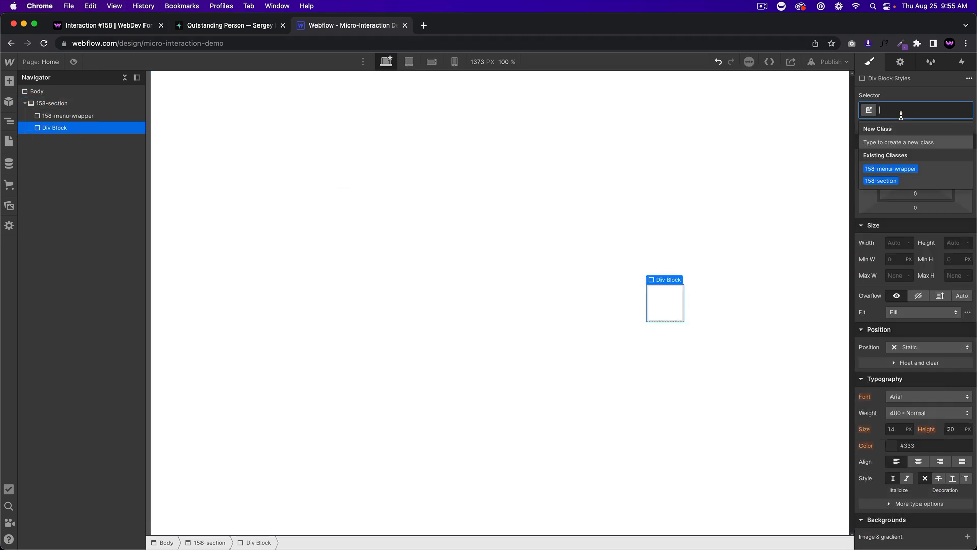
{"action": "type", "text": "158"}
{"action": "type", "text": "-me"}
{"action": "key", "text": "BackSpace"}
{"action": "type", "text": "menu"}
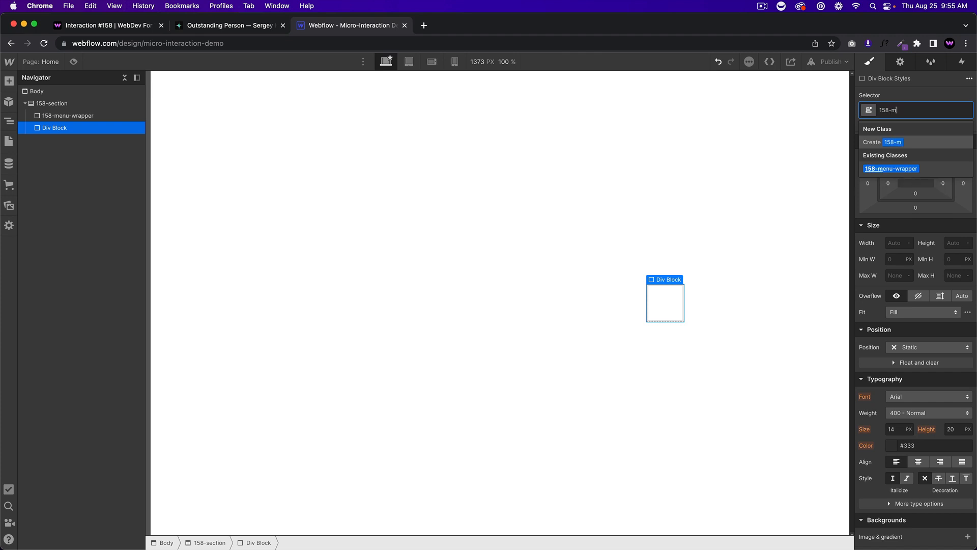
{"action": "key", "text": "Return"}
Step: Set the position of 158-menu to Absolute and stretch it to the full area with 0% offsets on all sides
{"action": "left_click", "coordinate": [916, 347]}
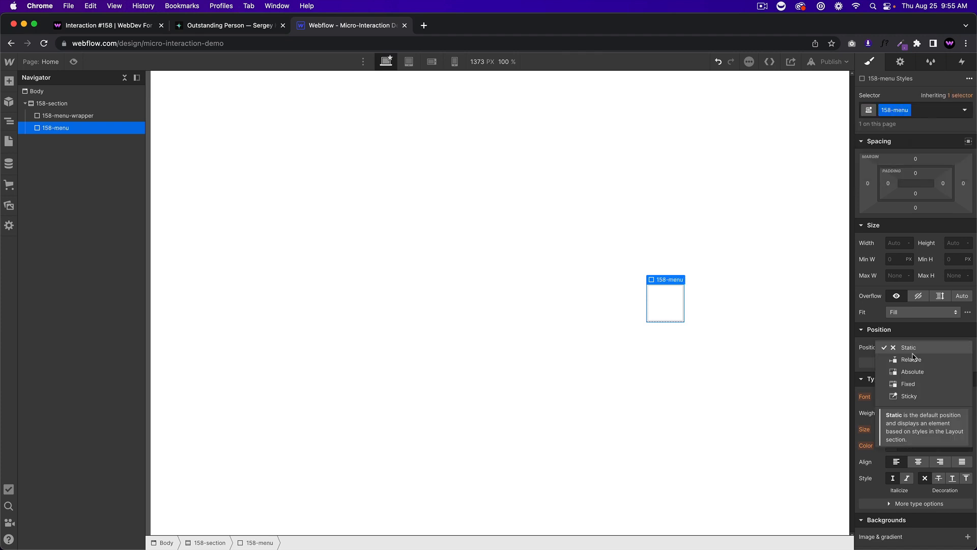
{"action": "left_click", "coordinate": [909, 369]}
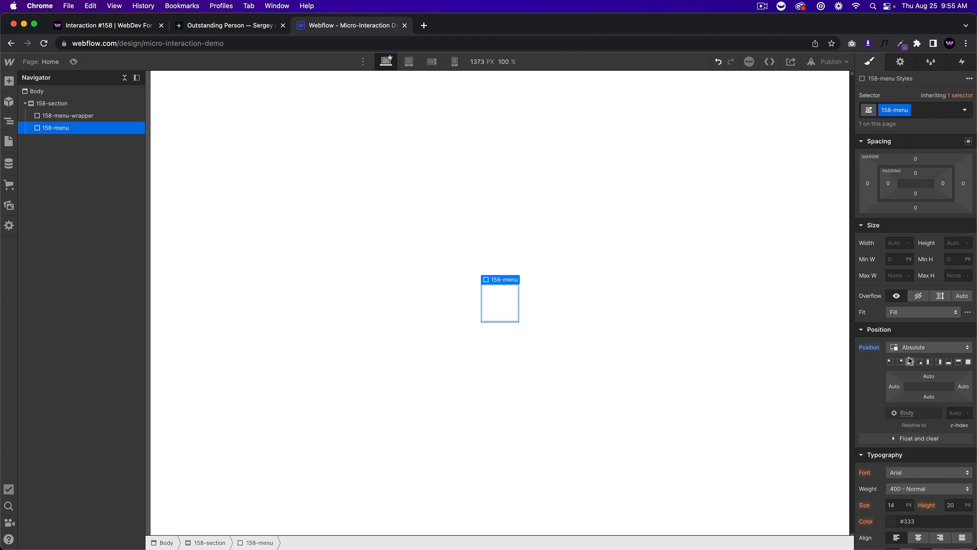
{"action": "left_click", "coordinate": [969, 362]}
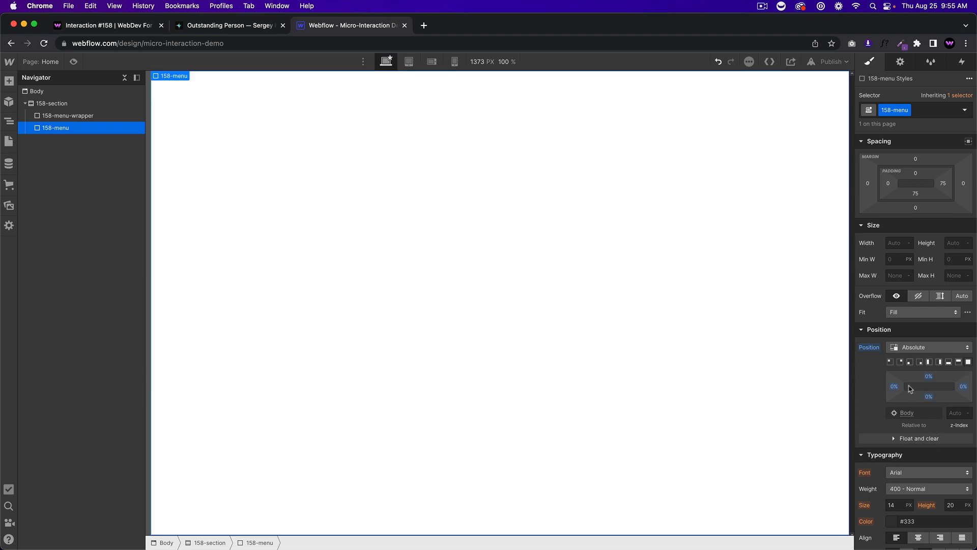
Step: Nest 158-menu inside 158-menu-wrapper
{"action": "left_click", "coordinate": [86, 117]}
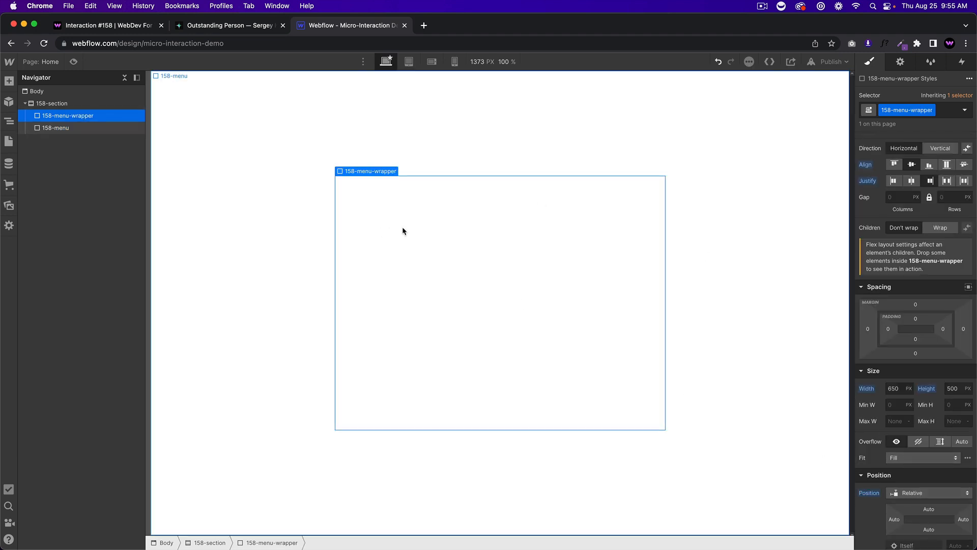
{"action": "left_click", "coordinate": [41, 125]}
{"action": "left_click_drag", "start_coordinate": [41, 124], "coordinate": [64, 116]}
{"action": "left_click", "coordinate": [52, 113]}
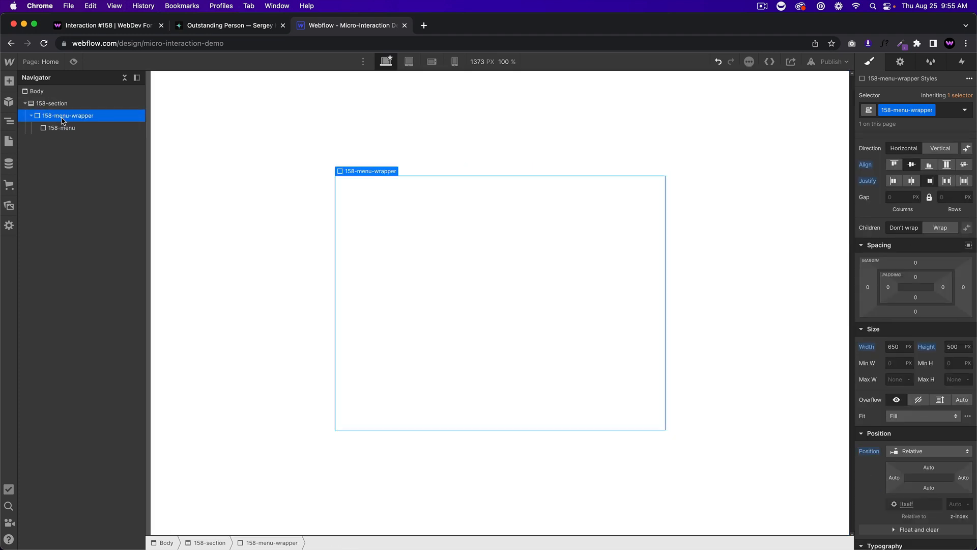
{"action": "left_click", "coordinate": [56, 127]}
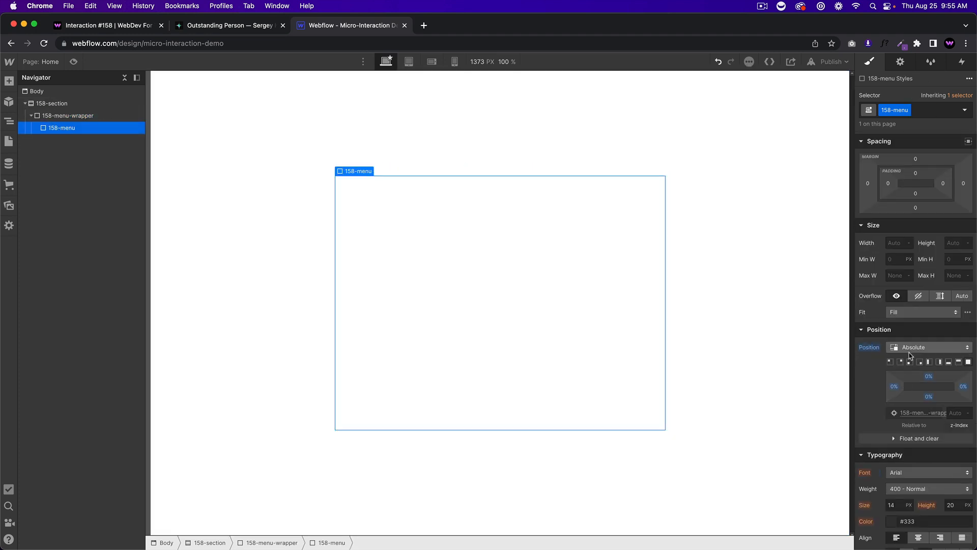
Step: Set the background color of 158-menu to #1a1a1a
{"action": "scroll", "coordinate": [958, 399], "scroll_direction": "down", "scroll_amount": 5}
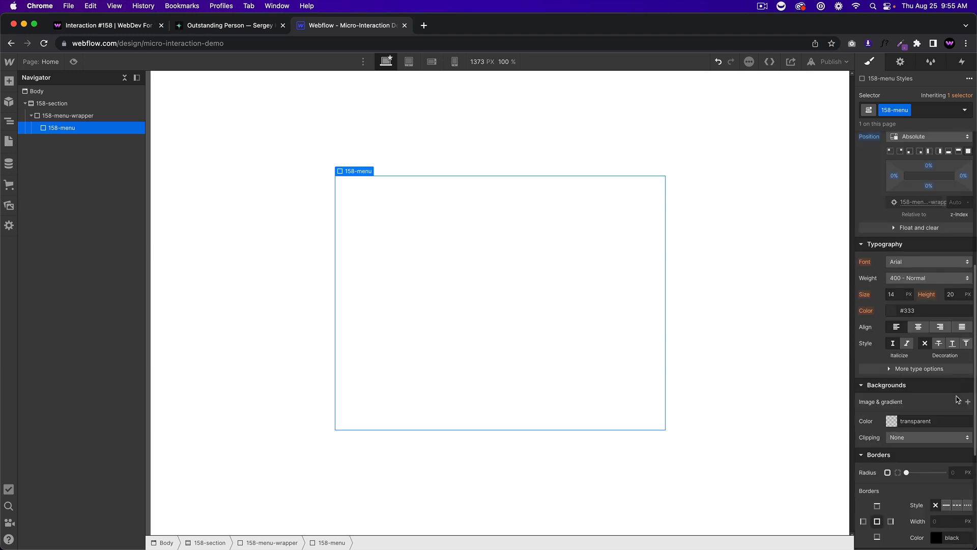
{"action": "left_click", "coordinate": [920, 310]}
{"action": "type", "text": "1a"}
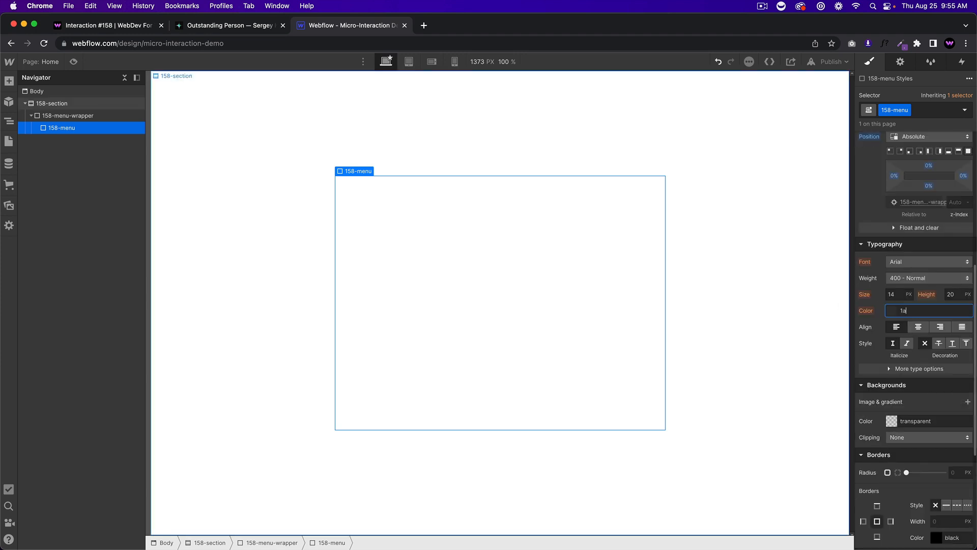
{"action": "left_click", "coordinate": [928, 421]}
{"action": "type", "text": "1a1a"}
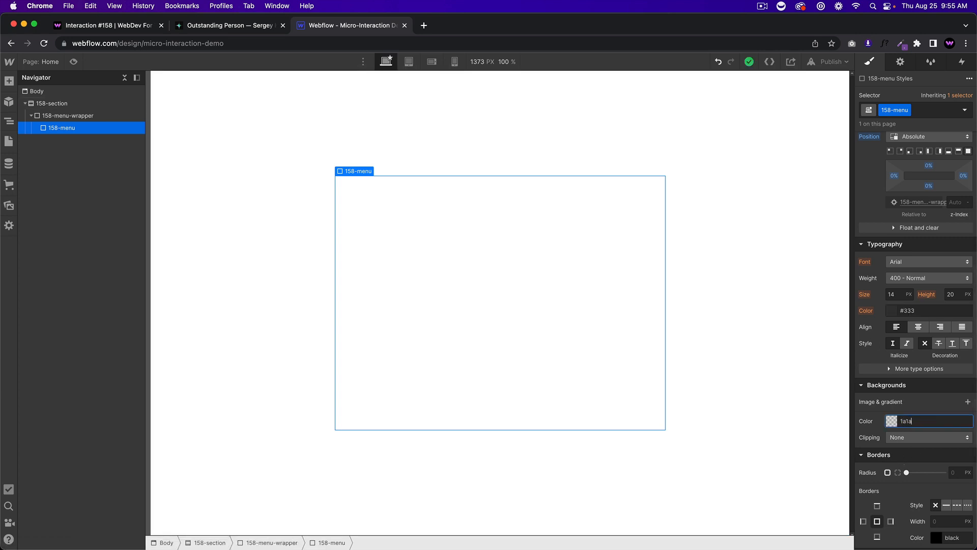
{"action": "type", "text": "1a"}
Step: Round the corners of 158-menu with a border radius of 30 px
{"action": "scroll", "coordinate": [932, 418], "scroll_direction": "down", "scroll_amount": 2}
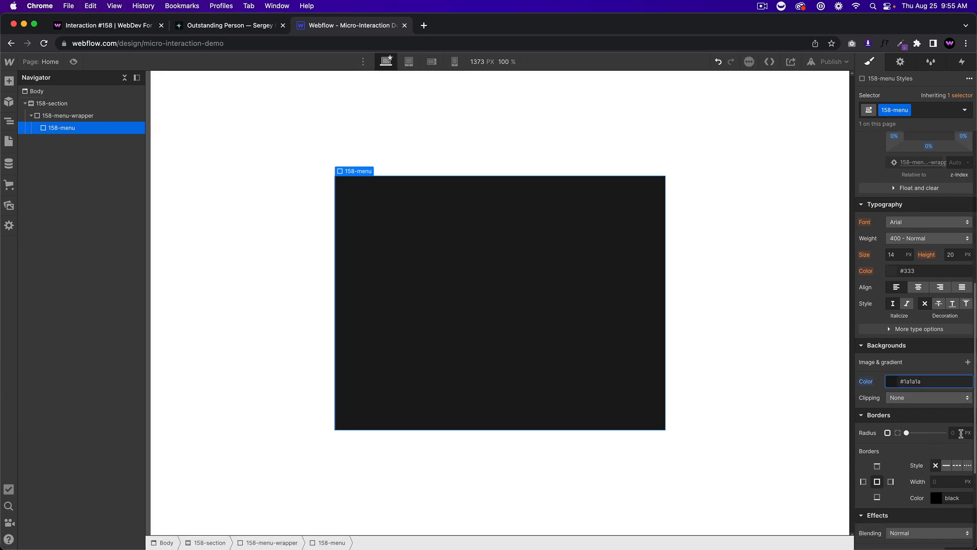
{"action": "left_click", "coordinate": [961, 433]}
{"action": "type", "text": "26"}
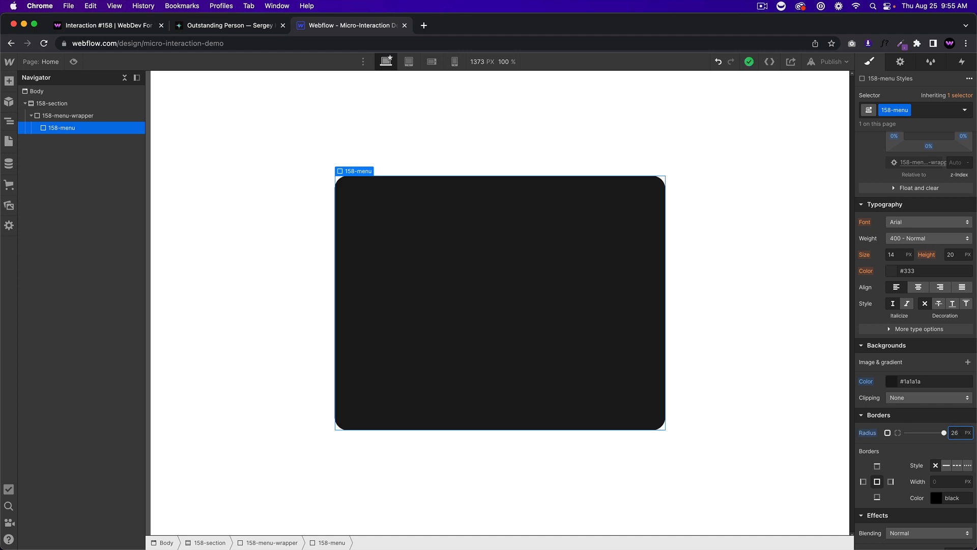
{"action": "key", "text": "BackSpace"}
{"action": "key", "text": "BackSpace"}
{"action": "type", "text": "30"}
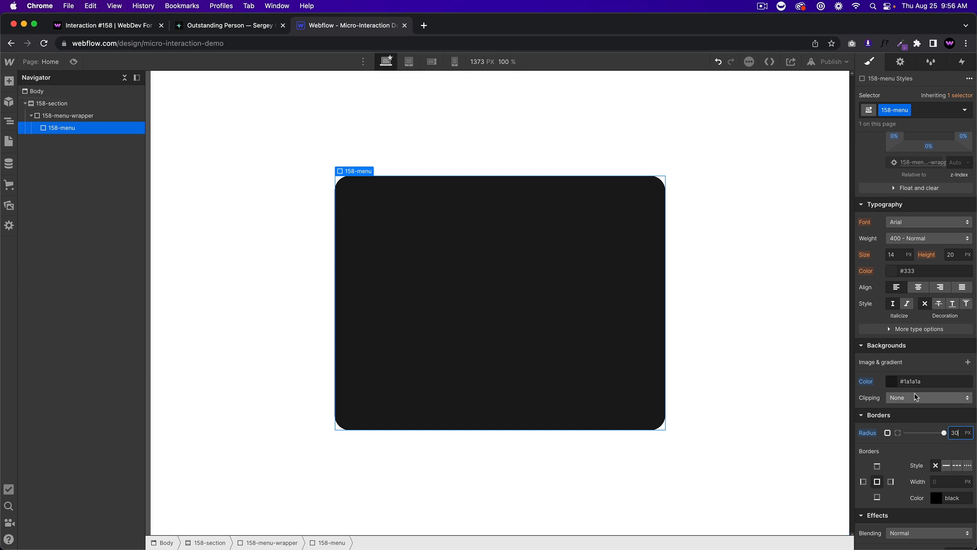
Step: Check the demo's menu button, and add a Div Block inside 158-menu-wrapper, placed after 158-menu as its sibling
{"action": "left_click", "coordinate": [109, 26]}
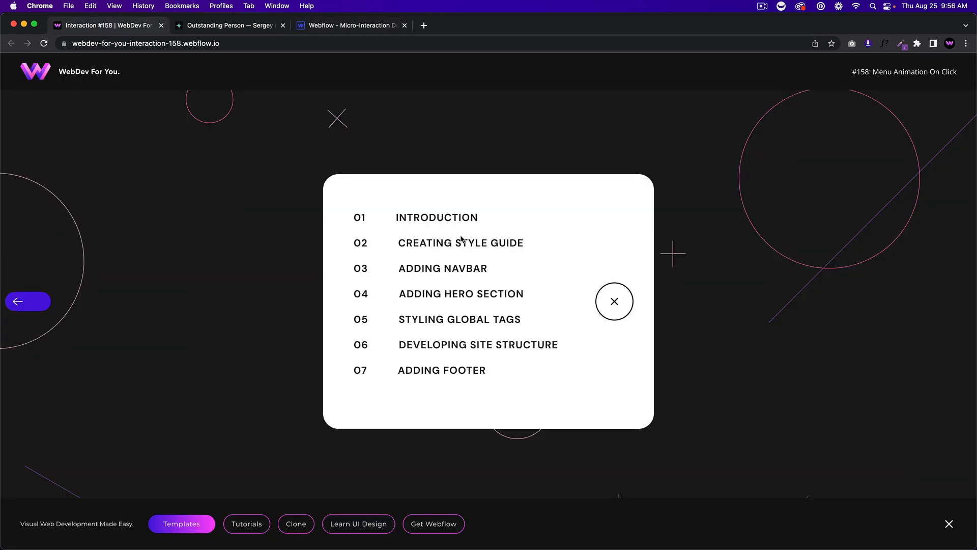
{"action": "left_click", "coordinate": [321, 26]}
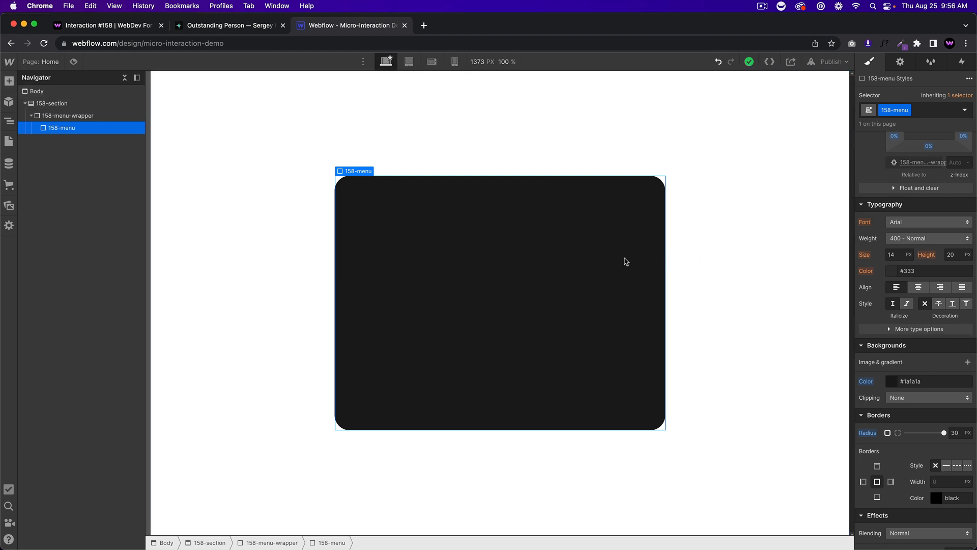
{"action": "key", "text": "super+e"}
{"action": "type", "text": "div"}
{"action": "key", "text": "Return"}
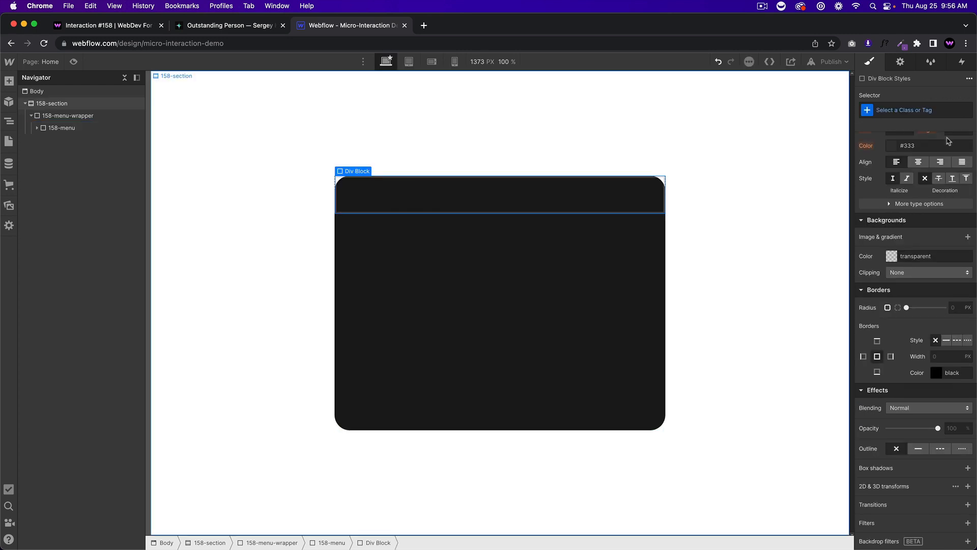
{"action": "left_click", "coordinate": [51, 129]}
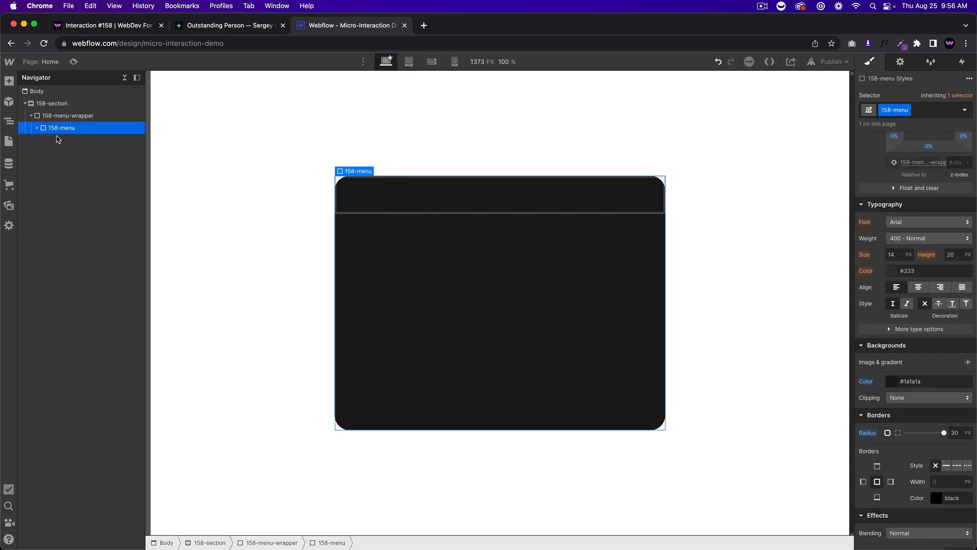
{"action": "left_click", "coordinate": [37, 128]}
{"action": "left_click", "coordinate": [54, 140]}
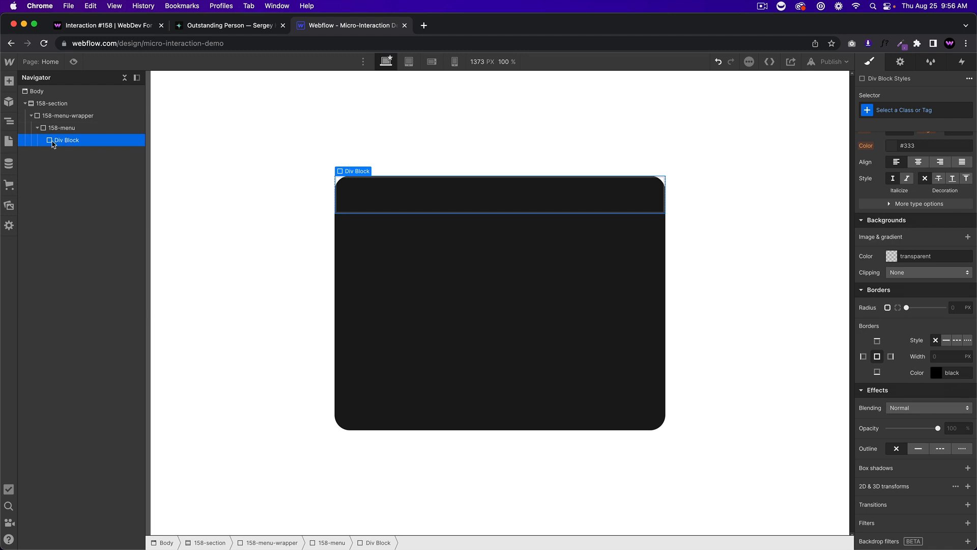
{"action": "left_click_drag", "start_coordinate": [52, 141], "coordinate": [36, 141]}
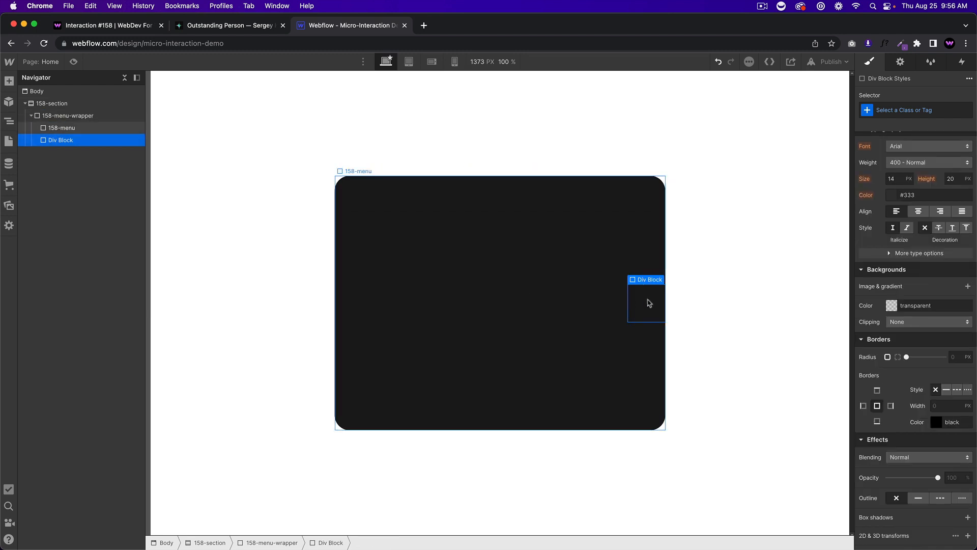
Step: Review the flex layout of 158-menu-wrapper and give its new Div Block the class 158-menu-button
{"action": "left_click", "coordinate": [512, 185]}
{"action": "left_click", "coordinate": [907, 206]}
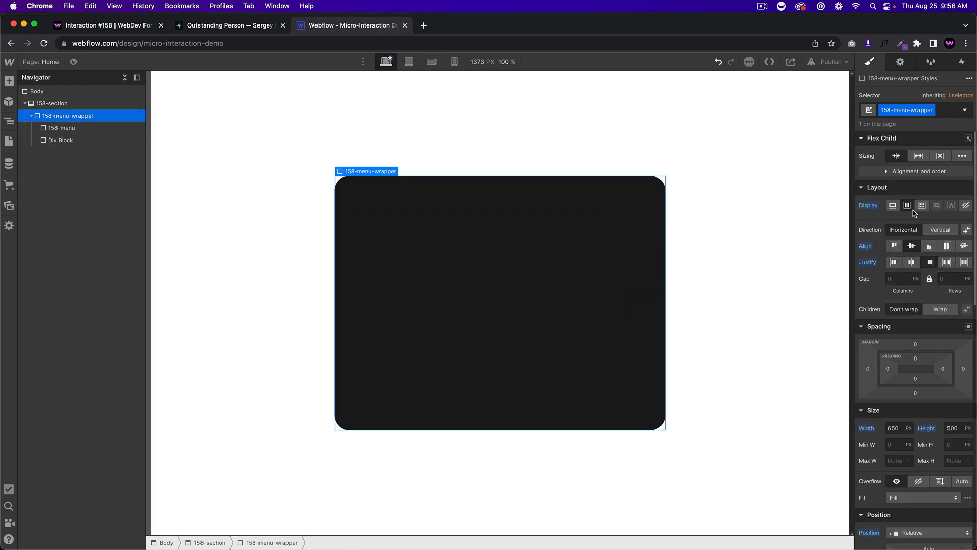
{"action": "left_click", "coordinate": [102, 142]}
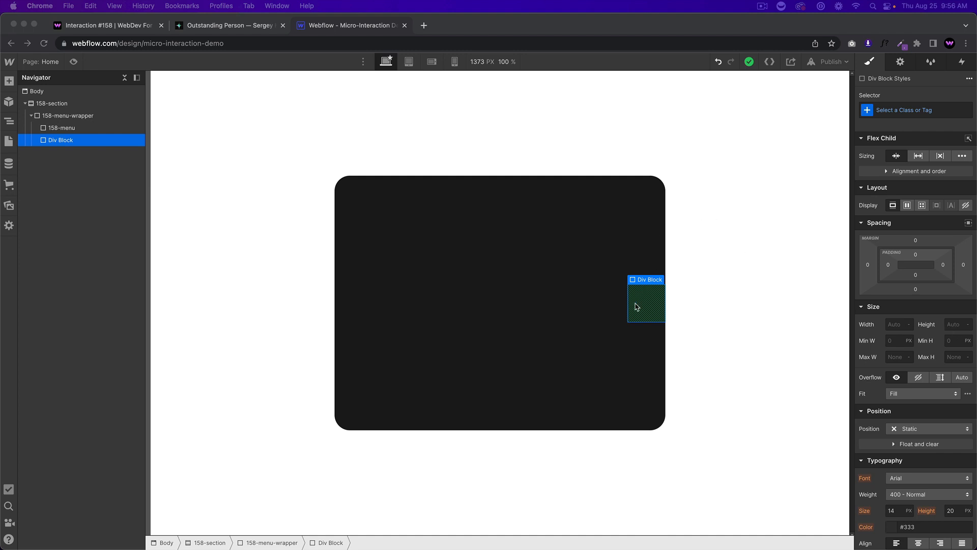
{"action": "left_click", "coordinate": [916, 110]}
{"action": "type", "text": "158"}
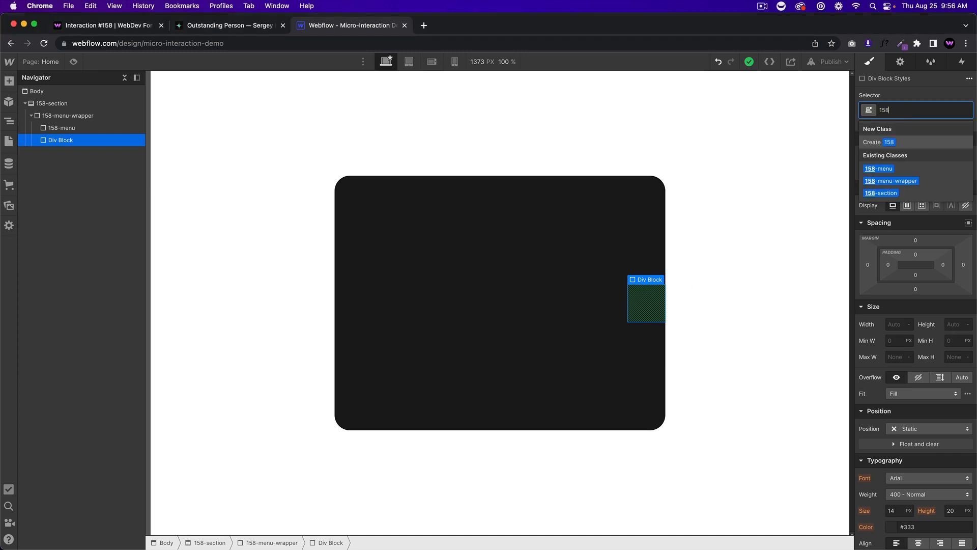
{"action": "type", "text": "-menu-button"}
{"action": "key", "text": "Return"}
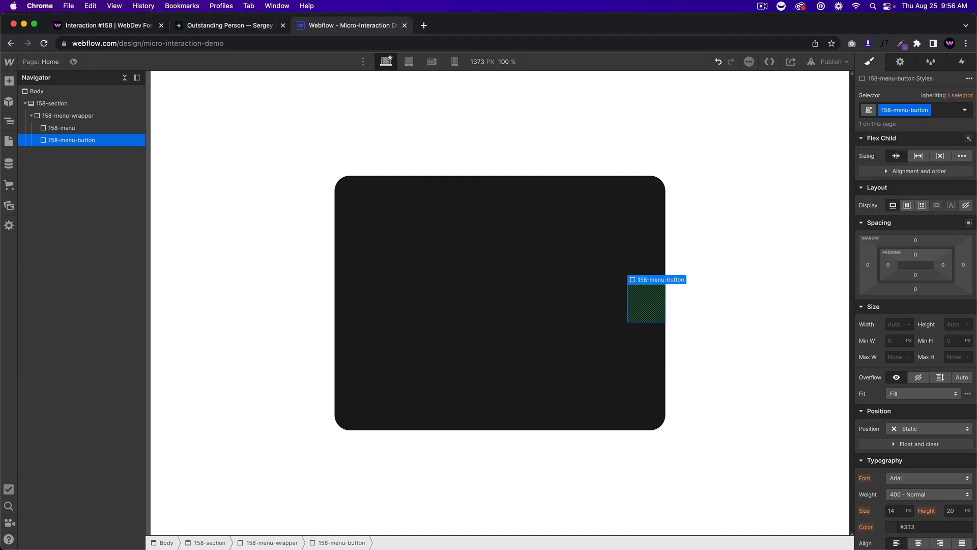
Step: Size 158-menu-button to a width of 75 px and a height of 75 px
{"action": "left_click", "coordinate": [889, 325]}
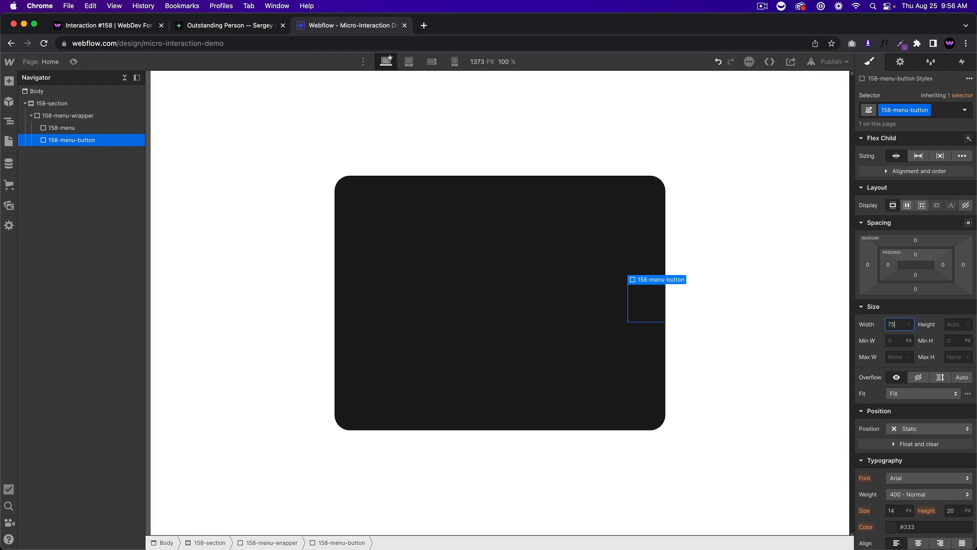
{"action": "key", "text": "Tab"}
{"action": "type", "text": "75"}
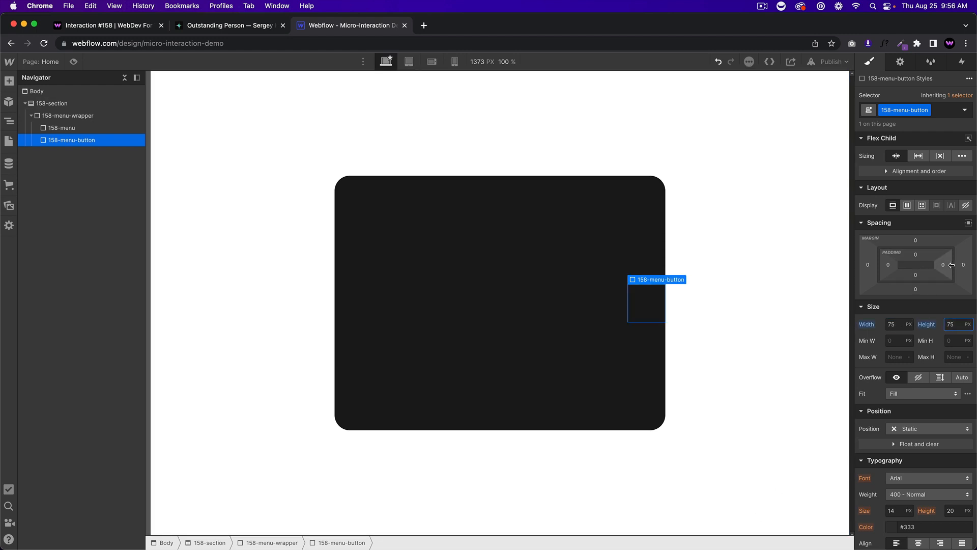
Step: Give 158-menu-button a right margin of 40 px and set its position to Relative
{"action": "left_click", "coordinate": [970, 268]}
{"action": "type", "text": "40"}
{"action": "key", "text": "Return"}
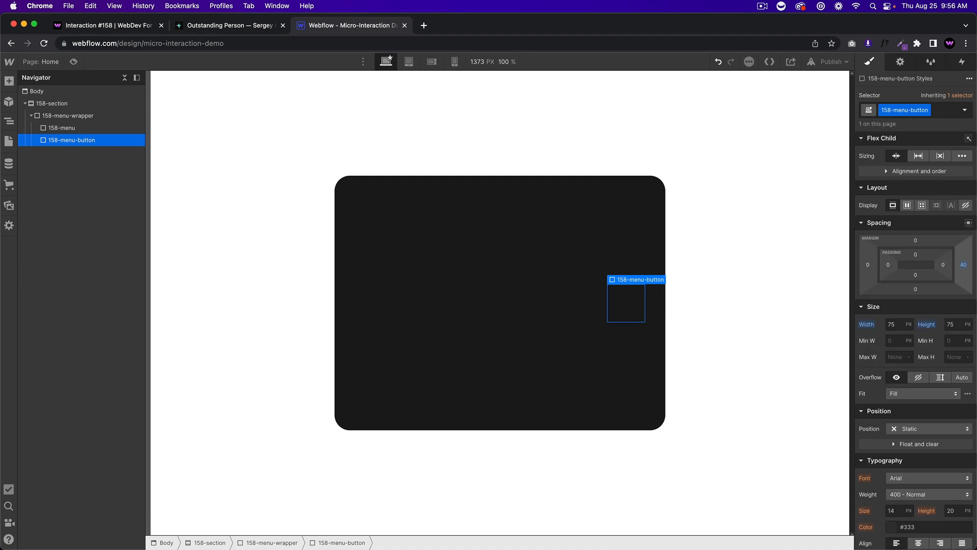
{"action": "left_click", "coordinate": [928, 428]}
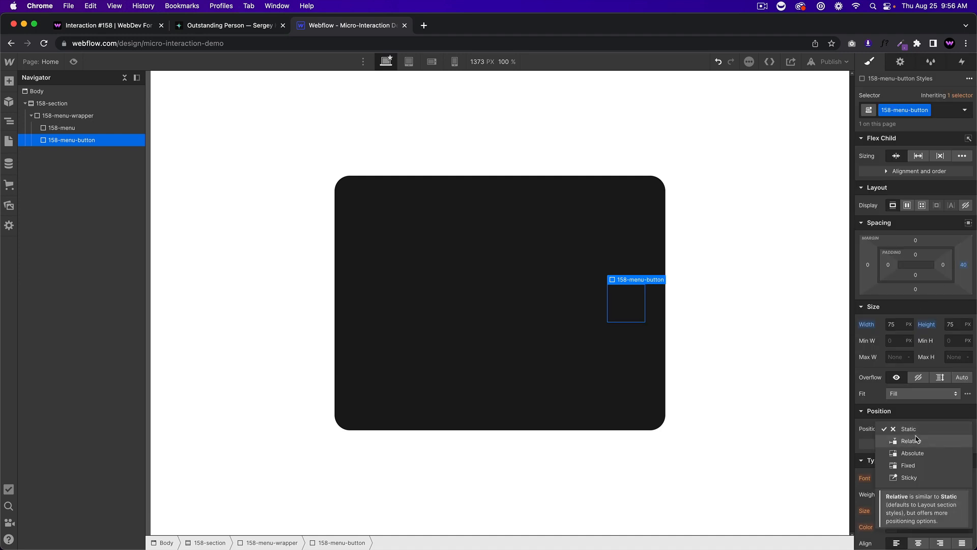
{"action": "left_click", "coordinate": [938, 438]}
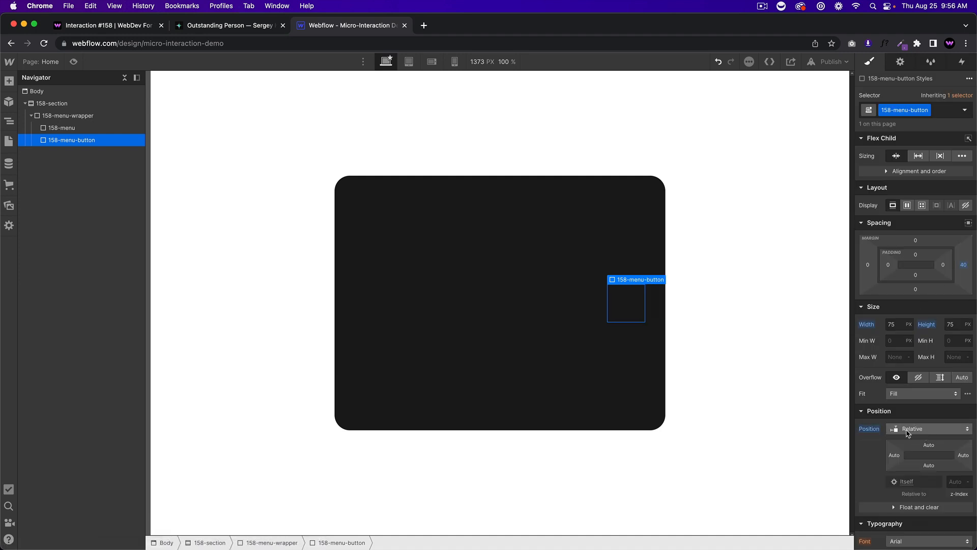
Step: Add a Div Block inside 158-menu-button
{"action": "key", "text": "super+e"}
{"action": "type", "text": "div"}
{"action": "key", "text": "Return"}
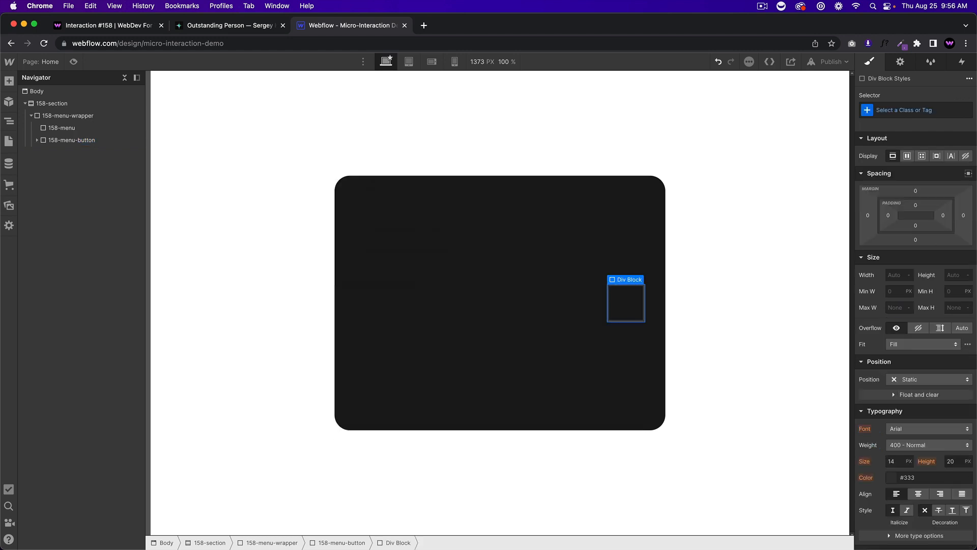
Step: Give the new Div Block inside 158-menu-button the class 158-menu-trigger-bg
{"action": "left_click", "coordinate": [901, 113]}
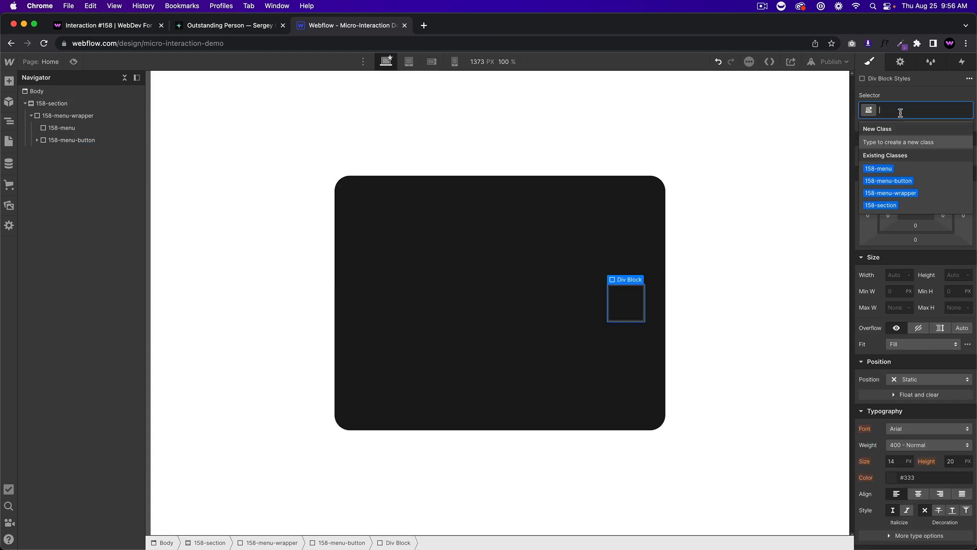
{"action": "type", "text": "158-menu-button-"}
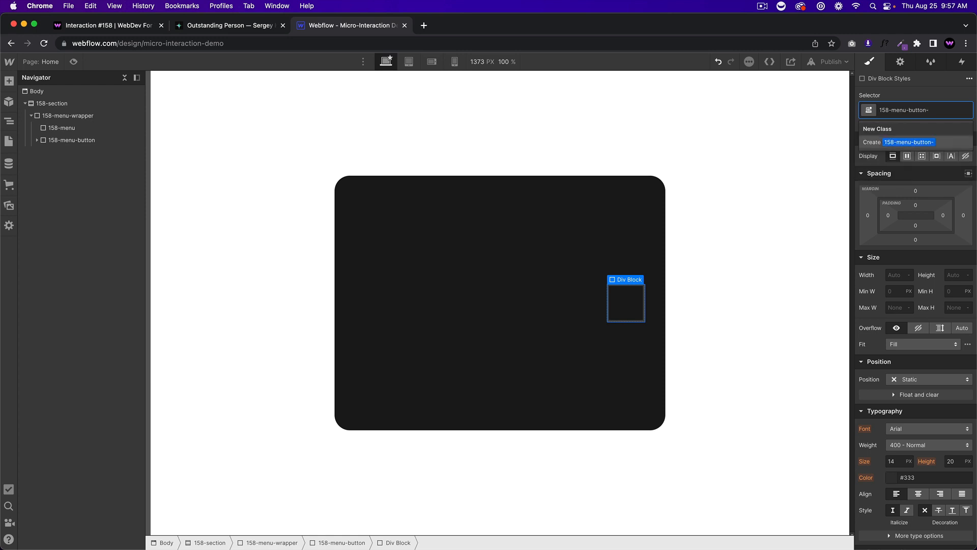
{"action": "key", "text": "BackSpace"}
{"action": "key", "text": "BackSpace"}
{"action": "key", "text": "BackSpace"}
{"action": "key", "text": "BackSpace"}
{"action": "key", "text": "BackSpace"}
{"action": "key", "text": "BackSpace"}
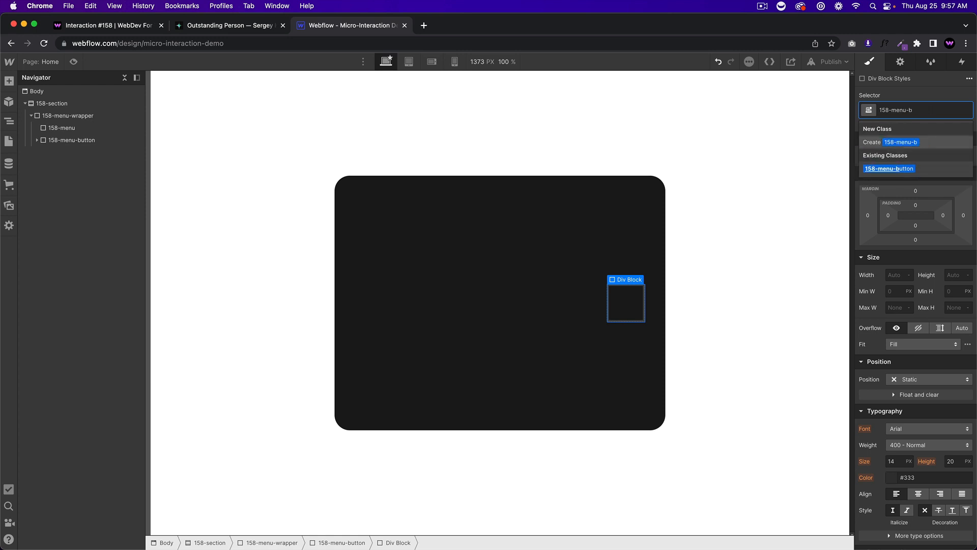
{"action": "type", "text": "trigger-bg"}
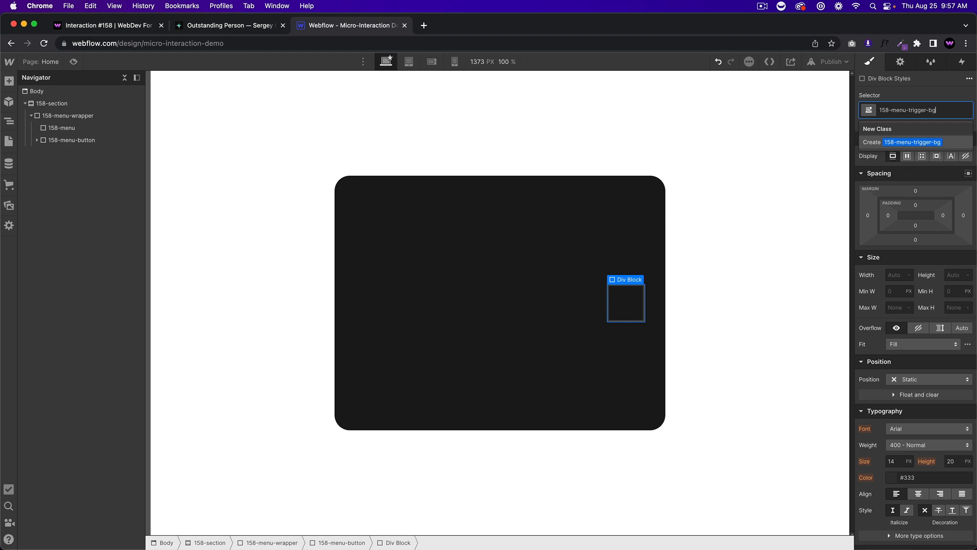
{"action": "key", "text": "Return"}
Step: Rename the class 158-menu-button to 158-menu-trigger-wrapper
{"action": "left_click", "coordinate": [99, 141]}
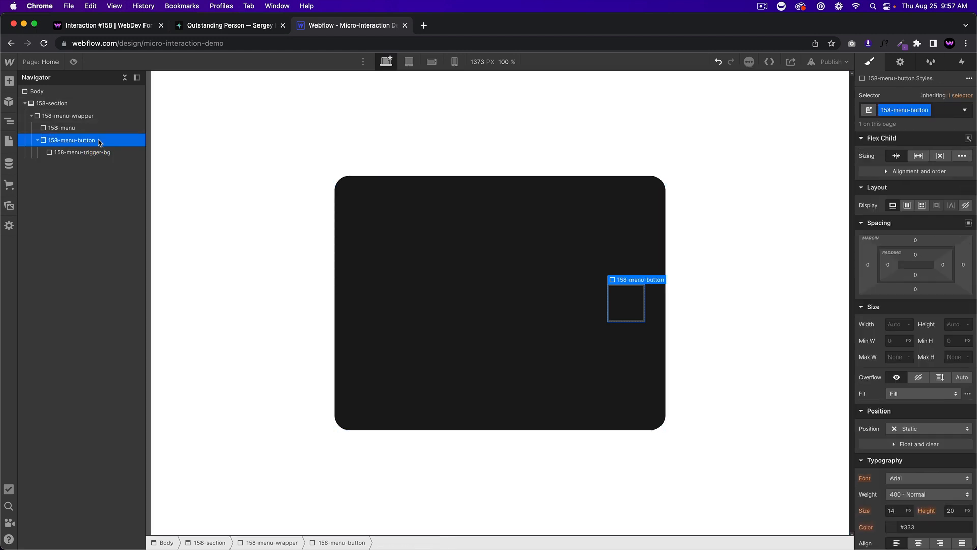
{"action": "double_click", "coordinate": [910, 112]}
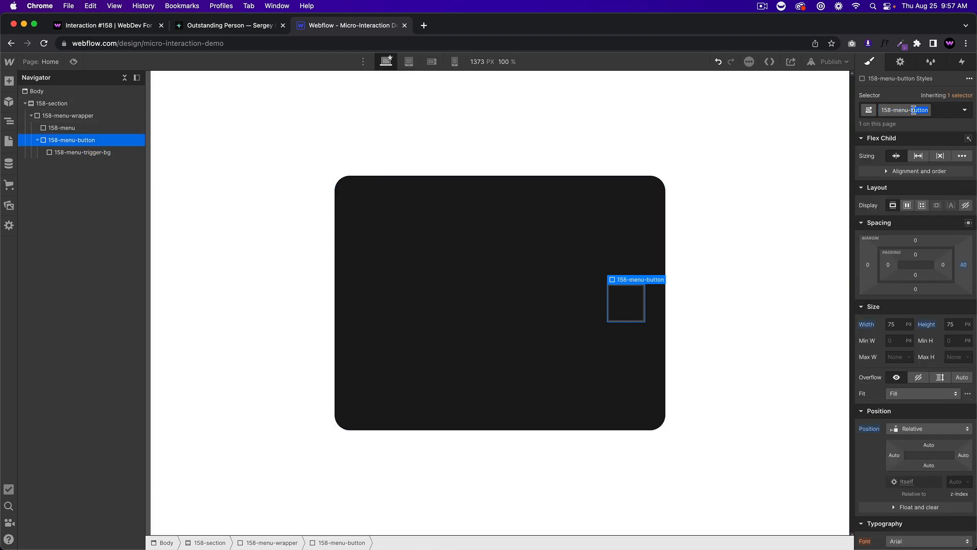
{"action": "type", "text": "trigger-wrapper"}
{"action": "key", "text": "Return"}
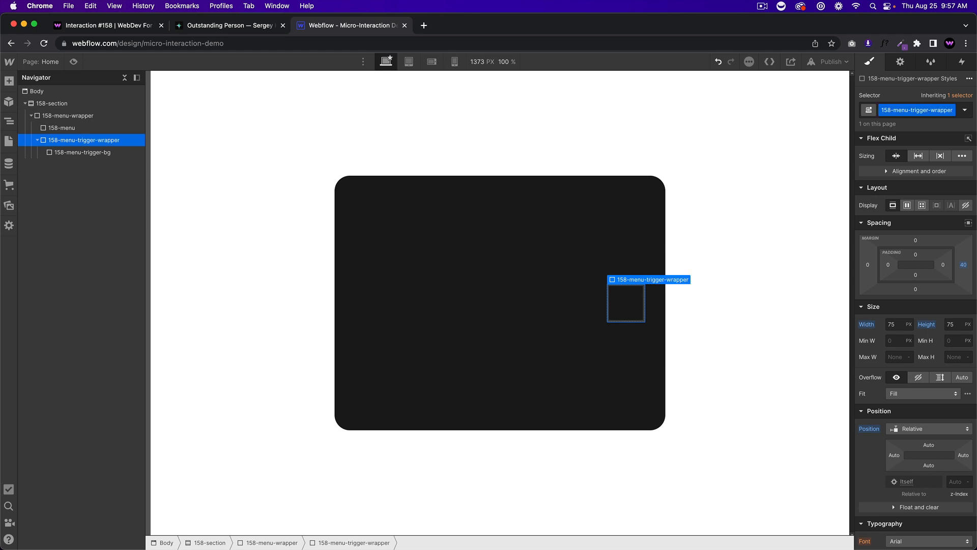
Step: Set the background color of 158-menu-trigger-bg to #1a1a1a
{"action": "left_click", "coordinate": [76, 152]}
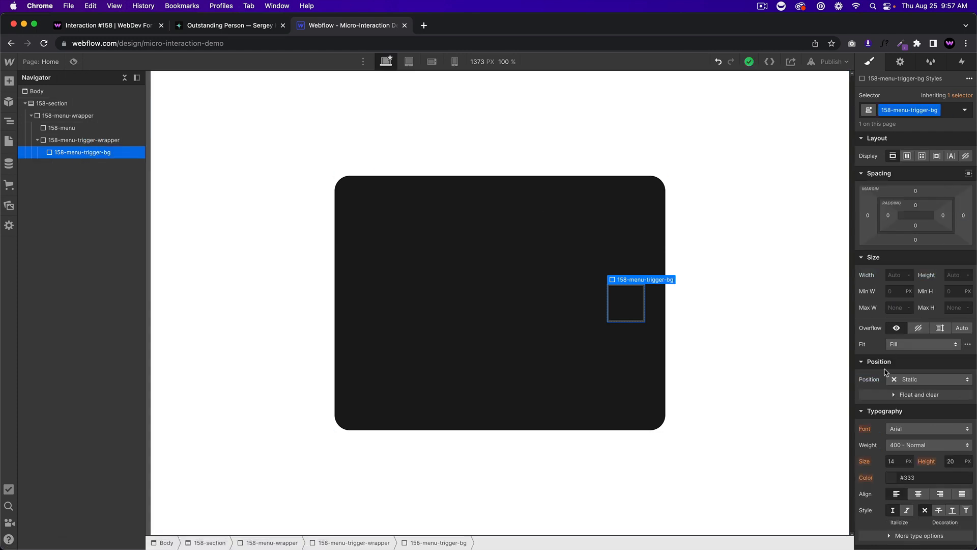
{"action": "scroll", "coordinate": [904, 407], "scroll_direction": "down", "scroll_amount": 6}
{"action": "left_click", "coordinate": [892, 410]}
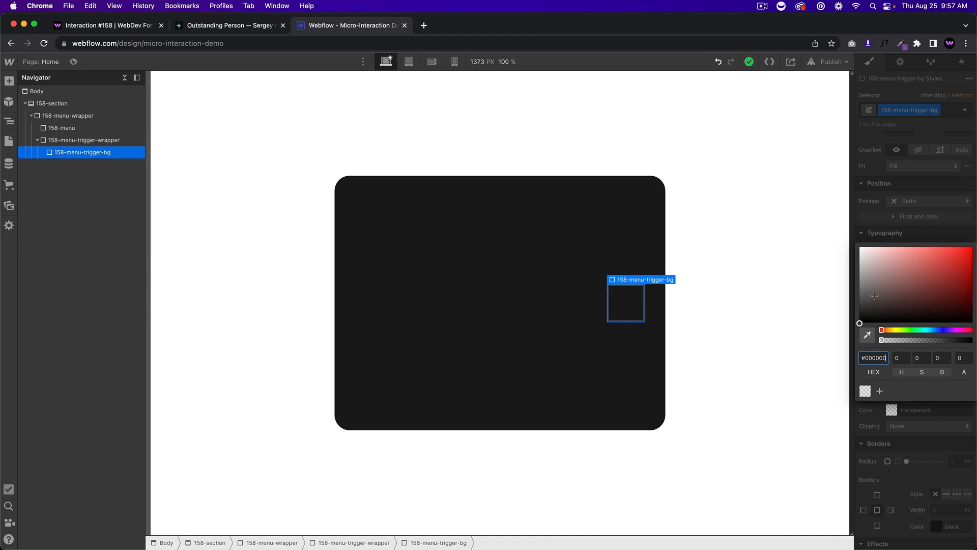
{"action": "left_click_drag", "start_coordinate": [874, 295], "coordinate": [848, 242]}
{"action": "left_click", "coordinate": [927, 236]}
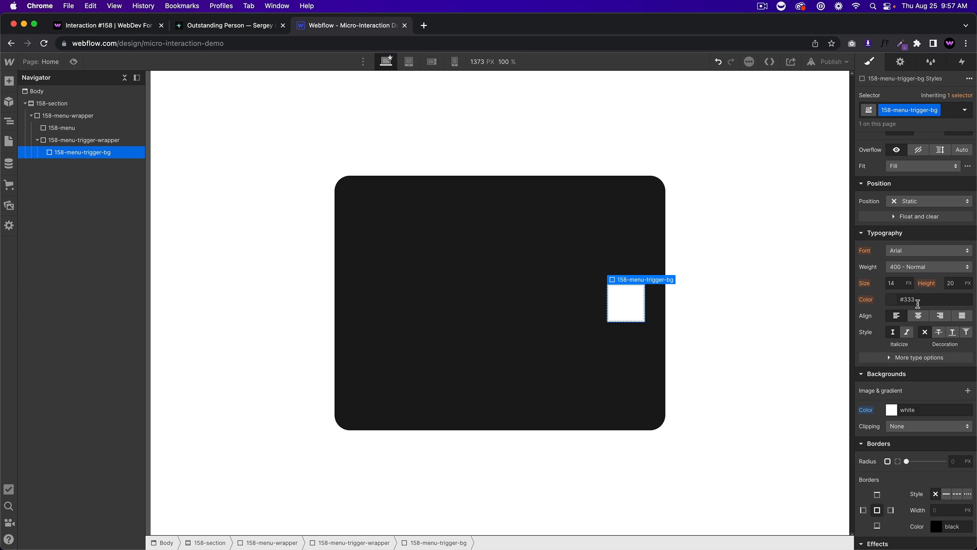
{"action": "left_click", "coordinate": [921, 405]}
{"action": "type", "text": "1a1a1a"}
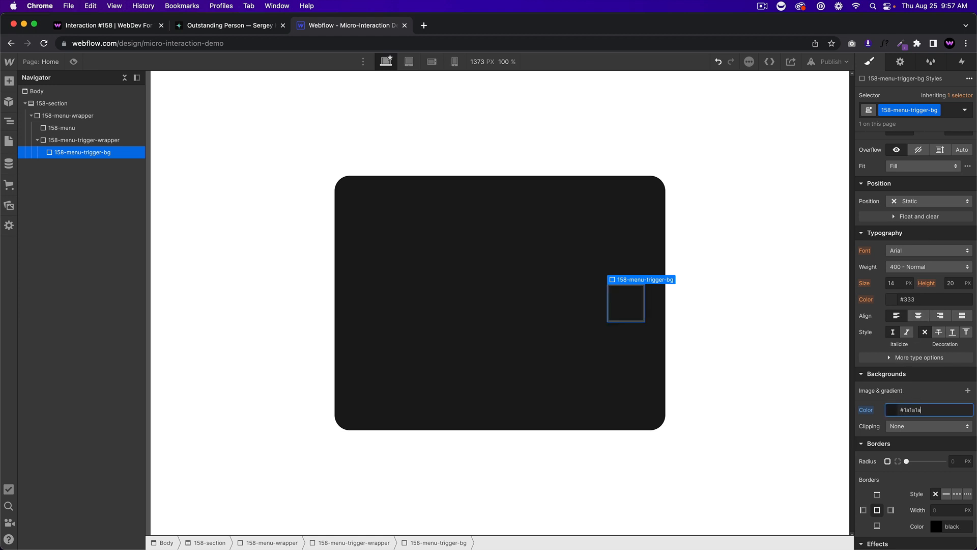
Step: Round the corners of 158-menu-trigger-bg with a 50% border radius
{"action": "scroll", "coordinate": [906, 411], "scroll_direction": "down", "scroll_amount": 3}
{"action": "left_click", "coordinate": [957, 381]}
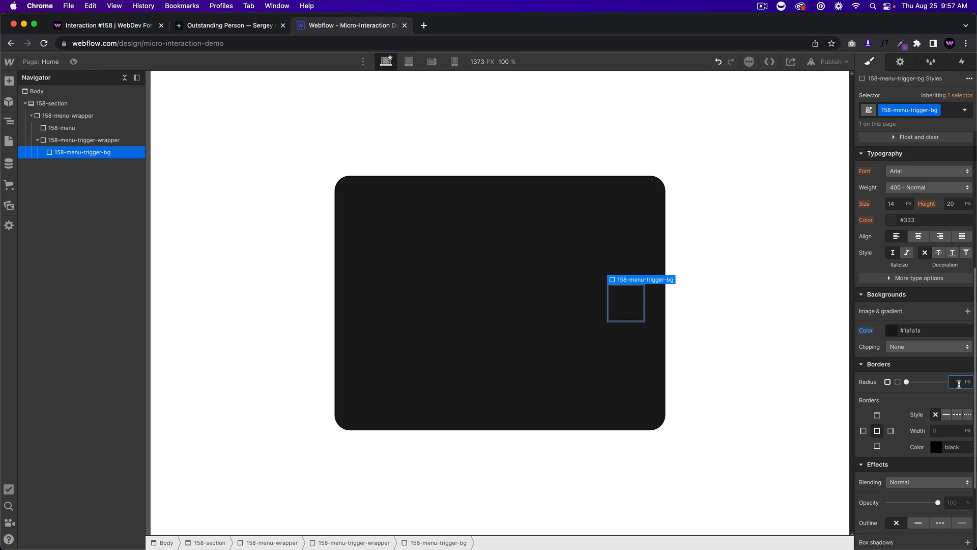
{"action": "type", "text": "50%"}
Step: Give 158-menu-trigger-bg a solid white border with a width of 3 px
{"action": "scroll", "coordinate": [947, 376], "scroll_direction": "down", "scroll_amount": 2}
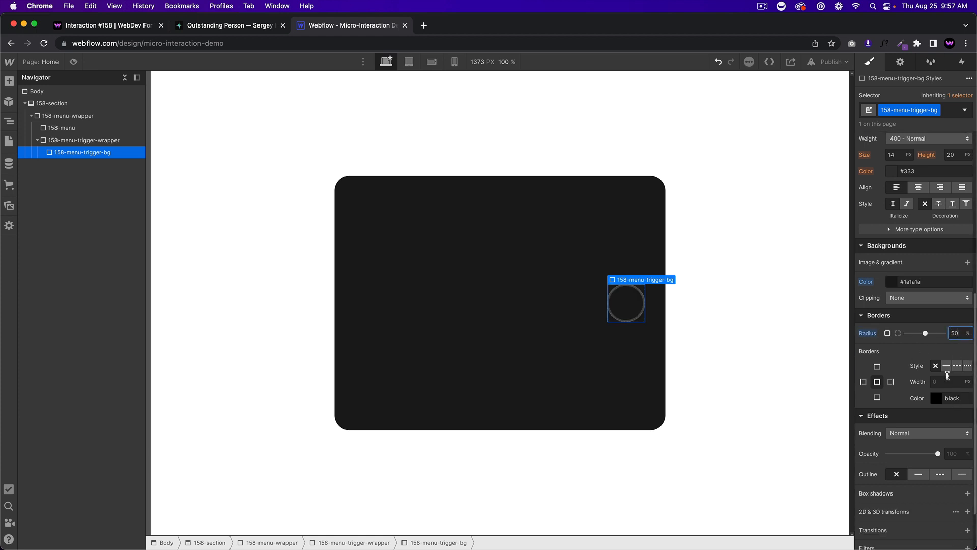
{"action": "left_click", "coordinate": [947, 366]}
{"action": "left_click", "coordinate": [939, 399]}
{"action": "left_click_drag", "start_coordinate": [871, 299], "coordinate": [847, 227]}
{"action": "left_click", "coordinate": [871, 208]}
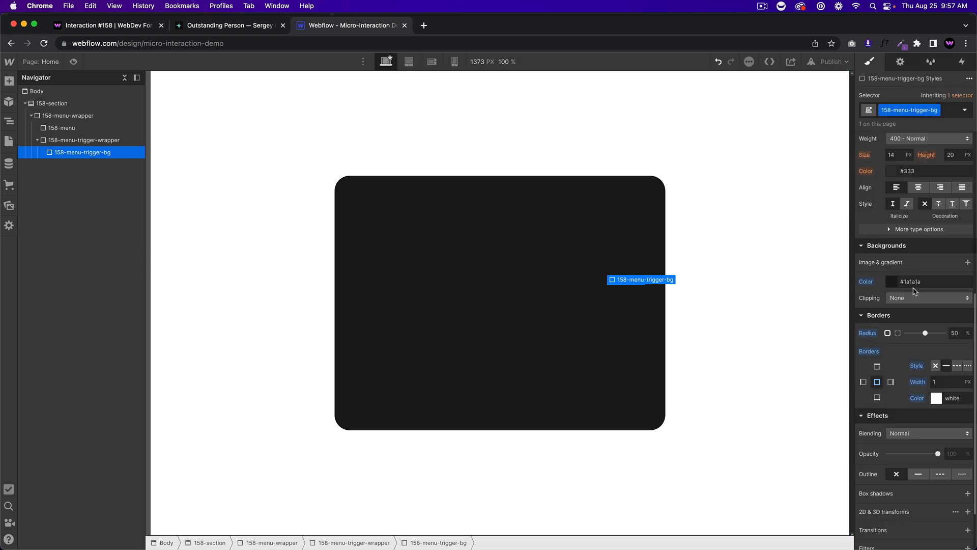
{"action": "left_click", "coordinate": [942, 381]}
{"action": "type", "text": "3"}
Step: Position 158-menu-trigger-bg as Absolute with a 0% offset on all four sides so it fills its wrapper
{"action": "scroll", "coordinate": [925, 320], "scroll_direction": "up", "scroll_amount": 6}
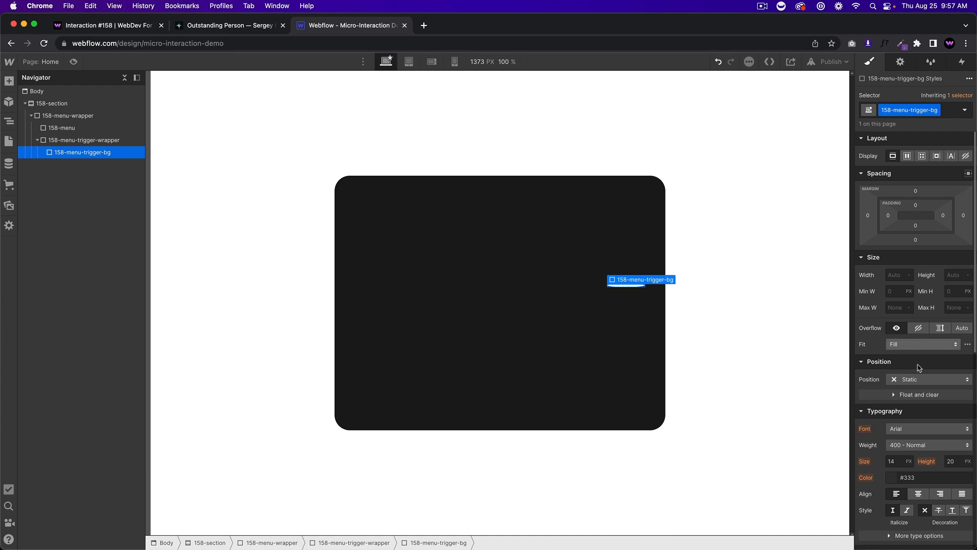
{"action": "left_click", "coordinate": [918, 381]}
{"action": "left_click", "coordinate": [912, 404]}
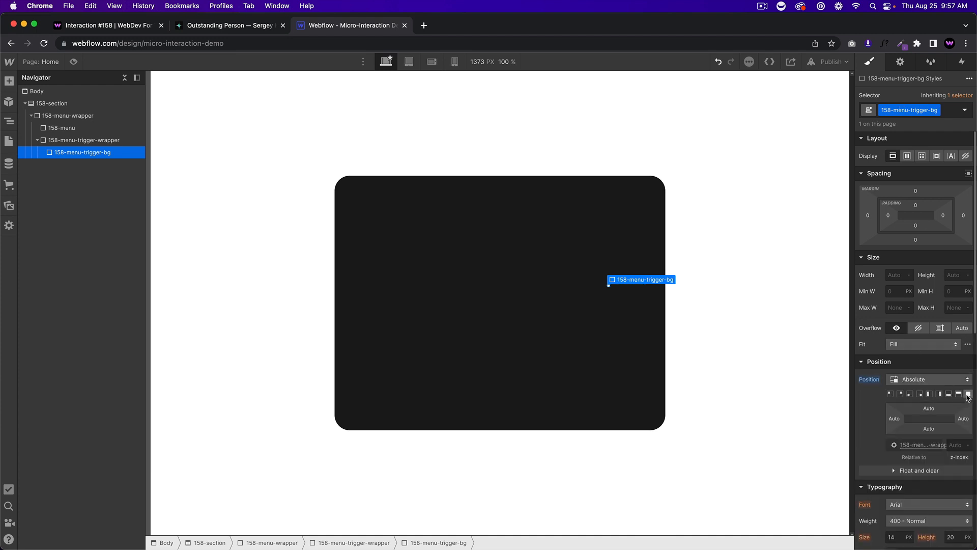
{"action": "left_click", "coordinate": [123, 142]}
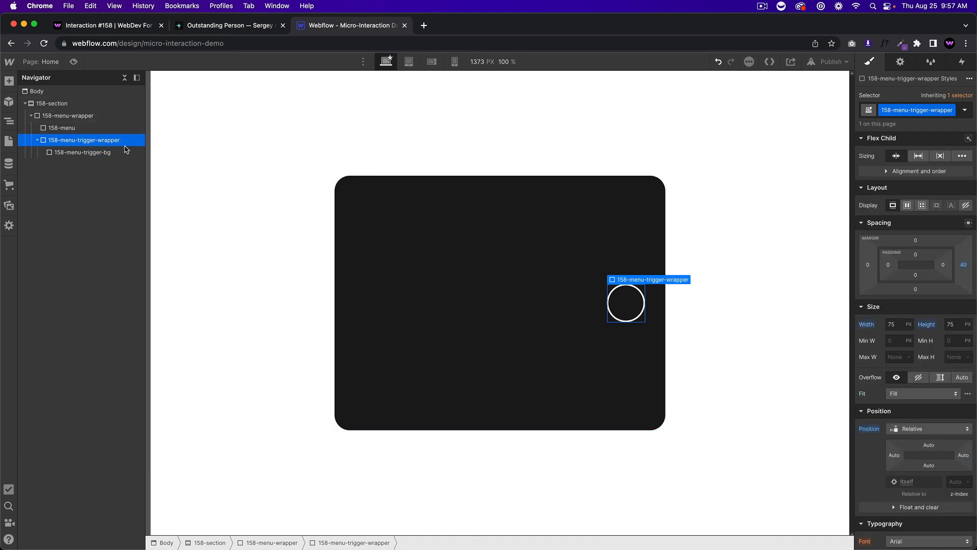
{"action": "left_click", "coordinate": [92, 152]}
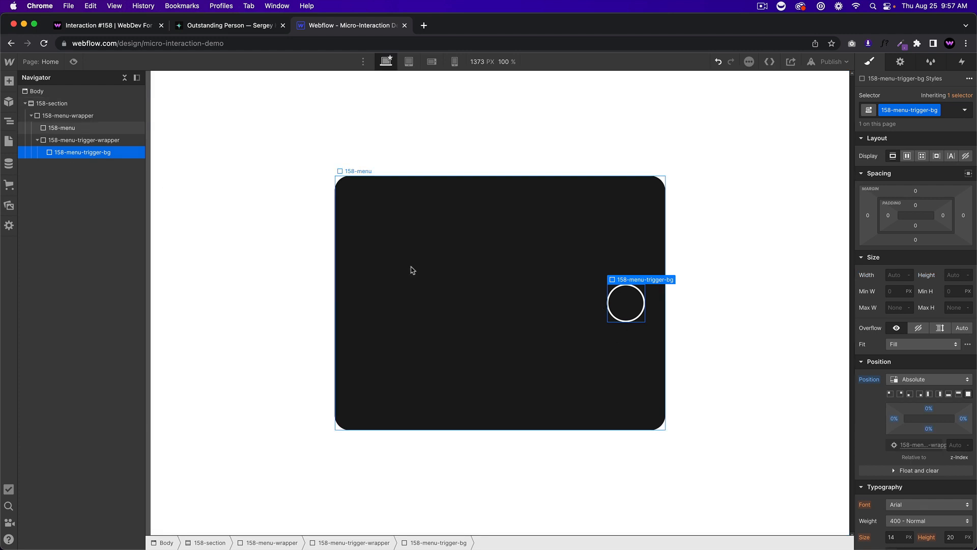
Step: Set 158-menu-trigger-wrapper to a horizontal flex layout with align and justify both centered
{"action": "left_click", "coordinate": [87, 142]}
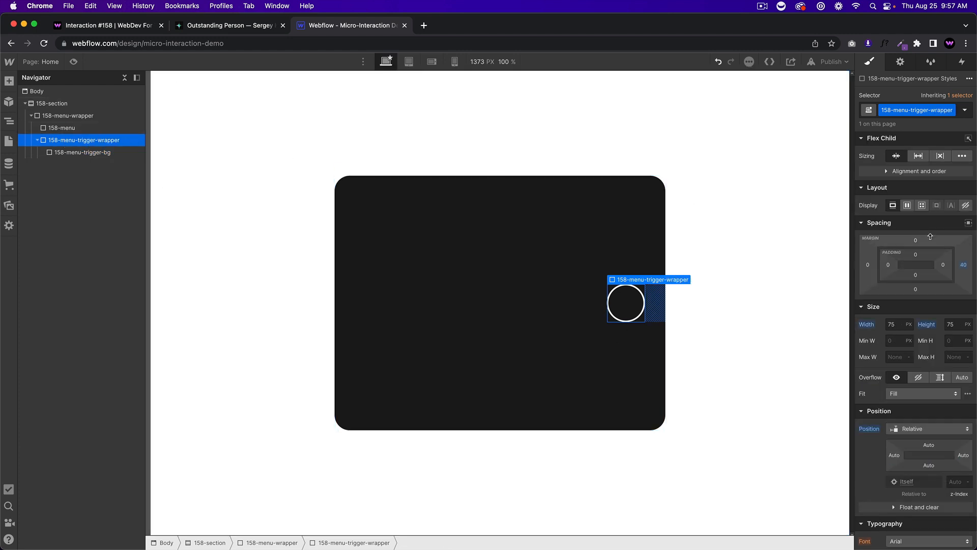
{"action": "left_click", "coordinate": [908, 205]}
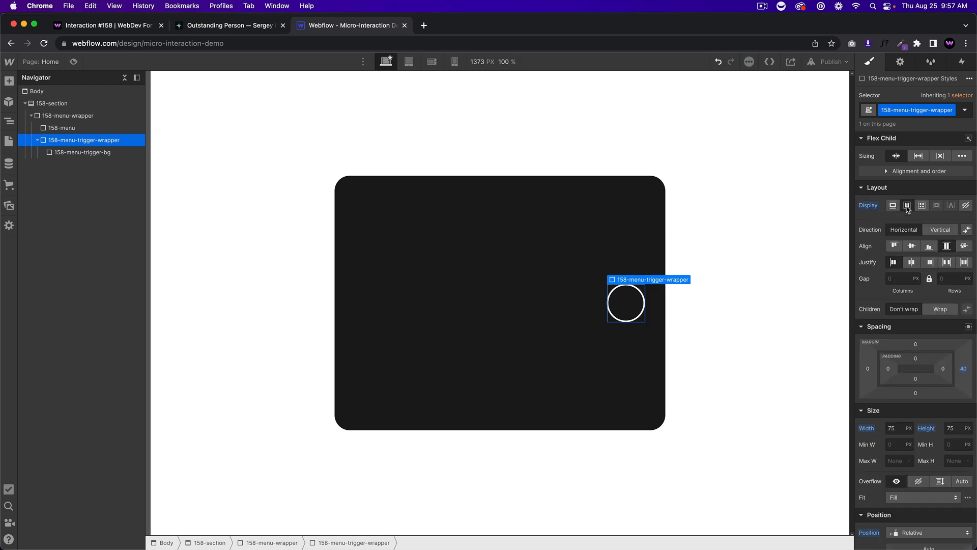
{"action": "left_click", "coordinate": [912, 246]}
{"action": "left_click", "coordinate": [912, 262]}
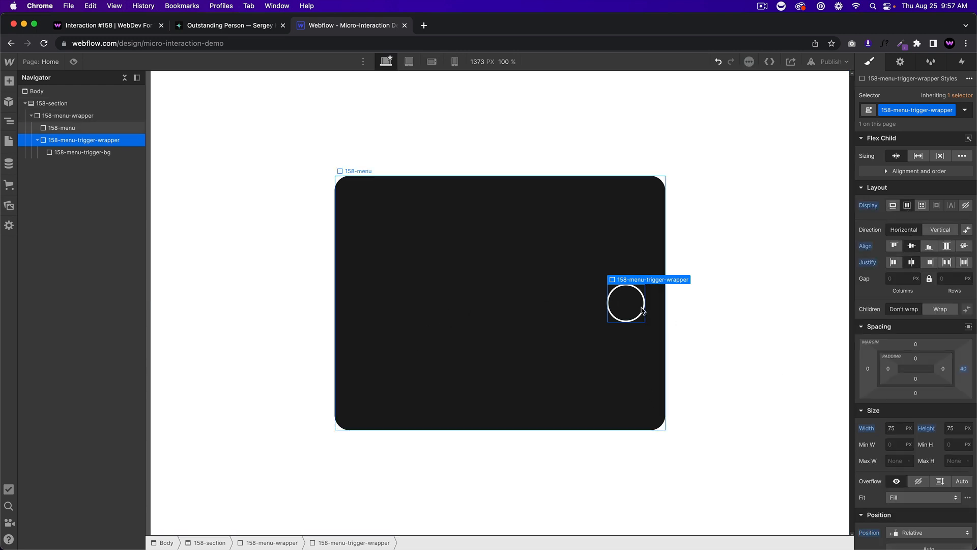
Step: Add a Div Block inside 158-menu-trigger-wrapper and give it the class 158-menu-trigger-line
{"action": "key", "text": "super+e"}
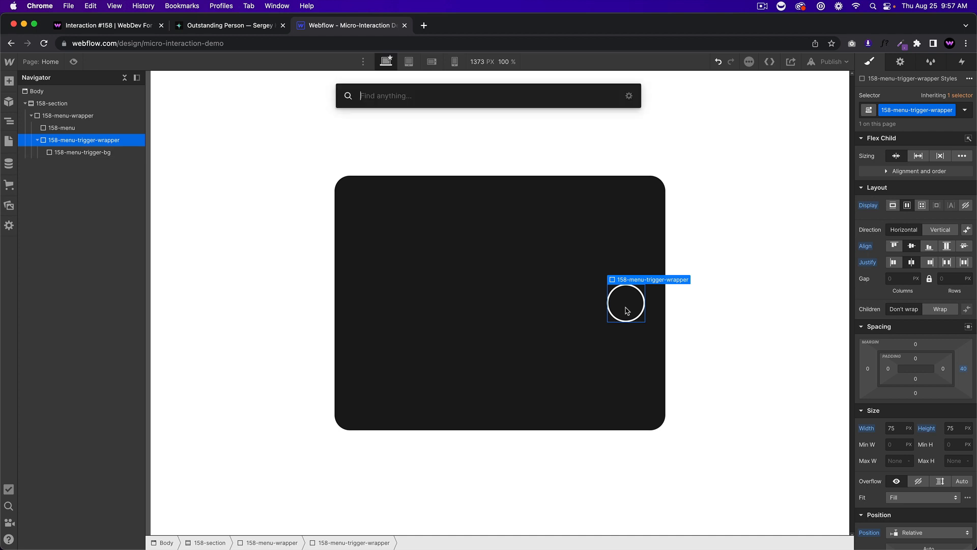
{"action": "type", "text": "div"}
{"action": "key", "text": "Return"}
{"action": "left_click", "coordinate": [894, 111]}
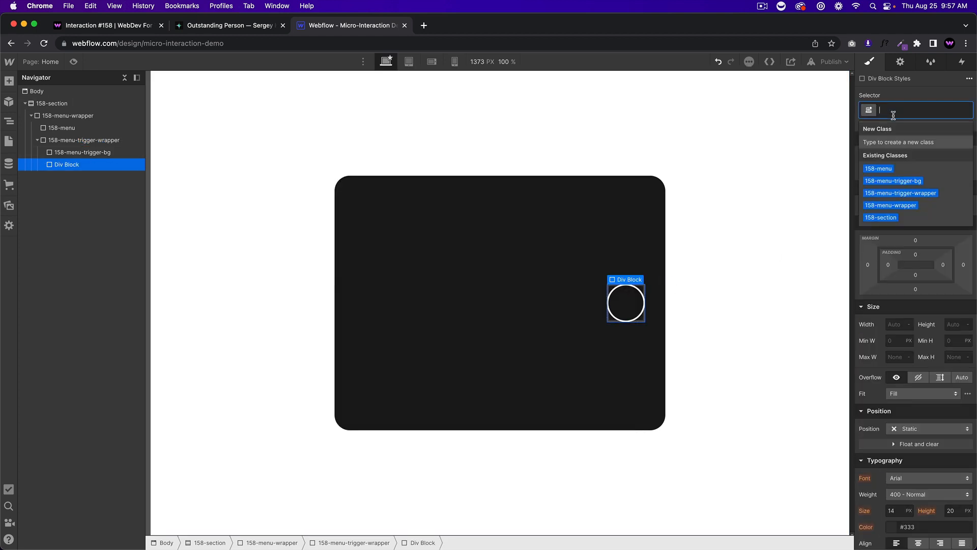
{"action": "type", "text": "158-menu-trigger-line"}
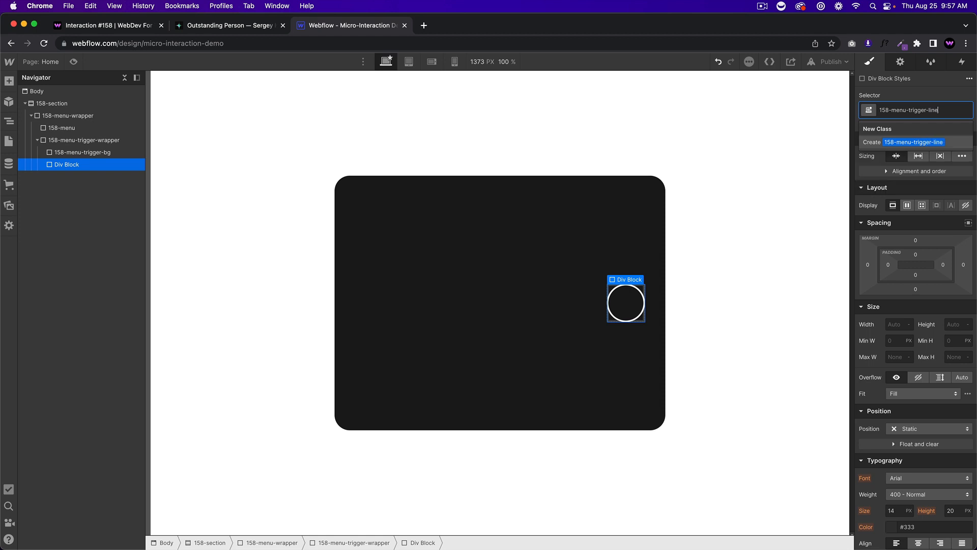
{"action": "key", "text": "Return"}
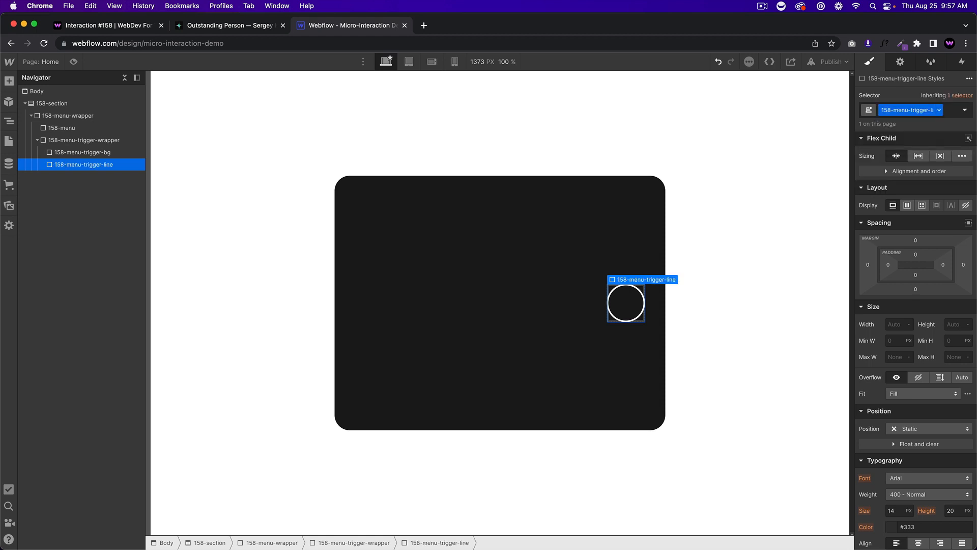
Step: Size 158-menu-trigger-line to a width of 25 px and a height of 2 px
{"action": "left_click", "coordinate": [896, 326]}
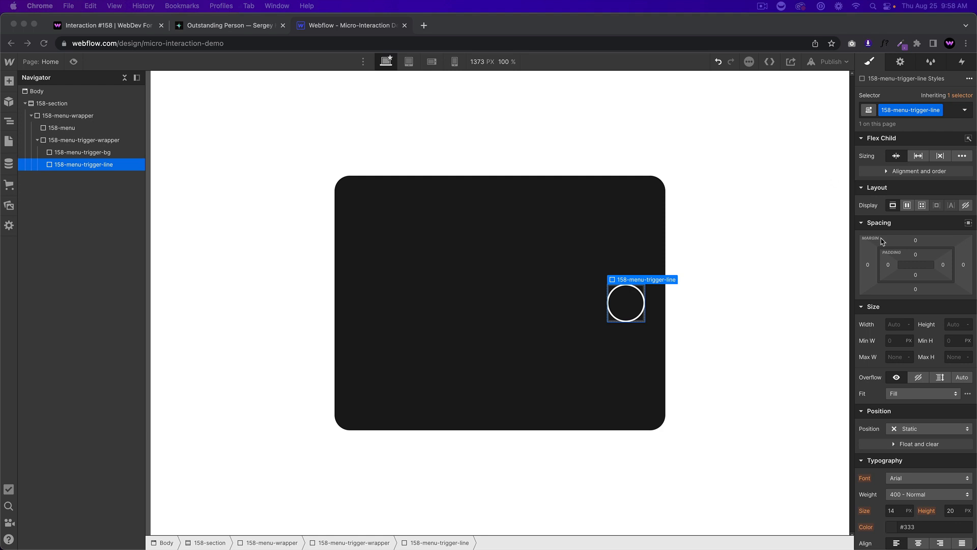
{"action": "left_click", "coordinate": [896, 325]}
{"action": "type", "text": "25"}
{"action": "key", "text": "Tab"}
{"action": "type", "text": "2"}
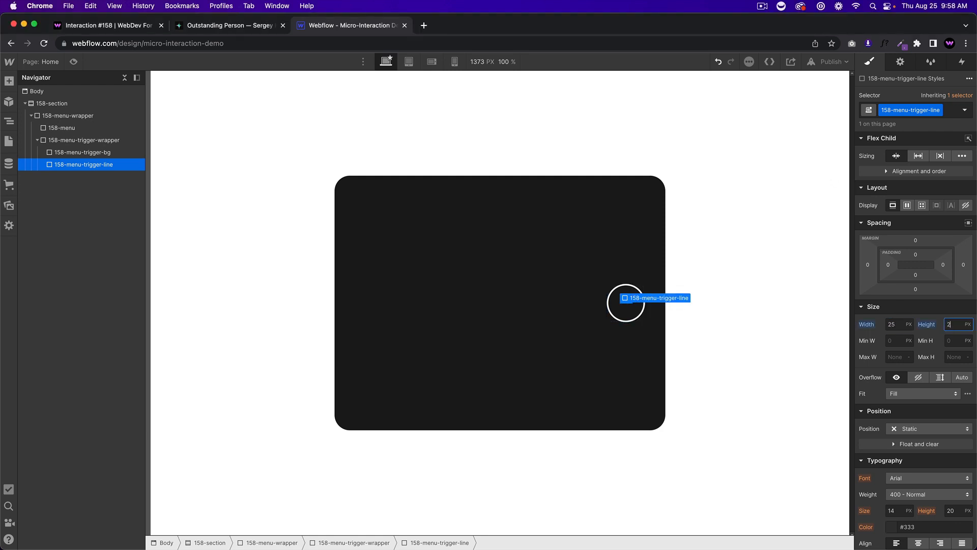
Step: Set the border radius of 158-menu-trigger-line to 100 px
{"action": "scroll", "coordinate": [888, 372], "scroll_direction": "down", "scroll_amount": 10}
{"action": "left_click", "coordinate": [955, 314]}
{"action": "type", "text": "100"}
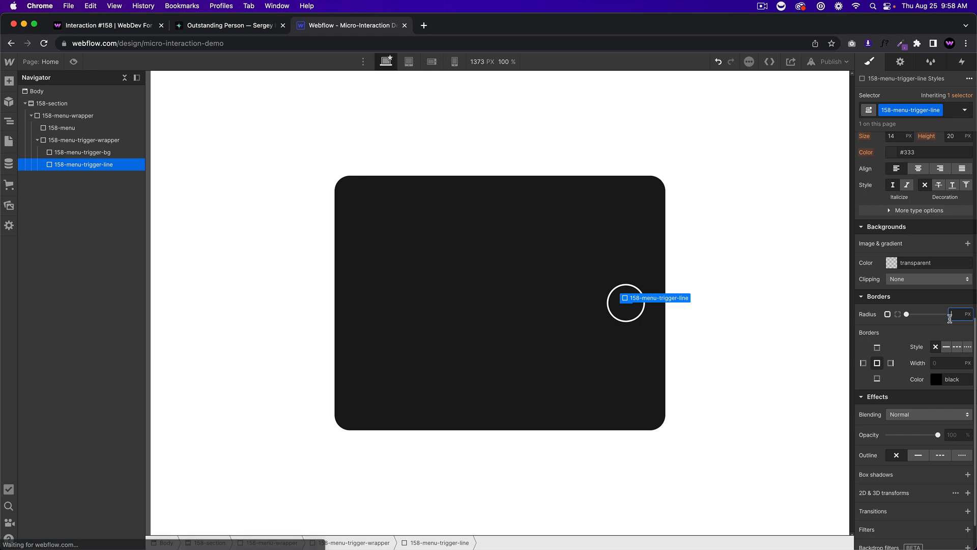
{"action": "key", "text": "Return"}
Step: Set the background color of 158-menu-trigger-line to white
{"action": "left_click", "coordinate": [604, 351]}
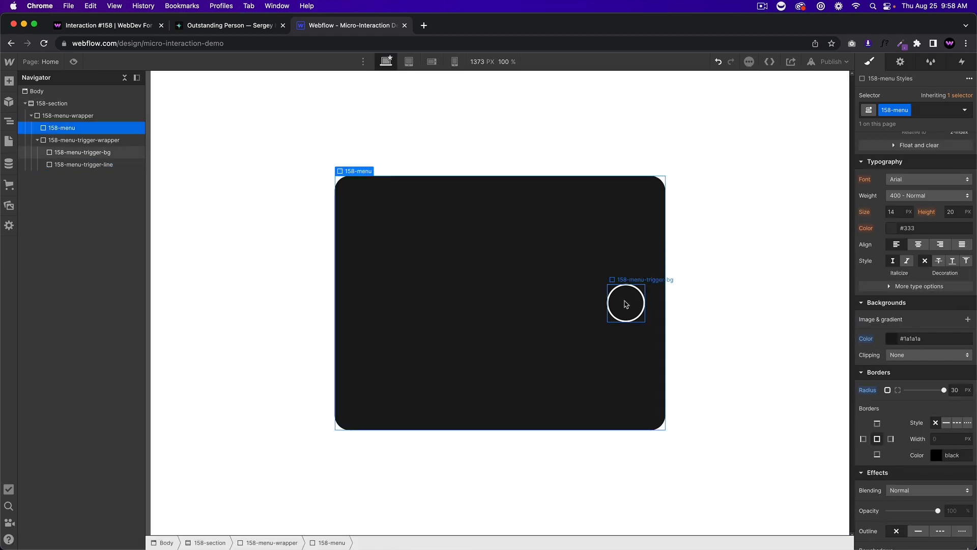
{"action": "left_click", "coordinate": [626, 302]}
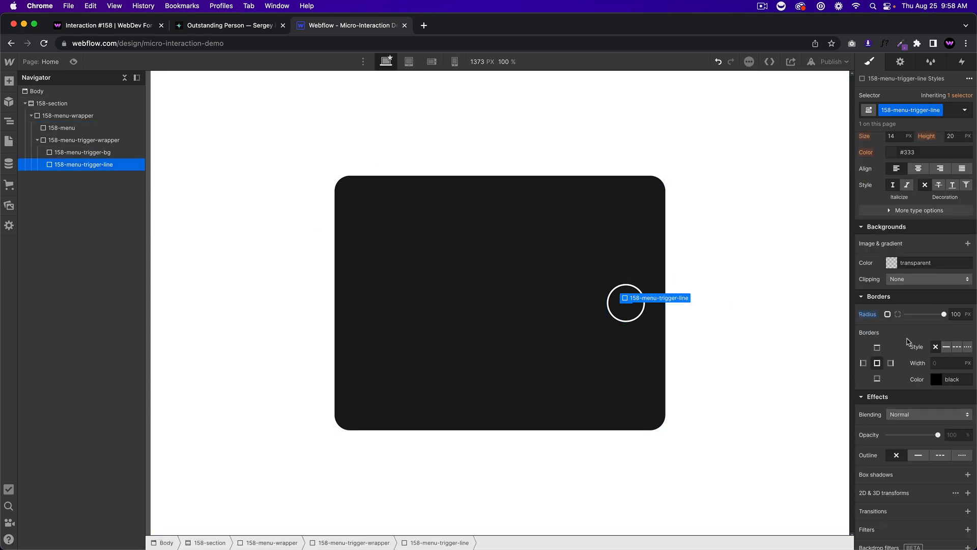
{"action": "left_click", "coordinate": [890, 264]}
{"action": "left_click_drag", "start_coordinate": [880, 308], "coordinate": [854, 272]}
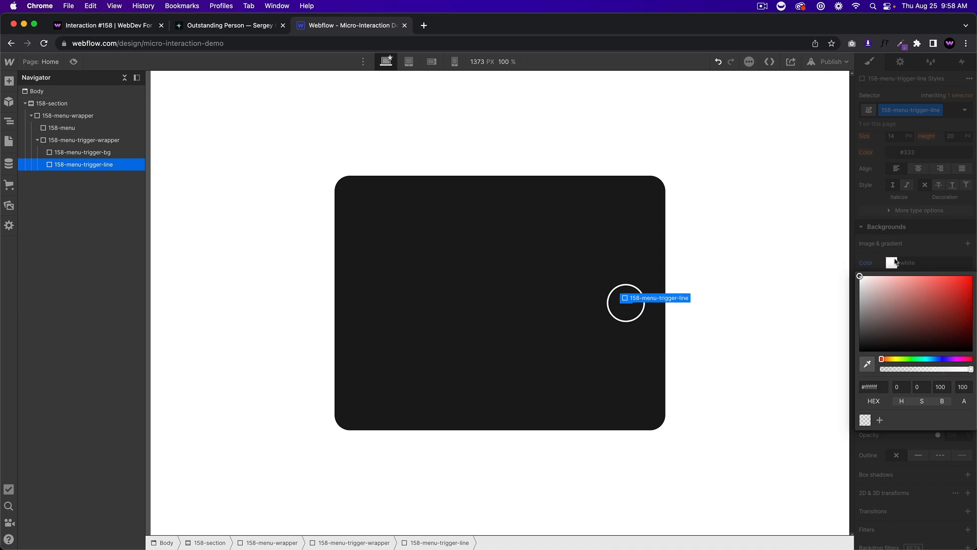
{"action": "left_click", "coordinate": [923, 253]}
{"action": "left_click", "coordinate": [551, 299]}
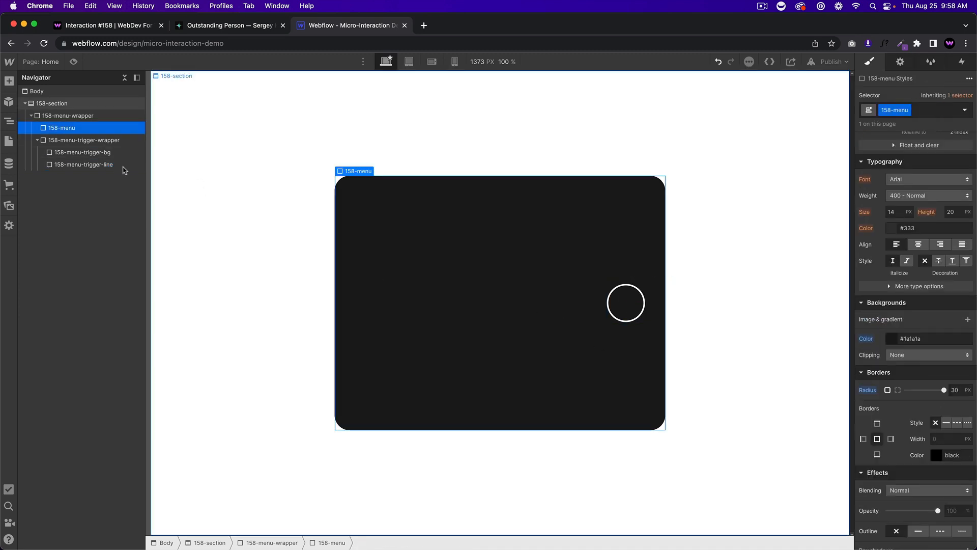
Step: Set the position of 158-menu-trigger-line to Relative and check the line inside the round button
{"action": "left_click", "coordinate": [106, 165]}
{"action": "scroll", "coordinate": [910, 437], "scroll_direction": "up", "scroll_amount": 6}
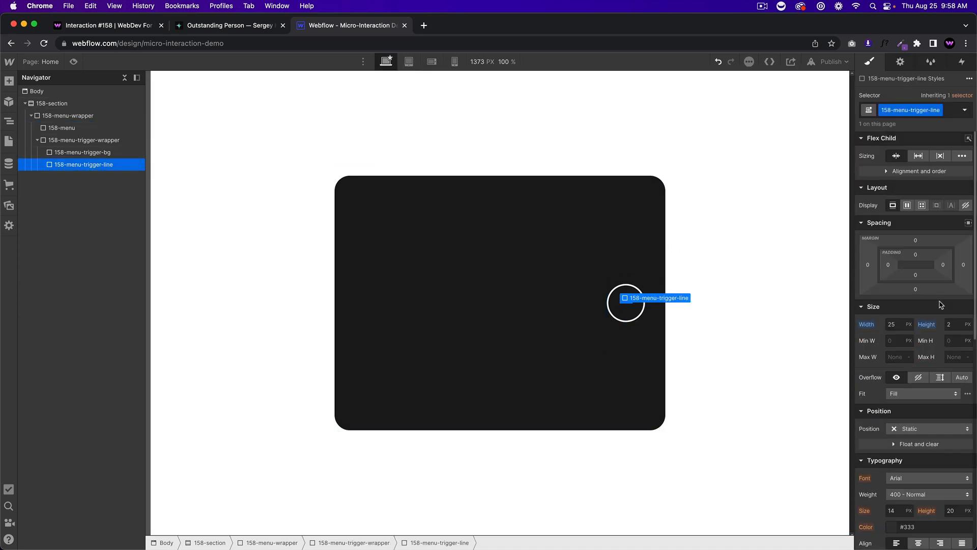
{"action": "left_click", "coordinate": [911, 437]}
{"action": "left_click", "coordinate": [913, 441]}
{"action": "left_click", "coordinate": [539, 349]}
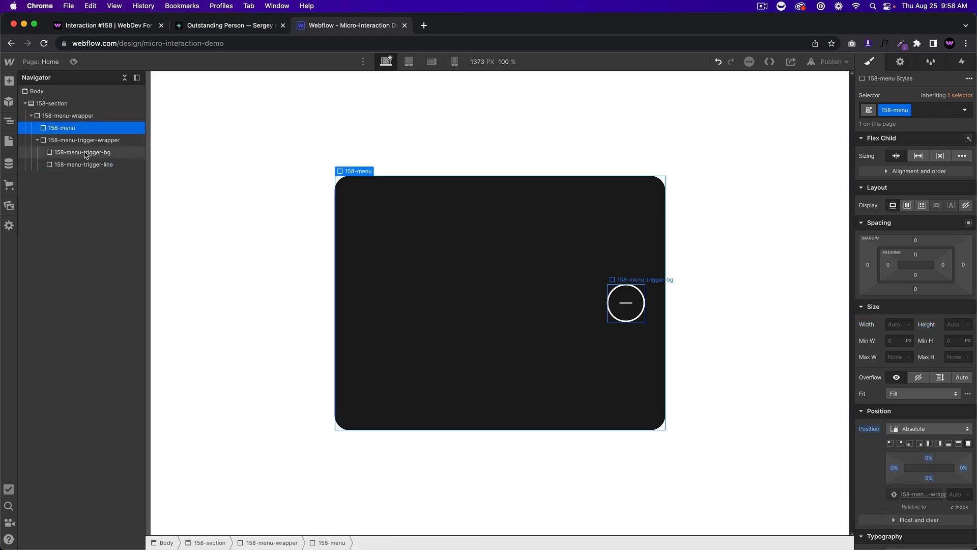
{"action": "left_click", "coordinate": [629, 305]}
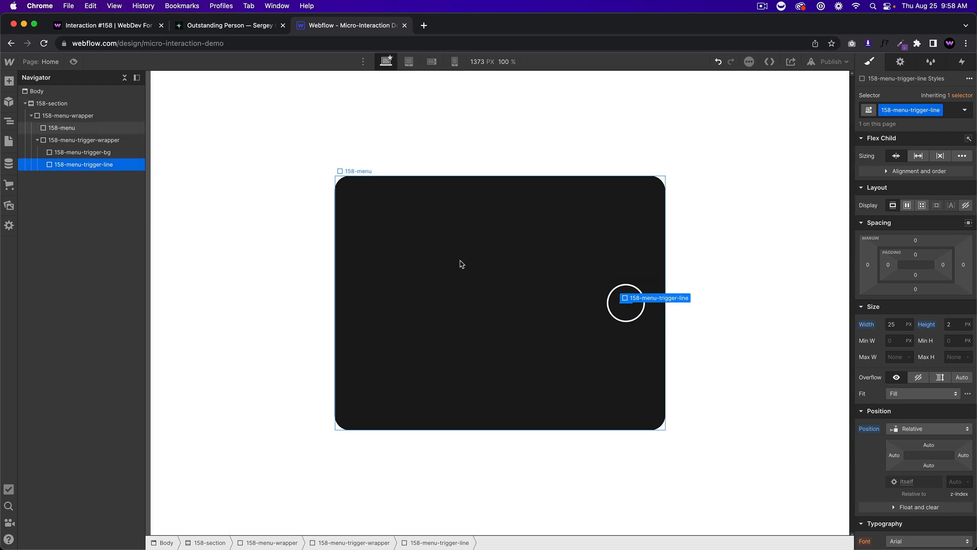
Step: Duplicate 158-menu-trigger-line and set the flex direction of 158-menu-trigger-wrapper to Vertical so the two lines stack
{"action": "key", "text": "ctrl+d"}
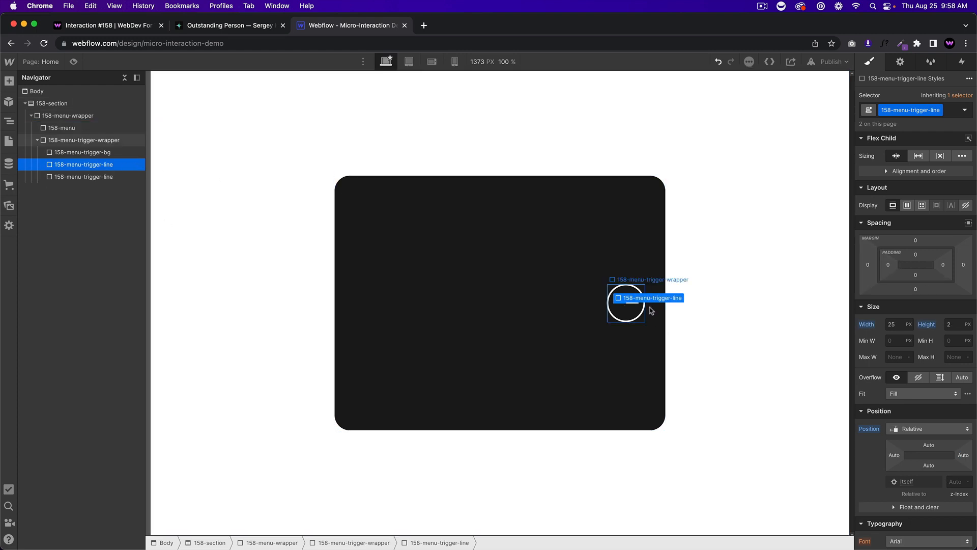
{"action": "left_click", "coordinate": [98, 144]}
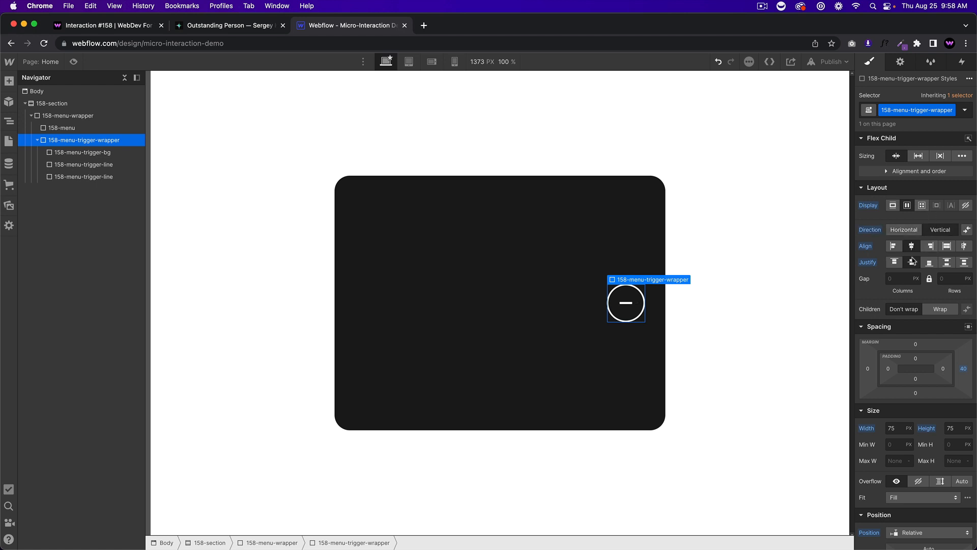
Step: Give 158-menu-trigger-line 2 px top and bottom margins and check its remaining style settings
{"action": "left_click", "coordinate": [627, 304]}
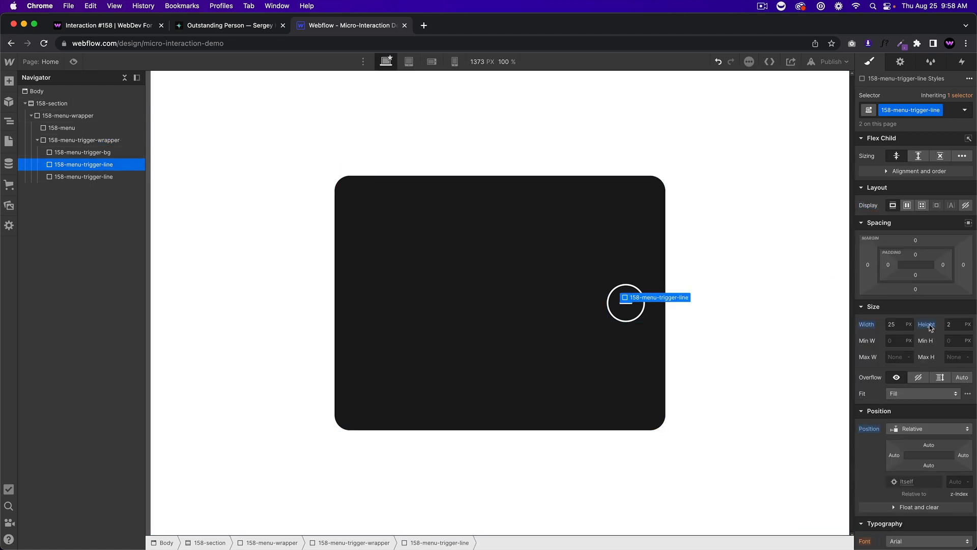
{"action": "left_click_drag", "start_coordinate": [915, 245], "coordinate": [915, 242]}
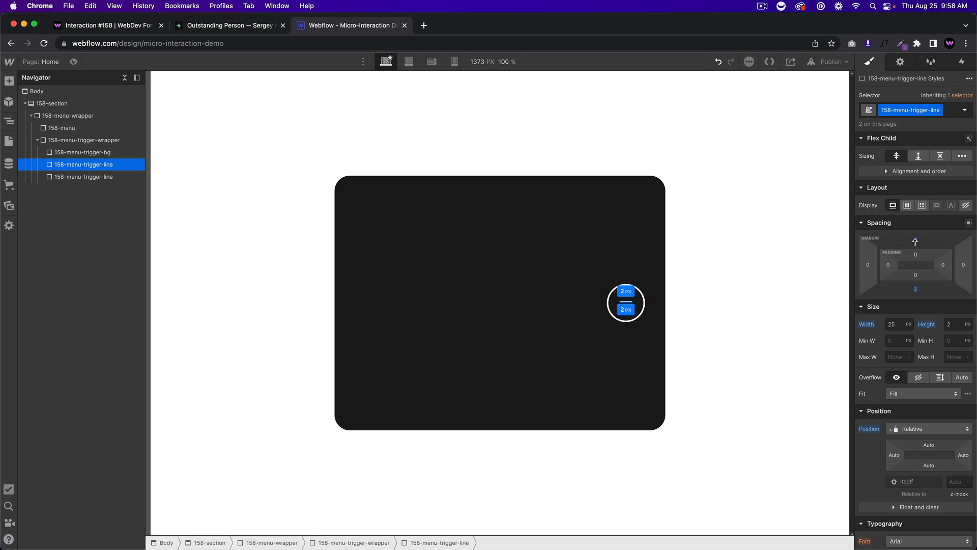
{"action": "left_click", "coordinate": [678, 363]}
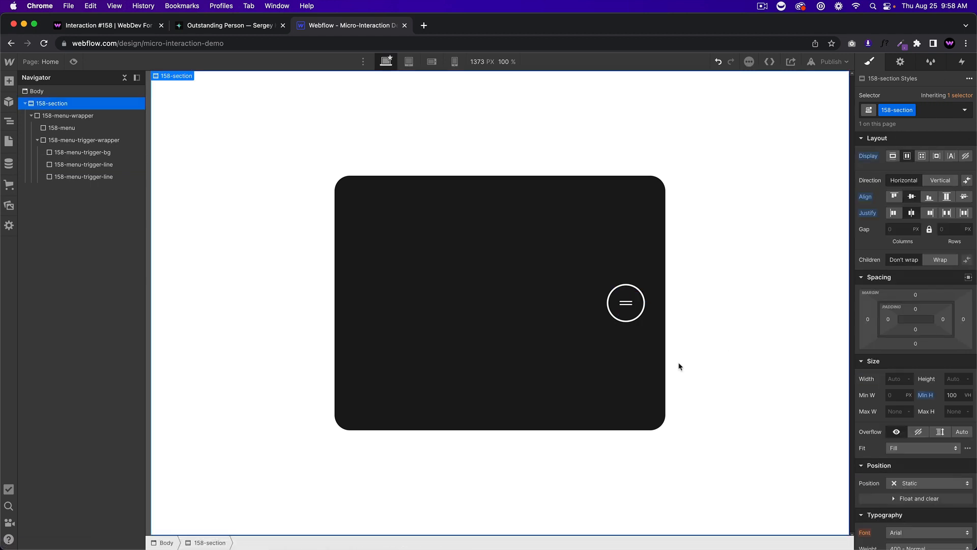
{"action": "left_click", "coordinate": [626, 306]}
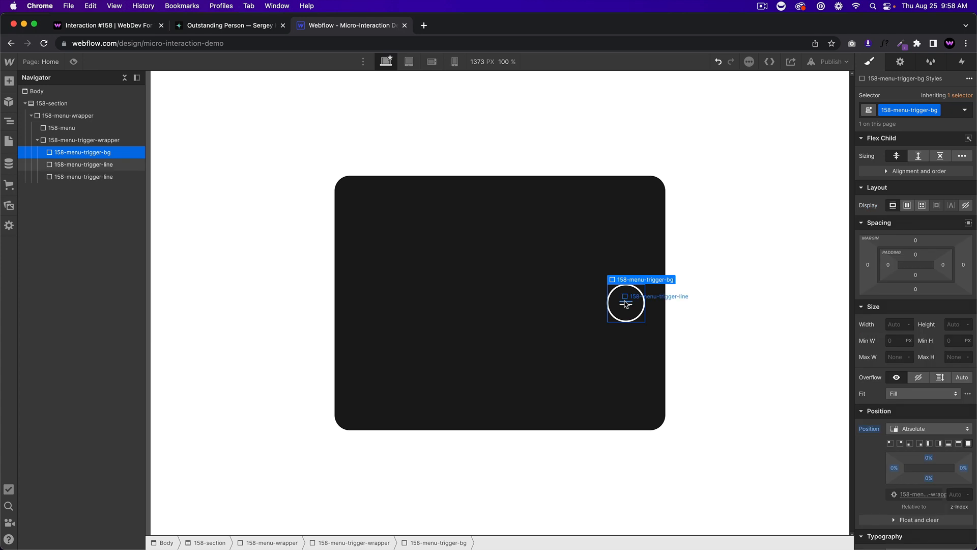
{"action": "left_click", "coordinate": [626, 304]}
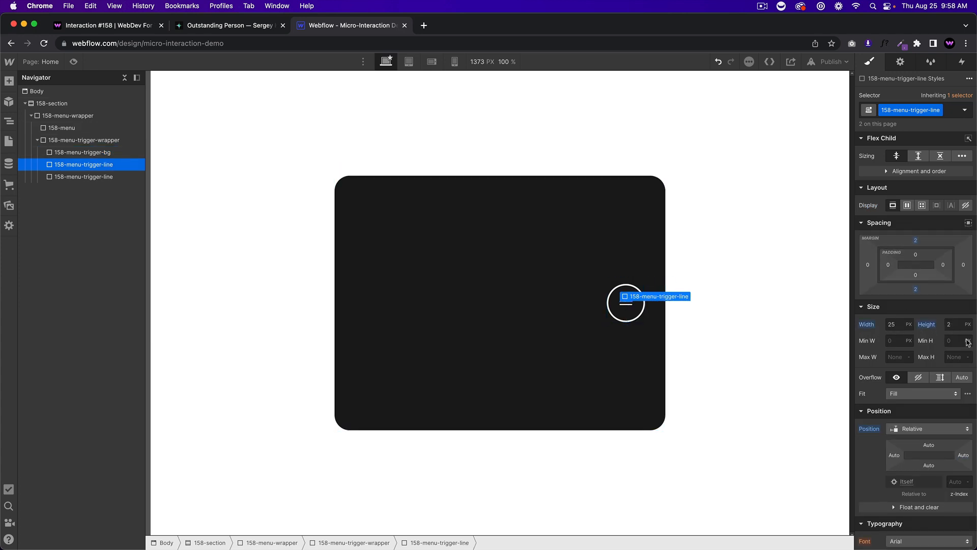
{"action": "scroll", "coordinate": [938, 392], "scroll_direction": "down", "scroll_amount": 5}
{"action": "scroll", "coordinate": [938, 400], "scroll_direction": "down", "scroll_amount": 1}
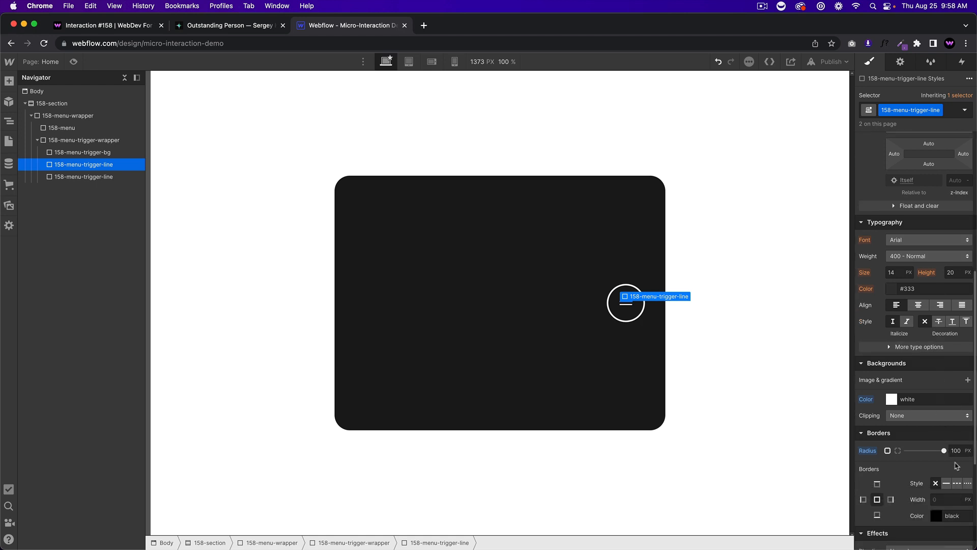
{"action": "scroll", "coordinate": [925, 344], "scroll_direction": "up", "scroll_amount": 6}
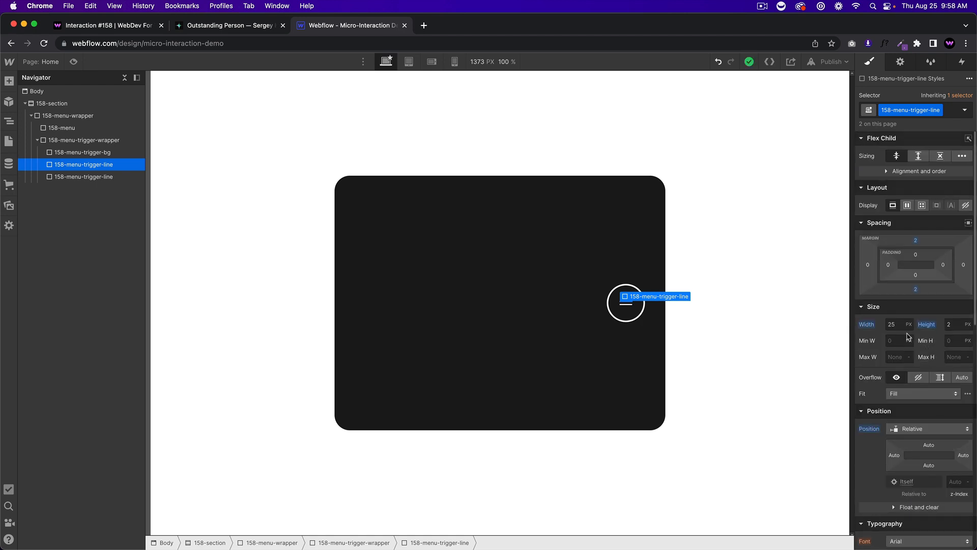
Step: Add a div block inside 158-menu and give it the class 158-links-wrapper
{"action": "left_click", "coordinate": [560, 336]}
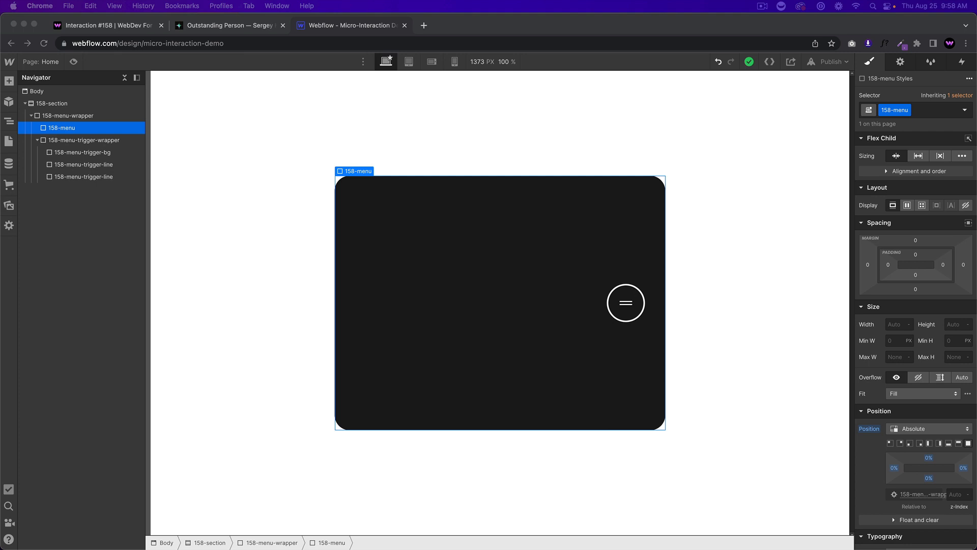
{"action": "left_click", "coordinate": [535, 287]}
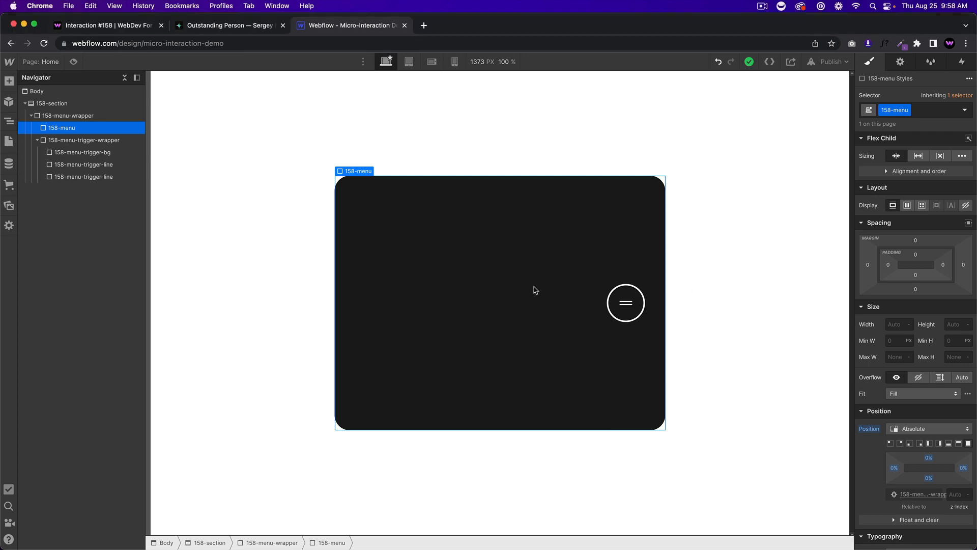
{"action": "key", "text": "super+k"}
{"action": "type", "text": "div"}
{"action": "key", "text": "Return"}
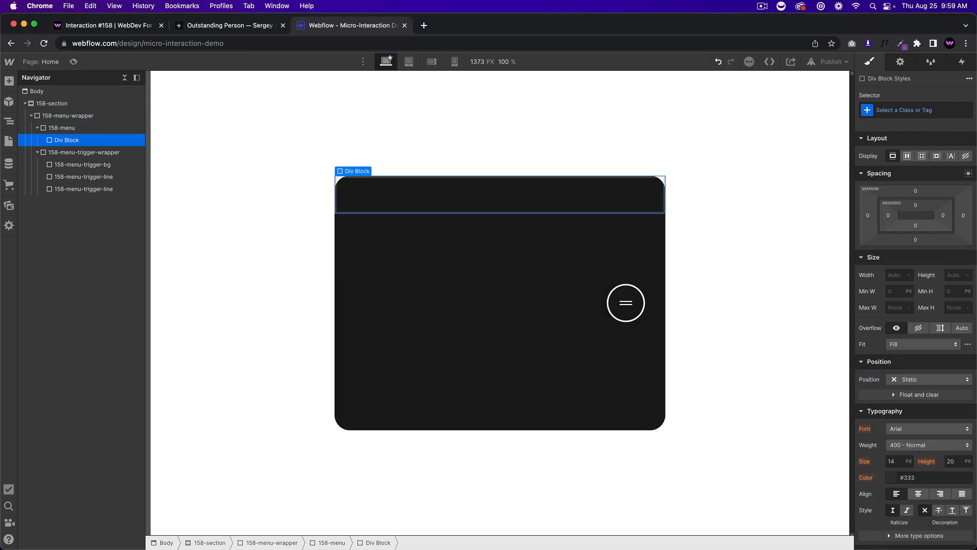
{"action": "left_click", "coordinate": [917, 114]}
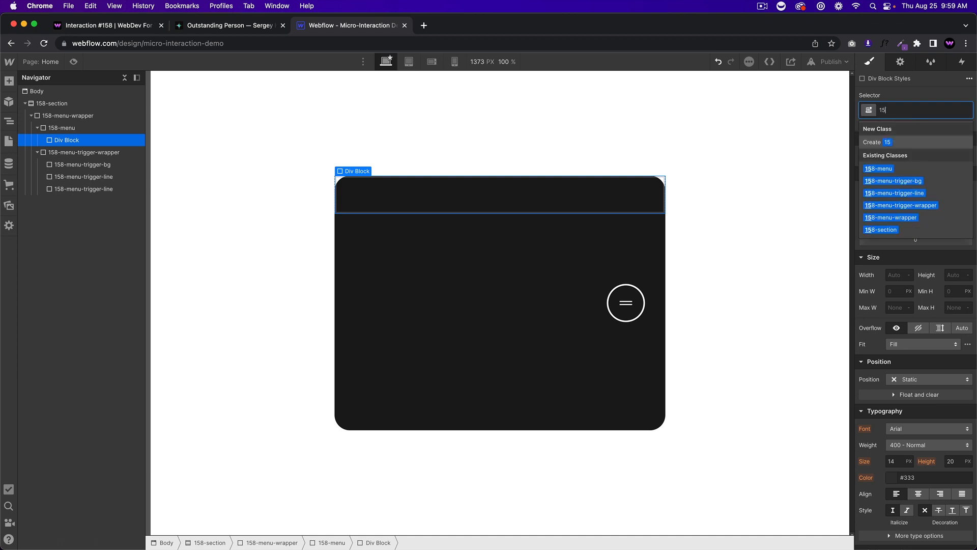
{"action": "type", "text": "158-links-wrapper"}
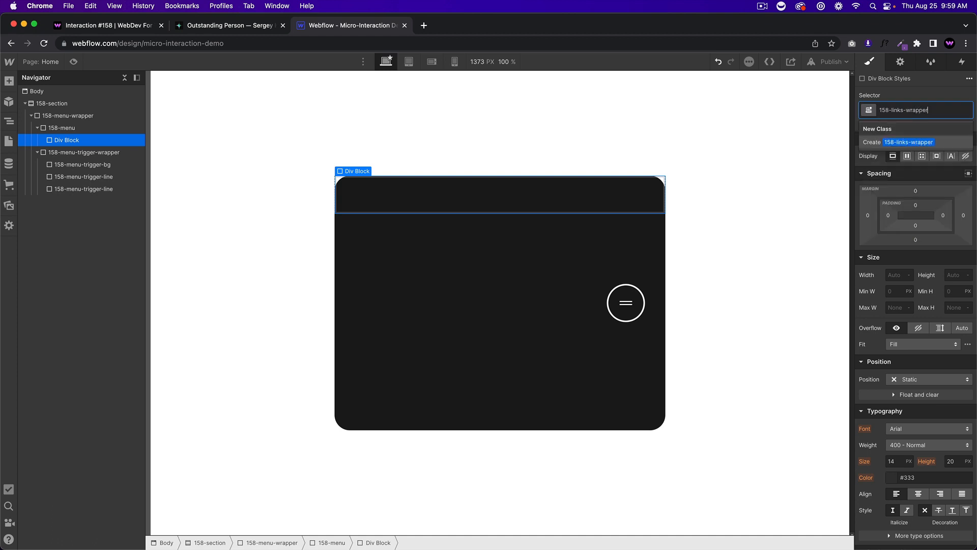
{"action": "key", "text": "Return"}
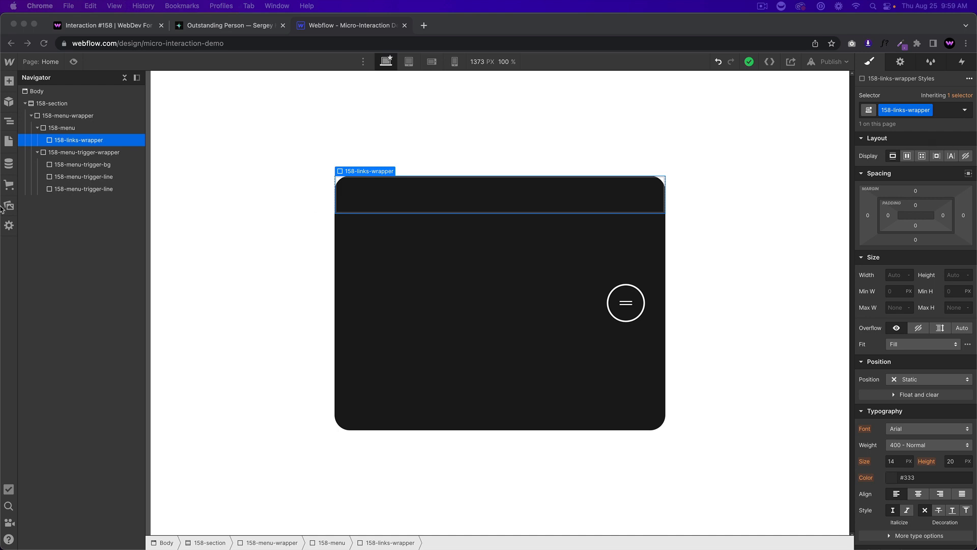
Step: Set the display of 158-menu to Flex in the horizontal direction, with its content aligned to the center
{"action": "left_click", "coordinate": [93, 129]}
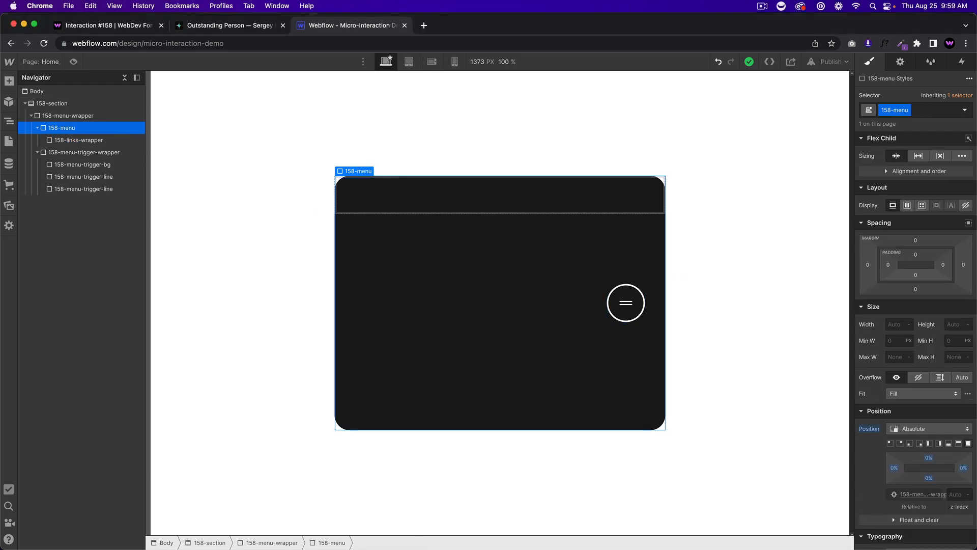
{"action": "left_click", "coordinate": [74, 118]}
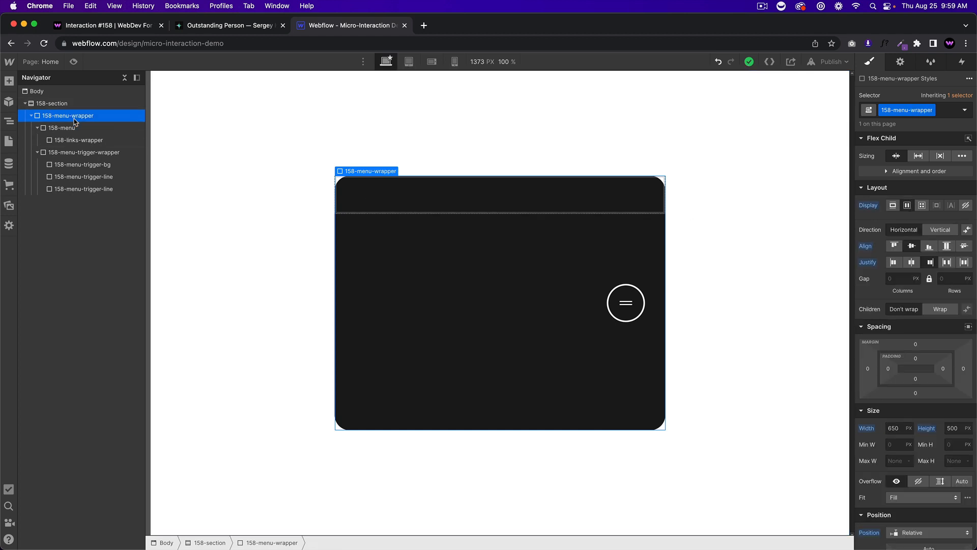
{"action": "left_click", "coordinate": [75, 128]}
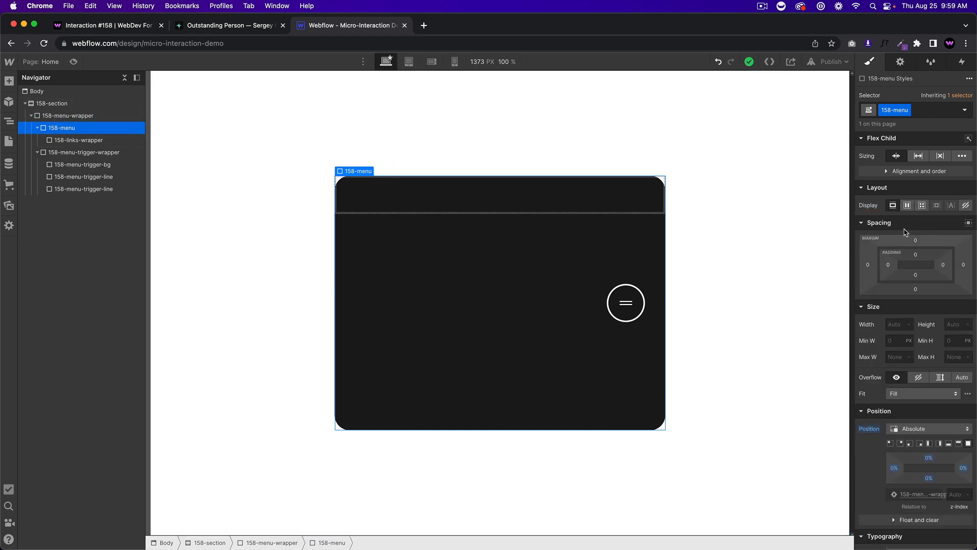
{"action": "left_click", "coordinate": [907, 205]}
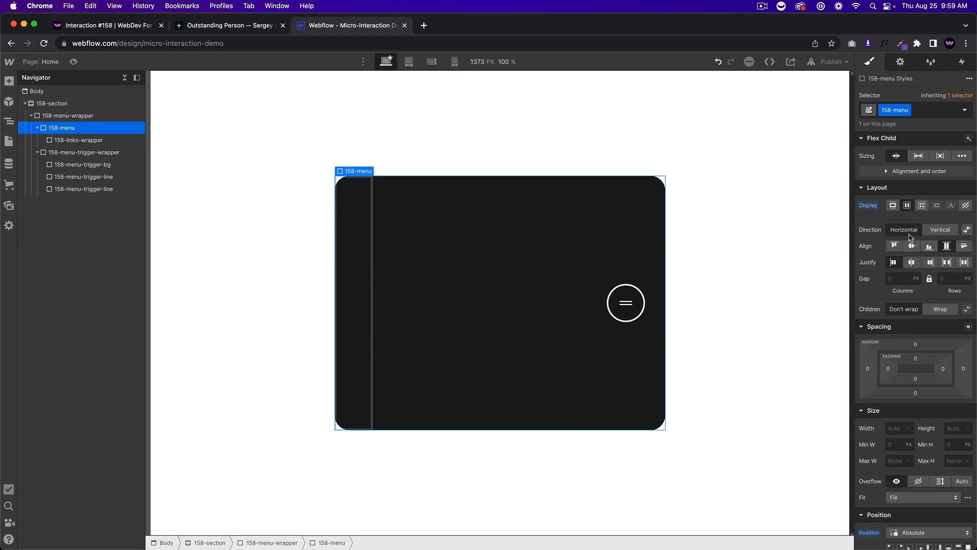
{"action": "left_click", "coordinate": [912, 246]}
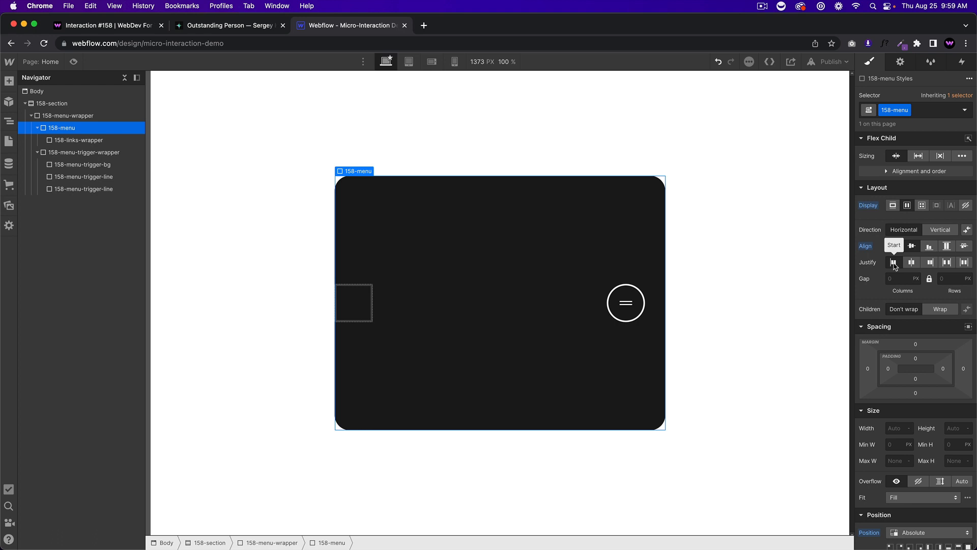
Step: Review the nesting and flex settings of 158-menu-wrapper, 158-menu, 158-menu-trigger-wrapper and 158-links-wrapper
{"action": "left_click", "coordinate": [344, 318]}
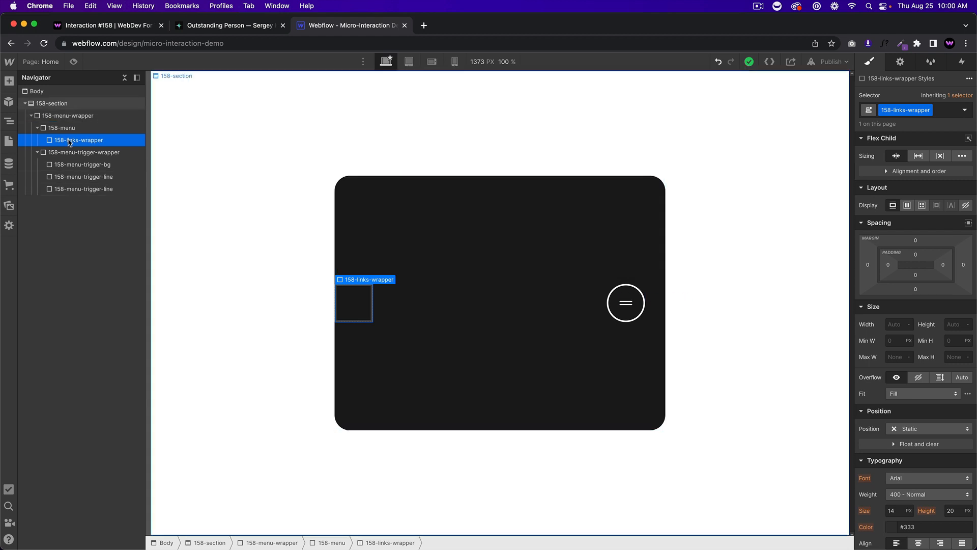
{"action": "left_click", "coordinate": [36, 129]}
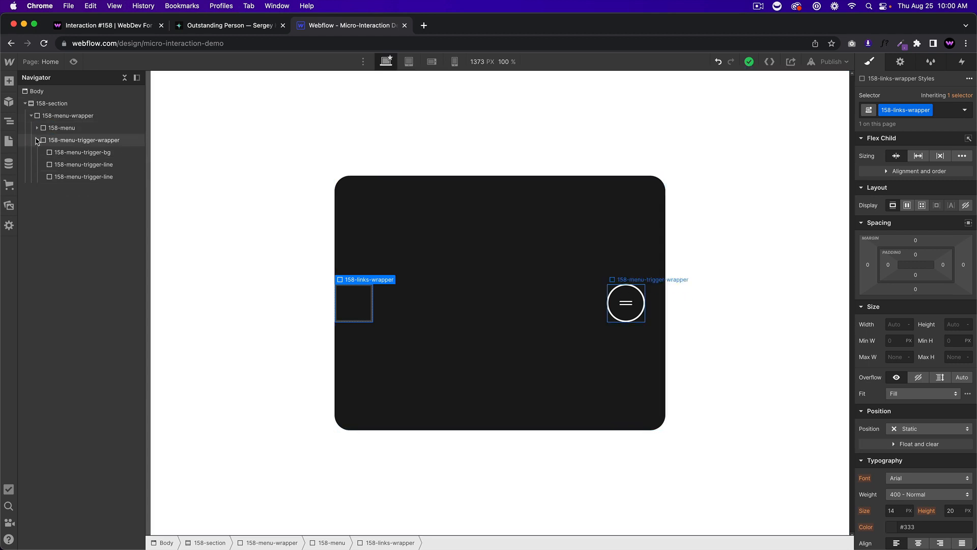
{"action": "left_click", "coordinate": [37, 140]}
{"action": "left_click", "coordinate": [36, 141]}
{"action": "left_click", "coordinate": [31, 116]}
{"action": "left_click", "coordinate": [68, 117]}
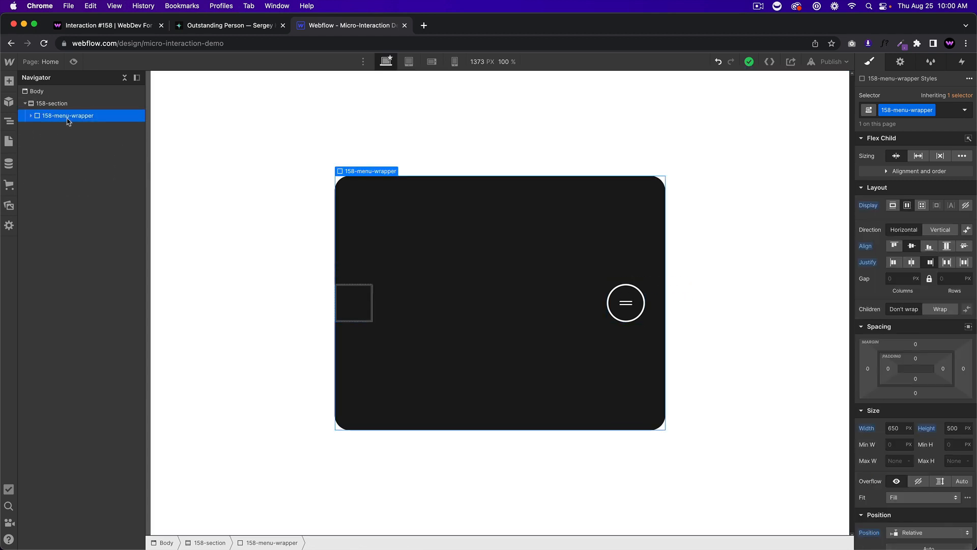
{"action": "left_click", "coordinate": [32, 116]}
{"action": "left_click", "coordinate": [43, 140]}
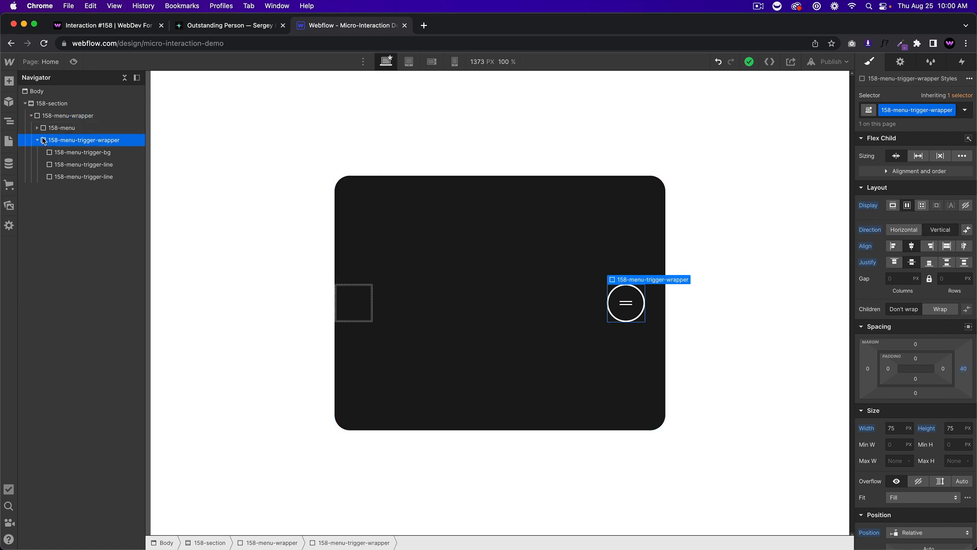
{"action": "left_click", "coordinate": [37, 141]}
{"action": "left_click", "coordinate": [77, 129]}
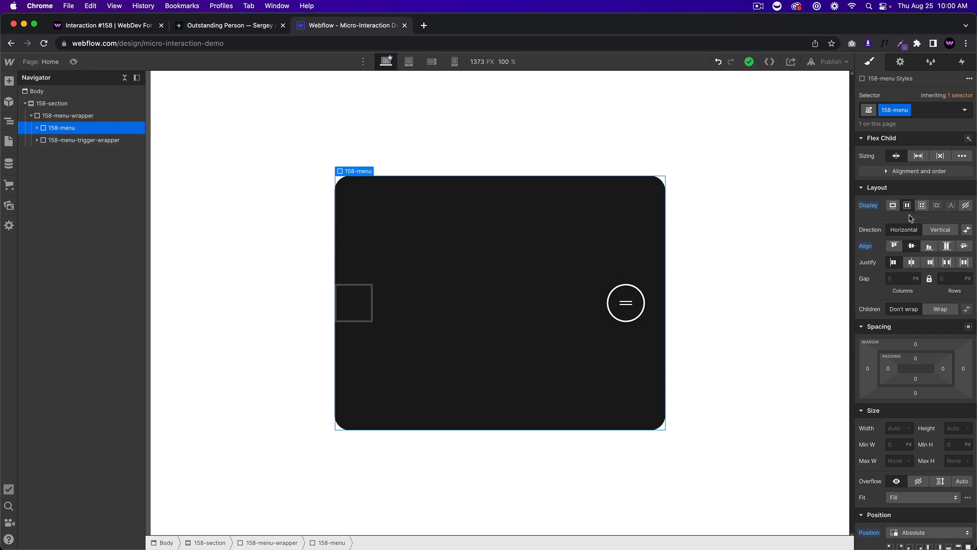
{"action": "left_click", "coordinate": [91, 142]}
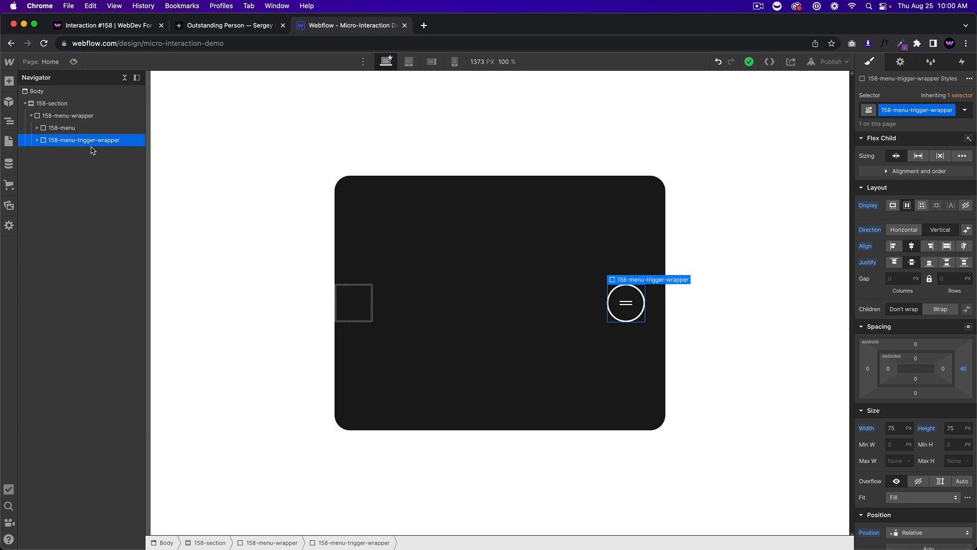
{"action": "left_click", "coordinate": [67, 119]}
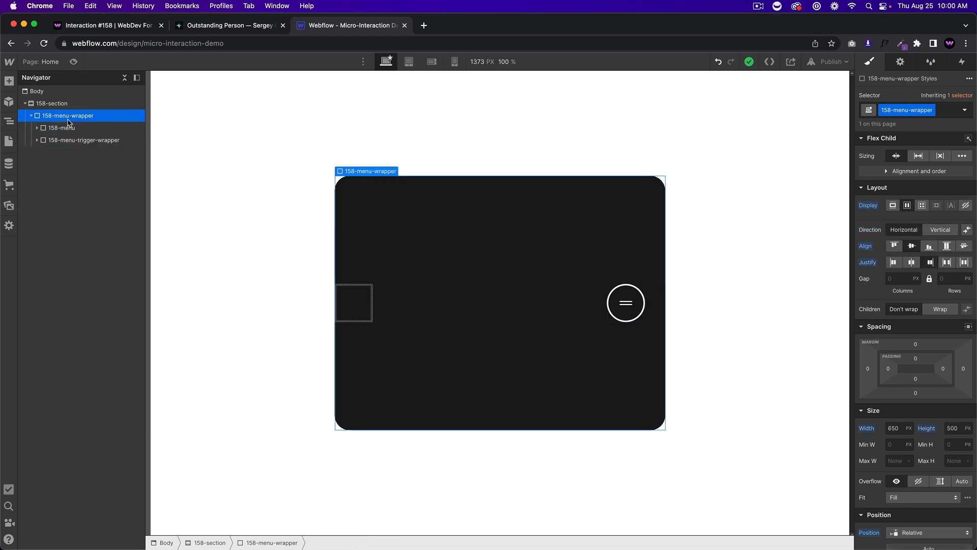
{"action": "left_click", "coordinate": [87, 141]}
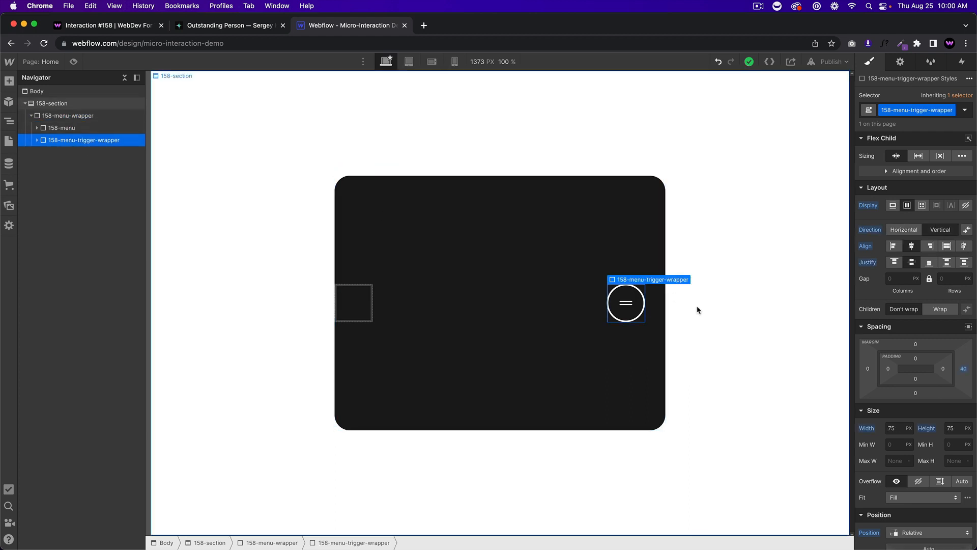
{"action": "left_click", "coordinate": [97, 117]}
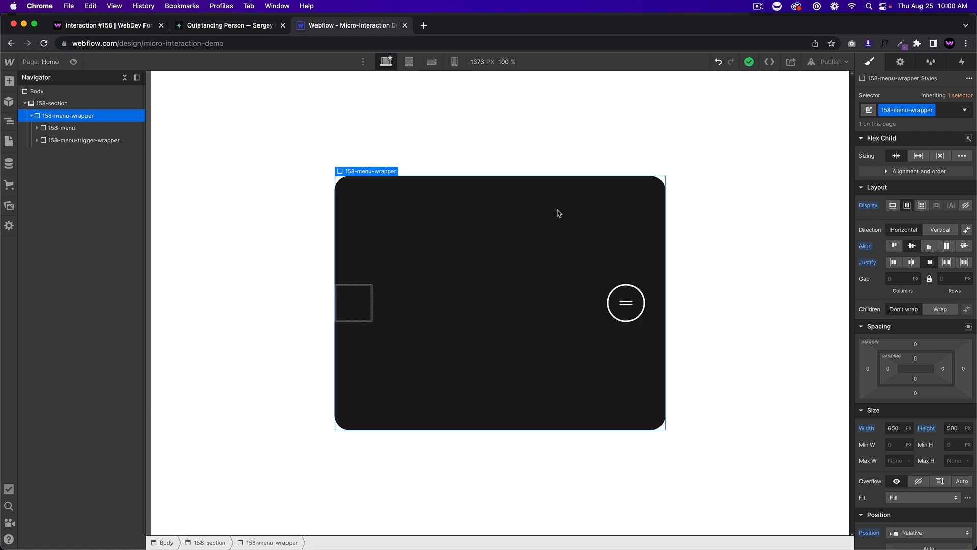
{"action": "left_click", "coordinate": [62, 140]}
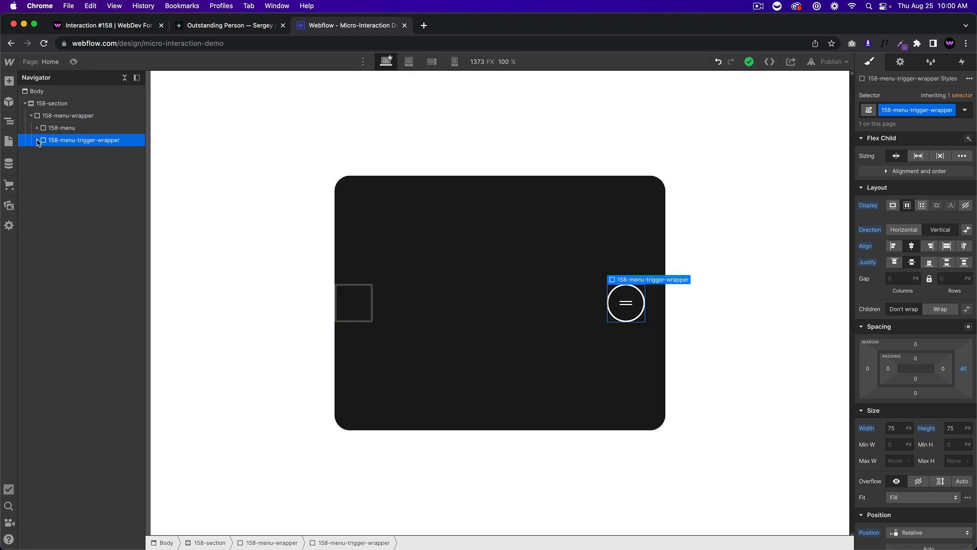
{"action": "left_click", "coordinate": [37, 140]}
{"action": "left_click", "coordinate": [37, 141]}
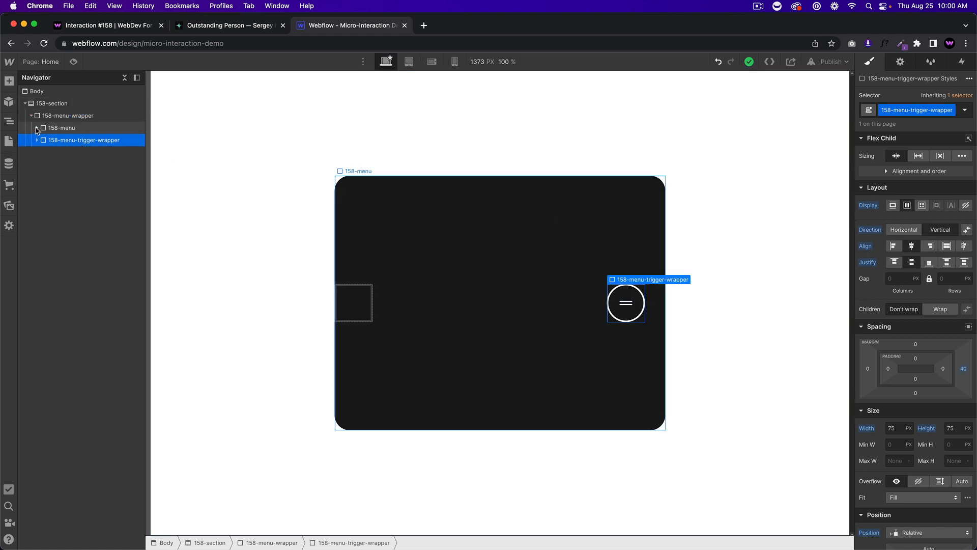
{"action": "left_click", "coordinate": [37, 129]}
{"action": "left_click", "coordinate": [74, 128]}
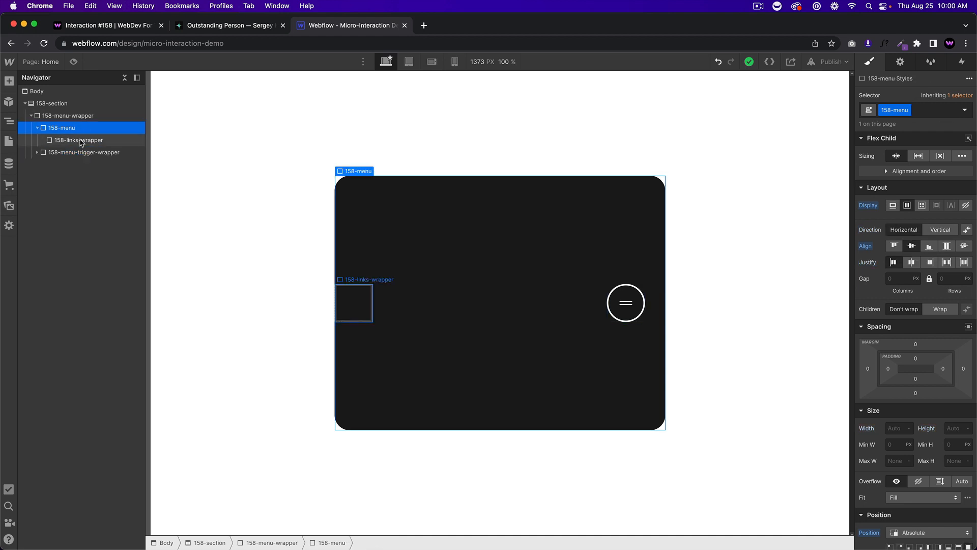
{"action": "left_click", "coordinate": [81, 141]}
Step: Compare the open menu's link list on the Interaction #158 demo page with 158-links-wrapper in the Webflow project
{"action": "left_click", "coordinate": [97, 31]}
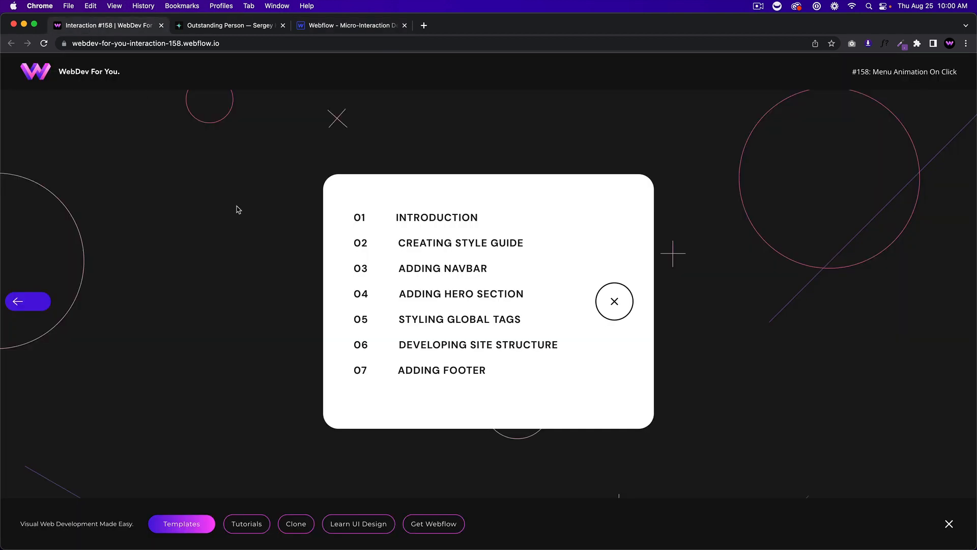
{"action": "left_click", "coordinate": [351, 25]}
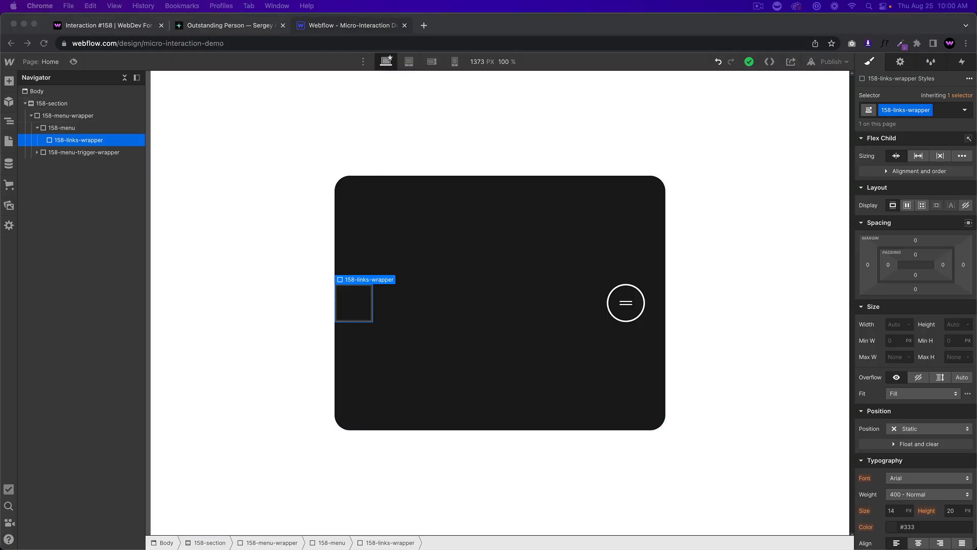
{"action": "left_click", "coordinate": [370, 306]}
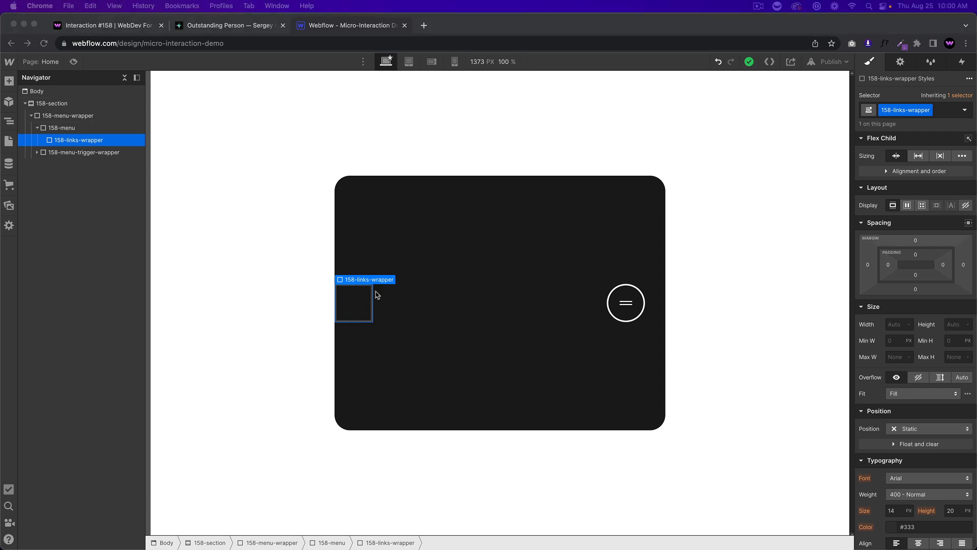
Step: Add a link block inside 158-links-wrapper and give it the class 158-link-block-wrapper
{"action": "left_click", "coordinate": [358, 309]}
{"action": "key", "text": "super+e"}
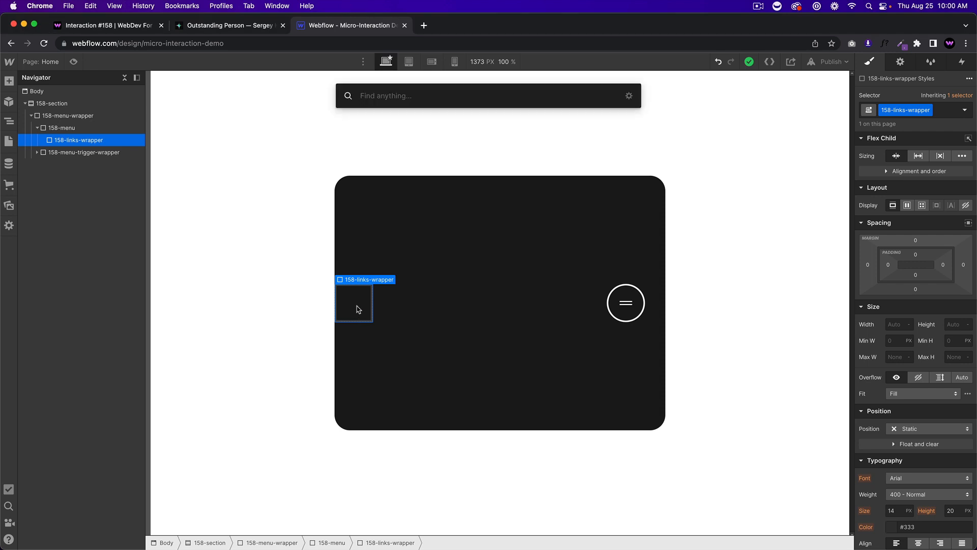
{"action": "type", "text": "link b"}
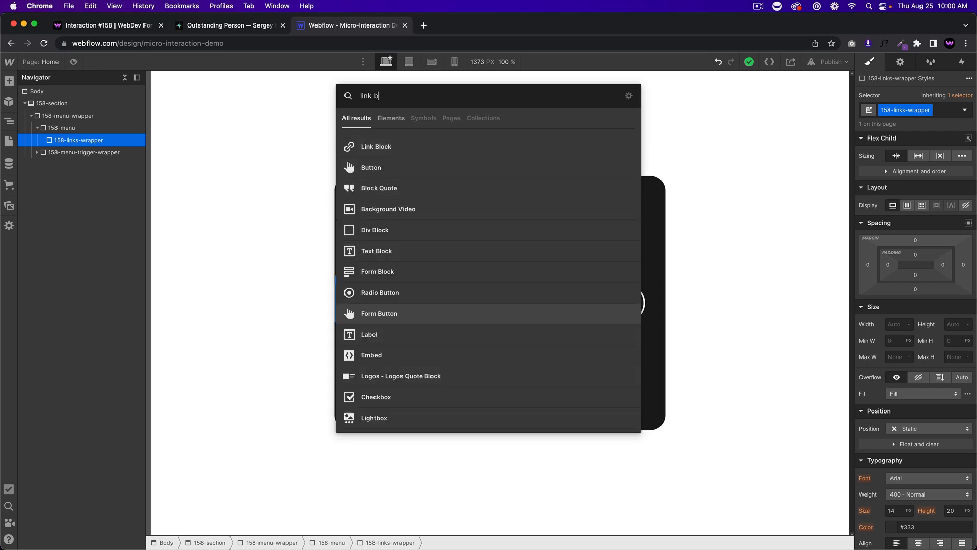
{"action": "left_click", "coordinate": [415, 147]}
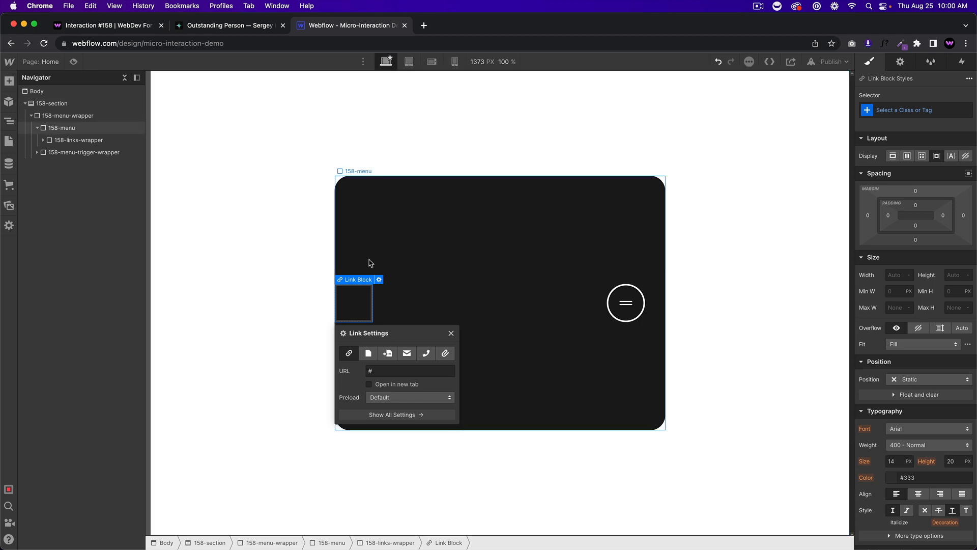
{"action": "left_click", "coordinate": [912, 109]}
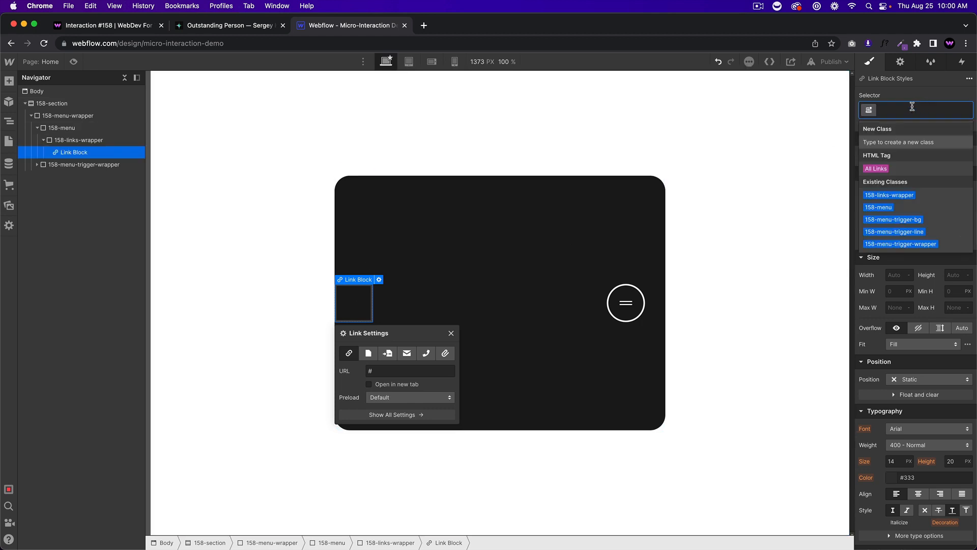
{"action": "type", "text": "158-"}
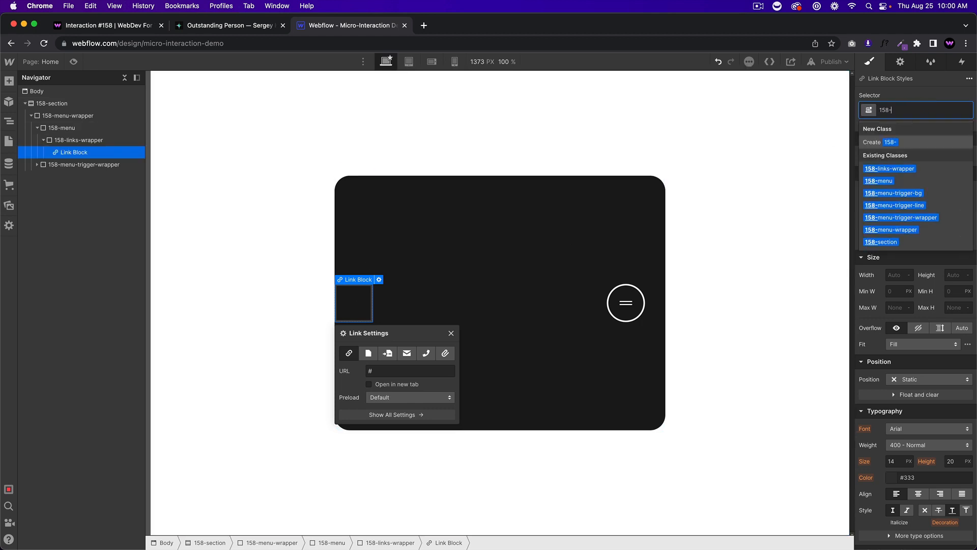
{"action": "type", "text": "link-block-wrapper"}
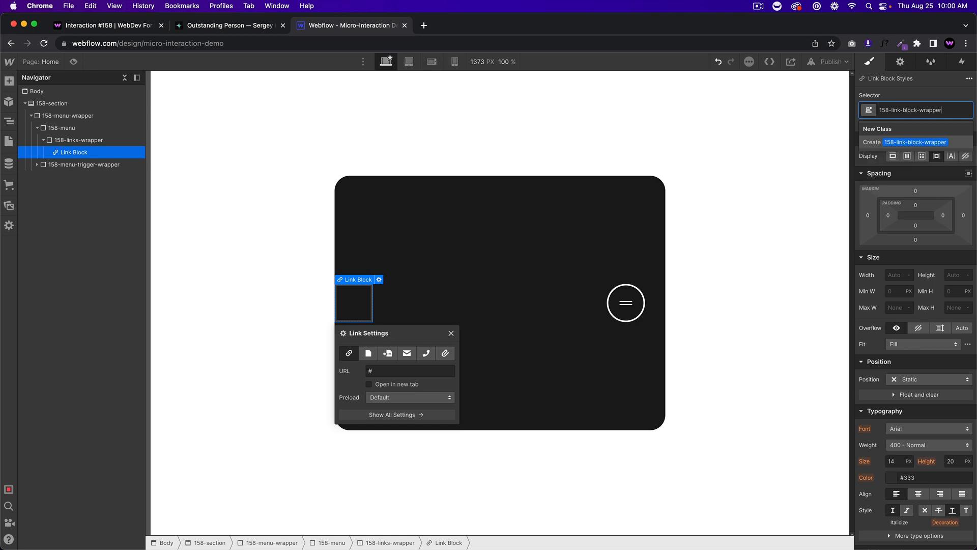
{"action": "key", "text": "Return"}
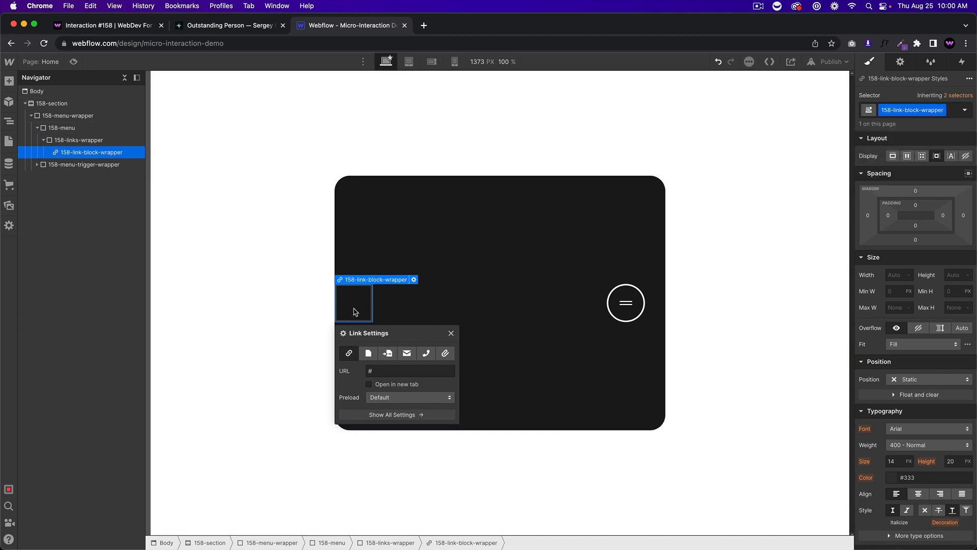
Step: Remove the text decoration from 158-link-block-wrapper and set its text color to white
{"action": "scroll", "coordinate": [884, 481], "scroll_direction": "down", "scroll_amount": 3}
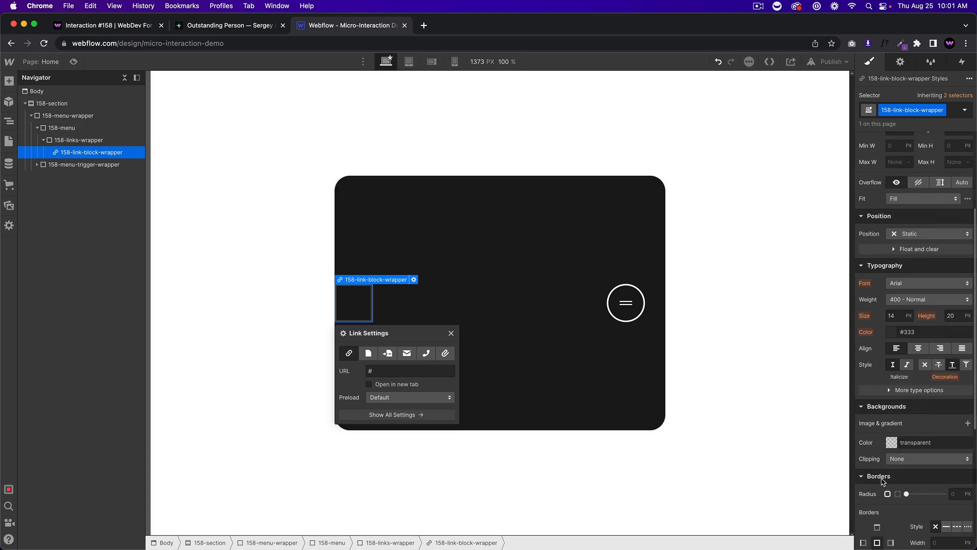
{"action": "scroll", "coordinate": [884, 481], "scroll_direction": "down", "scroll_amount": 1}
{"action": "left_click", "coordinate": [925, 323]}
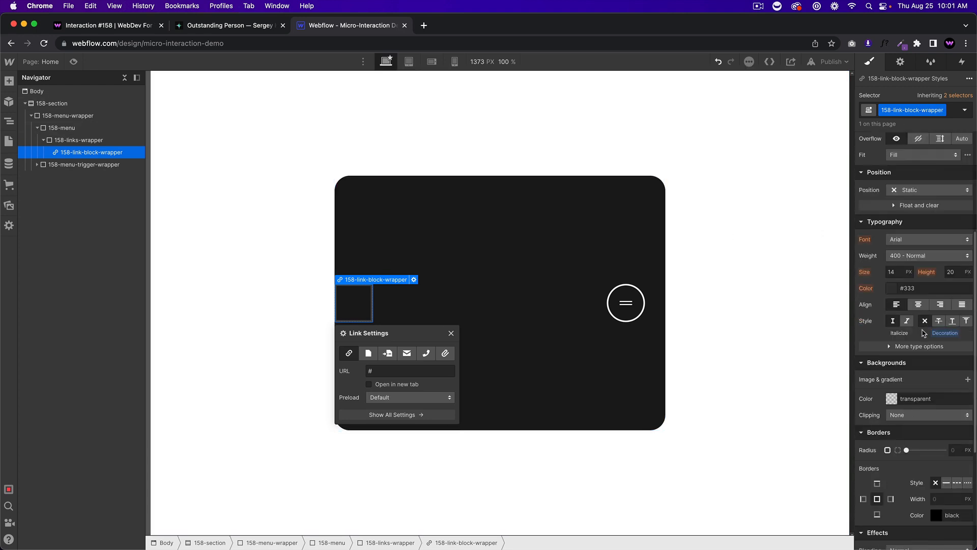
{"action": "left_click", "coordinate": [952, 322]}
{"action": "left_click", "coordinate": [925, 322]}
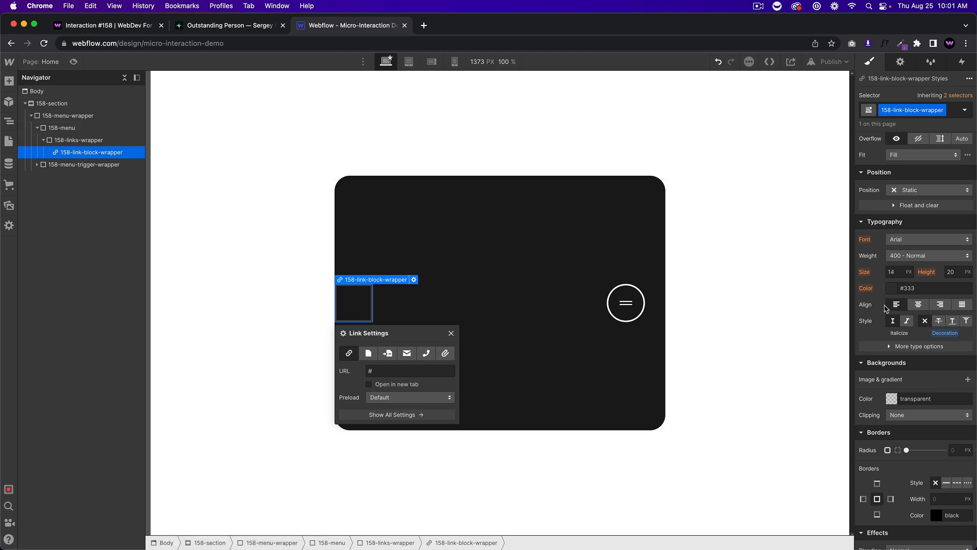
{"action": "left_click", "coordinate": [894, 292]}
{"action": "left_click_drag", "start_coordinate": [891, 332], "coordinate": [880, 295]}
{"action": "left_click", "coordinate": [880, 295]}
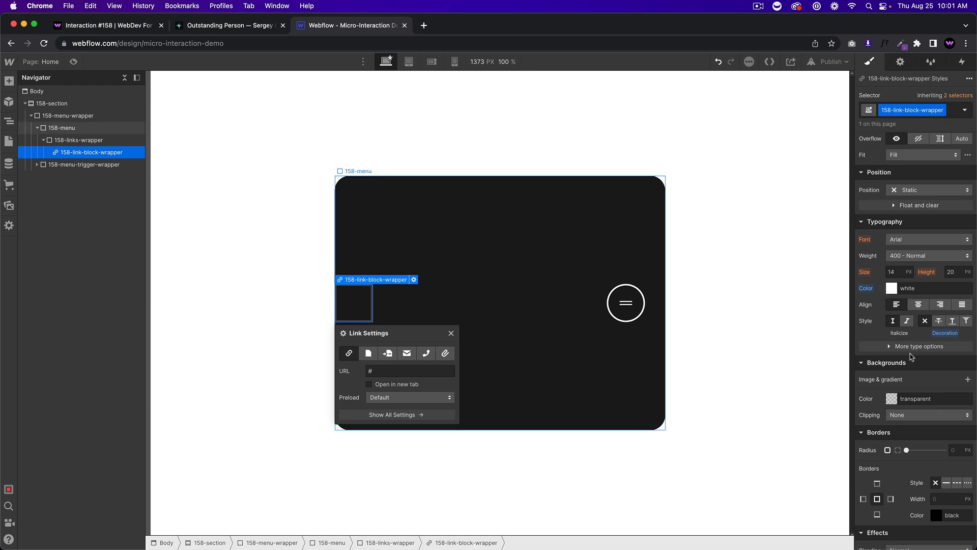
Step: Set the font of 158-link-block-wrapper to DM Sans with weight 700 - Bold
{"action": "left_click", "coordinate": [917, 239]}
{"action": "left_click", "coordinate": [920, 252]}
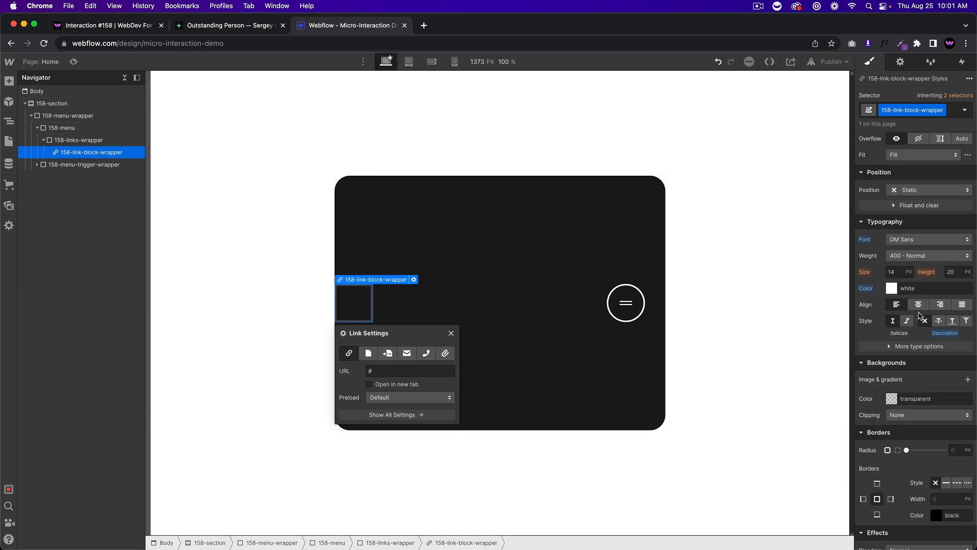
{"action": "left_click", "coordinate": [918, 259]}
{"action": "left_click", "coordinate": [919, 294]}
Step: Add a text block inside 158-link-block-wrapper and give it the class 158-link-number
{"action": "key", "text": "super+e"}
{"action": "type", "text": "text block"}
{"action": "key", "text": "Return"}
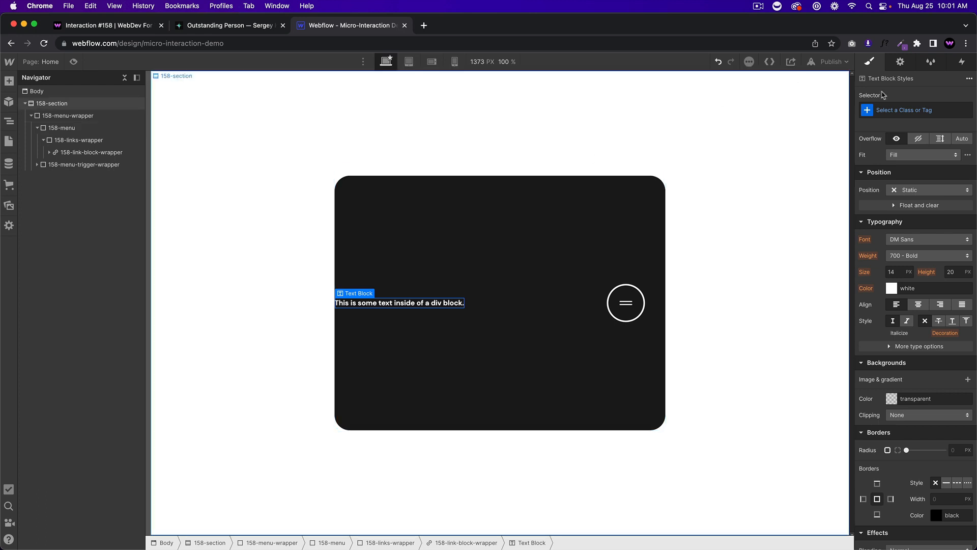
{"action": "left_click", "coordinate": [910, 106]}
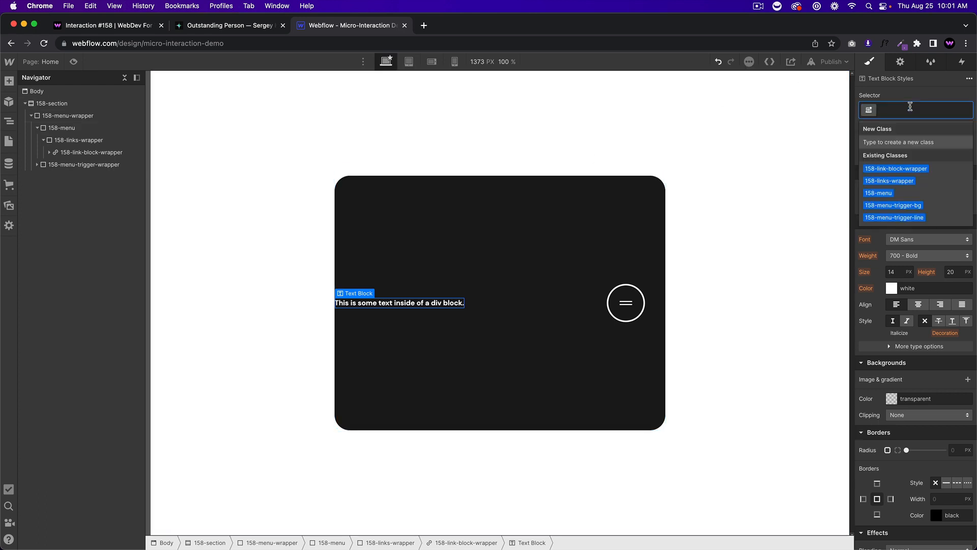
{"action": "type", "text": "158-li"}
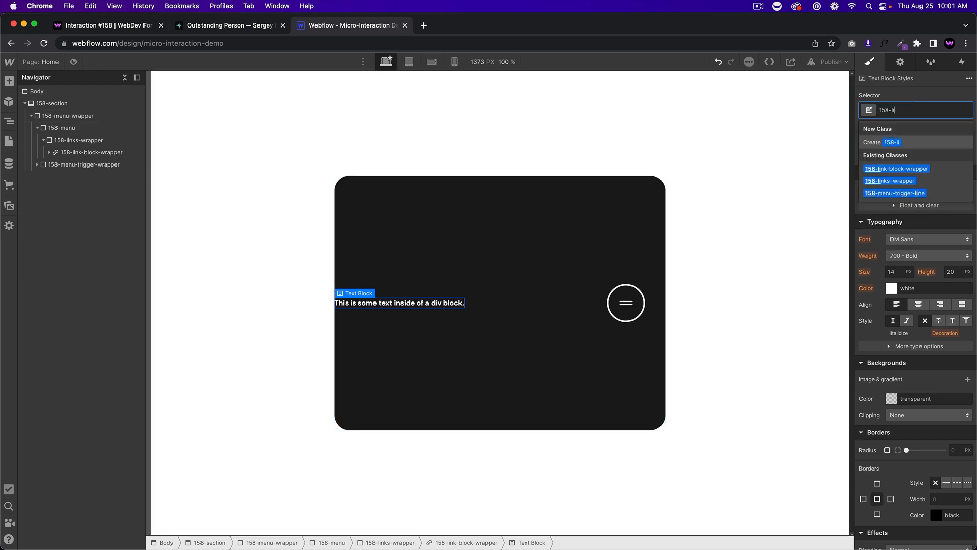
{"action": "type", "text": "nk-number"}
{"action": "key", "text": "Return"}
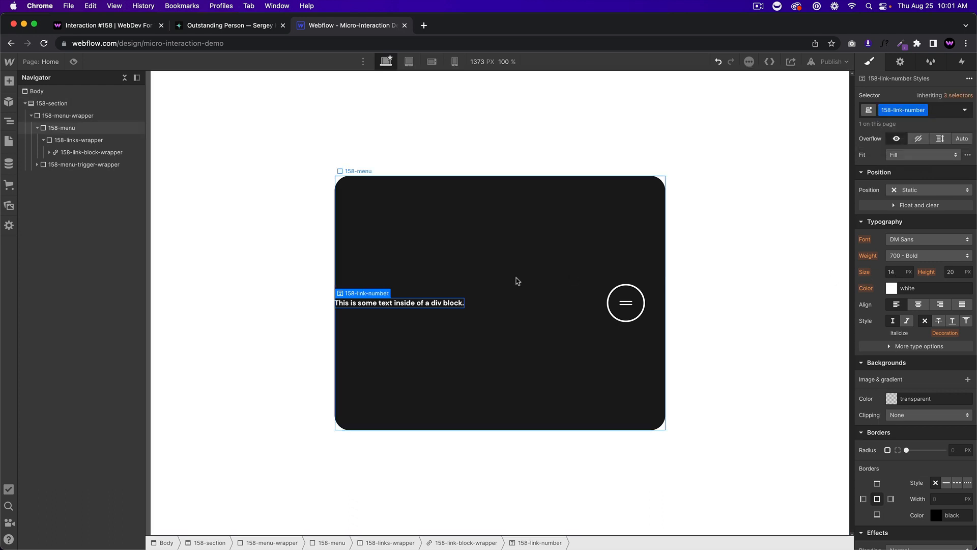
Step: Set the text of 158-link-block-wrapper to size 20 px, line height 1 and all uppercase
{"action": "left_click", "coordinate": [83, 152]}
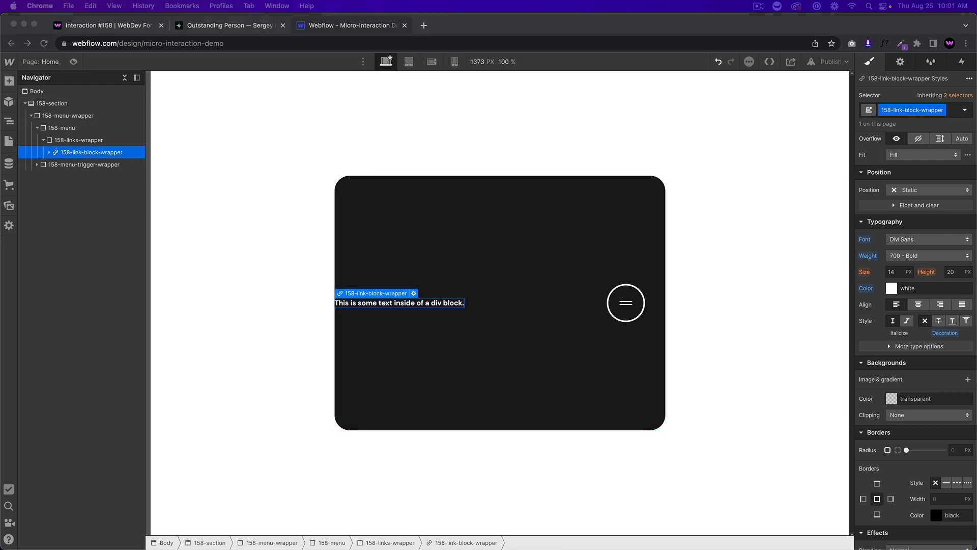
{"action": "left_click", "coordinate": [892, 272]}
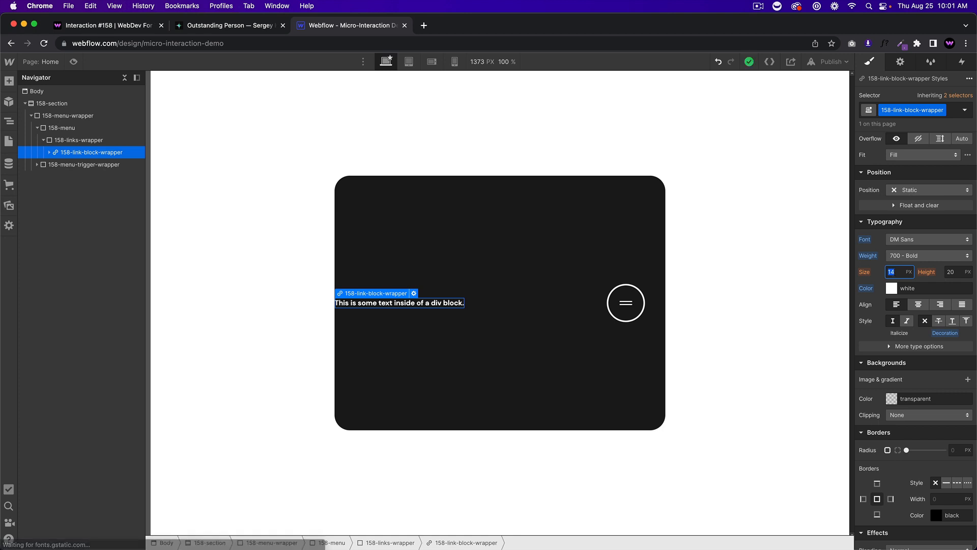
{"action": "type", "text": "20"}
{"action": "left_click", "coordinate": [952, 273]}
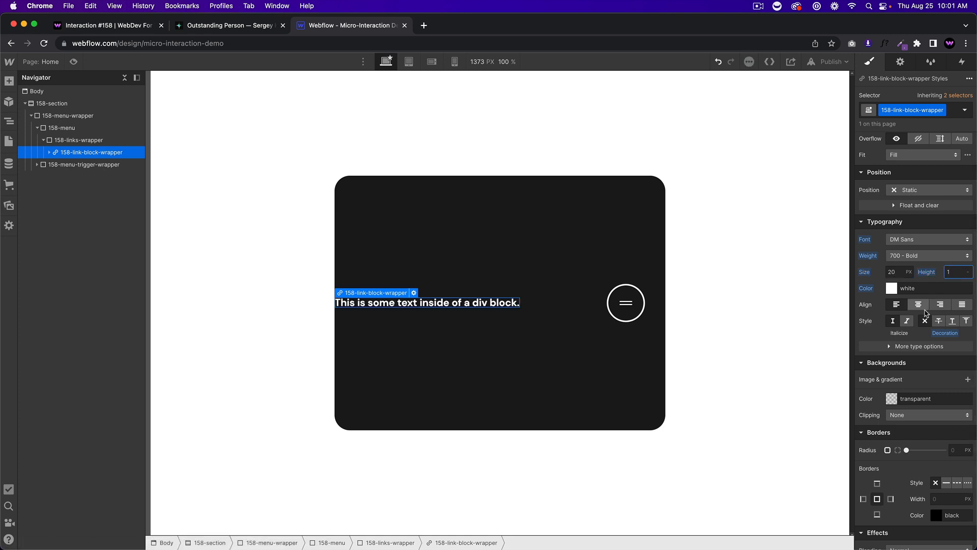
{"action": "left_click", "coordinate": [904, 346]}
{"action": "left_click", "coordinate": [887, 388]}
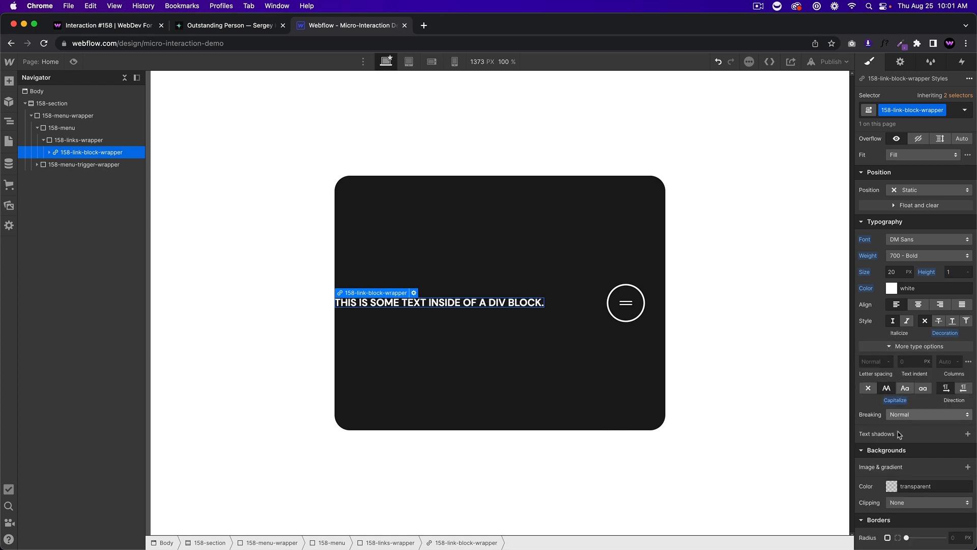
Step: Replace the placeholder text of 158-link-number with 01
{"action": "left_click", "coordinate": [431, 302]}
{"action": "double_click", "coordinate": [432, 302]}
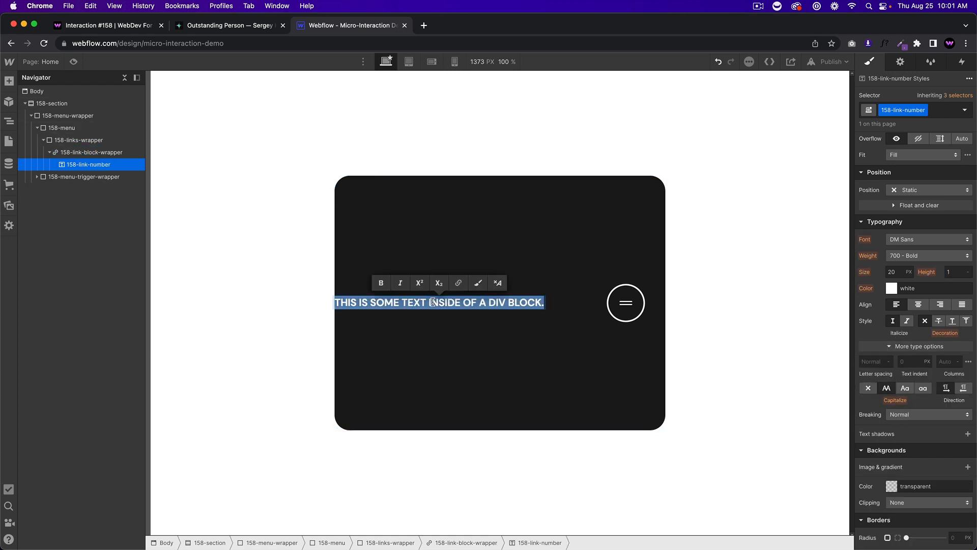
{"action": "type", "text": "01"}
{"action": "left_click", "coordinate": [390, 321]}
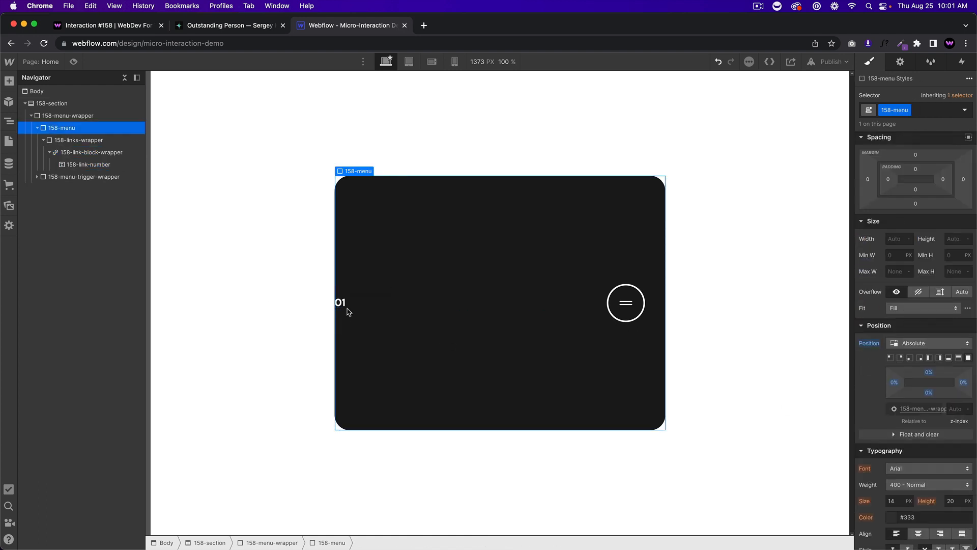
Step: Set the right margin of 158-link-number to 60
{"action": "left_click", "coordinate": [342, 306]}
{"action": "scroll", "coordinate": [965, 221], "scroll_direction": "up", "scroll_amount": 5}
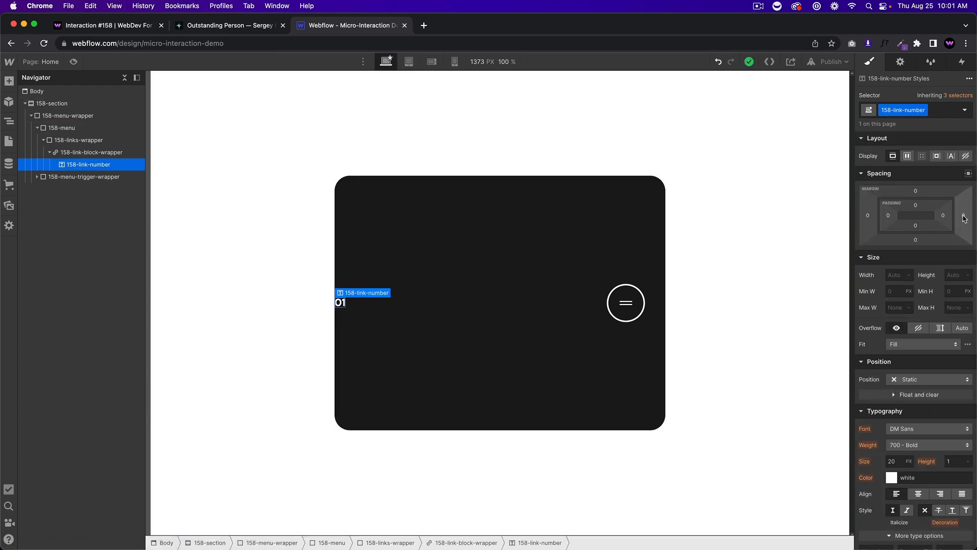
{"action": "left_click", "coordinate": [963, 216]}
{"action": "type", "text": "60"}
{"action": "key", "text": "Return"}
Step: Add a text block with the class 158-link-text to 158-link-block-wrapper and set the wrapper's display to horizontal Flex
{"action": "left_click", "coordinate": [93, 155]}
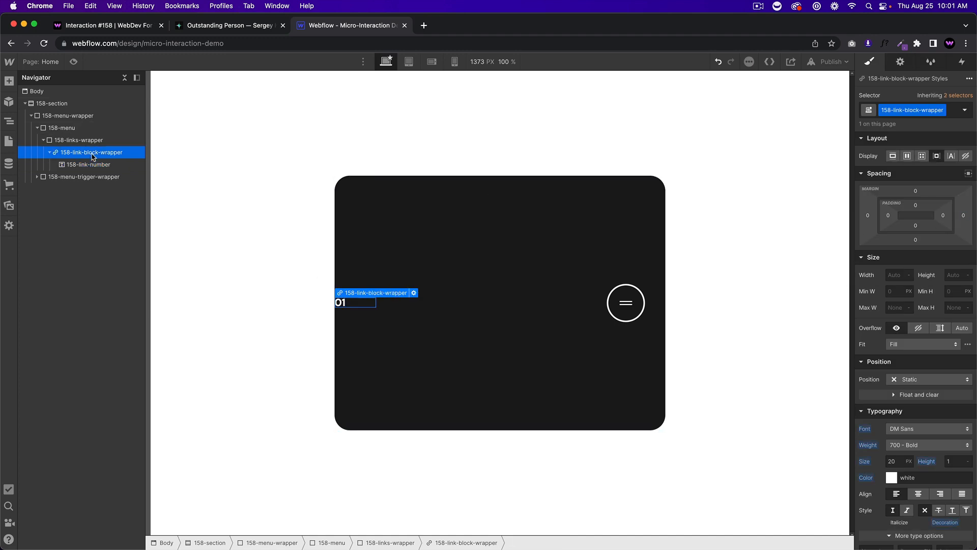
{"action": "key", "text": "super+k"}
{"action": "type", "text": "text blo"}
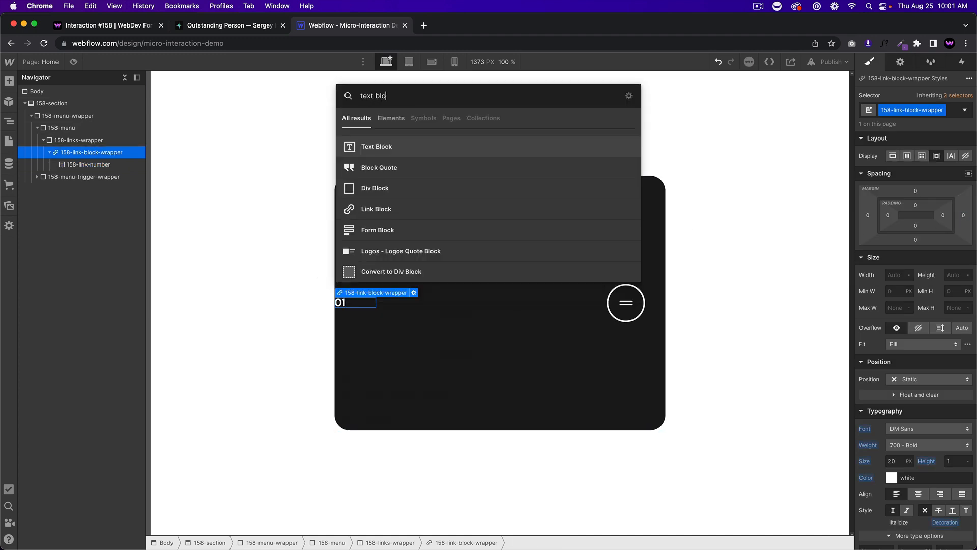
{"action": "key", "text": "Return"}
{"action": "key", "text": "super+Return"}
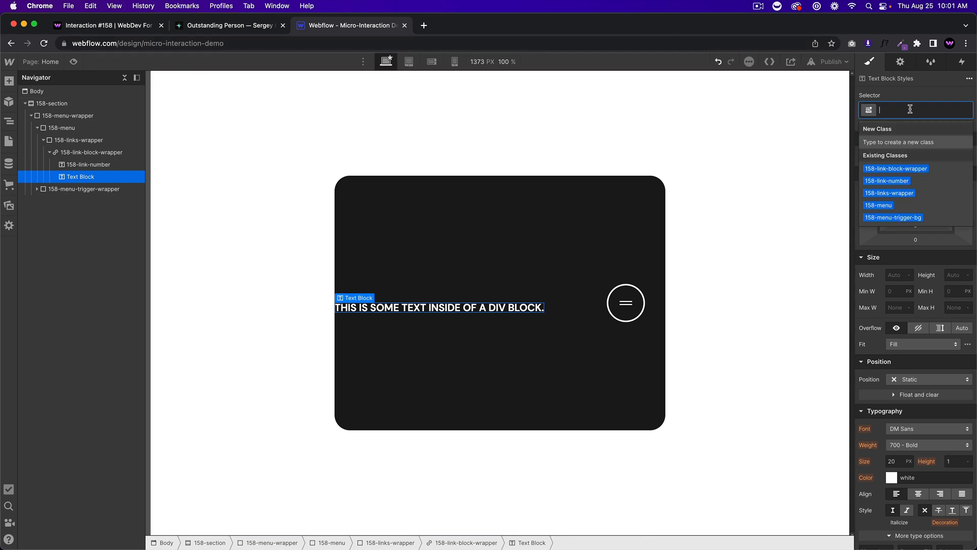
{"action": "type", "text": "158-link-text"}
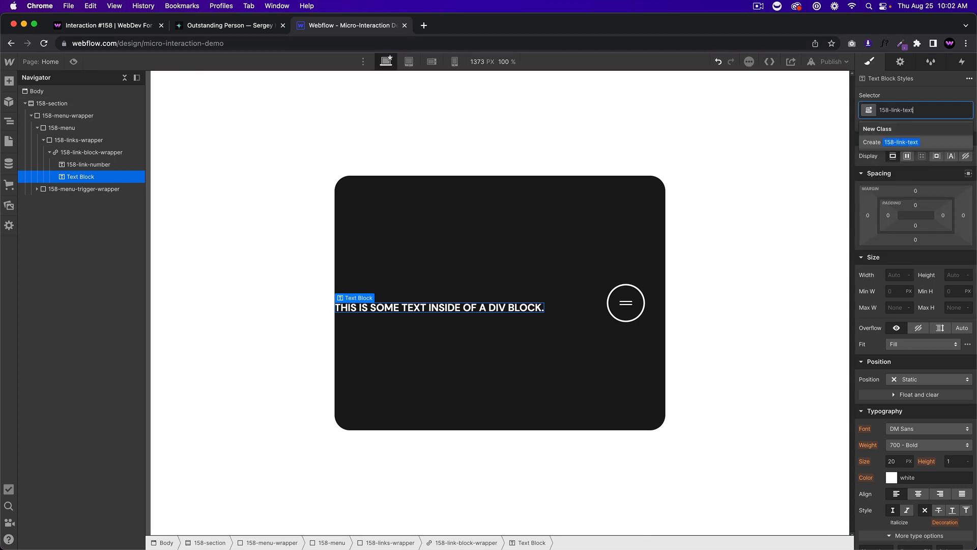
{"action": "key", "text": "Return"}
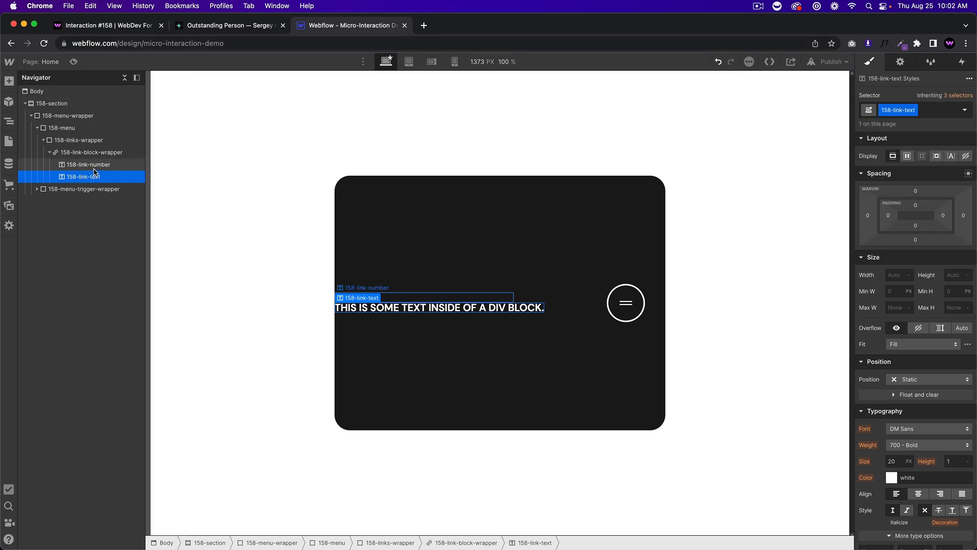
{"action": "left_click", "coordinate": [92, 152]}
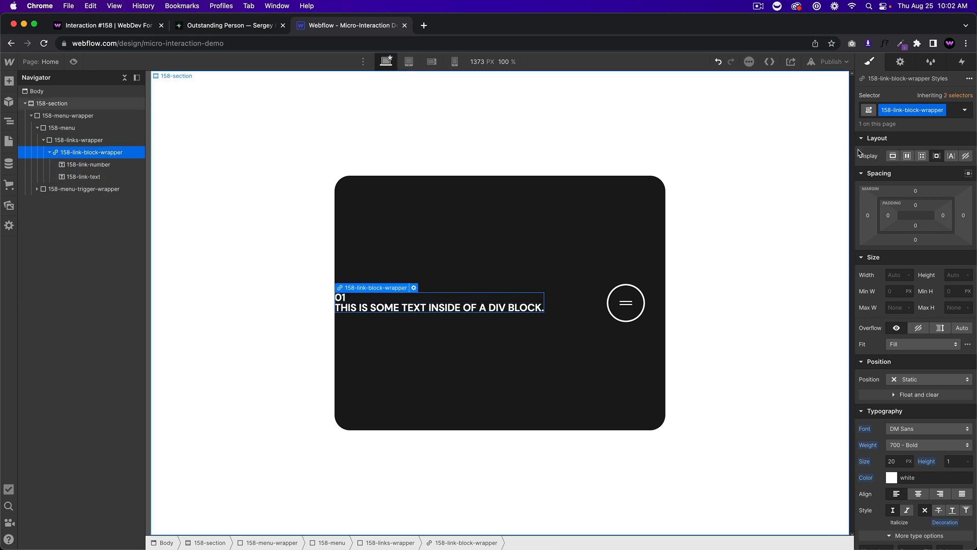
{"action": "left_click", "coordinate": [908, 156]}
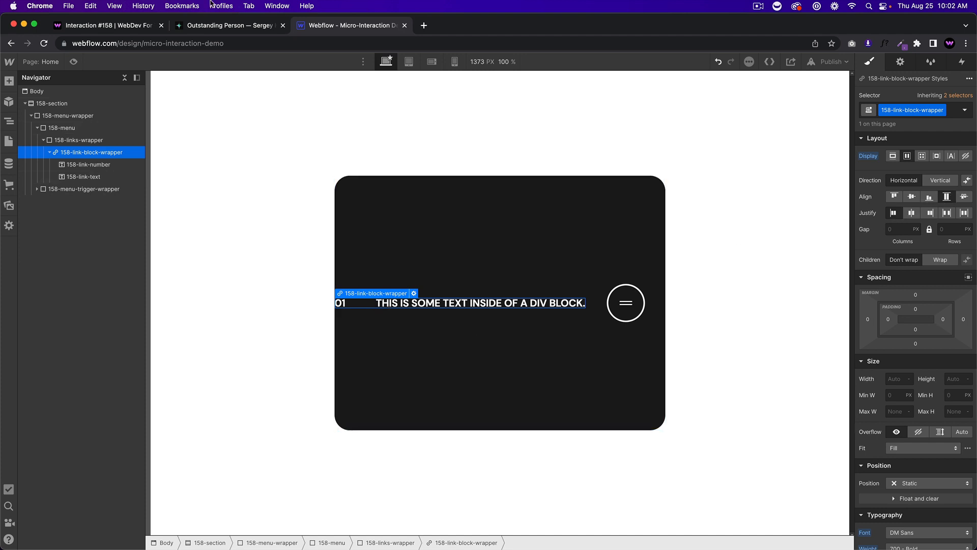
Step: Replace the placeholder text of 158-link-text with INTRODUCTION, taken from the first menu link on the Interaction #158 demo page
{"action": "key", "text": "super+1"}
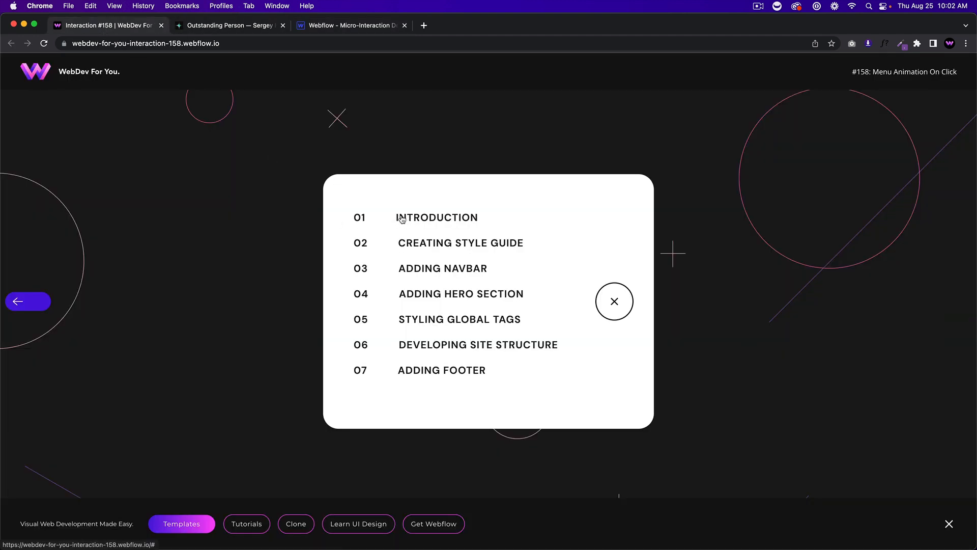
{"action": "left_click_drag", "start_coordinate": [400, 219], "coordinate": [440, 221]}
{"action": "left_click", "coordinate": [329, 26]}
{"action": "double_click", "coordinate": [445, 299]}
{"action": "key", "text": "super+a"}
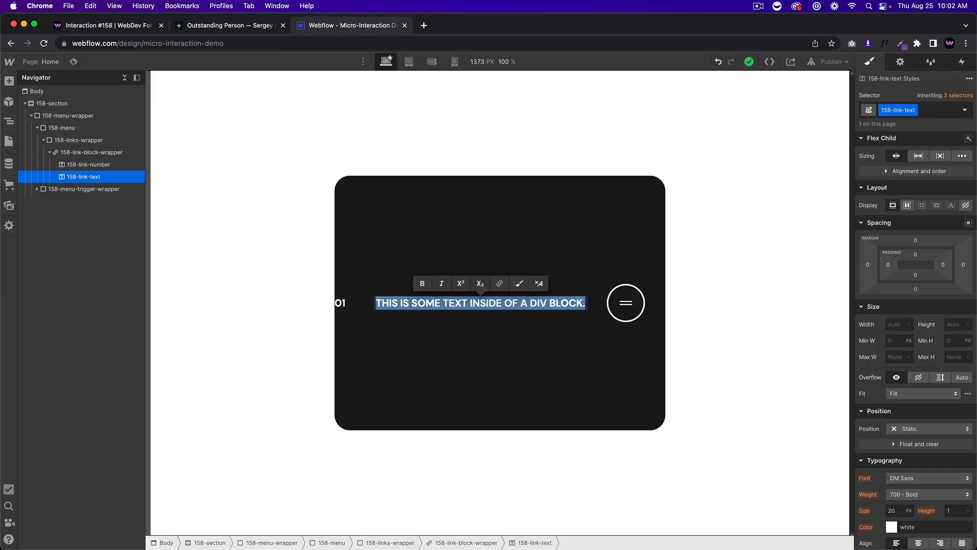
{"action": "type", "text": "INTRODUCTION"}
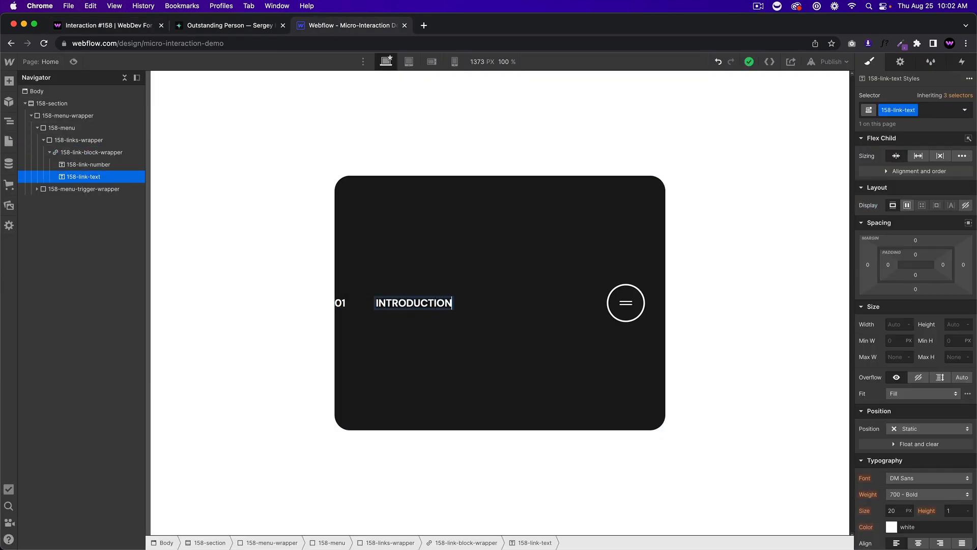
{"action": "left_click", "coordinate": [350, 312]}
Step: Set the letter spacing of both 158-link-number and 158-link-text to 1 px
{"action": "left_click", "coordinate": [339, 302]}
{"action": "scroll", "coordinate": [948, 468], "scroll_direction": "down", "scroll_amount": 5}
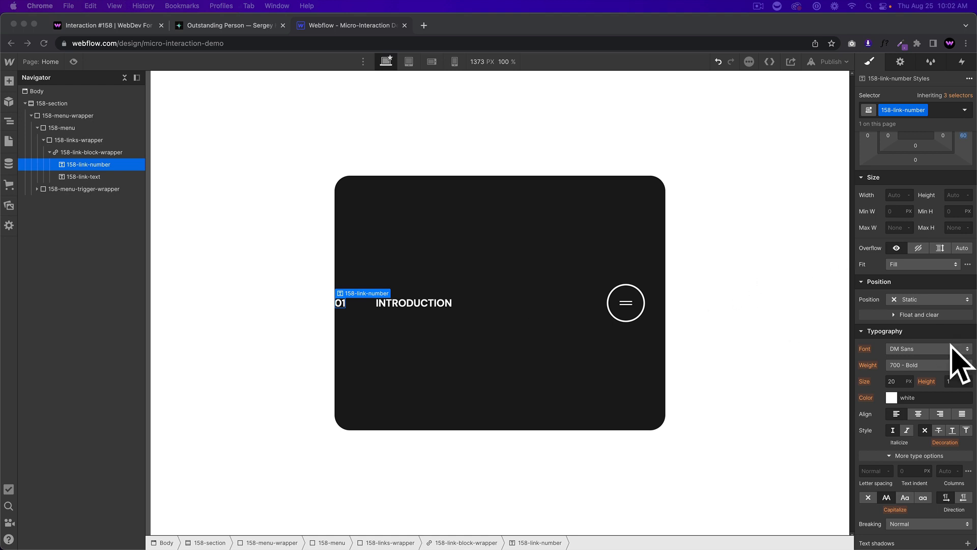
{"action": "left_click", "coordinate": [873, 471]}
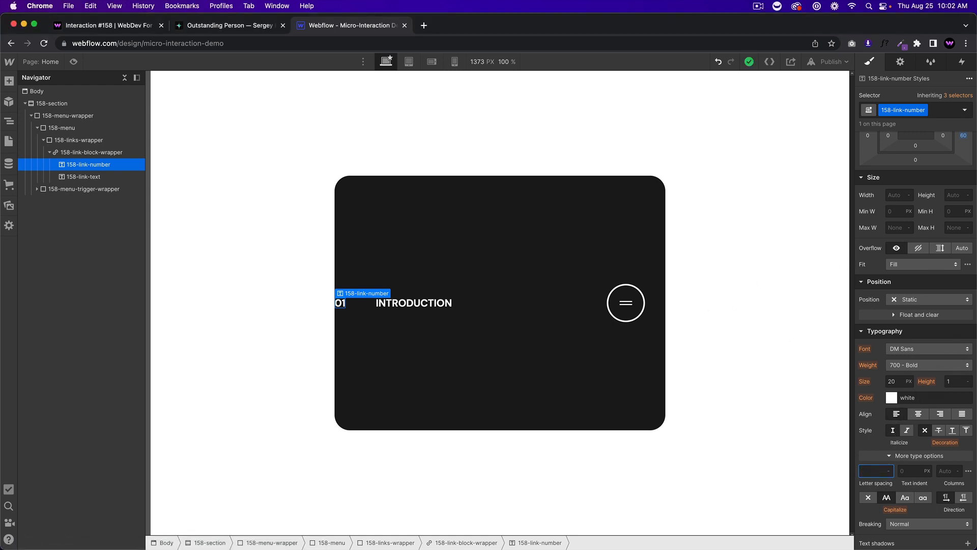
{"action": "left_click", "coordinate": [448, 304]}
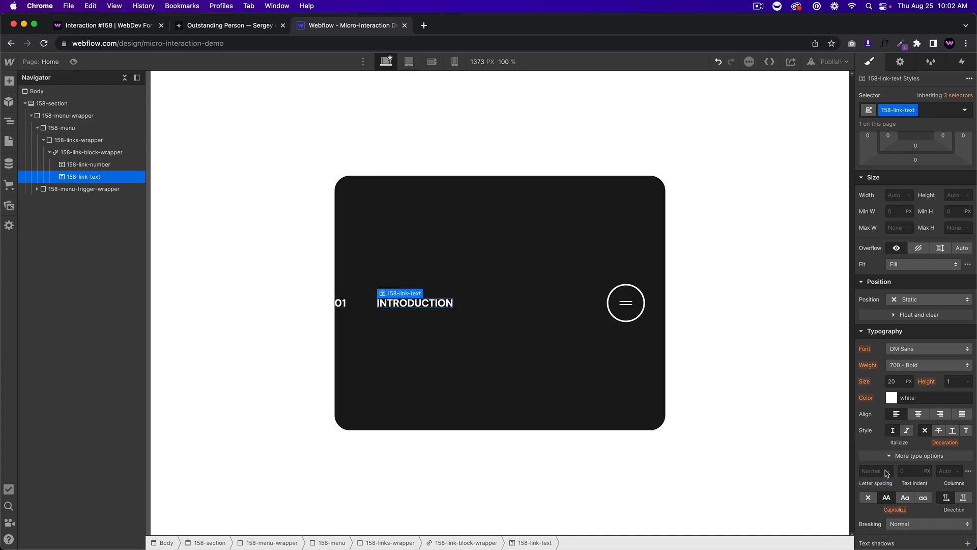
{"action": "left_click", "coordinate": [394, 315]}
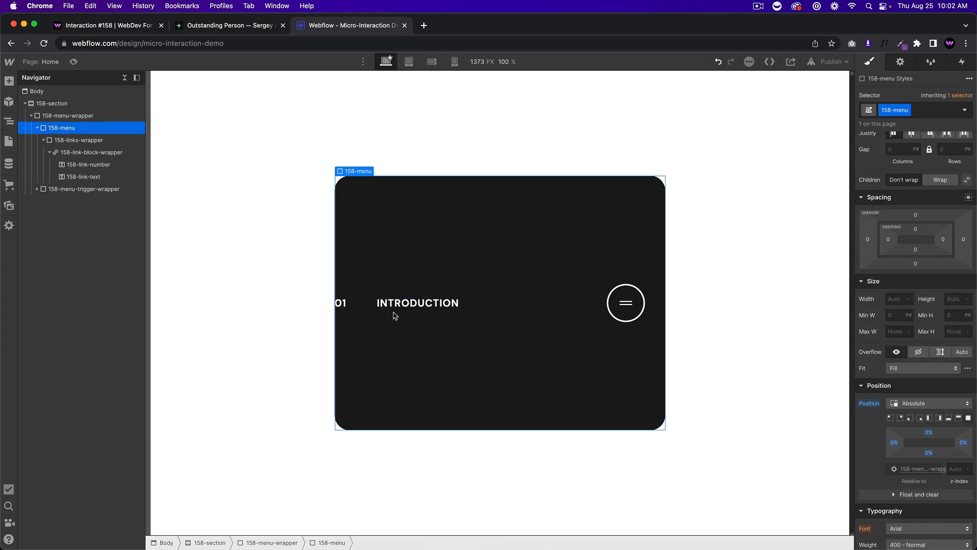
Step: Duplicate 158-link-block-wrapper six times inside 158-links-wrapper to make seven menu links
{"action": "left_click", "coordinate": [375, 304]}
{"action": "key", "text": "super+d"}
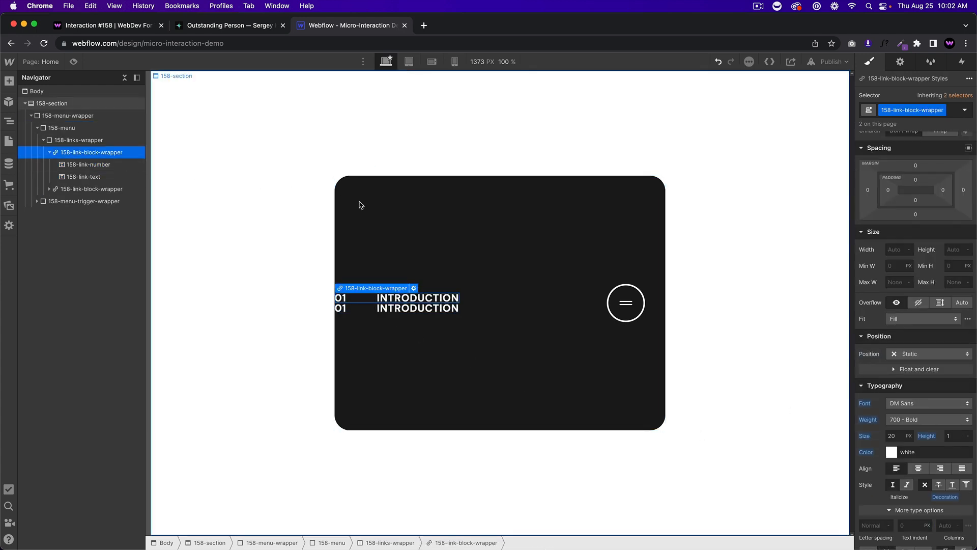
{"action": "key", "text": "super+d"}
{"action": "key", "text": "super+d"}
{"action": "key", "text": "super+d"}
{"action": "key", "text": "super+d"}
{"action": "key", "text": "super+d"}
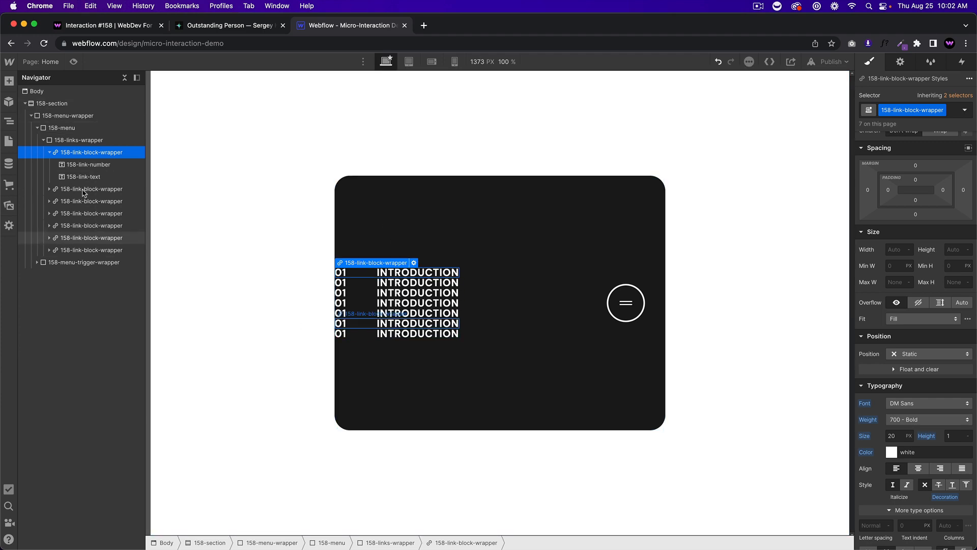
Step: Change the second menu link's text to CREATING STYLE GUIDE, following the Interaction #158 demo page
{"action": "left_click", "coordinate": [411, 289]}
{"action": "left_click", "coordinate": [203, 25]}
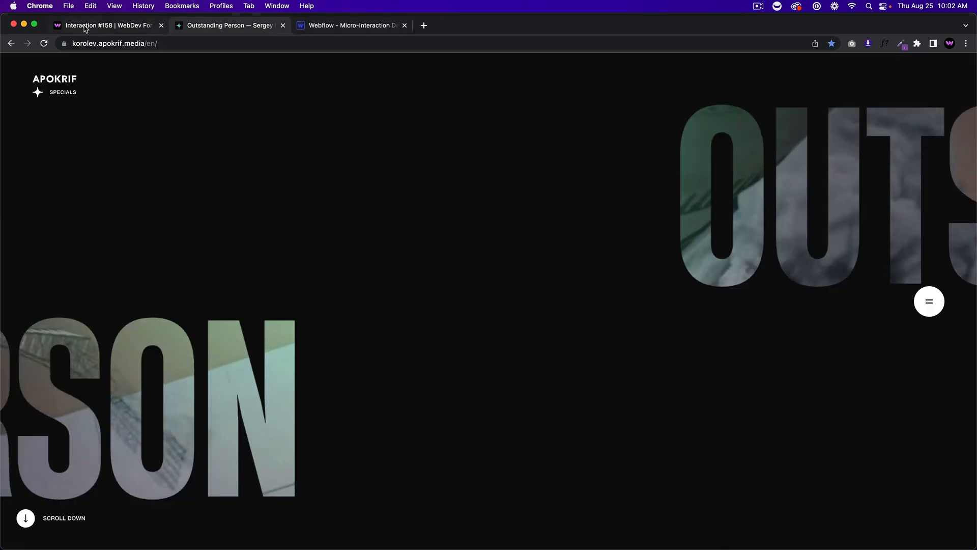
{"action": "left_click", "coordinate": [85, 29]}
{"action": "left_click", "coordinate": [361, 25]}
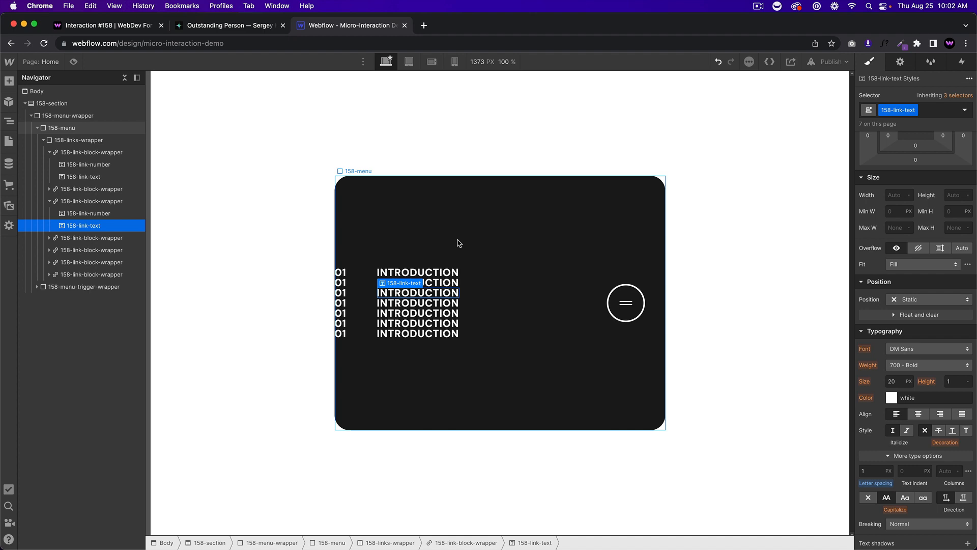
{"action": "double_click", "coordinate": [432, 286]}
{"action": "type", "text": "CREATING"}
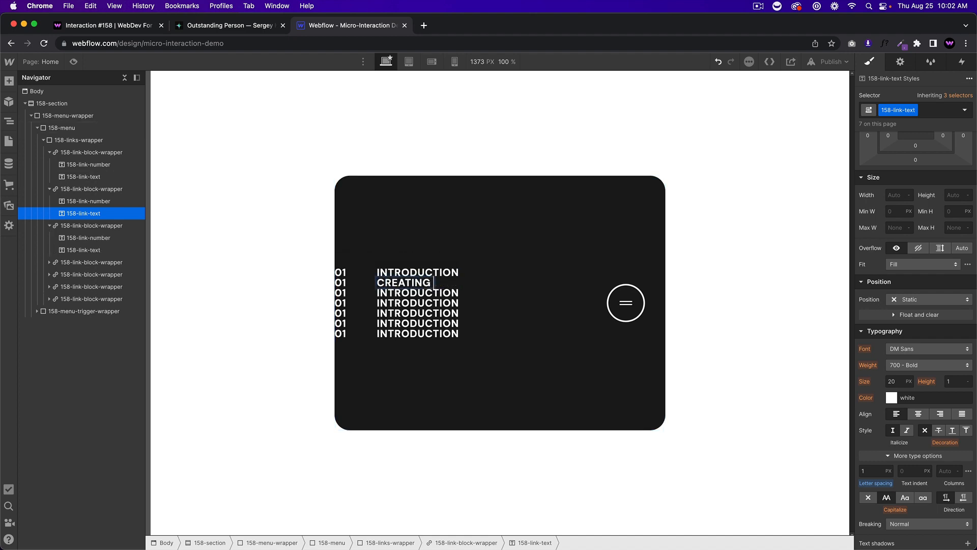
{"action": "type", "text": " STYLE GUIDE"}
Step: Check the demo page and change the third menu link's text to ADDING NAVBAR
{"action": "left_click", "coordinate": [83, 28]}
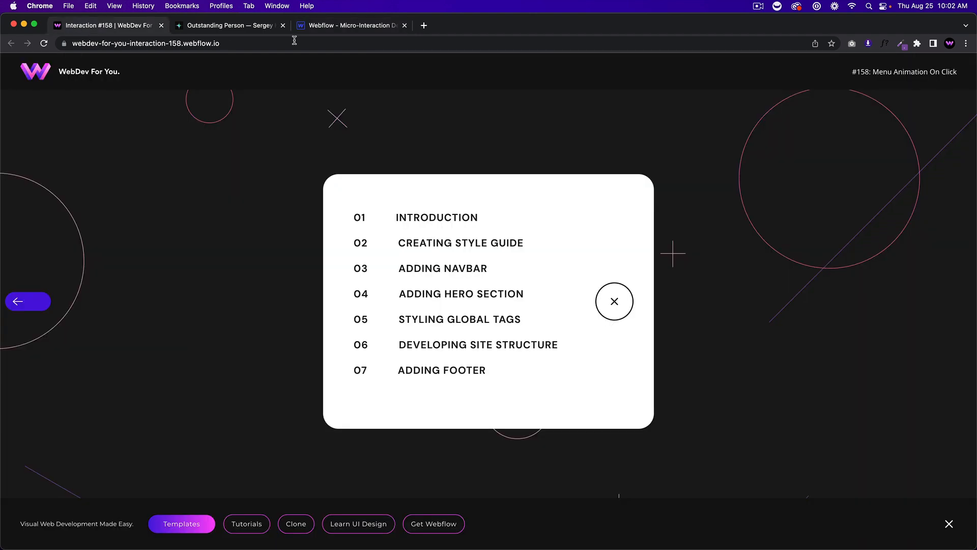
{"action": "left_click", "coordinate": [351, 25]}
{"action": "left_click", "coordinate": [433, 294]}
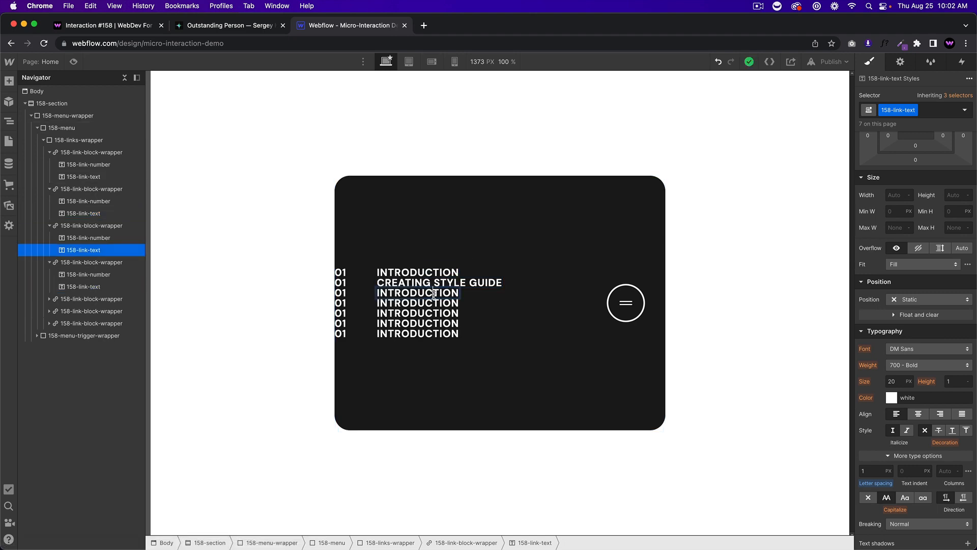
{"action": "double_click", "coordinate": [433, 295]}
{"action": "type", "text": "ADDING NAVBA"}
{"action": "type", "text": "R"}
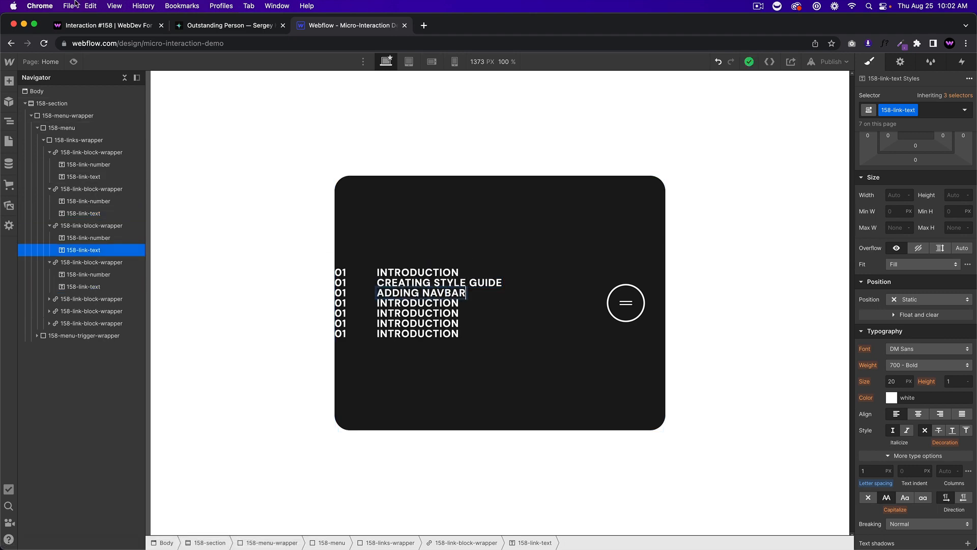
Step: Check the demo page and change the fourth menu link's text to ADDING HERO SECTION
{"action": "left_click", "coordinate": [108, 25]}
{"action": "left_click", "coordinate": [346, 25]}
{"action": "left_click", "coordinate": [418, 303]}
{"action": "double_click", "coordinate": [417, 303]}
{"action": "type", "text": "ADDING HERO SECTION"}
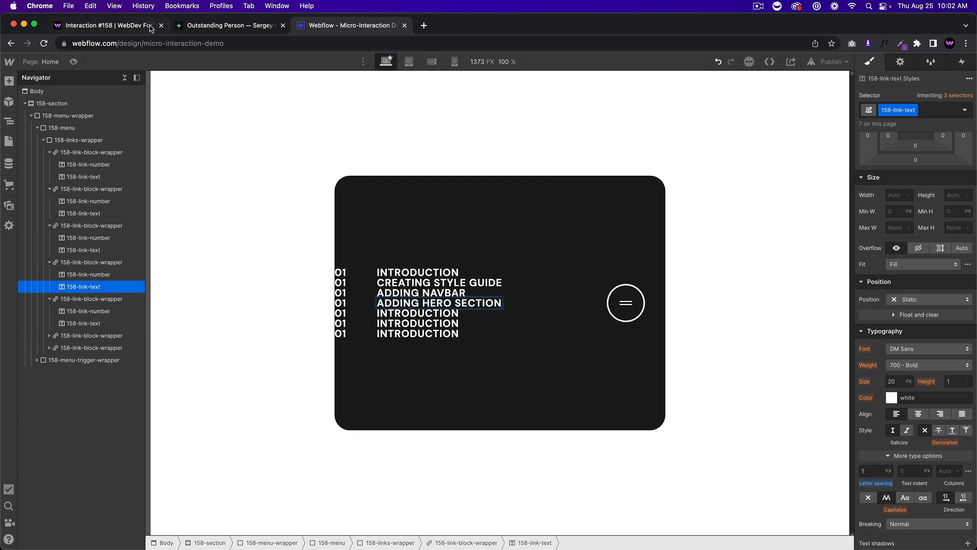
Step: Check the demo page and change the fifth menu link's text to STYLING GLOBAL TAGS
{"action": "left_click", "coordinate": [98, 30]}
{"action": "left_click", "coordinate": [357, 24]}
{"action": "left_click", "coordinate": [433, 313]}
{"action": "double_click", "coordinate": [432, 312]}
{"action": "type", "text": "STYLI"}
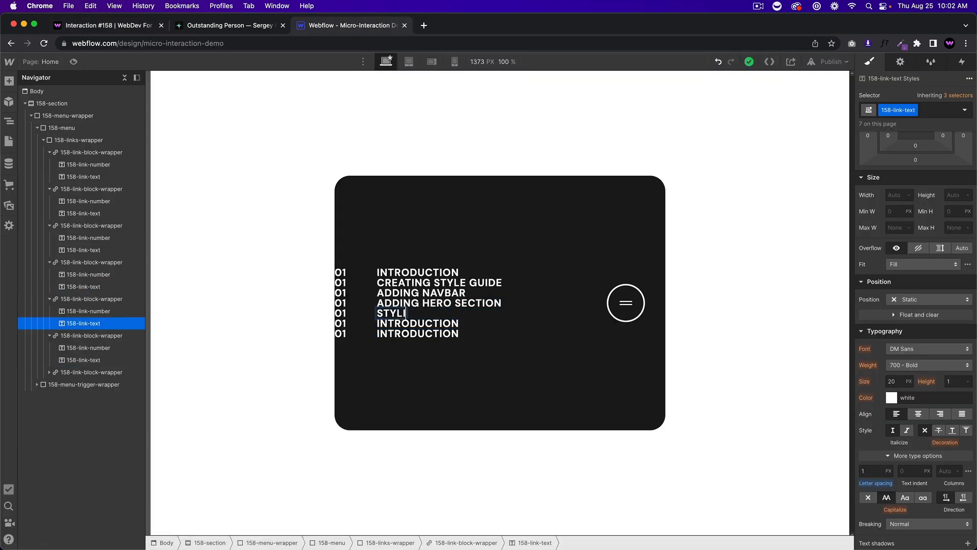
{"action": "type", "text": "NG GLOBAL TAGS"}
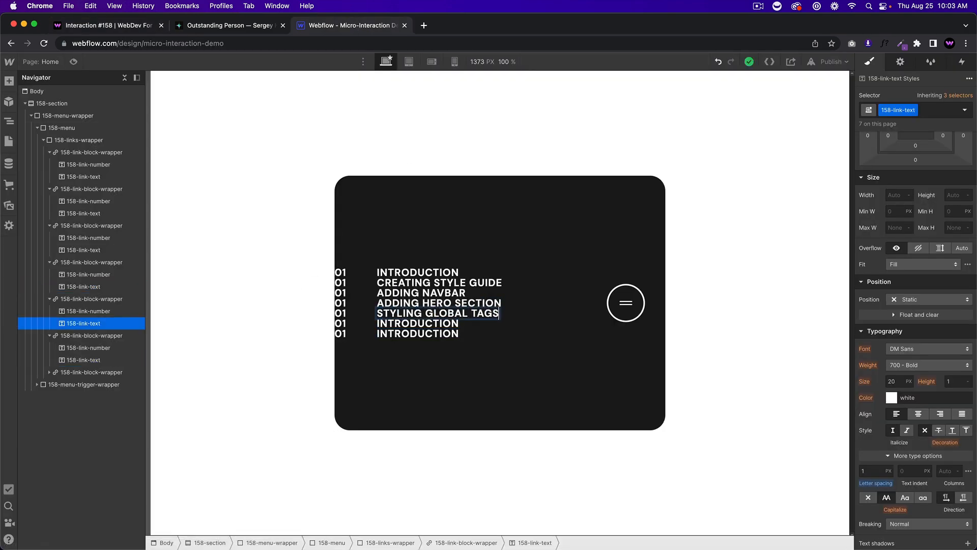
Step: Check the demo page and change the sixth menu link's text to DEVELOPING SITE STRUCTRE
{"action": "left_click", "coordinate": [111, 28]}
{"action": "left_click", "coordinate": [331, 25]}
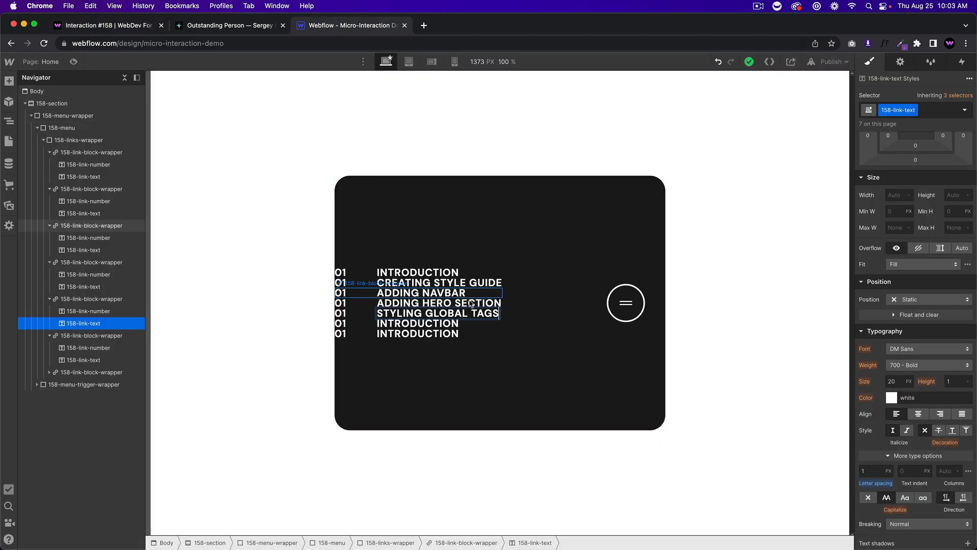
{"action": "left_click", "coordinate": [435, 323]}
{"action": "double_click", "coordinate": [436, 323]}
{"action": "type", "text": "DEVELO"}
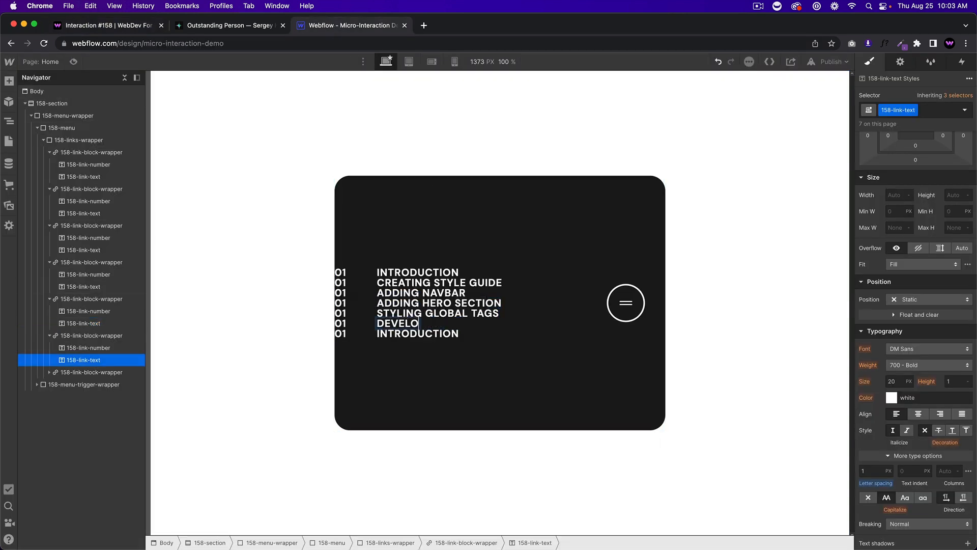
{"action": "type", "text": "PING SITE STRUCTURE"}
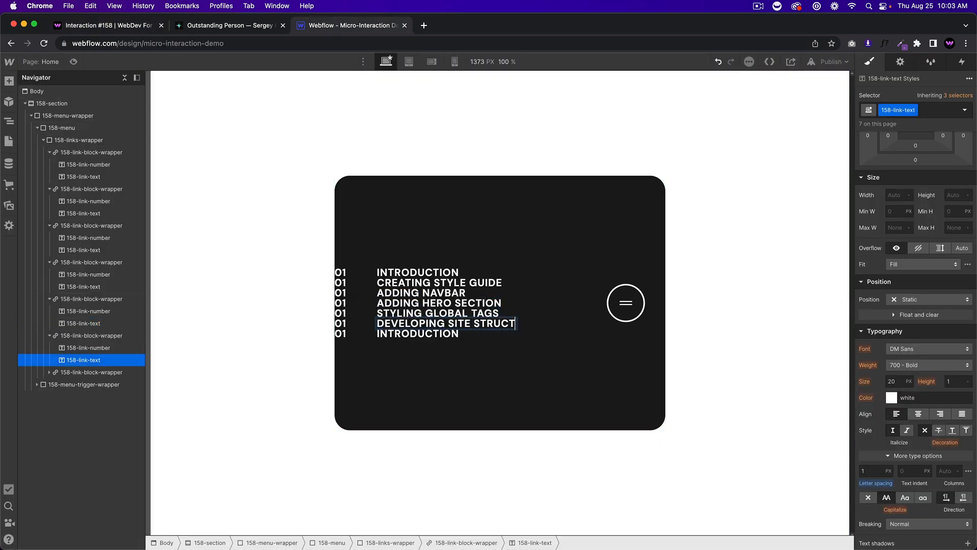
Step: Check the demo page and change the seventh menu link's text to ADDING FOOTER
{"action": "left_click", "coordinate": [107, 25]}
{"action": "left_click", "coordinate": [328, 25]}
{"action": "left_click", "coordinate": [432, 333]}
{"action": "double_click", "coordinate": [433, 333]}
{"action": "type", "text": "ADDING FOOTER"}
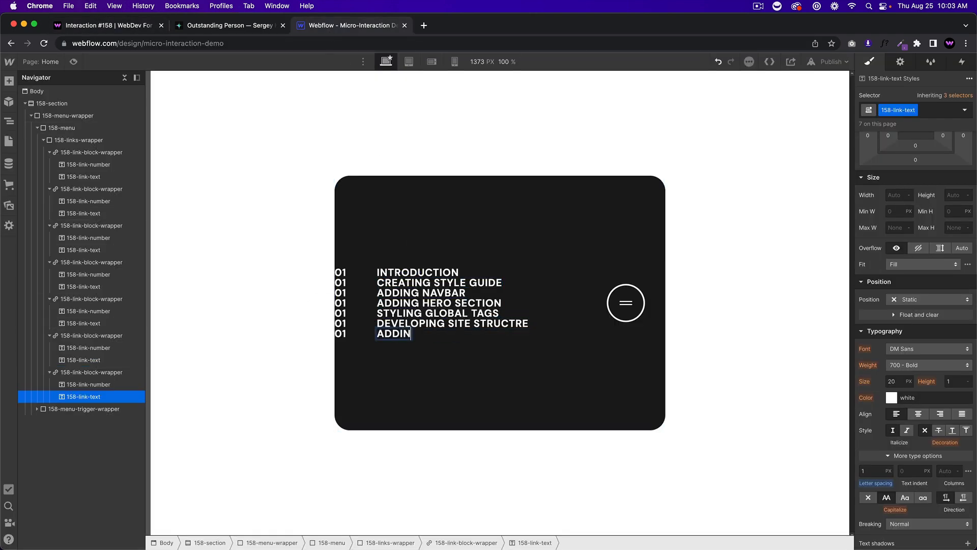
Step: Change the number of the CREATING STYLE GUIDE link to 02
{"action": "double_click", "coordinate": [347, 283]}
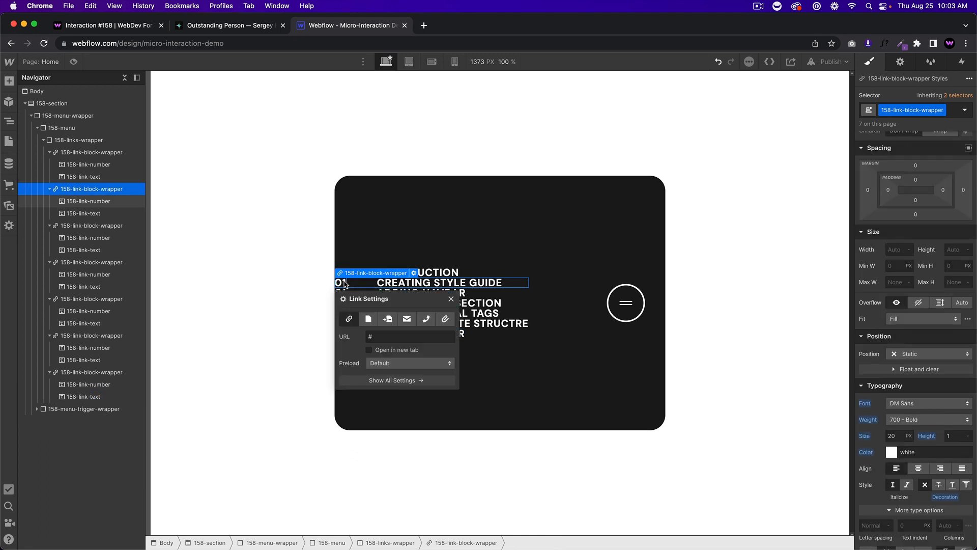
{"action": "left_click", "coordinate": [345, 283]}
{"action": "double_click", "coordinate": [344, 282]}
{"action": "key", "text": "Right"}
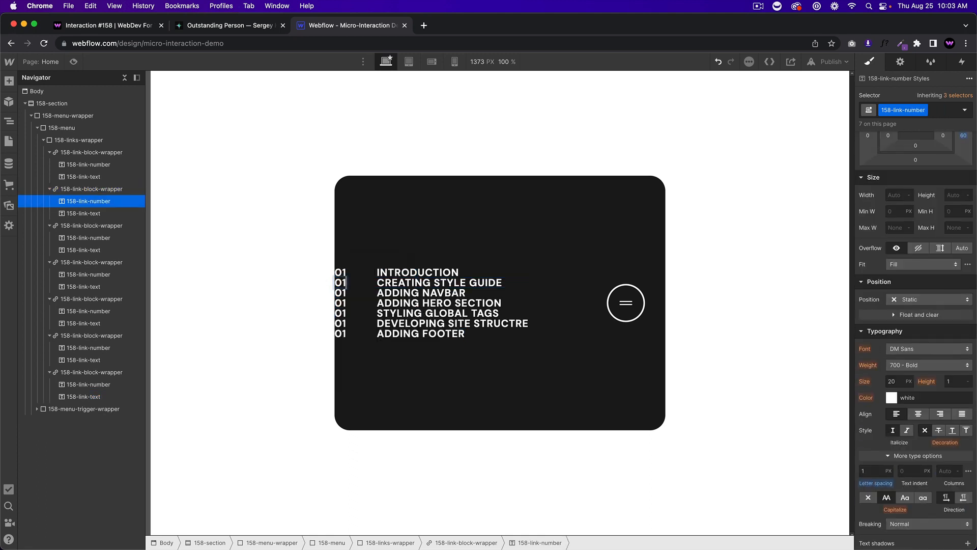
{"action": "key", "text": "BackSpace"}
{"action": "type", "text": "2"}
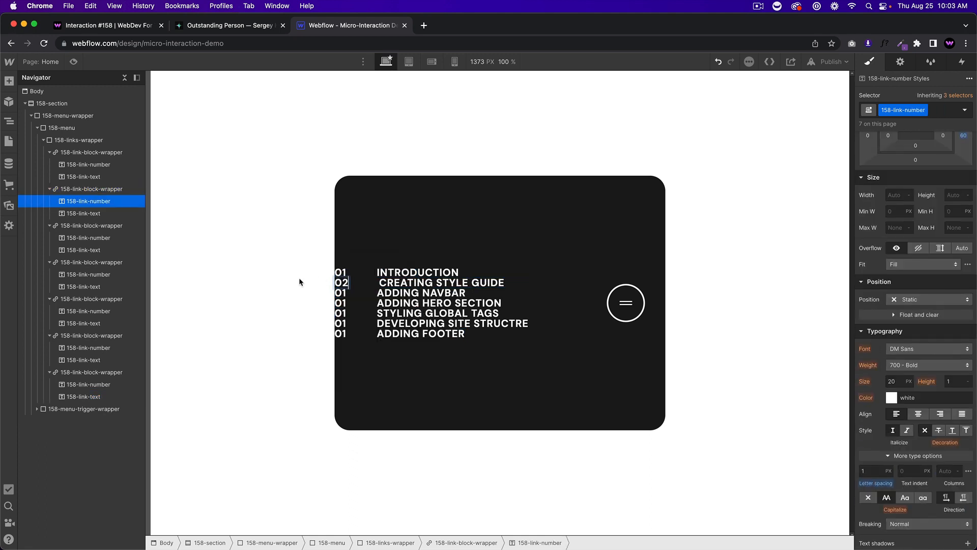
Step: Renumber the ADDING NAVBAR link as 03 and the ADDING HERO SECTION link as 04
{"action": "double_click", "coordinate": [342, 295]}
{"action": "key", "text": "Right"}
{"action": "key", "text": "BackSpace"}
{"action": "type", "text": "3"}
{"action": "key", "text": "Escape"}
{"action": "double_click", "coordinate": [342, 304]}
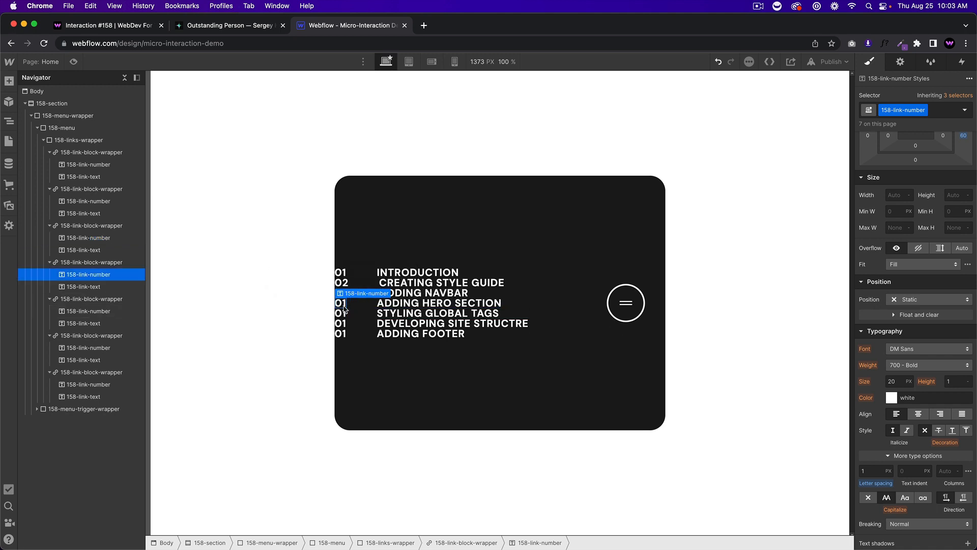
{"action": "key", "text": "Right"}
{"action": "key", "text": "BackSpace"}
{"action": "type", "text": "4"}
Step: Renumber the STYLING GLOBAL TAGS link as 05 and the DEVELOPING SITE STRUCTRE link as 06
{"action": "double_click", "coordinate": [343, 314]}
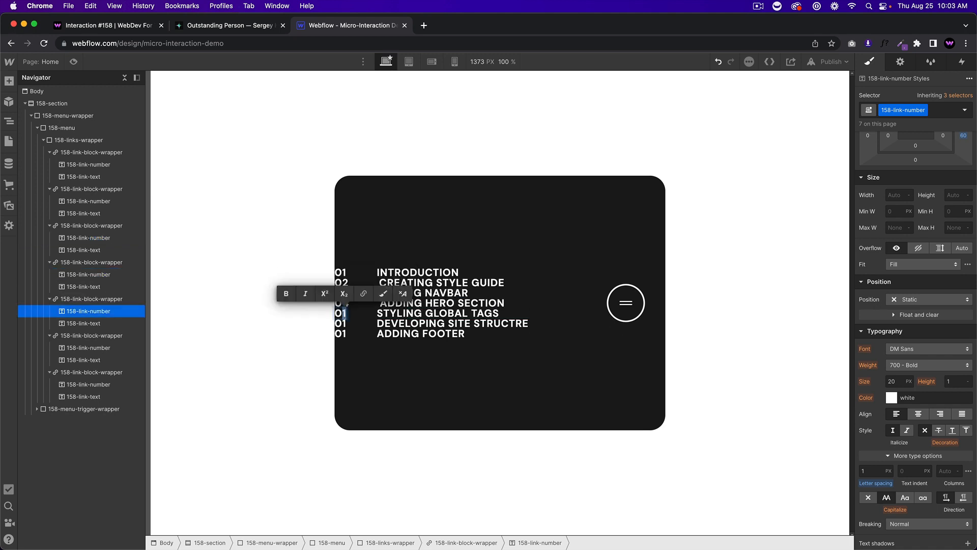
{"action": "key", "text": "Right"}
{"action": "key", "text": "BackSpace"}
{"action": "type", "text": "5"}
{"action": "left_click", "coordinate": [343, 324]}
{"action": "double_click", "coordinate": [344, 324]}
{"action": "key", "text": "Right"}
{"action": "key", "text": "BackSpace"}
{"action": "type", "text": "6"}
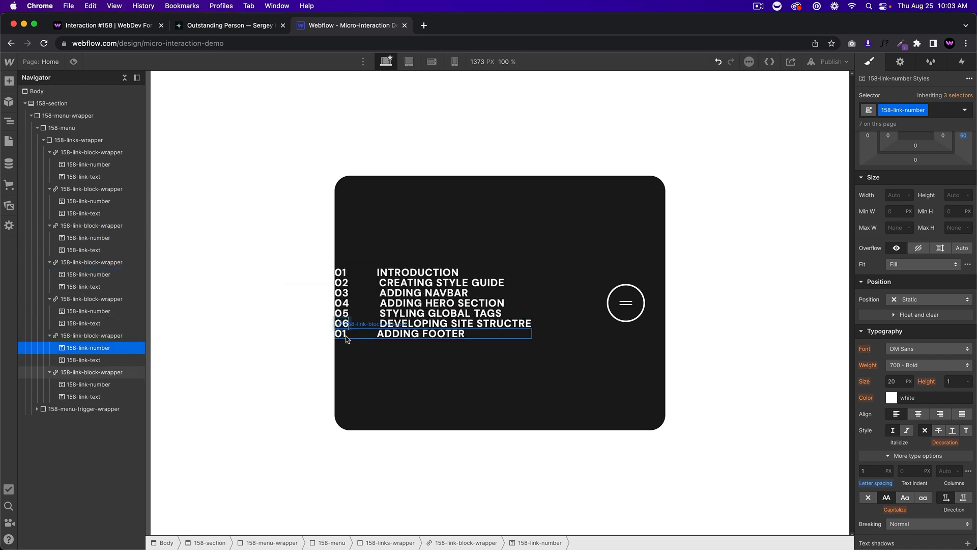
Step: Change the number of the ADDING FOOTER link to 07
{"action": "left_click", "coordinate": [344, 334]}
{"action": "double_click", "coordinate": [344, 334]}
{"action": "key", "text": "Right"}
{"action": "key", "text": "BackSpace"}
{"action": "type", "text": "7"}
{"action": "left_click", "coordinate": [414, 350]}
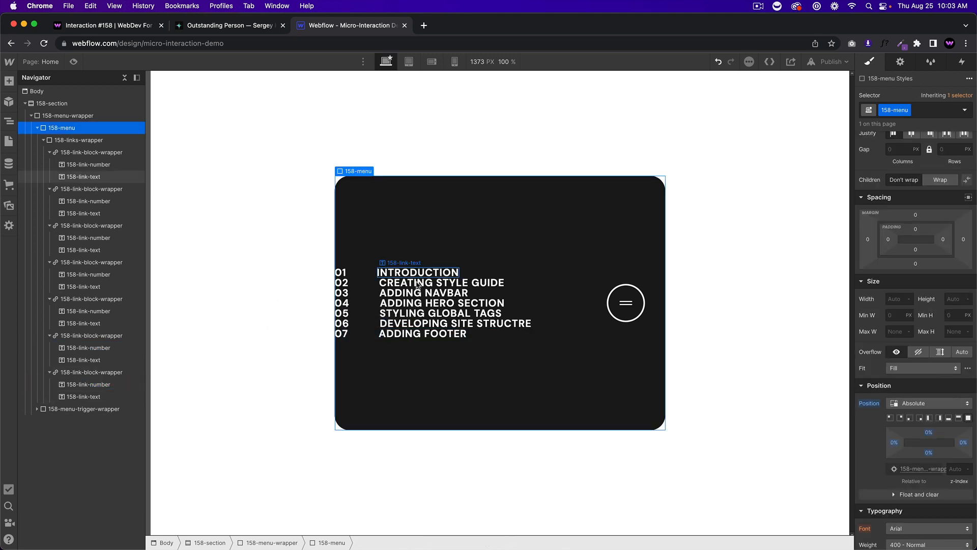
Step: Set the padding of 158-menu to 60 on all four sides
{"action": "left_click", "coordinate": [75, 141]}
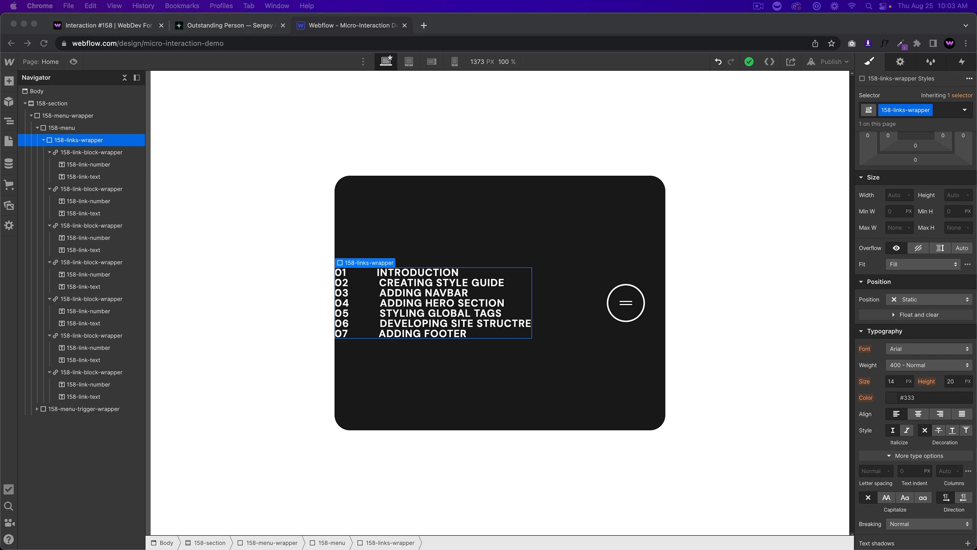
{"action": "left_click", "coordinate": [64, 127]}
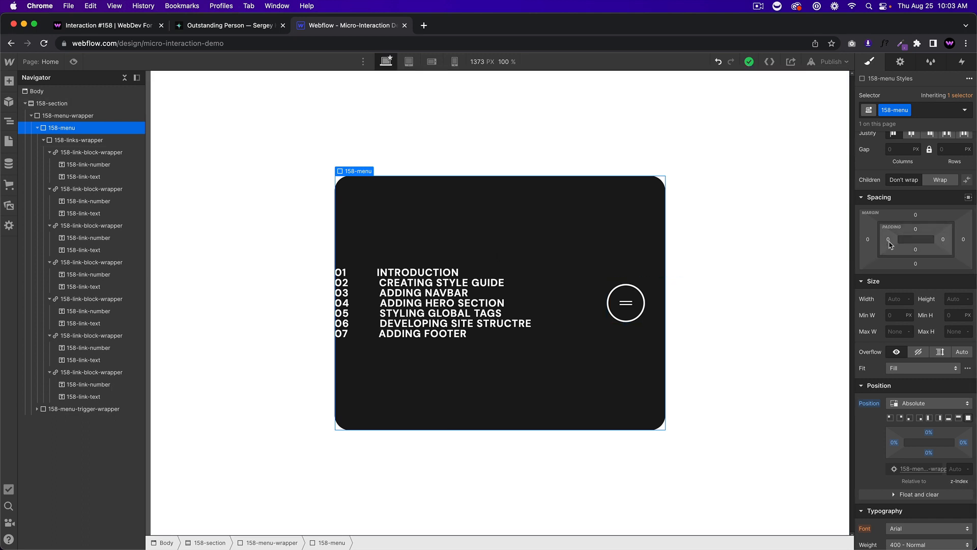
{"action": "left_click_drag", "start_coordinate": [895, 243], "coordinate": [921, 242]}
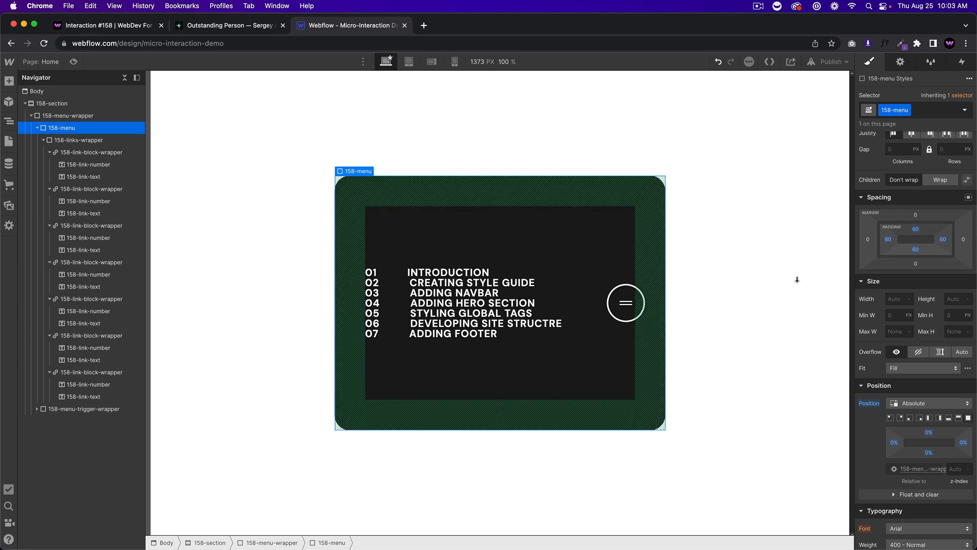
Step: Add a bottom margin to the 158-link-block-wrapper class to space out the seven menu links vertically
{"action": "left_click", "coordinate": [405, 275]}
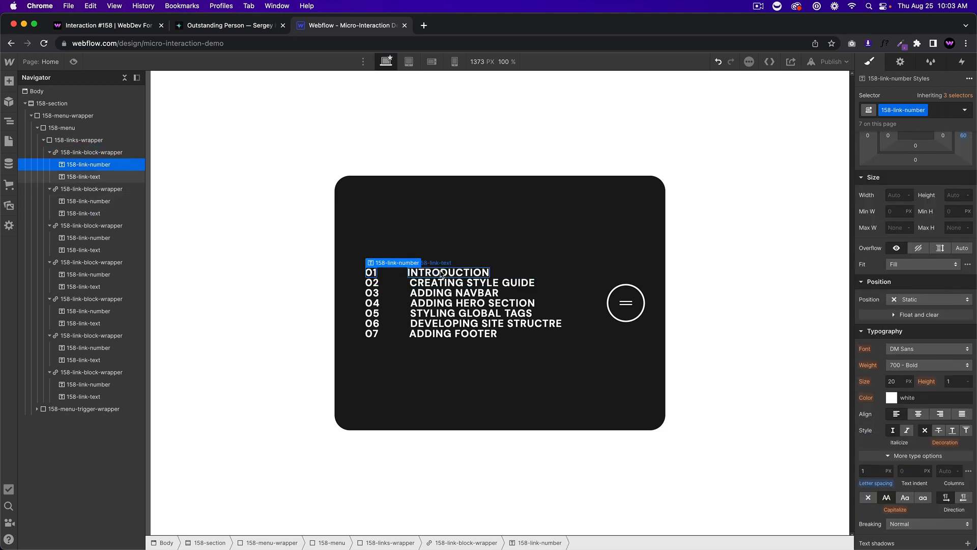
{"action": "left_click", "coordinate": [415, 275]}
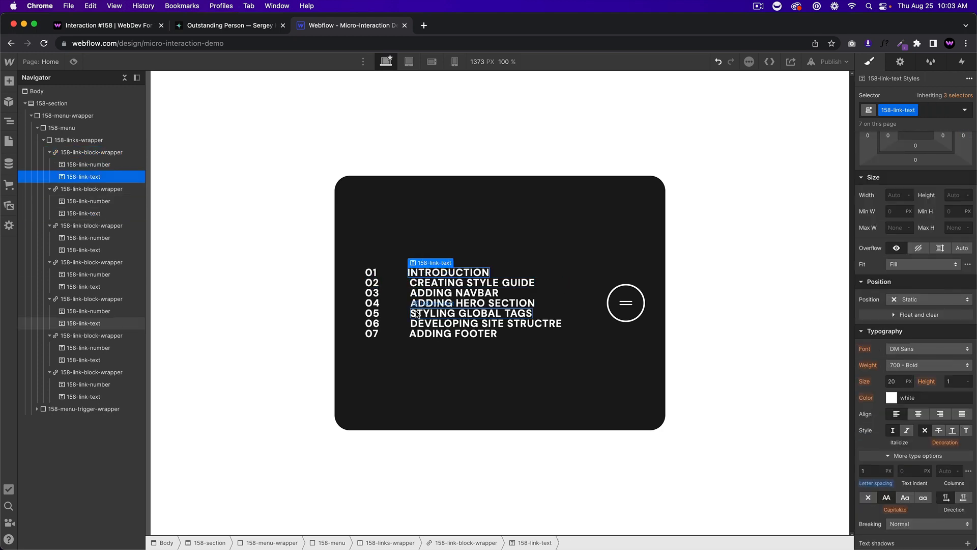
{"action": "left_click", "coordinate": [402, 275]}
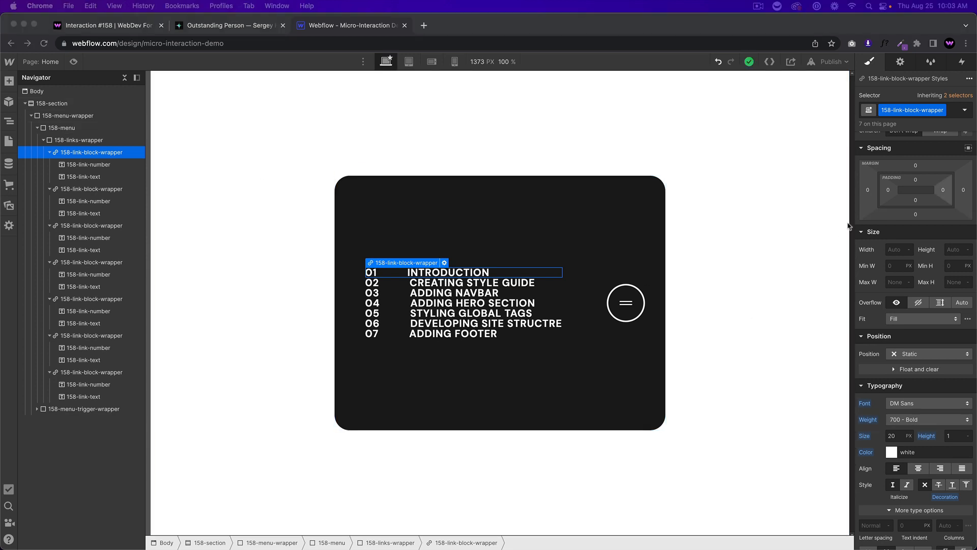
{"action": "left_click_drag", "start_coordinate": [917, 216], "coordinate": [919, 234]}
{"action": "left_click", "coordinate": [545, 334]}
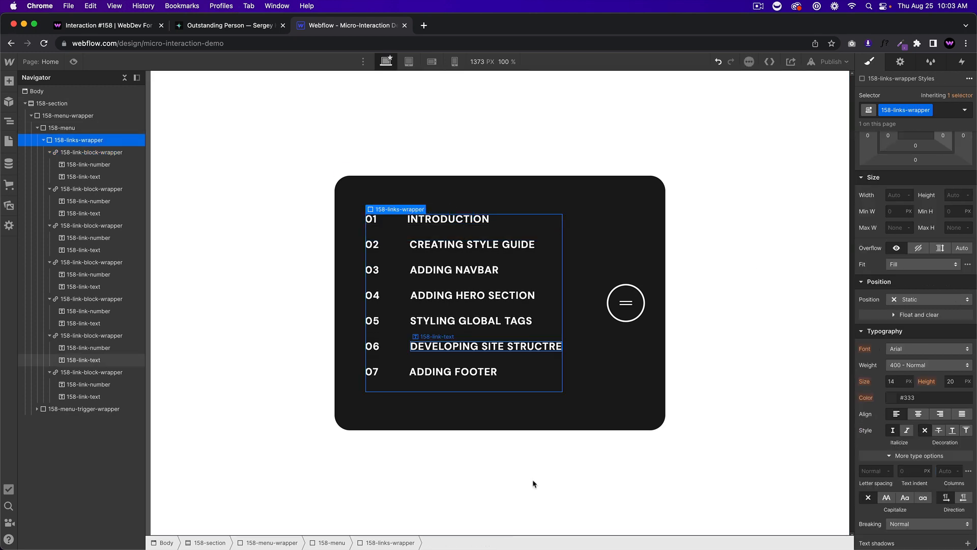
{"action": "left_click", "coordinate": [572, 402]}
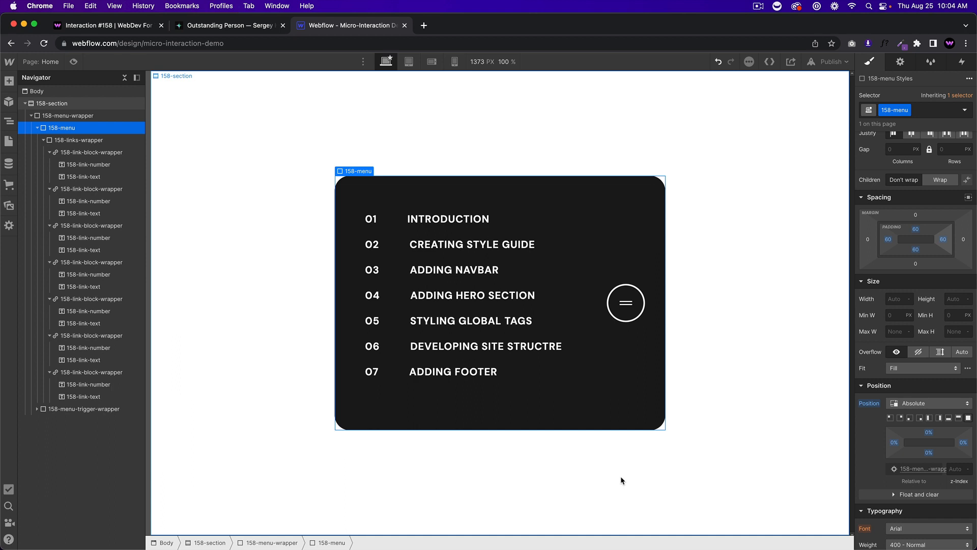
Step: Add the combo class one to the 01 link number, set its right margin to 65, and preview the page
{"action": "left_click", "coordinate": [374, 228]}
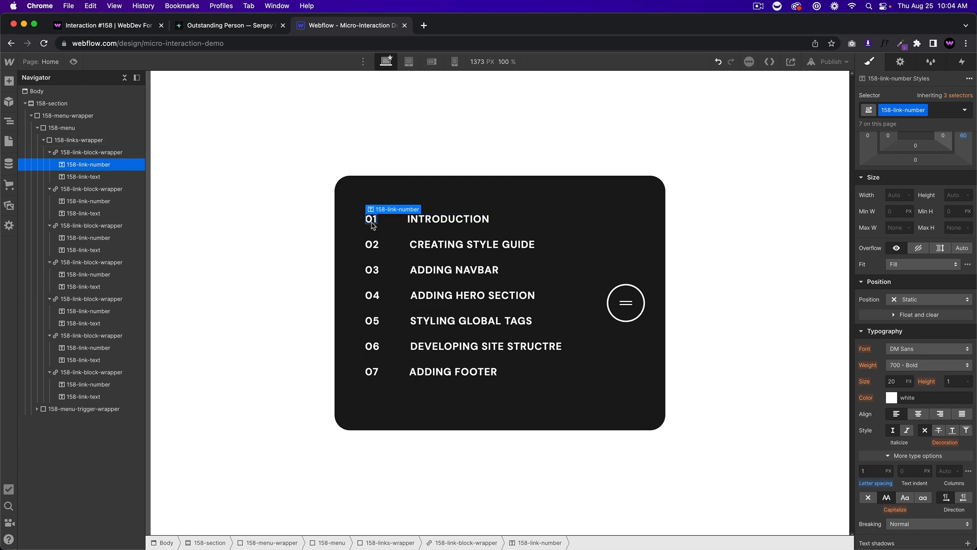
{"action": "left_click", "coordinate": [945, 111]}
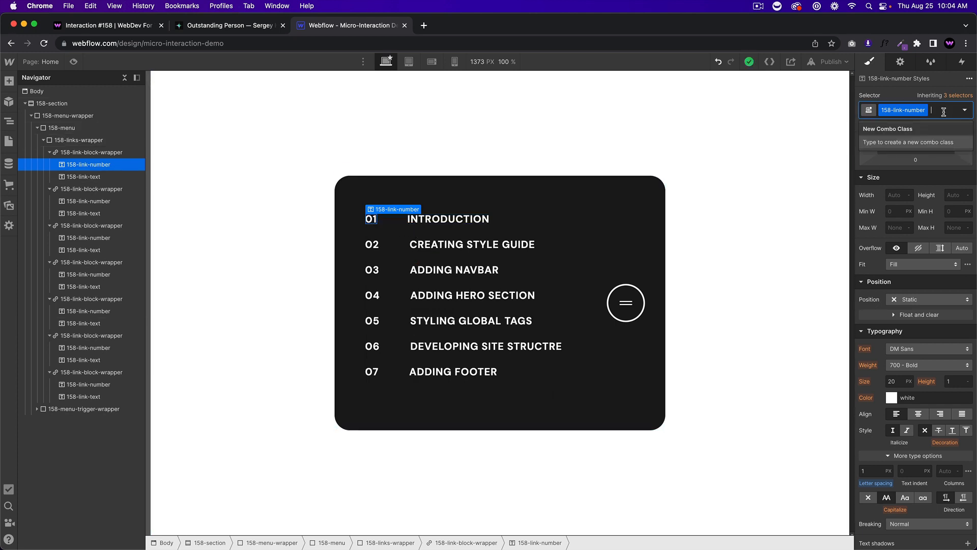
{"action": "type", "text": "one"}
{"action": "key", "text": "Return"}
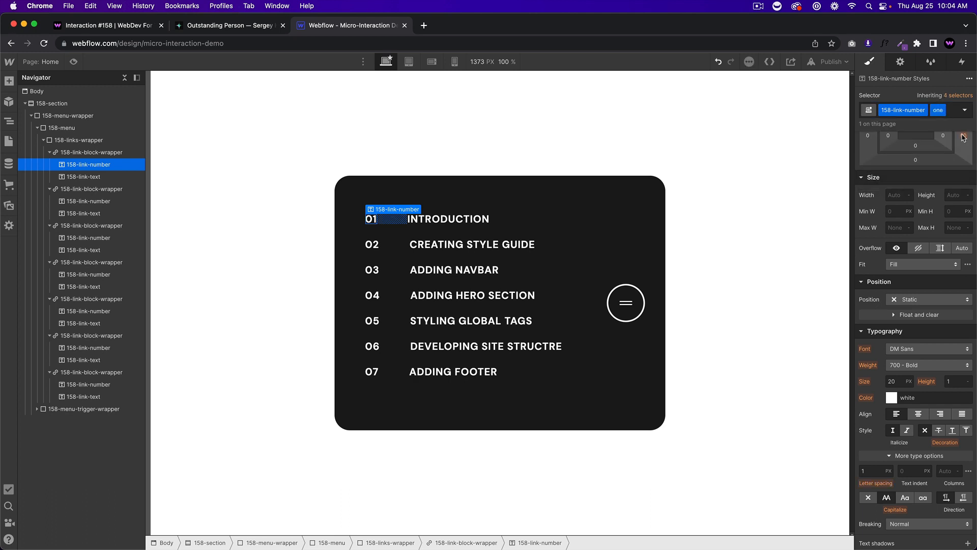
{"action": "left_click_drag", "start_coordinate": [963, 135], "coordinate": [966, 134]}
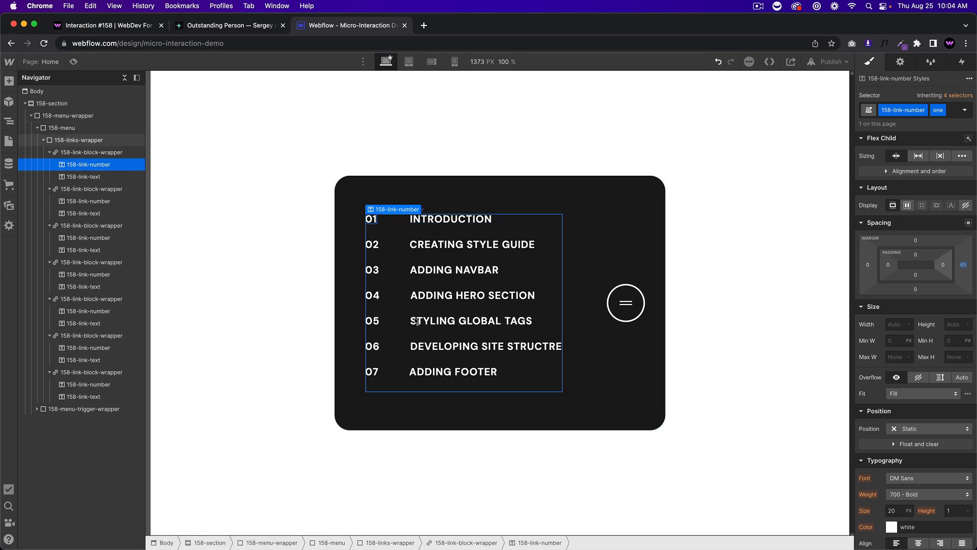
{"action": "left_click", "coordinate": [75, 62]}
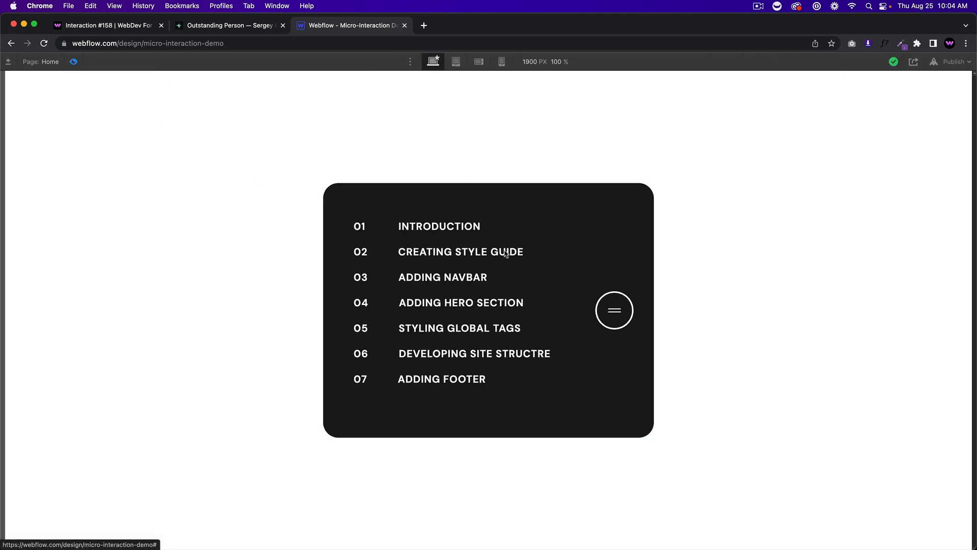
{"action": "left_click", "coordinate": [74, 61]}
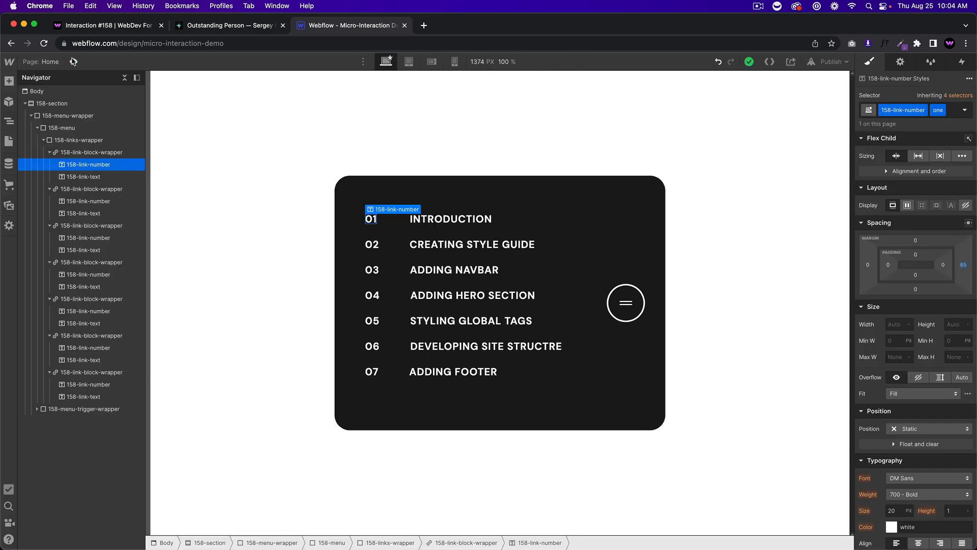
Step: Review the element hierarchy from 158-menu-wrapper through 158-menu and 158-links-wrapper to the link blocks and their number and text elements
{"action": "left_click", "coordinate": [343, 247]}
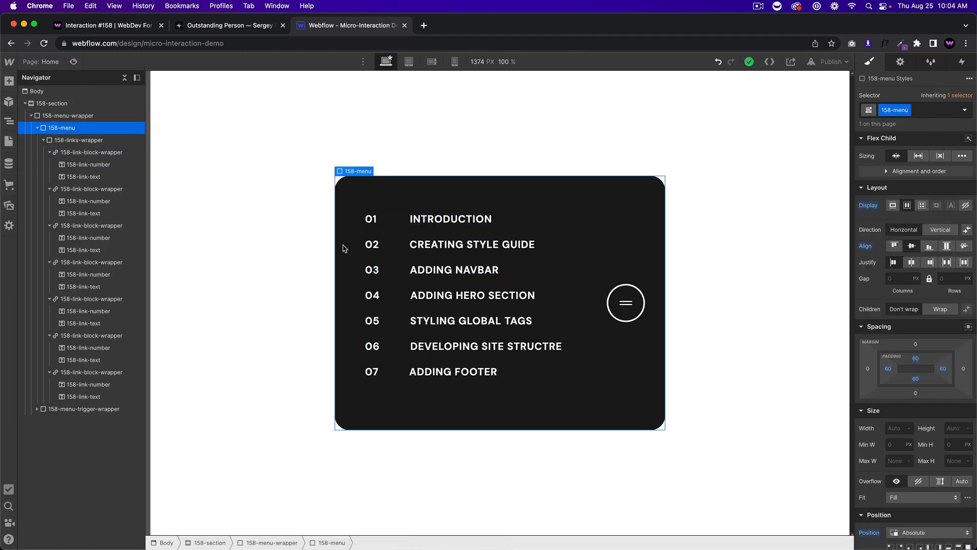
{"action": "left_click", "coordinate": [37, 127]}
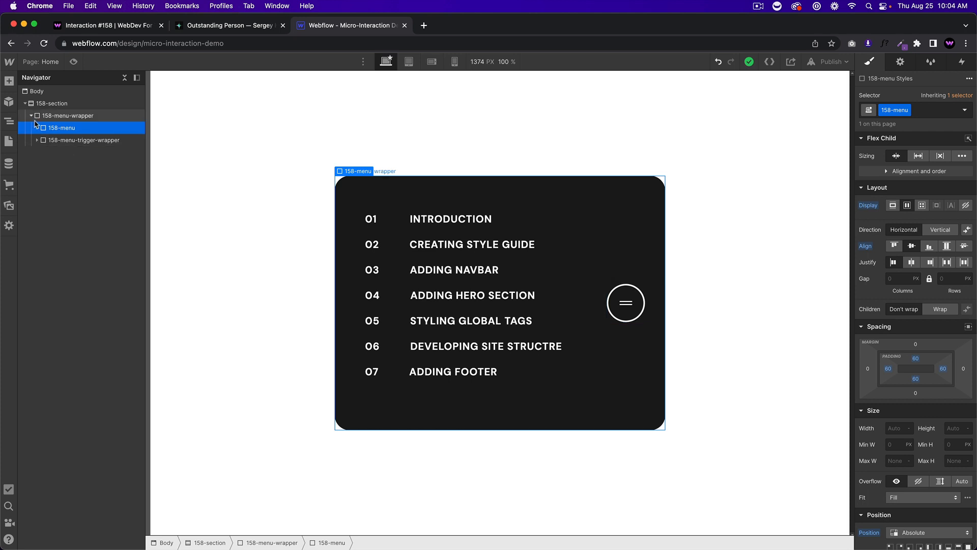
{"action": "left_click", "coordinate": [32, 116]}
{"action": "left_click", "coordinate": [51, 116]}
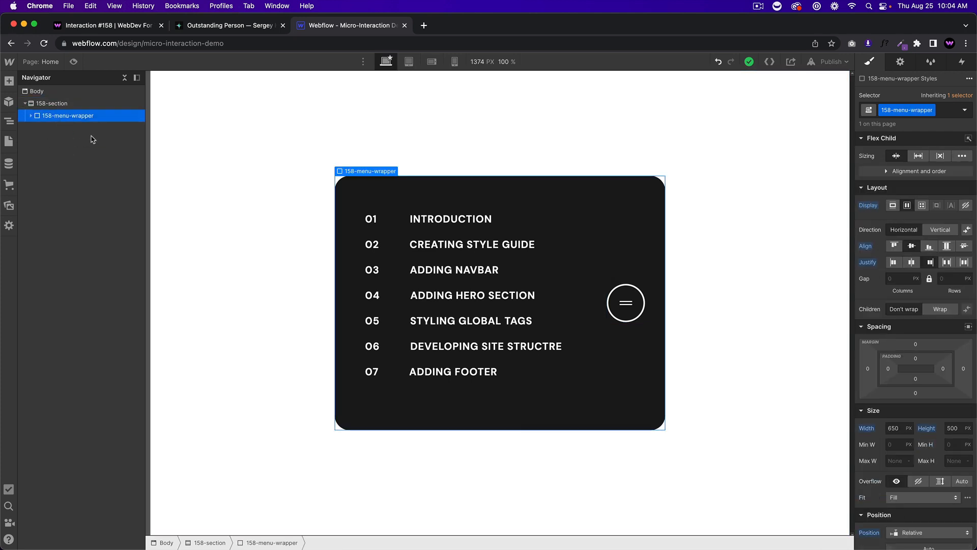
{"action": "left_click", "coordinate": [32, 116]}
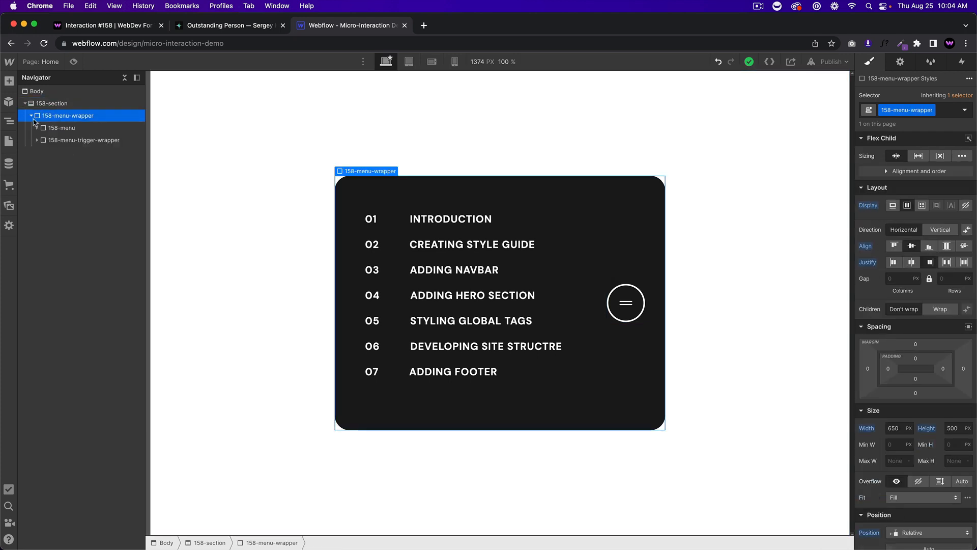
{"action": "left_click", "coordinate": [77, 128]}
{"action": "left_click", "coordinate": [76, 141]}
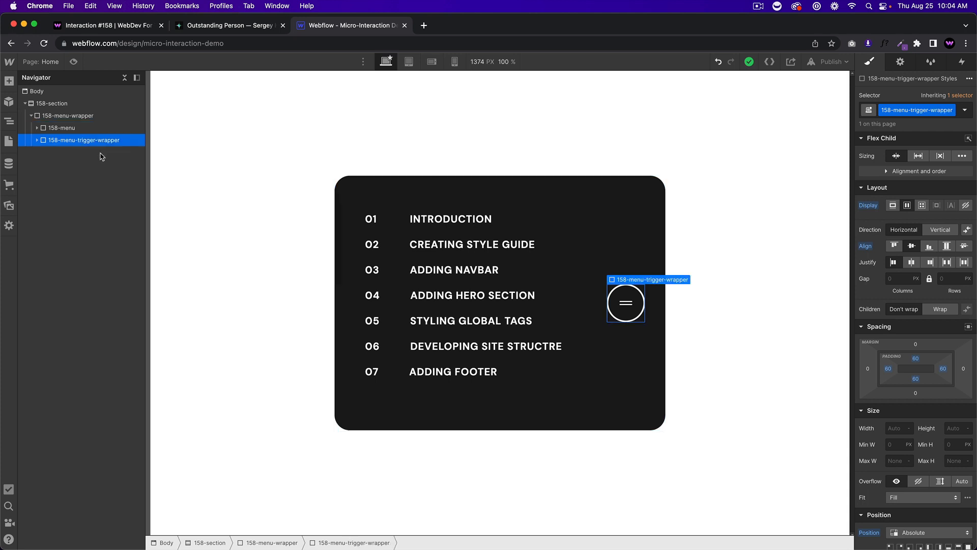
{"action": "left_click", "coordinate": [38, 128]}
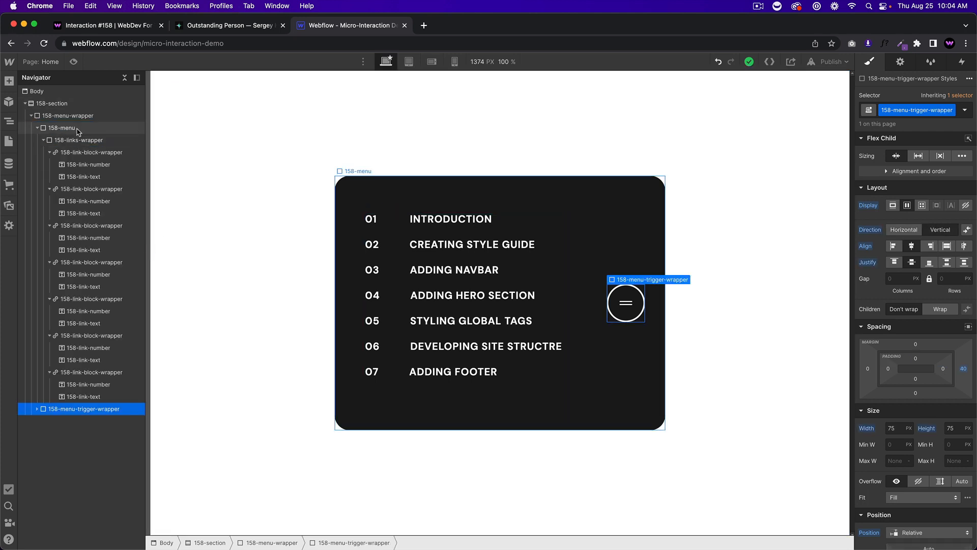
{"action": "left_click", "coordinate": [78, 129]}
{"action": "left_click", "coordinate": [82, 141]}
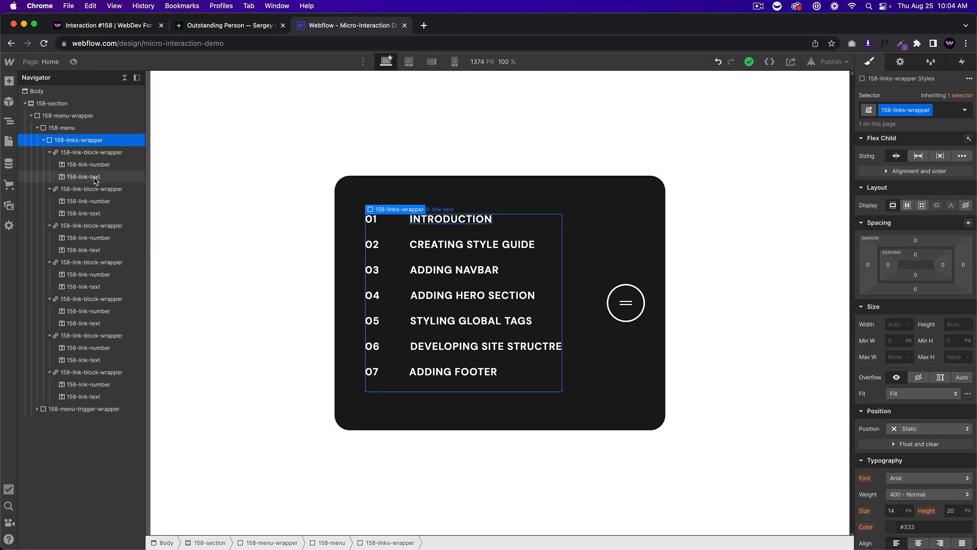
{"action": "left_click", "coordinate": [89, 152]}
{"action": "left_click", "coordinate": [49, 153]}
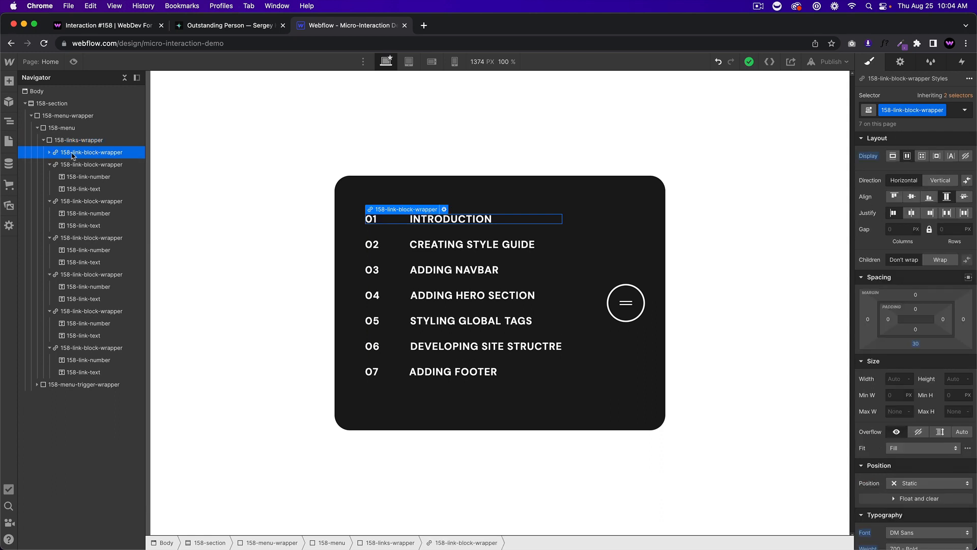
{"action": "left_click", "coordinate": [50, 164]}
{"action": "left_click", "coordinate": [49, 153]}
{"action": "left_click", "coordinate": [83, 165]}
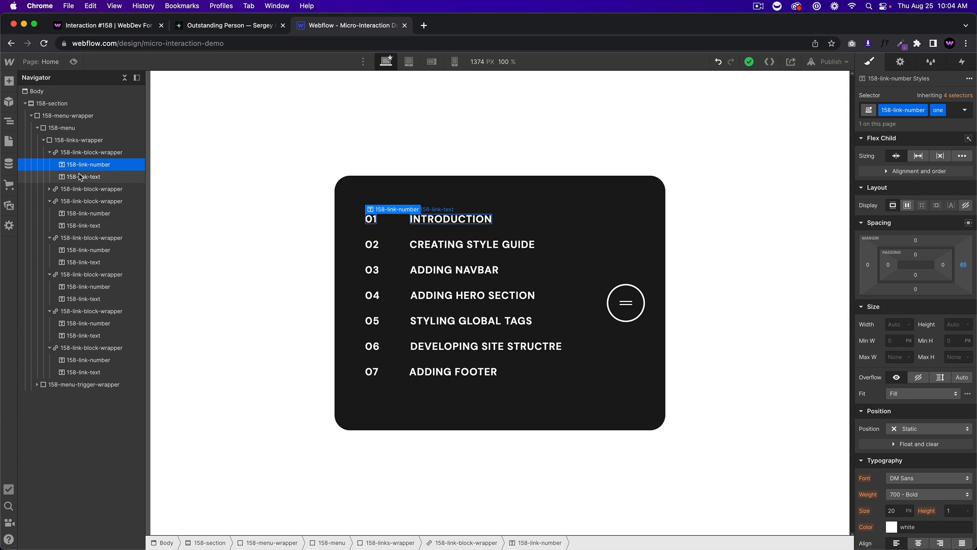
{"action": "left_click", "coordinate": [56, 153]}
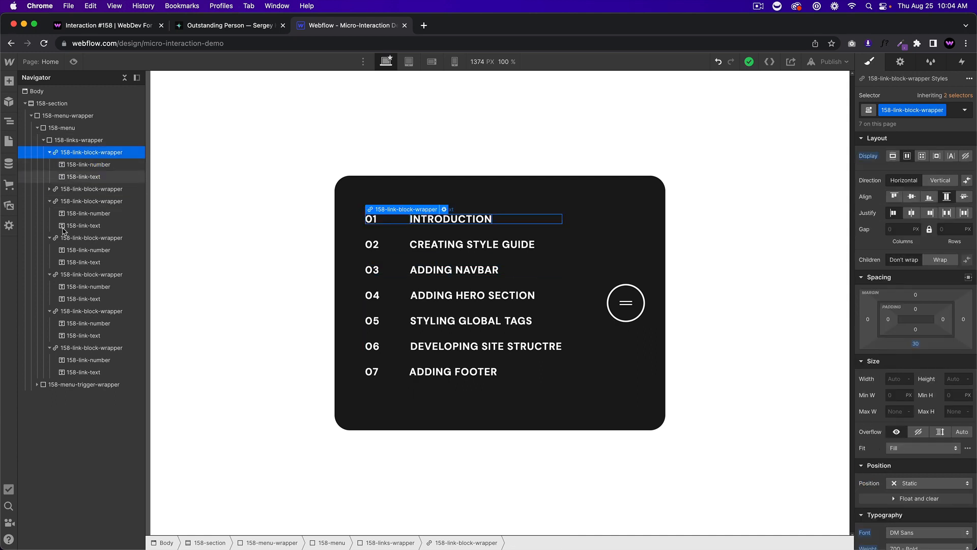
Step: Examine the background and two line elements nested in 158-menu-trigger-wrapper, and collapse 158-links-wrapper in the hierarchy
{"action": "left_click", "coordinate": [38, 385]}
{"action": "left_click", "coordinate": [79, 397]}
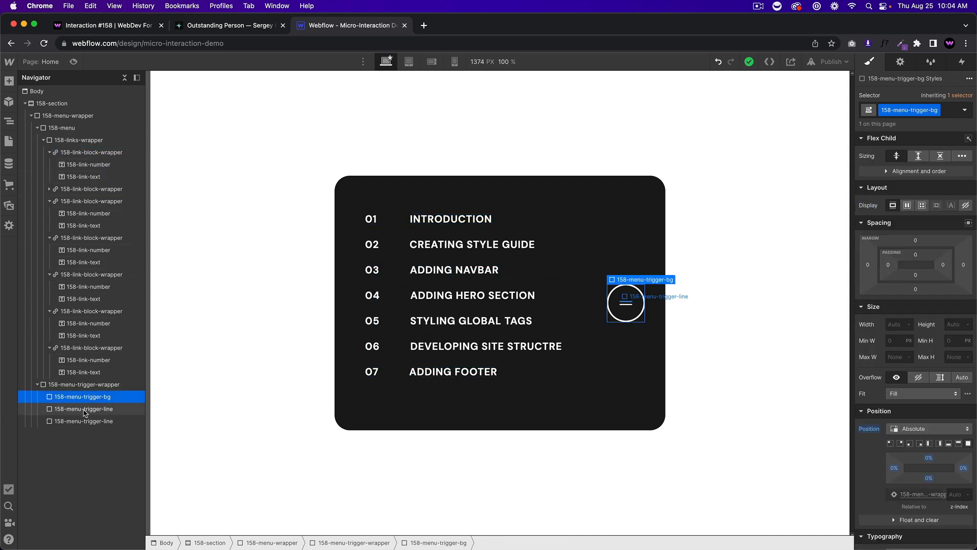
{"action": "left_click", "coordinate": [85, 410]}
{"action": "left_click", "coordinate": [86, 422]}
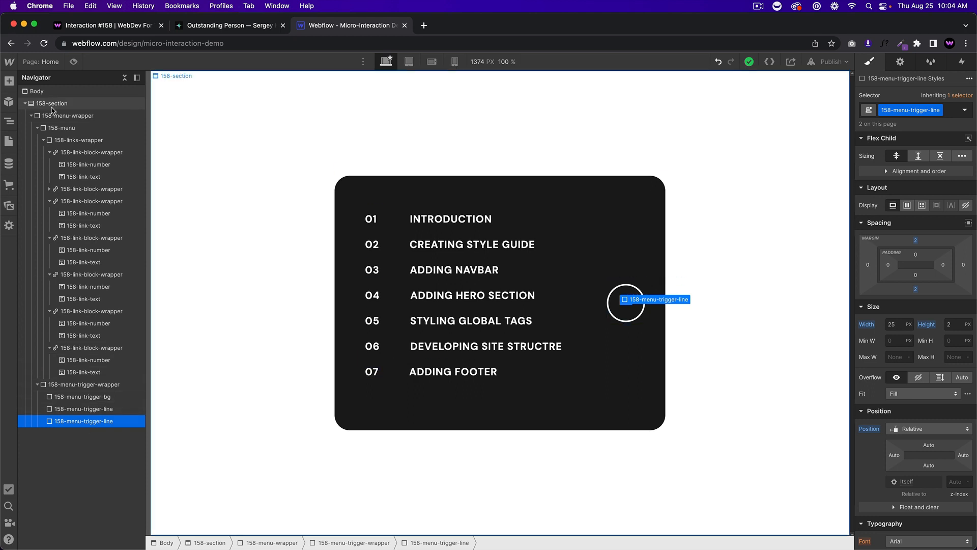
{"action": "left_click", "coordinate": [530, 183]}
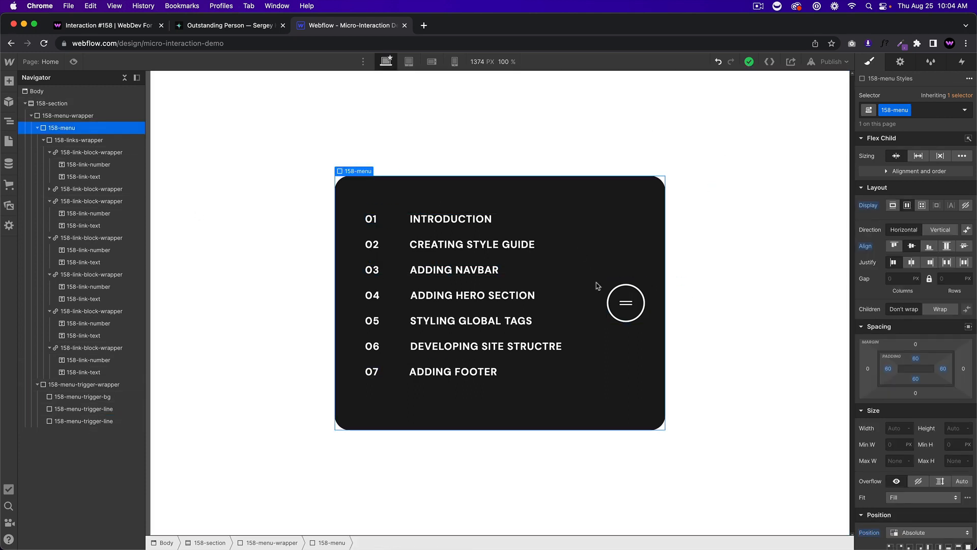
{"action": "left_click", "coordinate": [43, 140]}
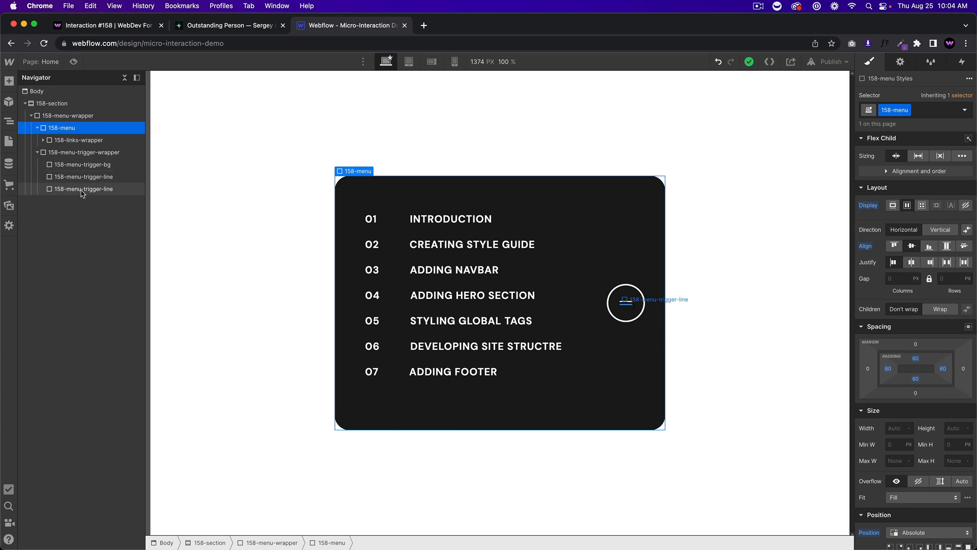
Step: Add a mouse click (tap) trigger to 158-menu-trigger-wrapper with Start an animation as the first-click action
{"action": "left_click", "coordinate": [82, 152]}
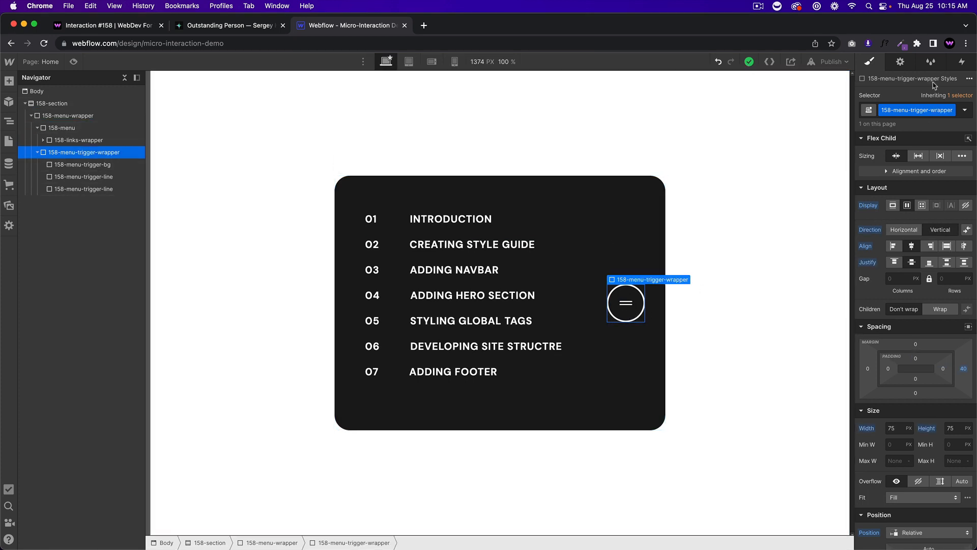
{"action": "left_click", "coordinate": [962, 61]}
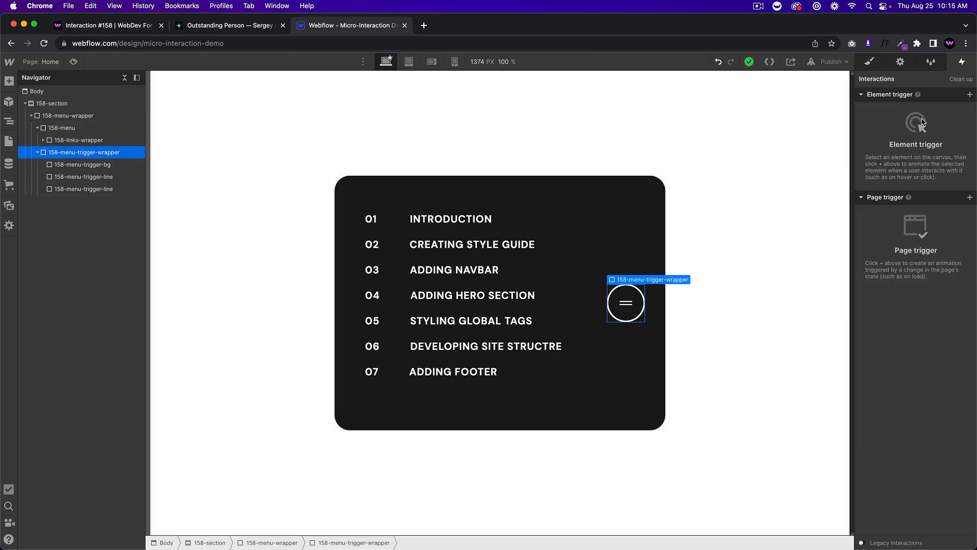
{"action": "left_click", "coordinate": [970, 97]}
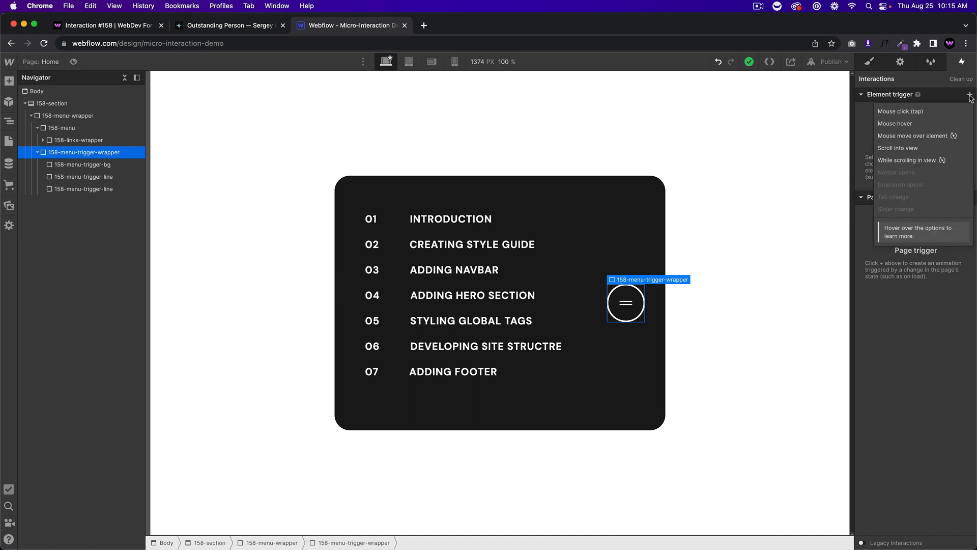
{"action": "left_click", "coordinate": [904, 116]}
{"action": "left_click", "coordinate": [911, 150]}
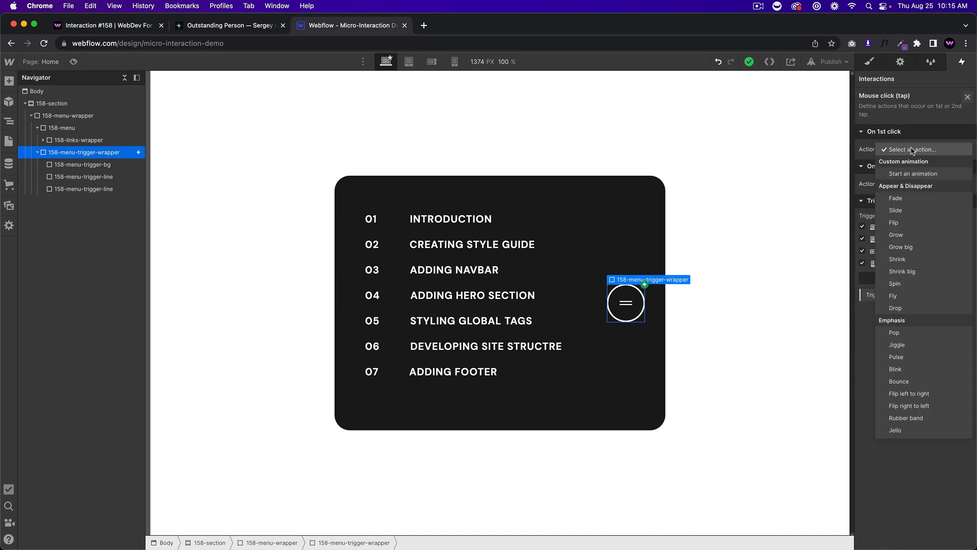
{"action": "left_click", "coordinate": [910, 174]}
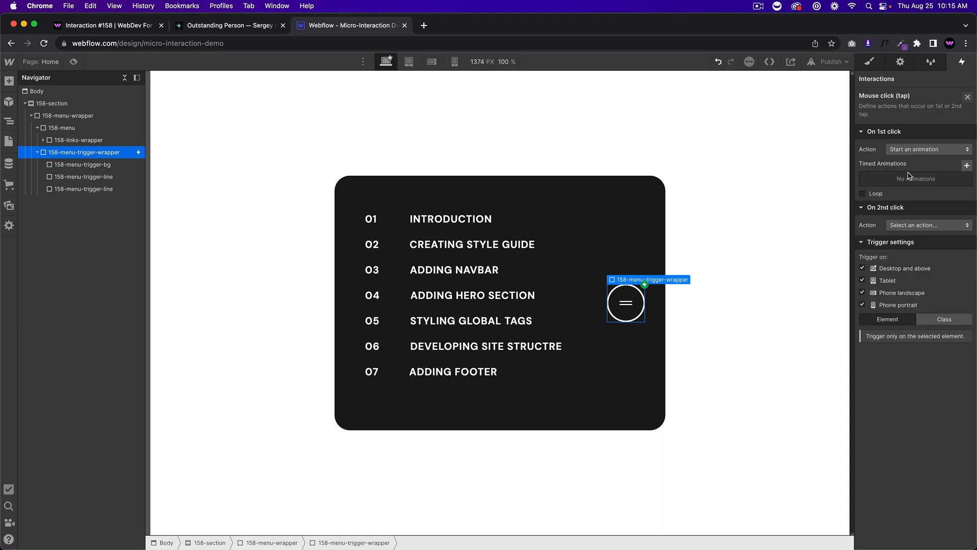
Step: Create a timed animation for the first click and name it 158-menu-trigger-first-click
{"action": "left_click", "coordinate": [967, 166]}
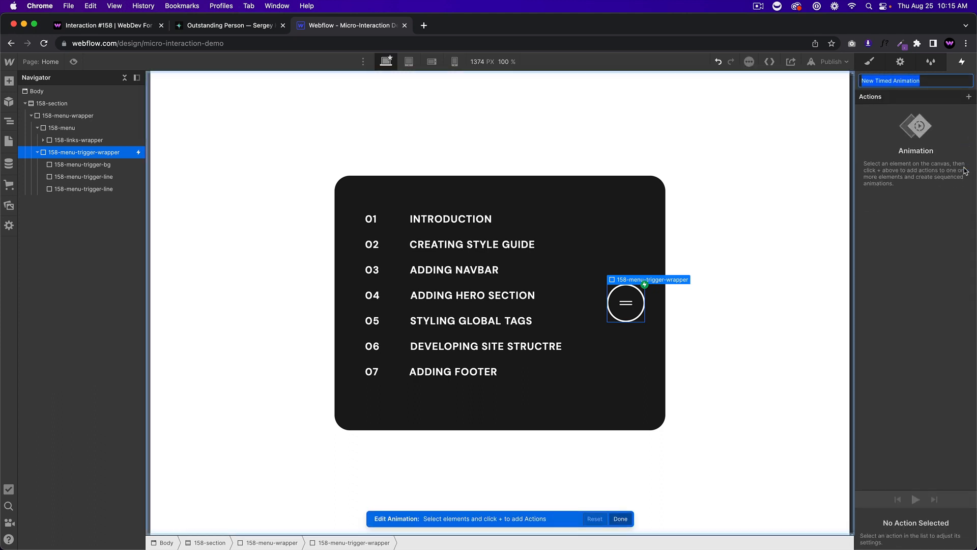
{"action": "left_click", "coordinate": [911, 80]}
{"action": "key", "text": "super+a"}
{"action": "type", "text": "15"}
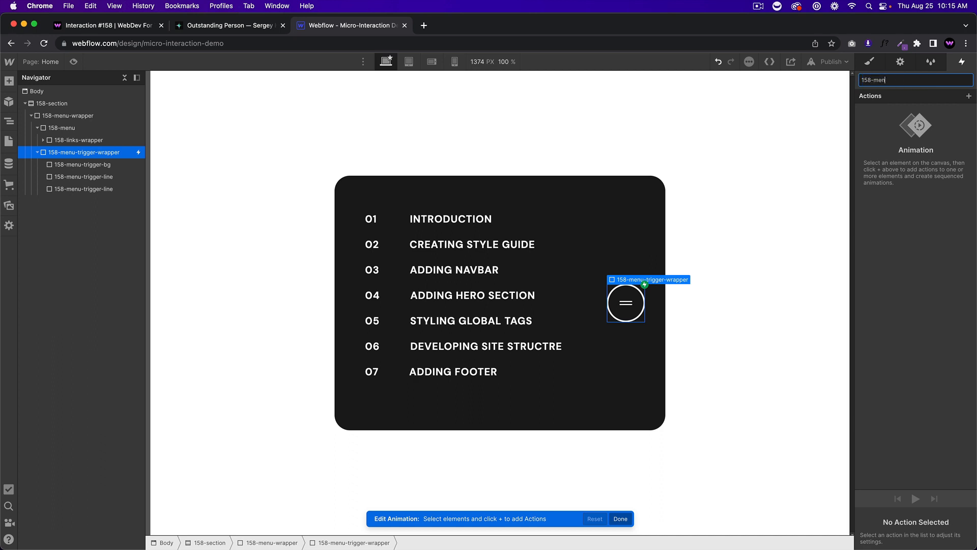
{"action": "type", "text": "8-menu-trigger-first-click"}
{"action": "key", "text": "Return"}
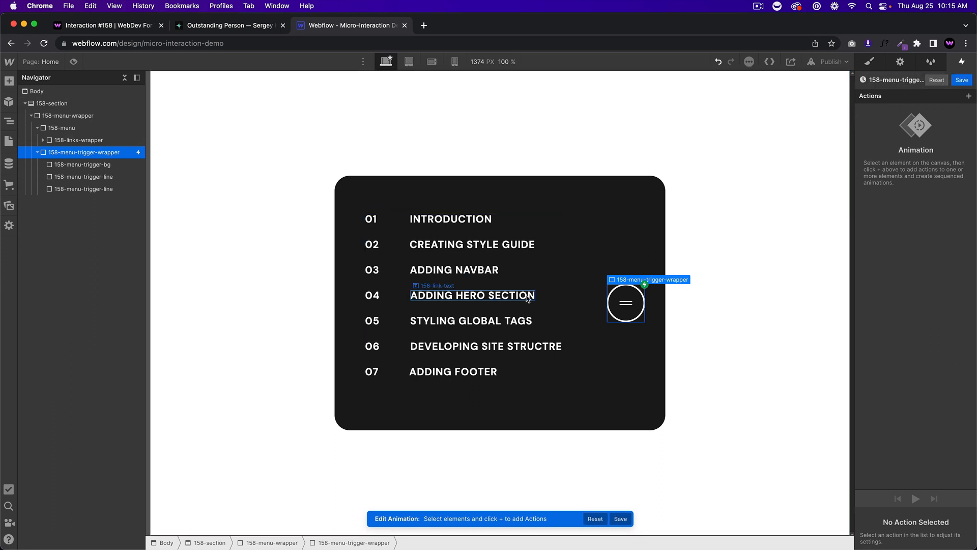
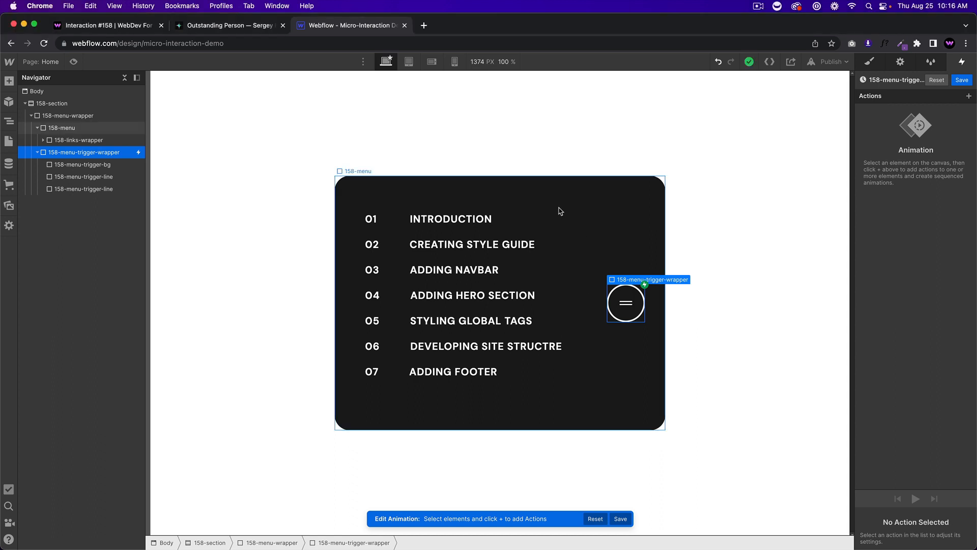
Step: Add a Scale action for 158-menu with X and Y at 0, set it as the initial state, and save the animation
{"action": "left_click", "coordinate": [467, 197]}
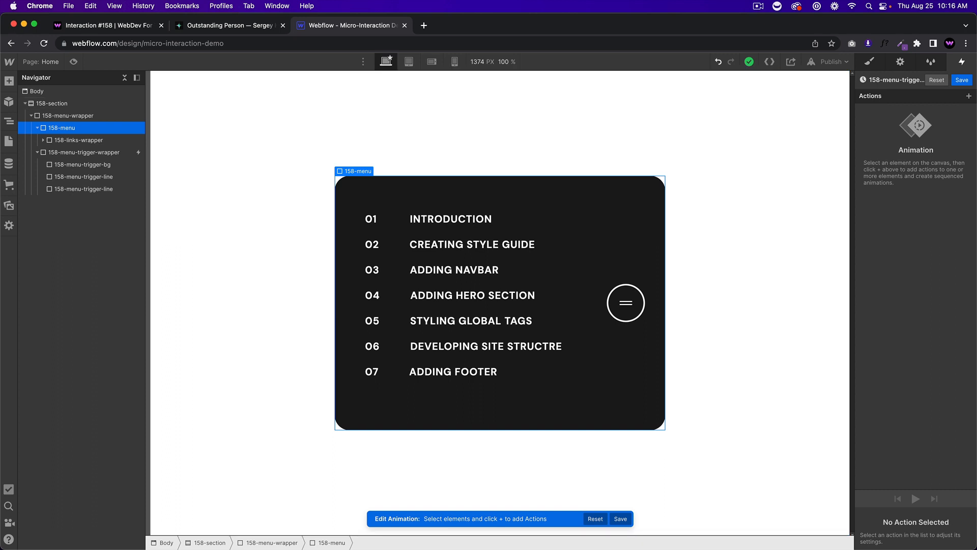
{"action": "left_click", "coordinate": [969, 96]}
{"action": "left_click", "coordinate": [891, 137]}
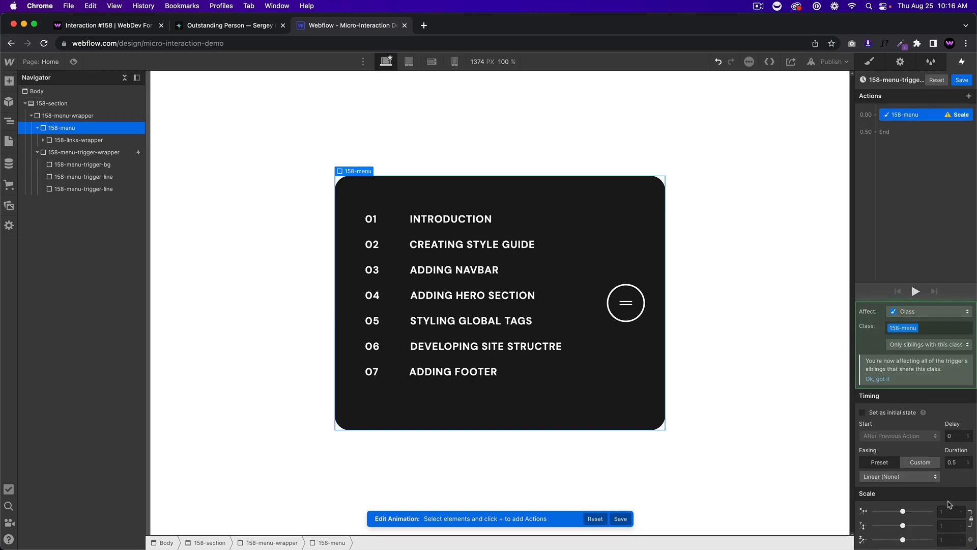
{"action": "left_click", "coordinate": [950, 511]}
{"action": "type", "text": "0"}
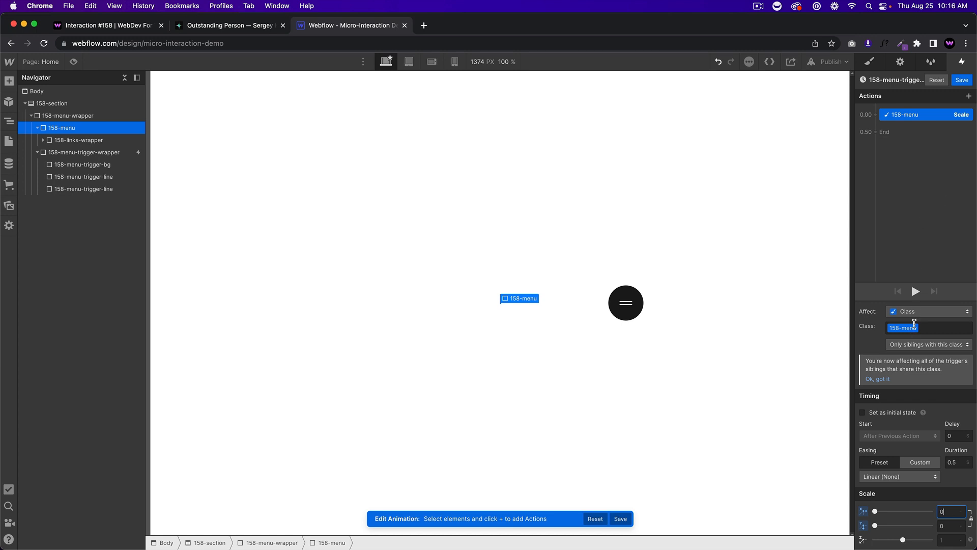
{"action": "left_click", "coordinate": [869, 415]}
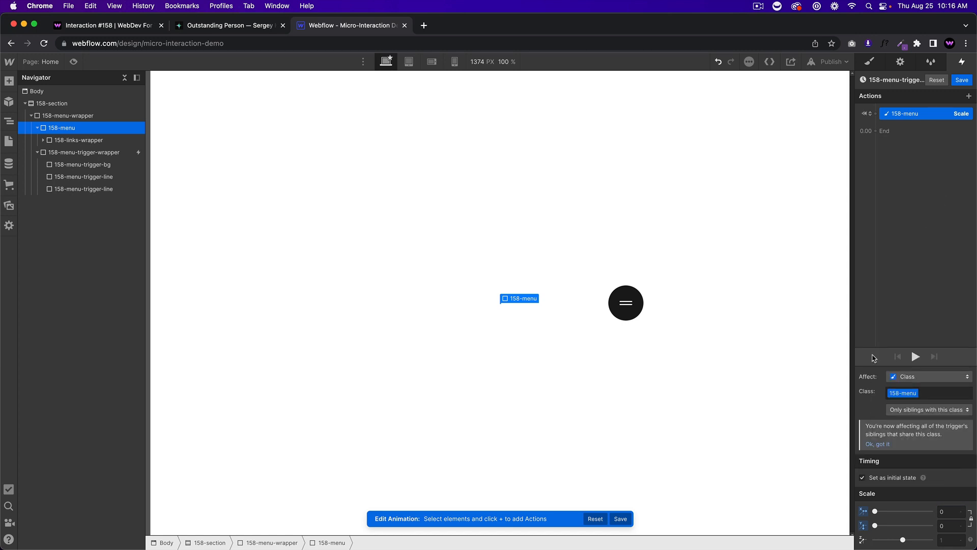
{"action": "left_click", "coordinate": [962, 80]}
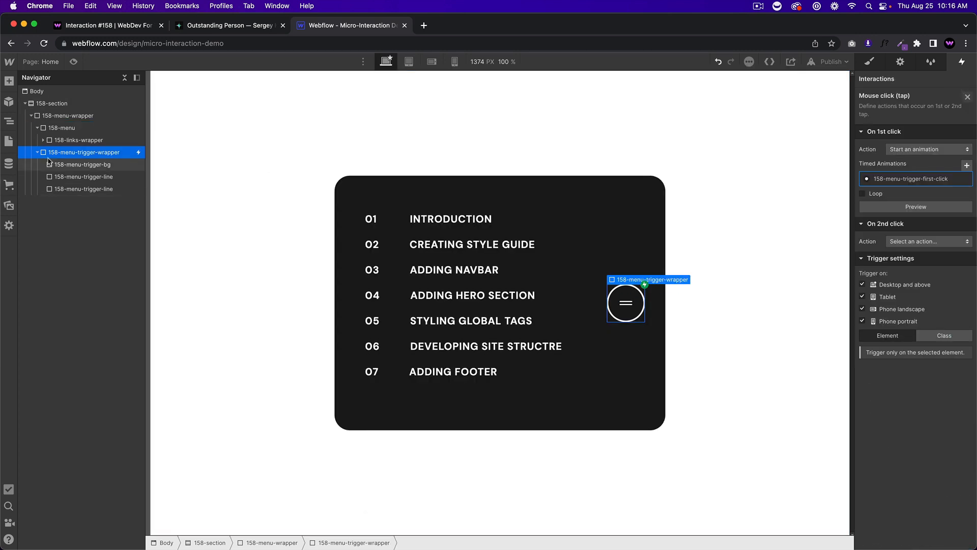
{"action": "left_click", "coordinate": [870, 62]}
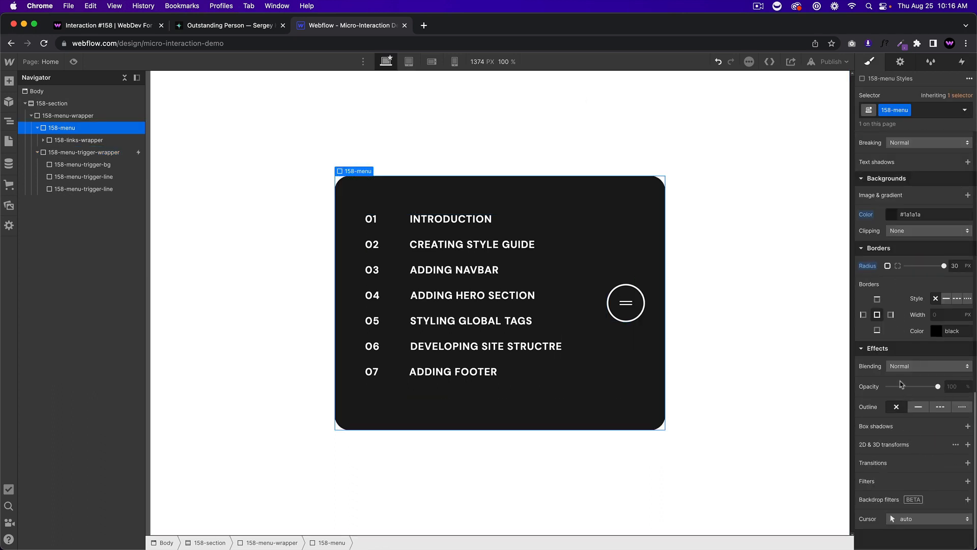
{"action": "left_click", "coordinate": [967, 463]}
{"action": "left_click", "coordinate": [876, 466]}
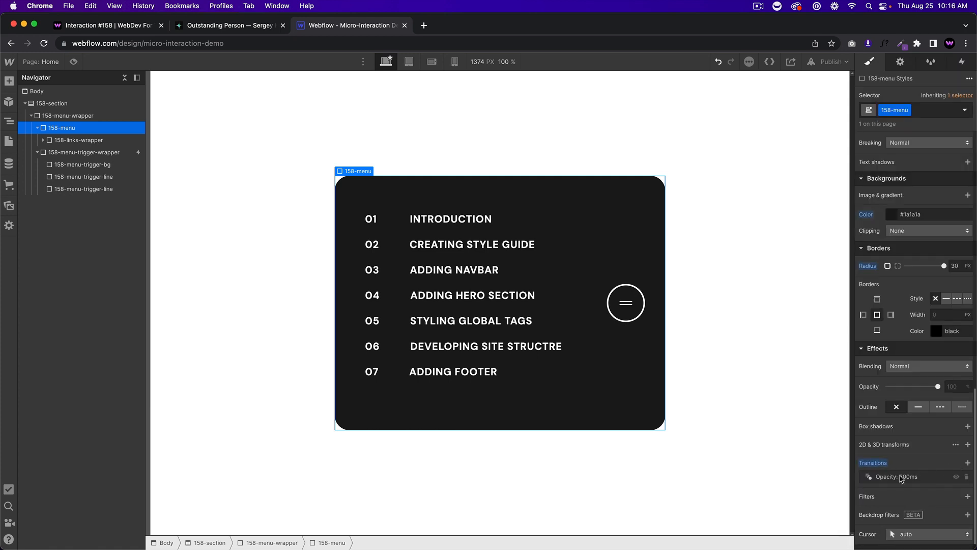
{"action": "left_click", "coordinate": [967, 477]}
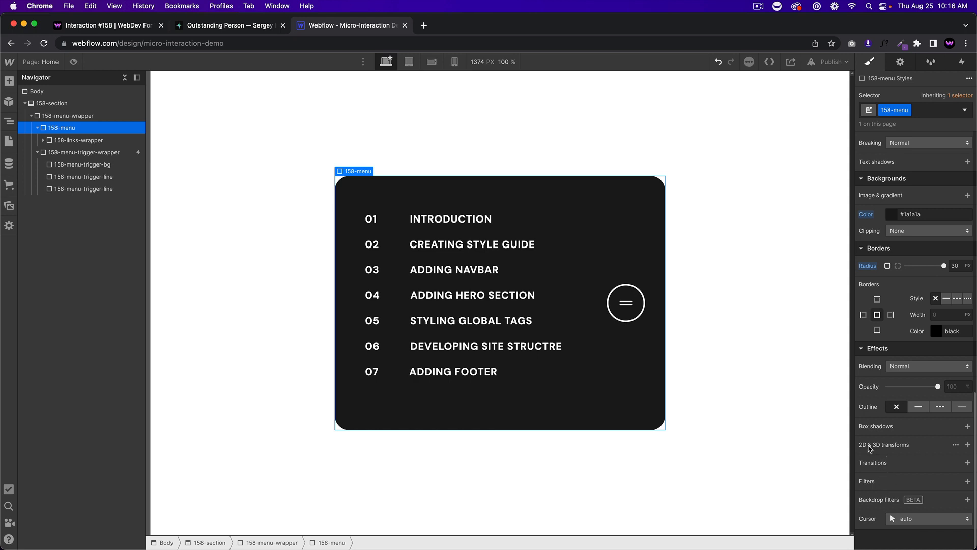
{"action": "left_click", "coordinate": [968, 445]}
{"action": "left_click", "coordinate": [908, 458]}
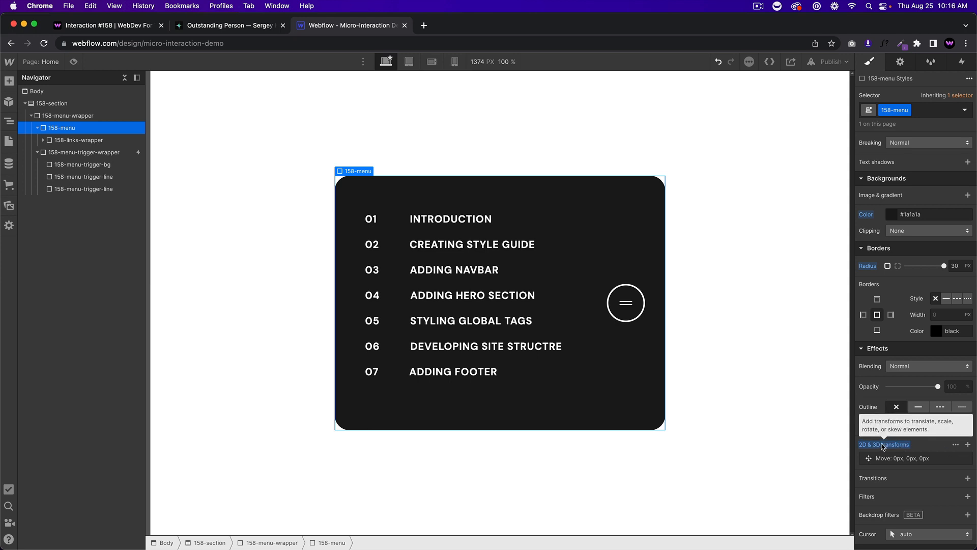
{"action": "left_click", "coordinate": [896, 455]}
{"action": "left_click", "coordinate": [911, 454]}
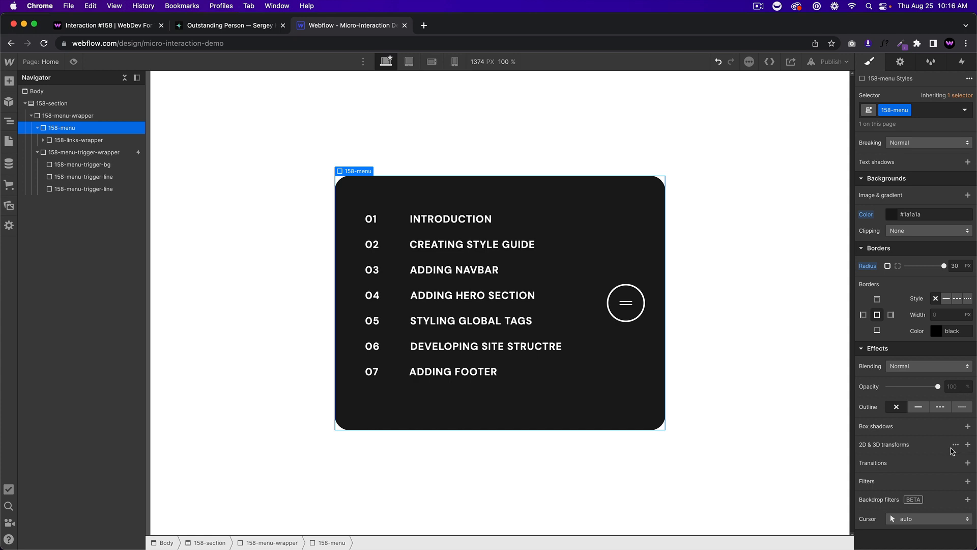
Step: Set the transform origin of 158-menu to 100% left and 50% top
{"action": "left_click", "coordinate": [956, 446]}
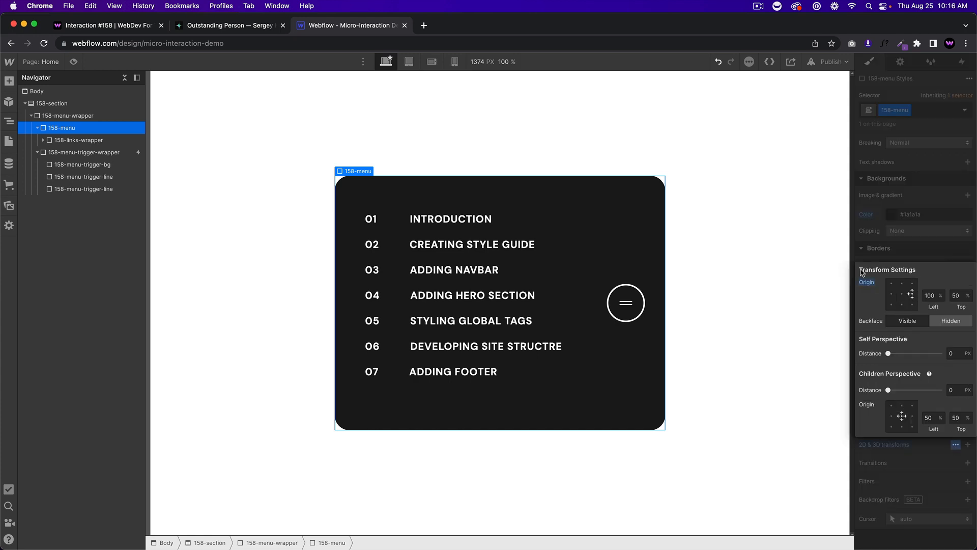
{"action": "left_click", "coordinate": [917, 254]}
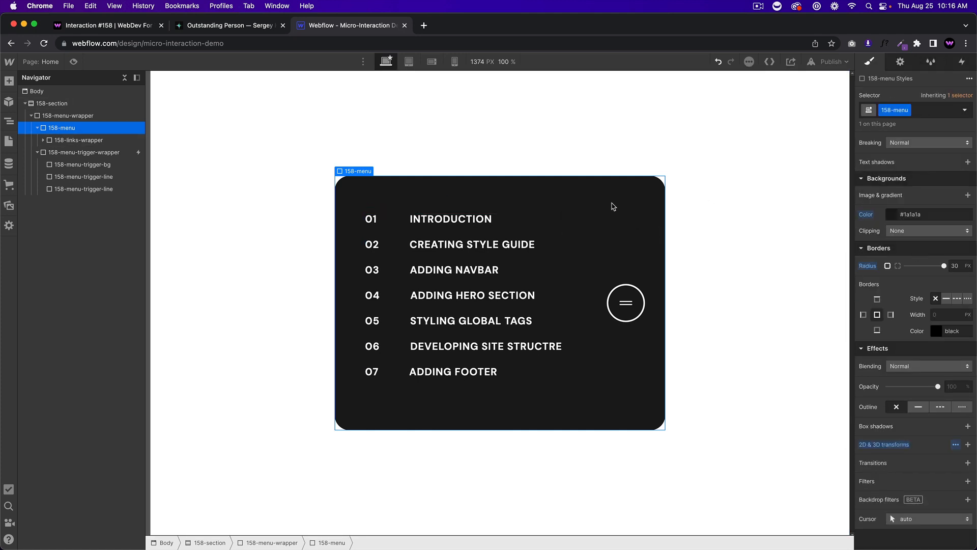
Step: Reopen the first-click animation of 158-menu-trigger-wrapper and add an Opacity action at 0% for 158-menu, set as initial state
{"action": "left_click", "coordinate": [627, 303]}
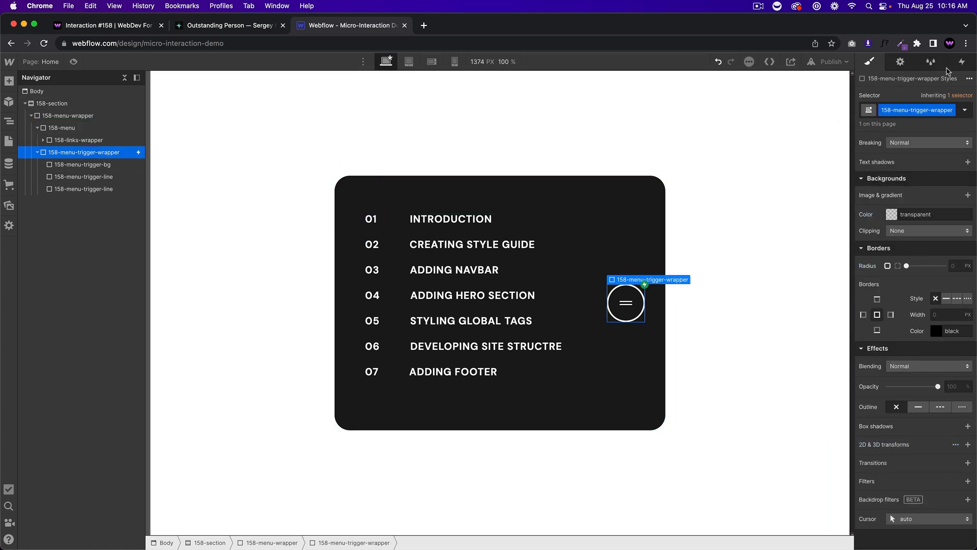
{"action": "left_click", "coordinate": [962, 62]}
{"action": "left_click", "coordinate": [916, 119]}
{"action": "left_click", "coordinate": [902, 181]}
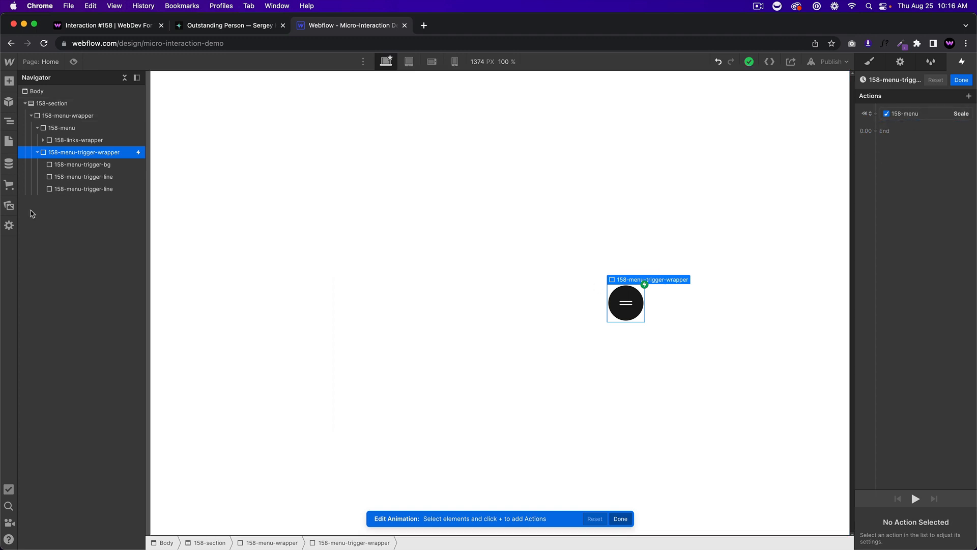
{"action": "left_click", "coordinate": [924, 114]}
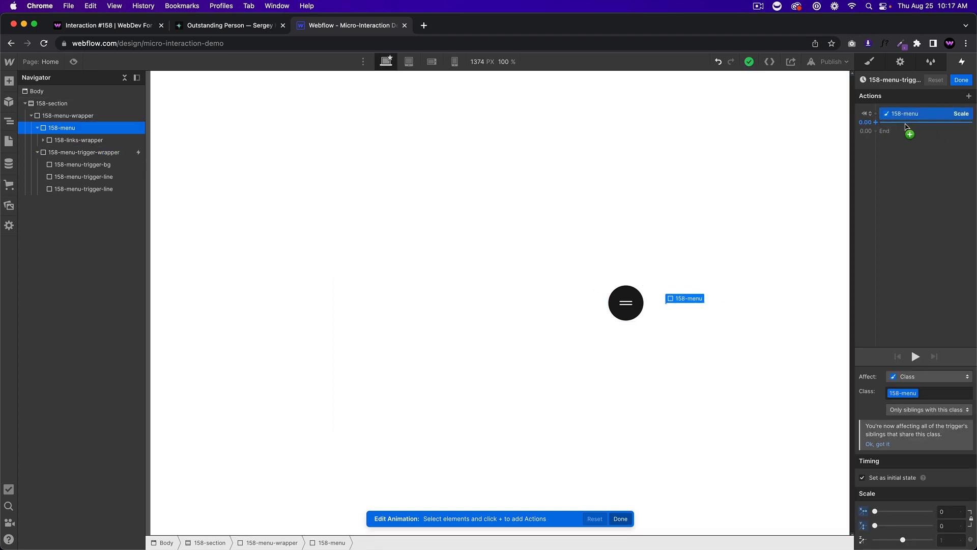
{"action": "left_click", "coordinate": [909, 130]}
{"action": "left_click", "coordinate": [886, 214]}
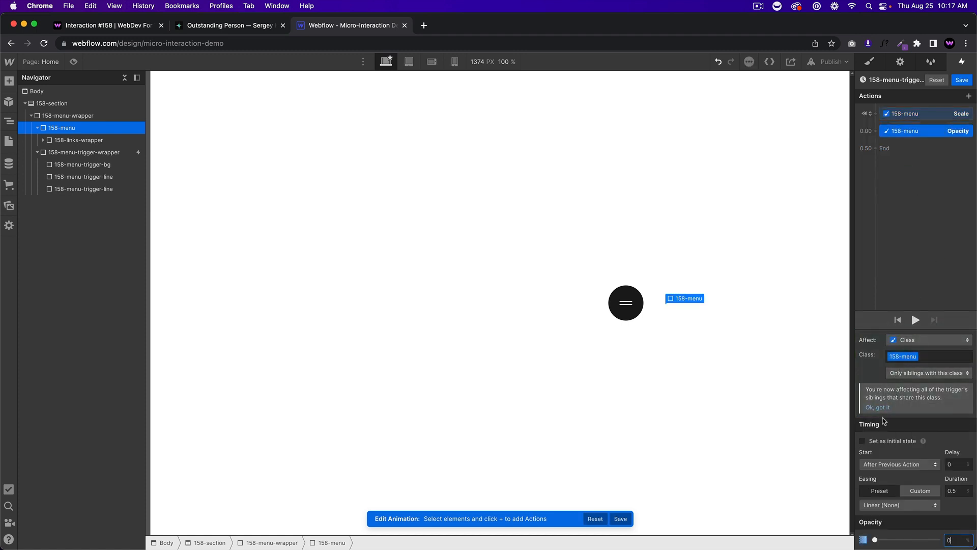
{"action": "left_click", "coordinate": [877, 442]}
{"action": "left_click", "coordinate": [919, 114]}
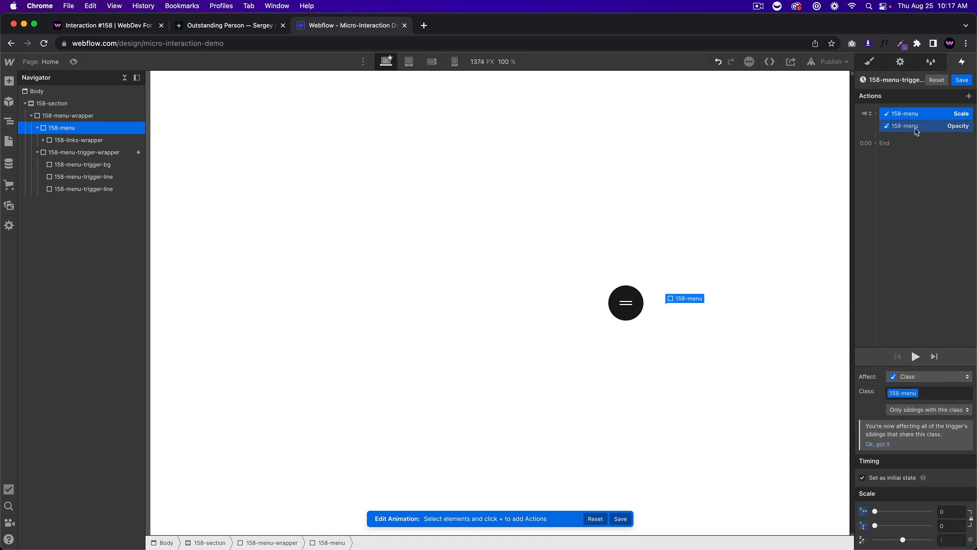
{"action": "left_click", "coordinate": [923, 123]}
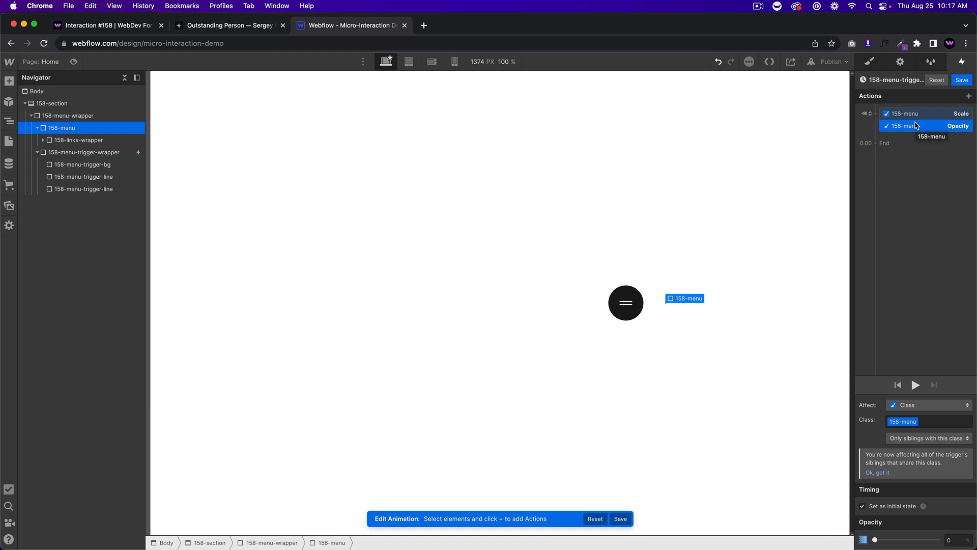
Step: Expand 158-links-wrapper, select its first link block, and replay the menu animation on the Interaction #158 page before returning to Webflow
{"action": "left_click", "coordinate": [43, 140]}
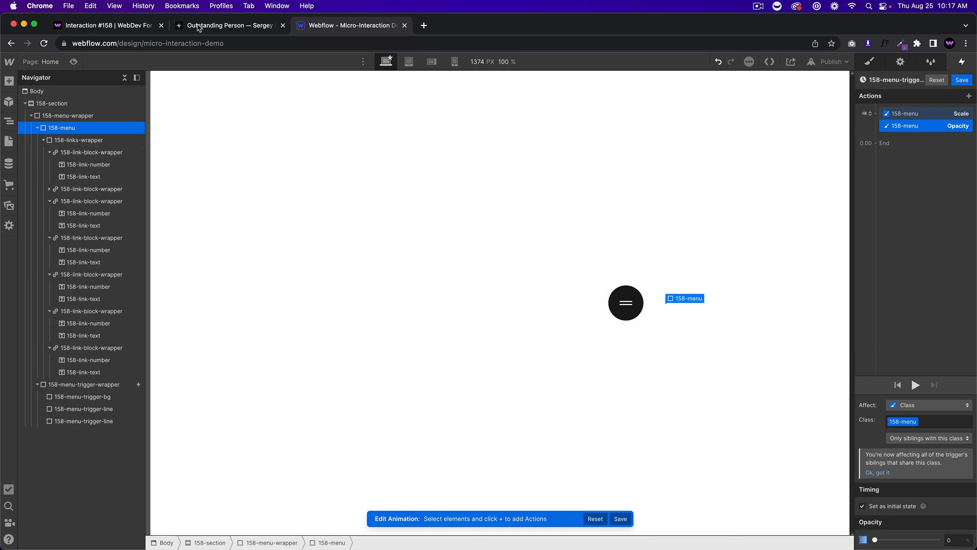
{"action": "left_click", "coordinate": [97, 154]}
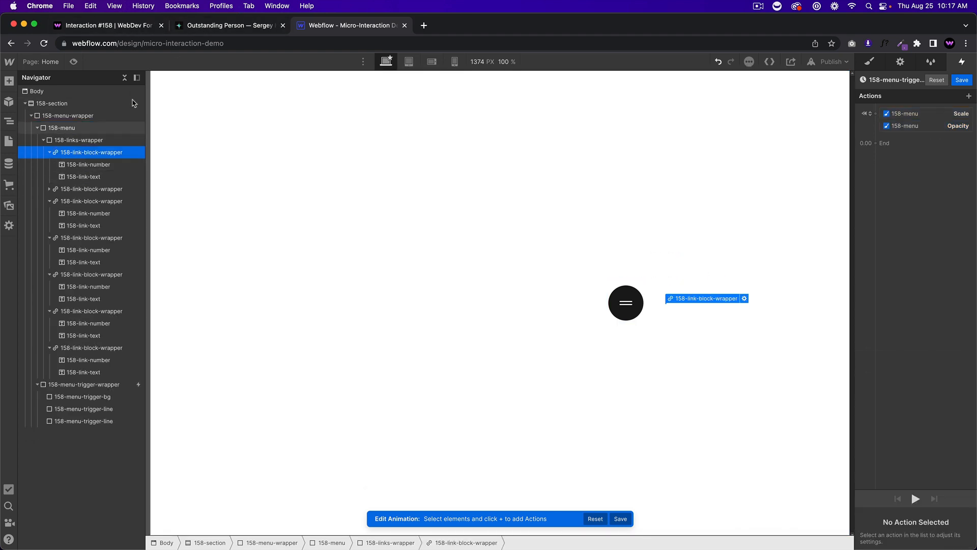
{"action": "left_click", "coordinate": [118, 26]}
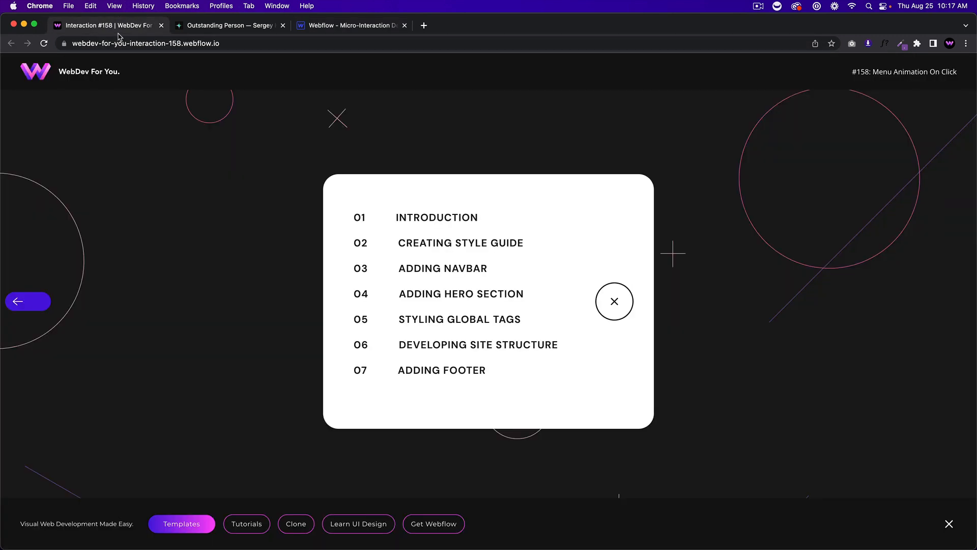
{"action": "left_click", "coordinate": [611, 311]}
{"action": "left_click", "coordinate": [613, 305]}
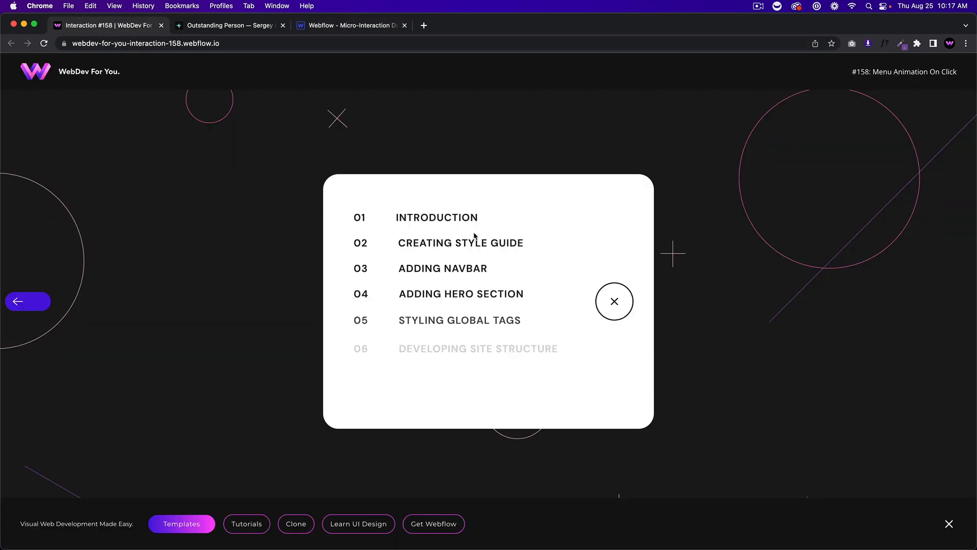
{"action": "left_click", "coordinate": [336, 27]}
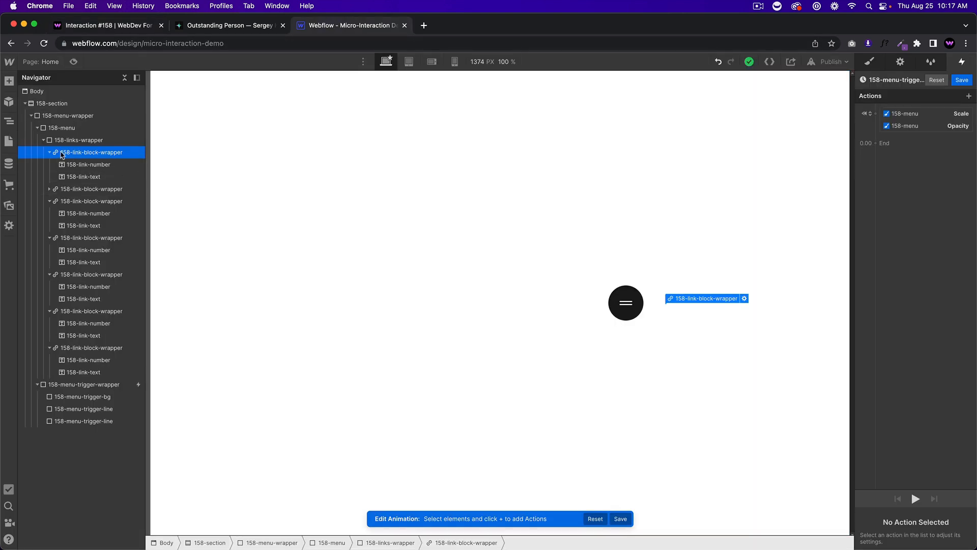
Step: Add a Move action of 10 px on the Y axis for the first 158-link-block-wrapper, affecting only the selected element
{"action": "left_click", "coordinate": [909, 144]}
{"action": "left_click", "coordinate": [909, 169]}
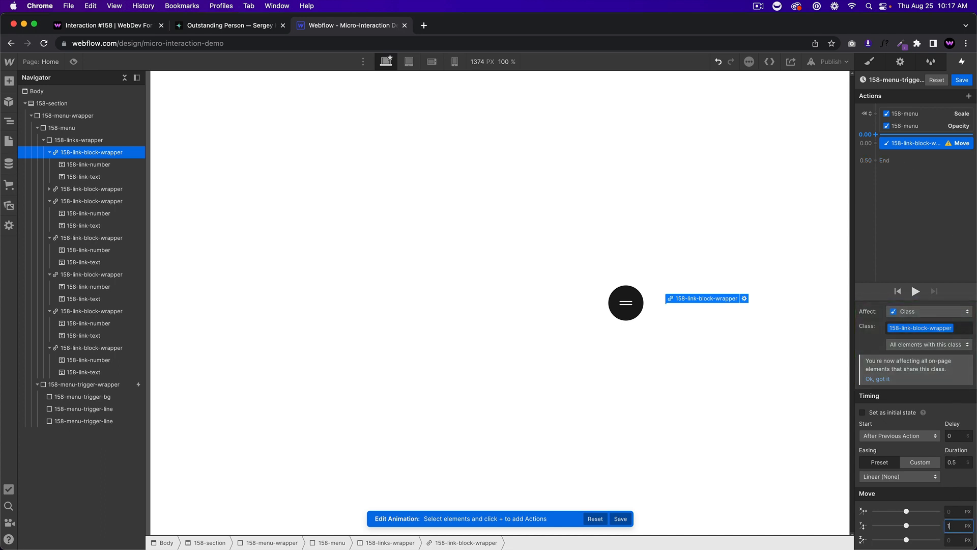
{"action": "key", "text": "Return"}
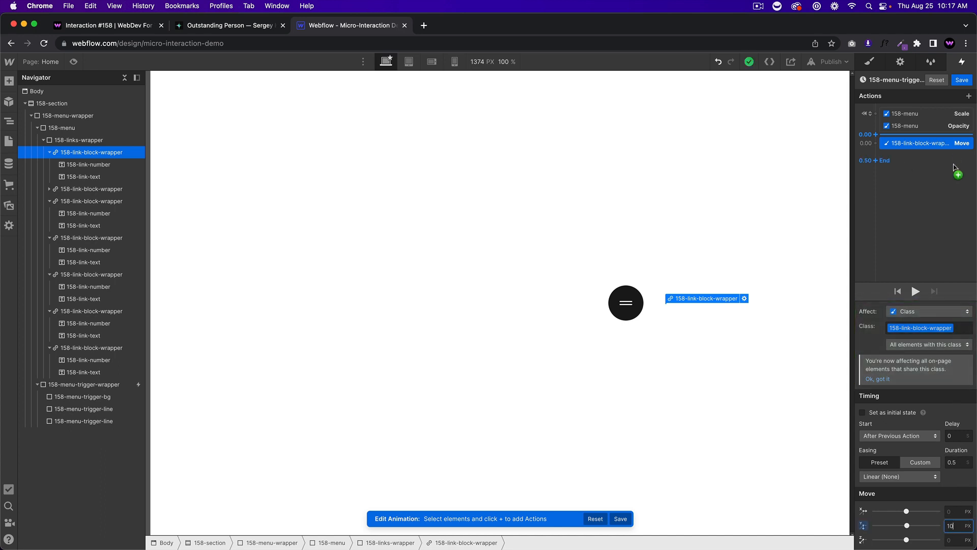
{"action": "left_click", "coordinate": [928, 312]}
{"action": "left_click", "coordinate": [908, 290]}
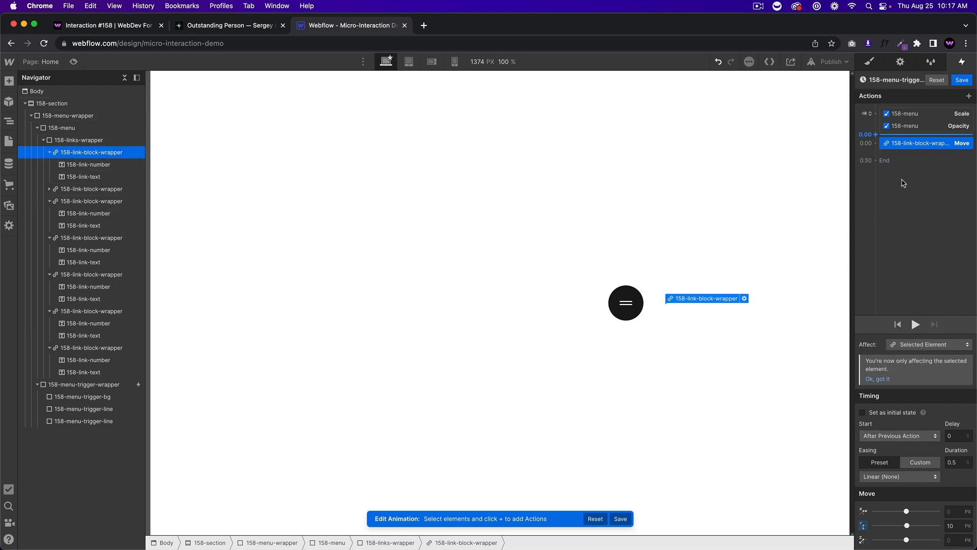
Step: Add an Opacity action at 0% for the first link block and set both it and the Move action as initial state
{"action": "left_click", "coordinate": [910, 153]}
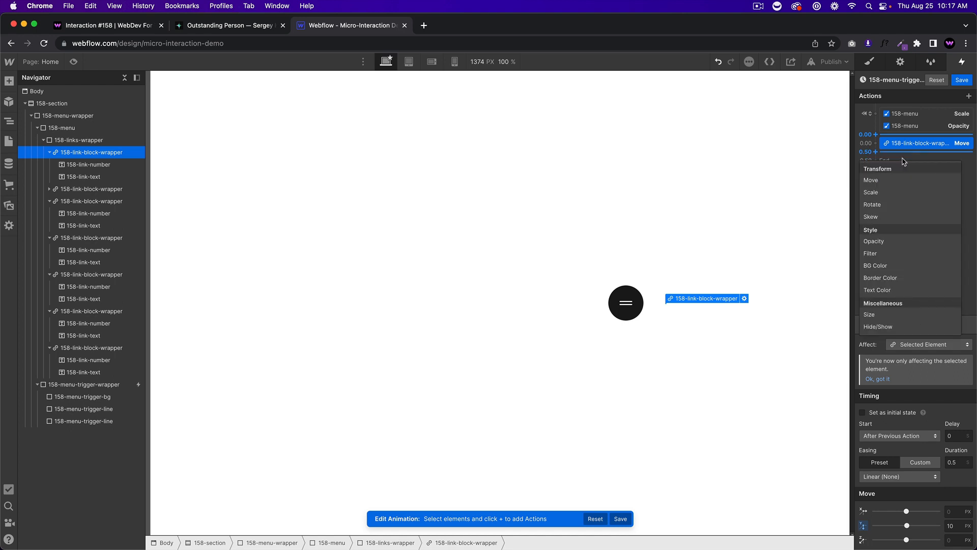
{"action": "left_click", "coordinate": [908, 147]}
{"action": "left_click", "coordinate": [898, 151]}
{"action": "left_click", "coordinate": [891, 242]}
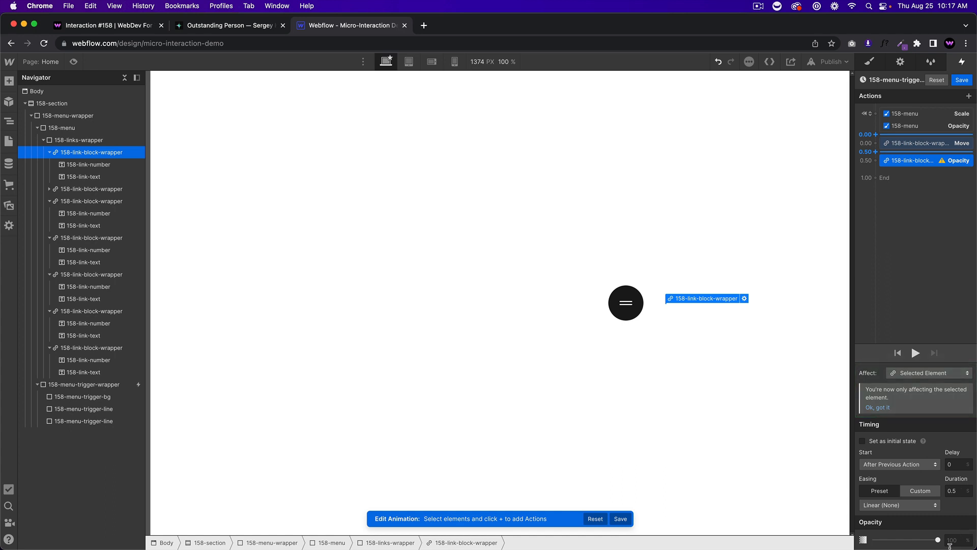
{"action": "type", "text": "0"}
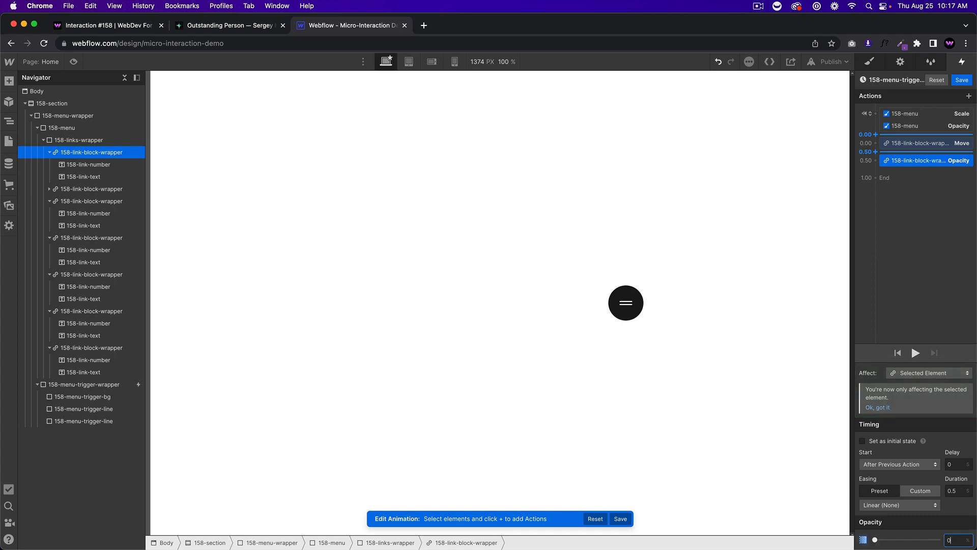
{"action": "left_click", "coordinate": [870, 444]}
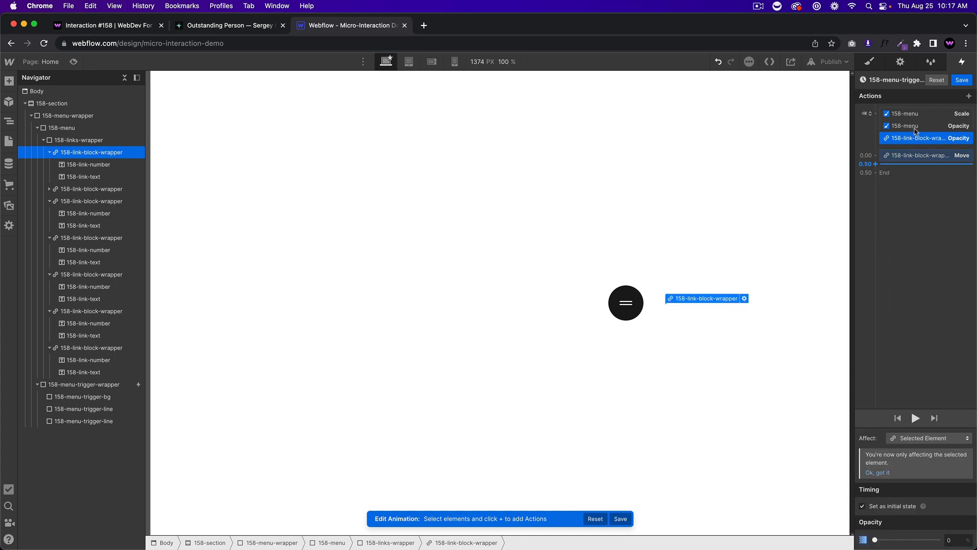
{"action": "left_click", "coordinate": [917, 156]}
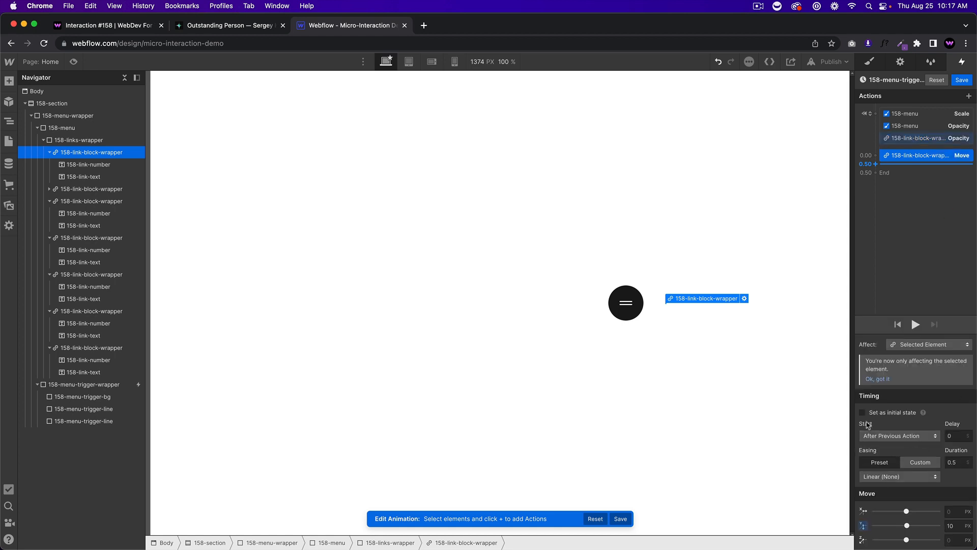
{"action": "left_click", "coordinate": [862, 413]}
Step: Duplicate the first link block's Opacity and Move pair six times
{"action": "left_click", "coordinate": [926, 142], "text": "shift"}
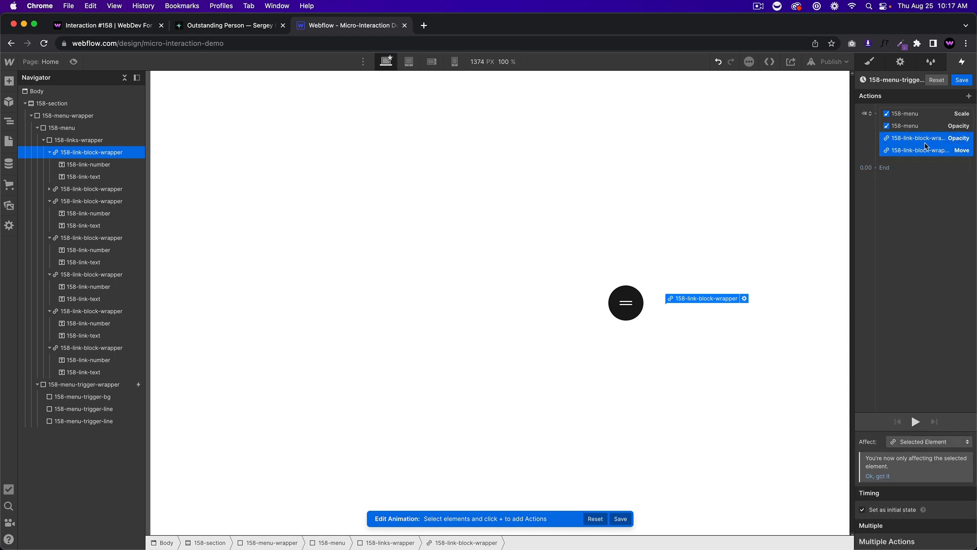
{"action": "right_click", "coordinate": [922, 143]}
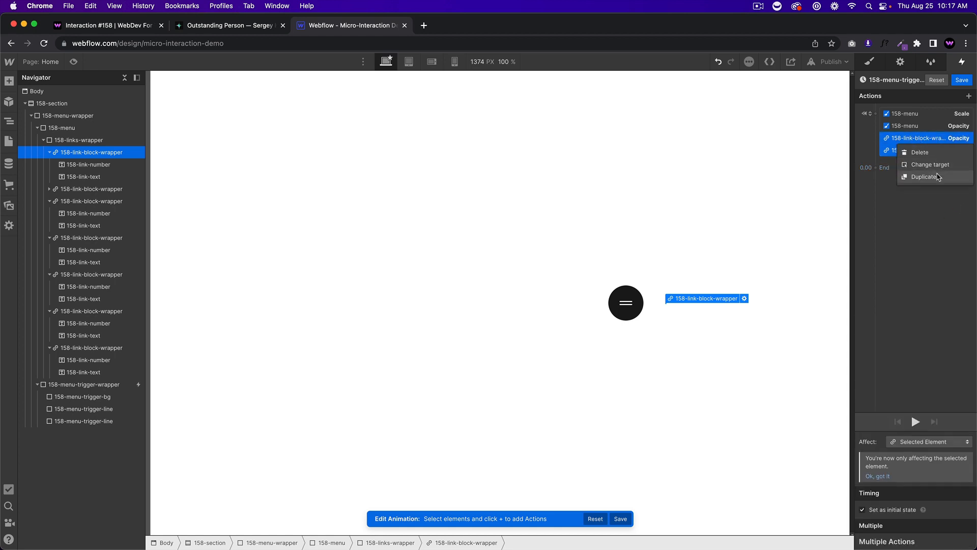
{"action": "left_click", "coordinate": [919, 175]}
{"action": "right_click", "coordinate": [919, 174]}
{"action": "left_click", "coordinate": [921, 208]}
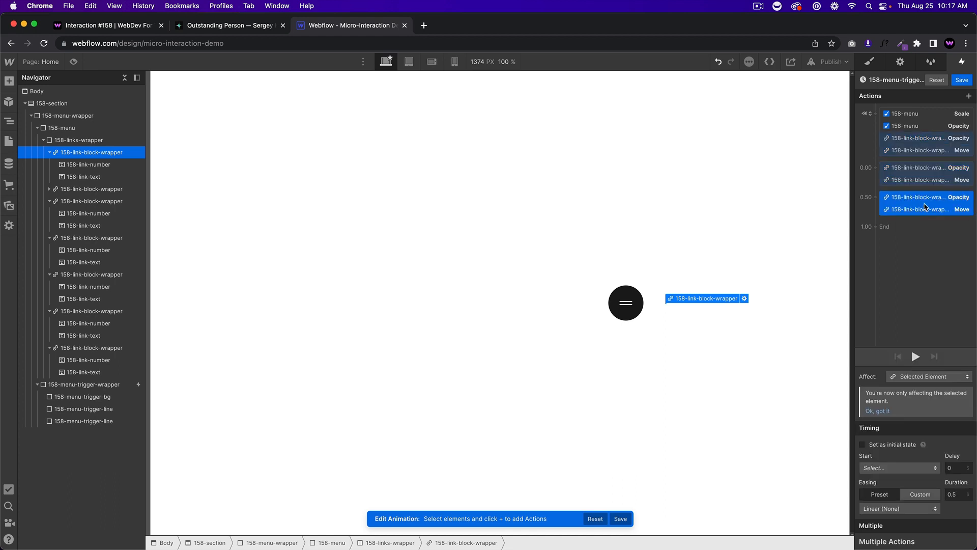
{"action": "right_click", "coordinate": [924, 206]}
{"action": "left_click", "coordinate": [926, 240]}
{"action": "right_click", "coordinate": [927, 241]}
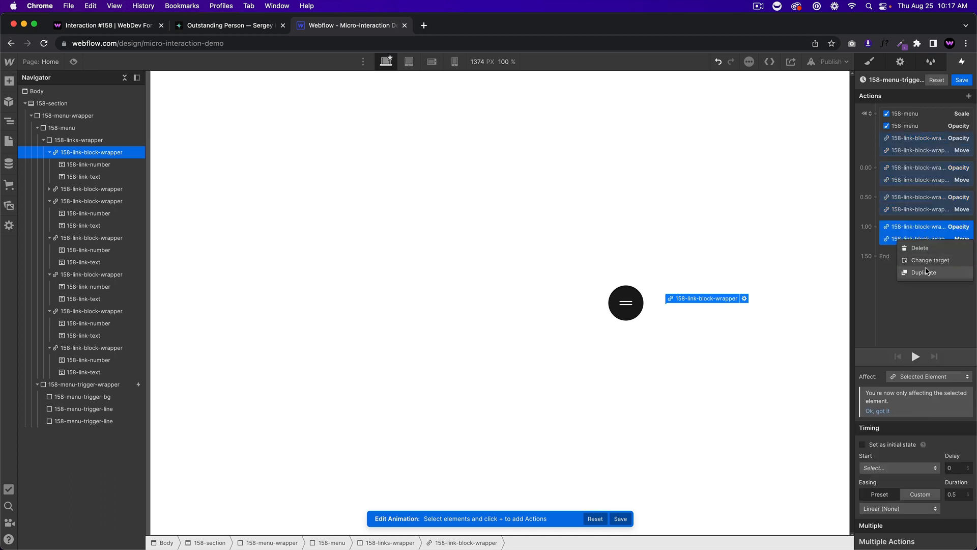
{"action": "left_click", "coordinate": [926, 274]}
{"action": "right_click", "coordinate": [927, 270]}
{"action": "left_click", "coordinate": [939, 306]}
{"action": "right_click", "coordinate": [929, 298]}
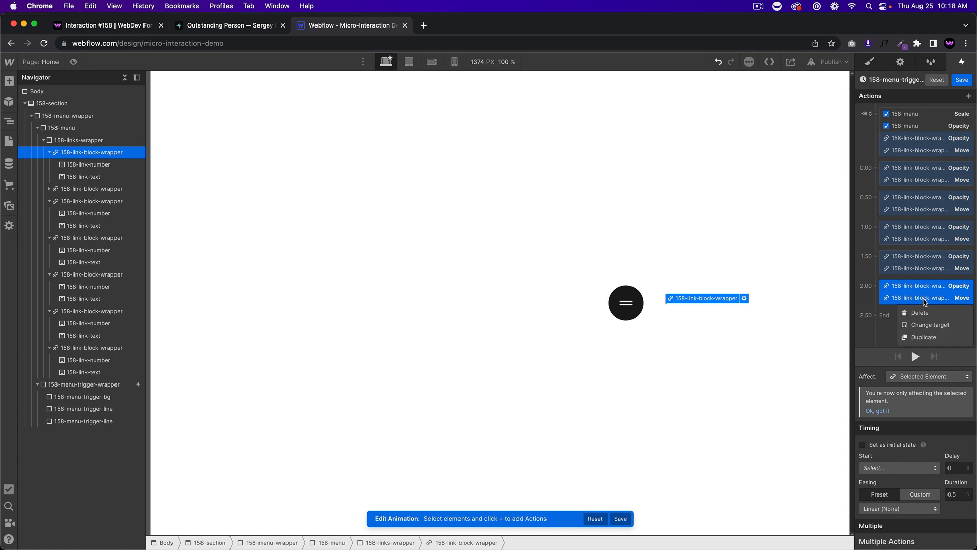
{"action": "left_click", "coordinate": [924, 333]}
Step: Change the target of the first duplicated Opacity and Move pair to the second 158-link-block-wrapper
{"action": "left_click", "coordinate": [919, 175]}
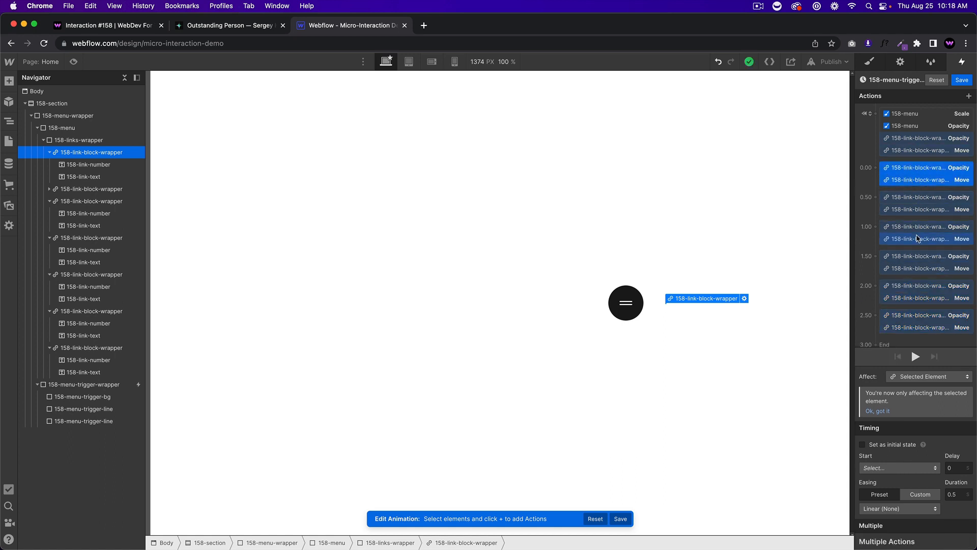
{"action": "right_click", "coordinate": [929, 186]}
{"action": "left_click", "coordinate": [914, 191]}
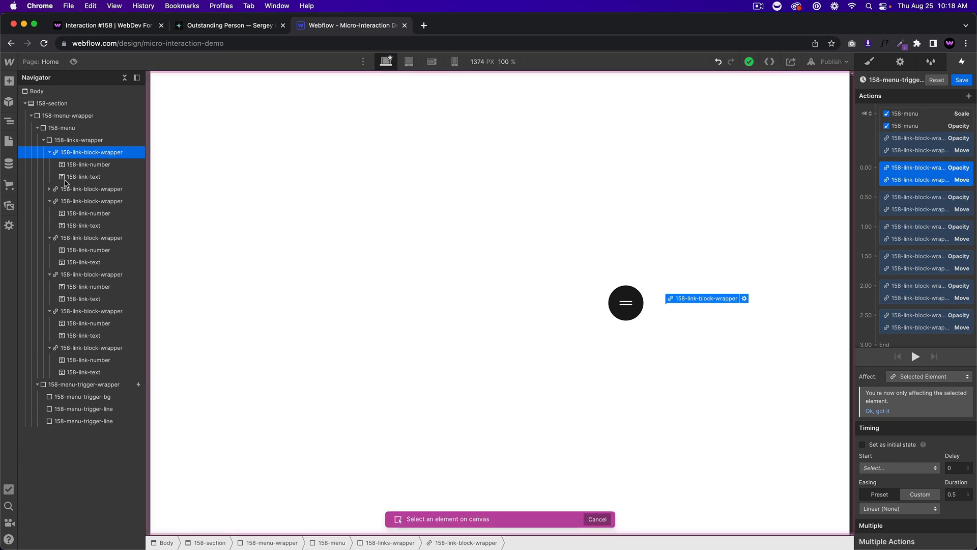
{"action": "left_click", "coordinate": [94, 193]}
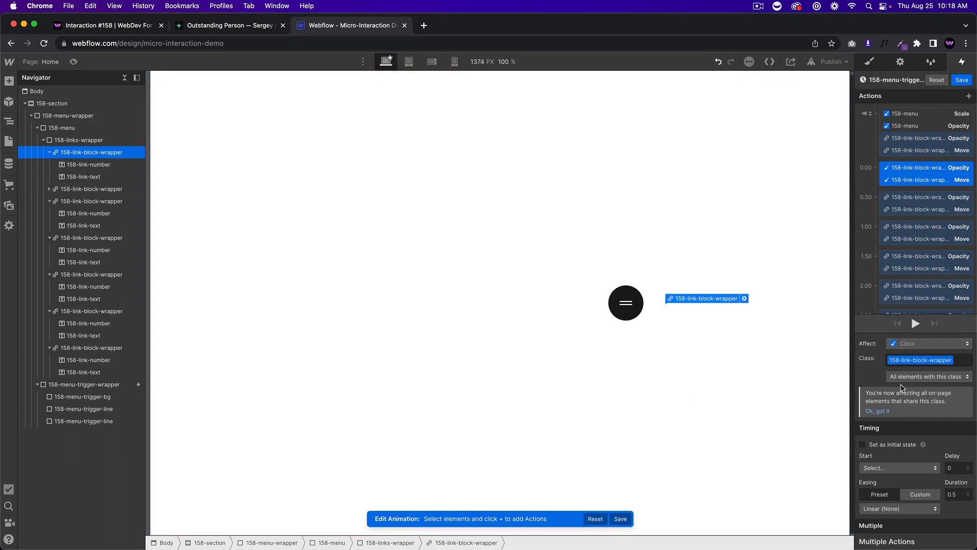
{"action": "left_click", "coordinate": [904, 380]}
{"action": "left_click", "coordinate": [908, 341]}
{"action": "left_click", "coordinate": [916, 159]}
{"action": "left_click", "coordinate": [916, 159]}
{"action": "left_click", "coordinate": [916, 178]}
Step: Change the target of the Opacity and Move pair at 0.50 to the third 158-link-block-wrapper
{"action": "left_click", "coordinate": [918, 198]}
{"action": "left_click", "coordinate": [915, 209], "text": "shift"}
{"action": "right_click", "coordinate": [918, 200]}
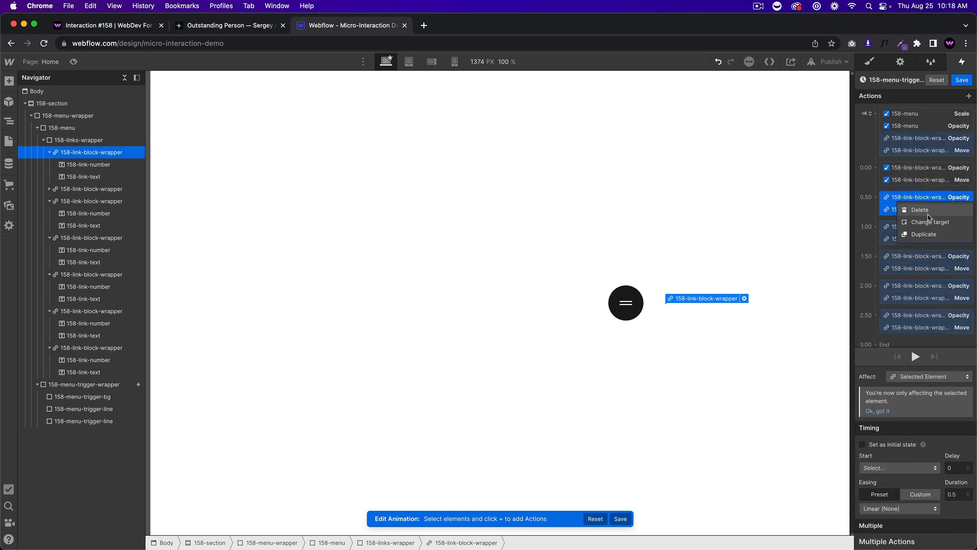
{"action": "left_click", "coordinate": [927, 221]}
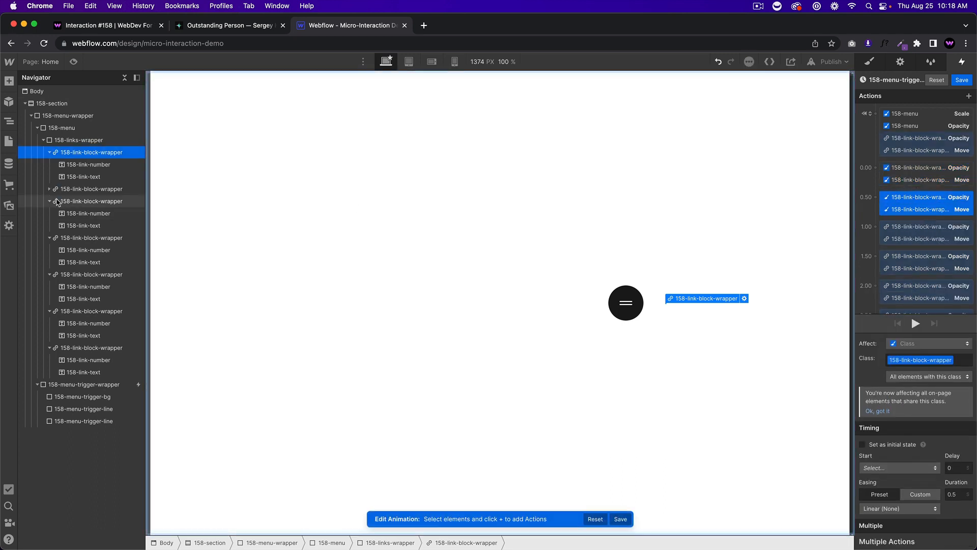
Step: Change the target of the Opacity and Move pair at 1.00 to the fourth 158-link-block-wrapper
{"action": "left_click", "coordinate": [919, 227]}
{"action": "right_click", "coordinate": [919, 228]}
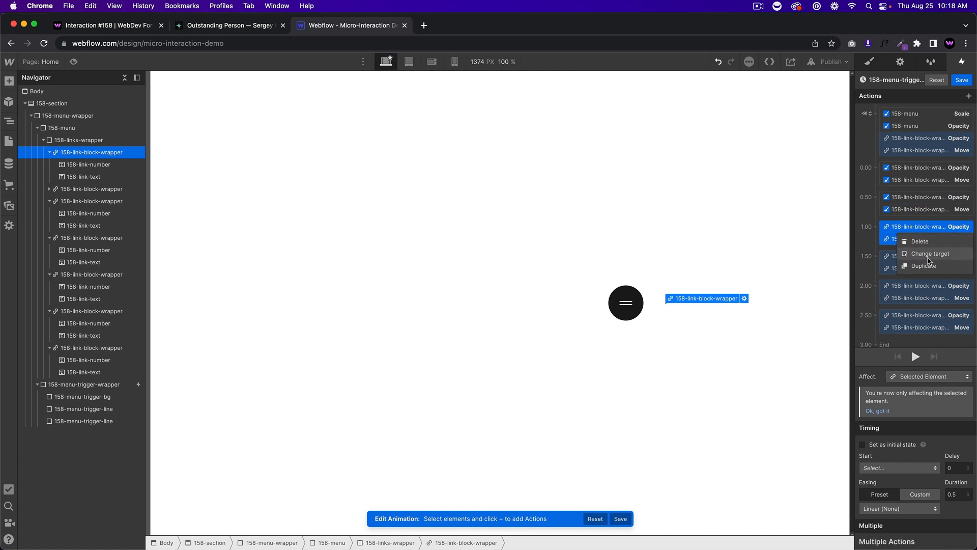
{"action": "left_click", "coordinate": [929, 260]}
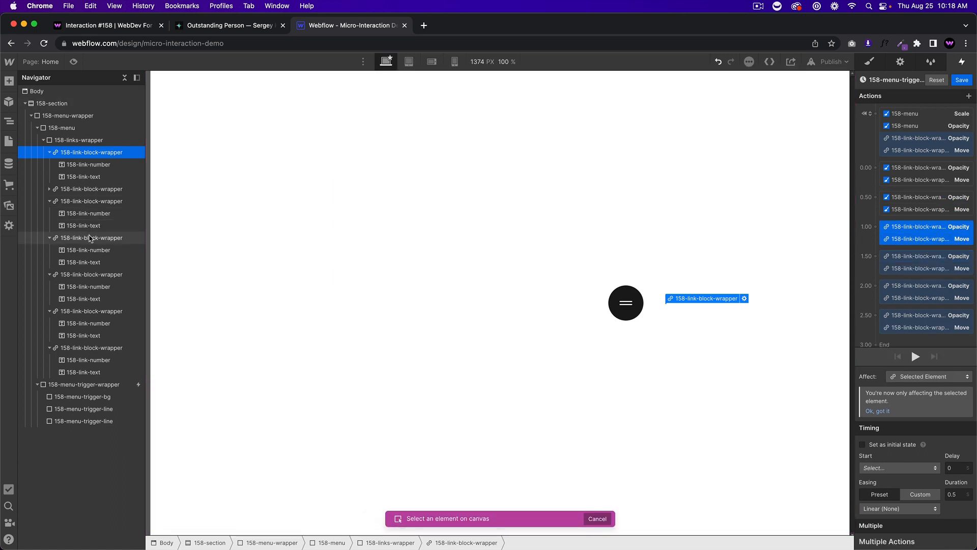
{"action": "left_click", "coordinate": [89, 238]}
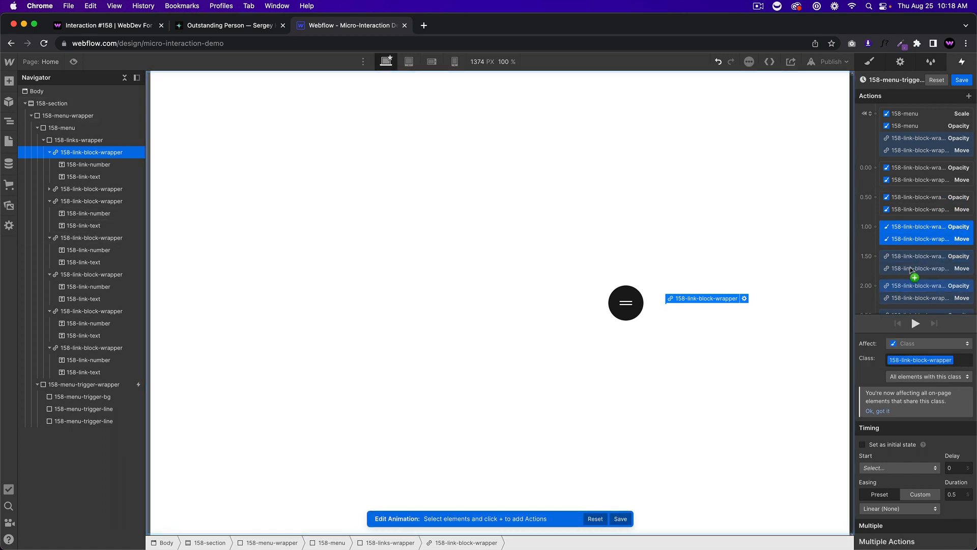
Step: Collapse all expanded 158-link-block-wrapper elements in the page structure so only the seven wrappers are listed
{"action": "left_click", "coordinate": [926, 266]}
{"action": "left_click", "coordinate": [53, 203]}
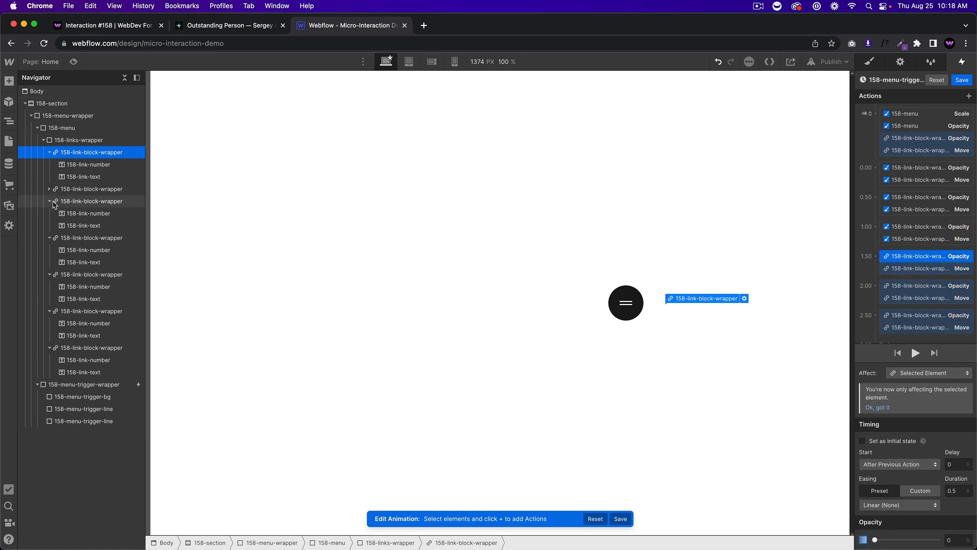
{"action": "left_click", "coordinate": [51, 203]}
{"action": "left_click", "coordinate": [50, 152]}
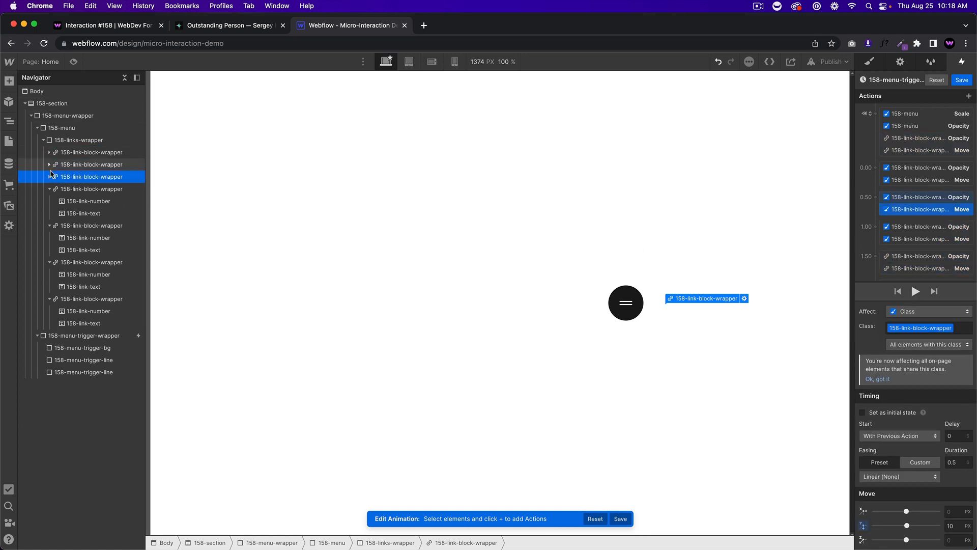
{"action": "left_click", "coordinate": [49, 190]}
{"action": "left_click", "coordinate": [49, 202]}
{"action": "left_click", "coordinate": [50, 214]}
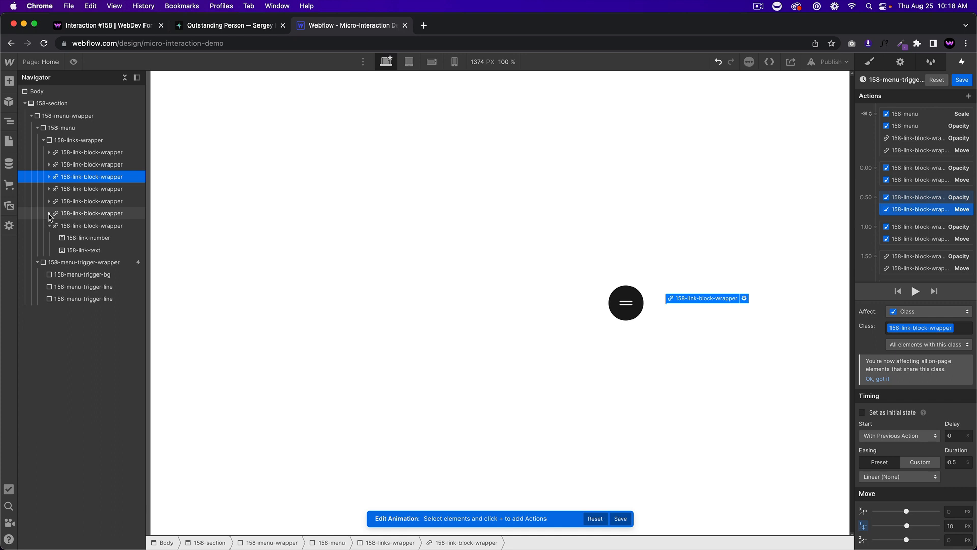
{"action": "left_click", "coordinate": [48, 226]}
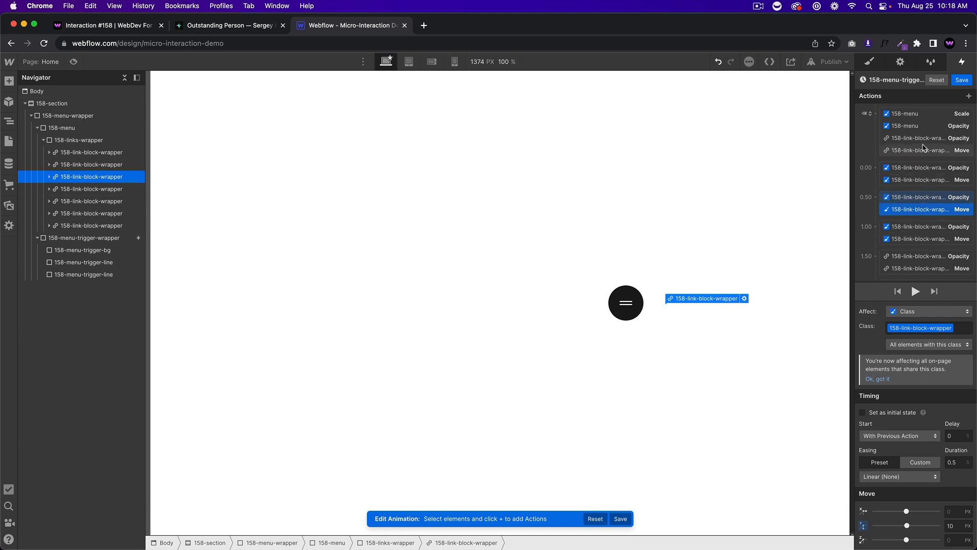
Step: Check the retargeted link actions and change the target of the pair at 1.50 to the fifth 158-link-block-wrapper
{"action": "scroll", "coordinate": [920, 196], "scroll_direction": "down", "scroll_amount": 2}
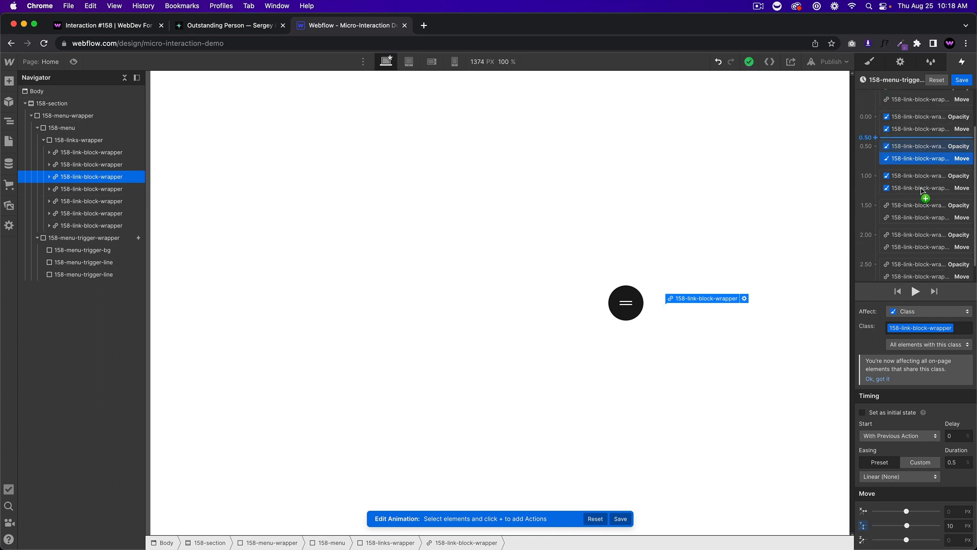
{"action": "scroll", "coordinate": [925, 197], "scroll_direction": "up", "scroll_amount": 2}
{"action": "left_click", "coordinate": [915, 150]}
{"action": "left_click", "coordinate": [915, 168]}
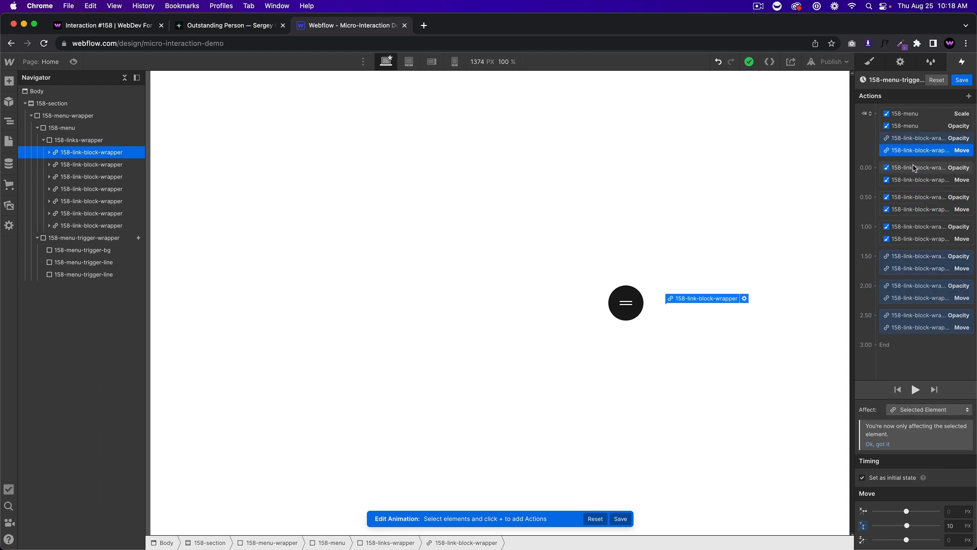
{"action": "left_click", "coordinate": [914, 198]}
{"action": "left_click", "coordinate": [918, 230]}
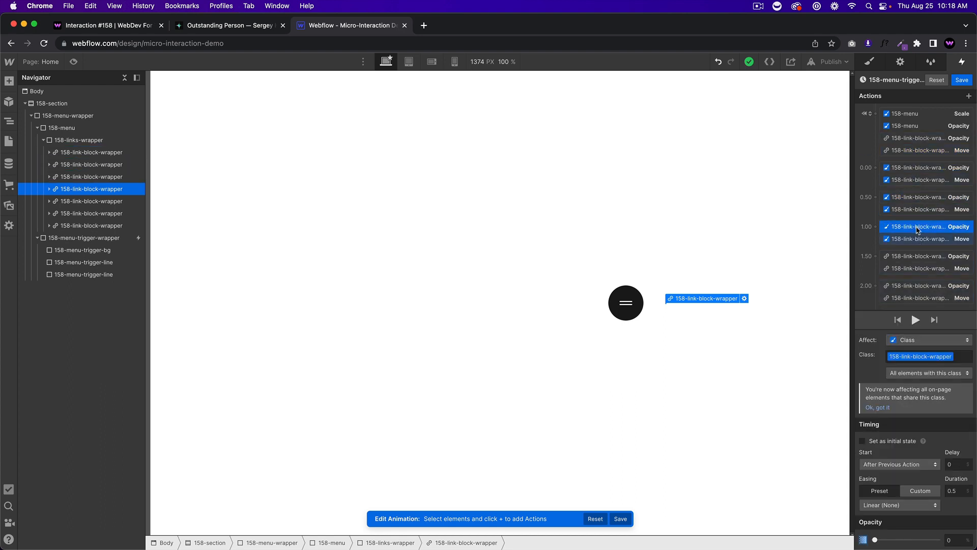
{"action": "left_click", "coordinate": [912, 258]}
{"action": "right_click", "coordinate": [912, 260]}
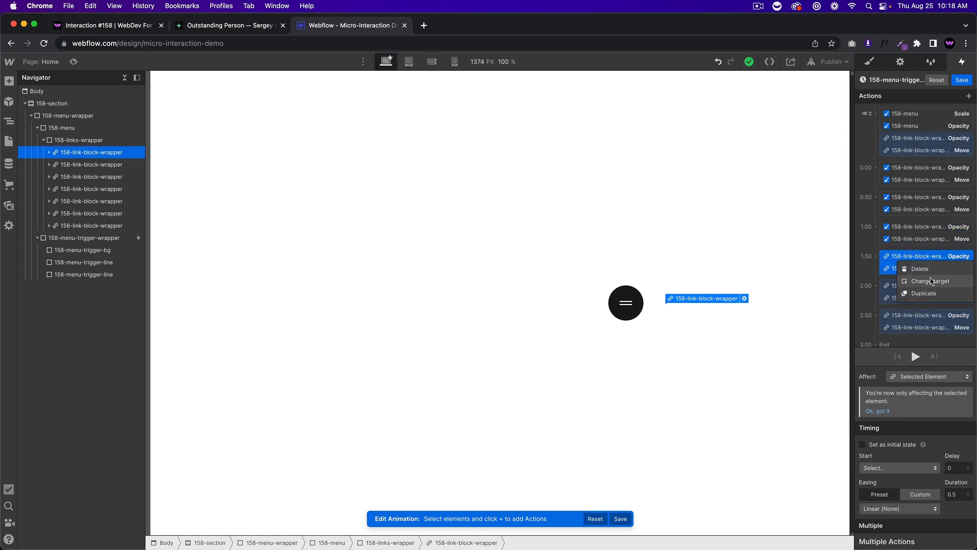
{"action": "left_click", "coordinate": [876, 279]}
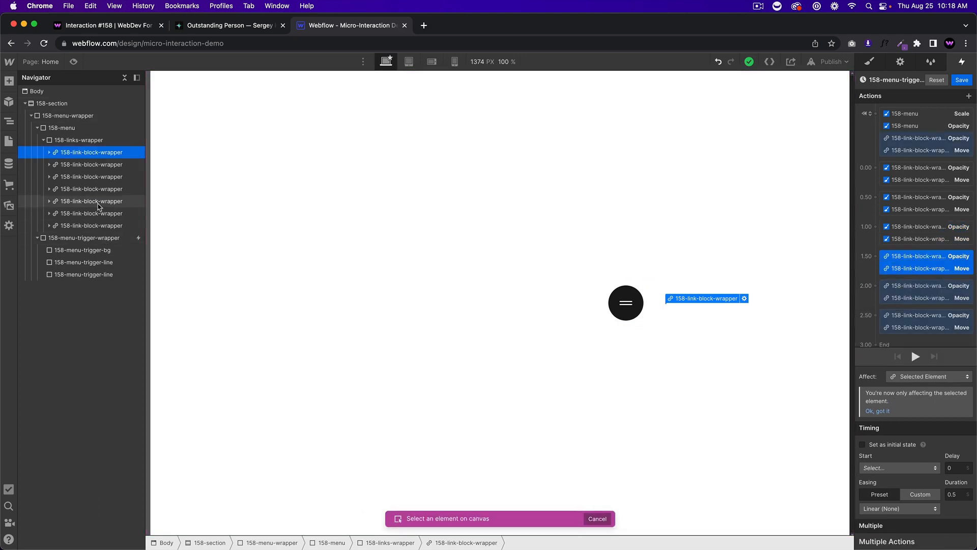
{"action": "left_click", "coordinate": [97, 213]}
Step: Change the target of the Opacity and Move pair at 2.00 to the sixth 158-link-block-wrapper
{"action": "left_click", "coordinate": [908, 249]}
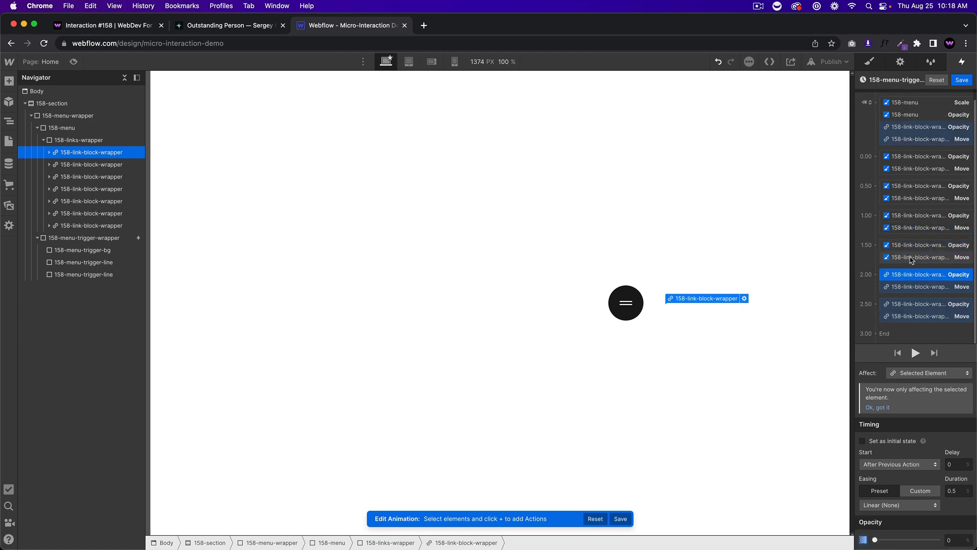
{"action": "left_click", "coordinate": [911, 289], "text": "shift"}
{"action": "right_click", "coordinate": [913, 280]}
{"action": "left_click", "coordinate": [932, 300]}
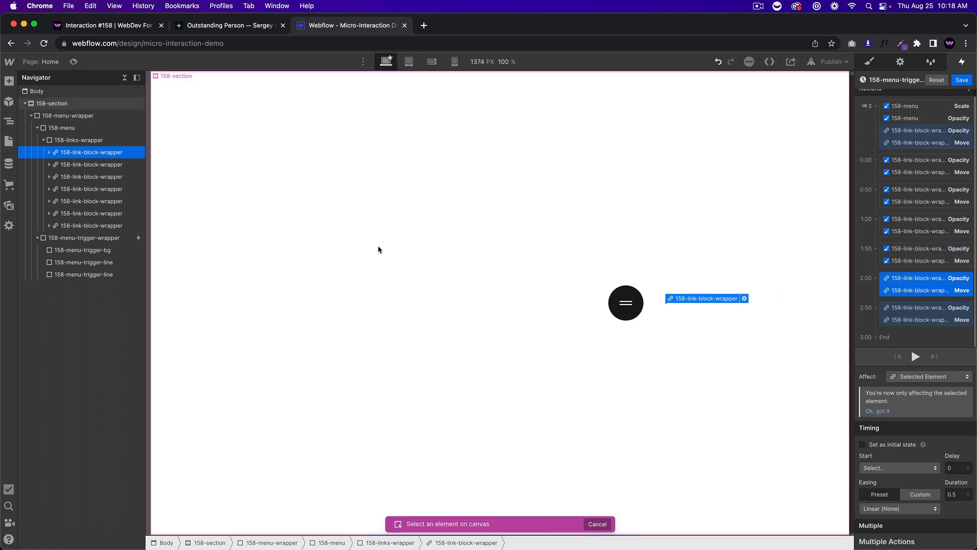
{"action": "left_click", "coordinate": [93, 217]}
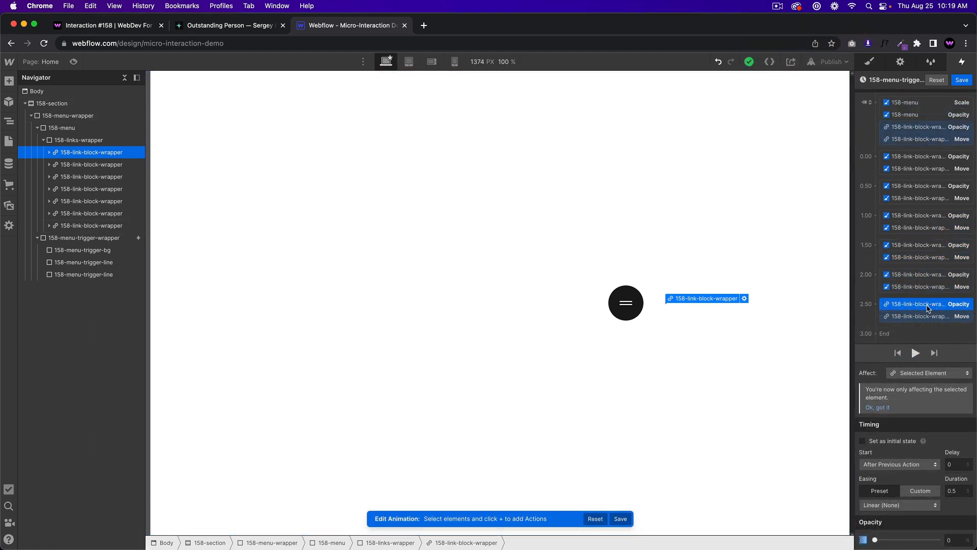
Step: Change the target of the Opacity and Move pair at 2.50 to the seventh 158-link-block-wrapper
{"action": "left_click", "coordinate": [914, 318], "text": "shift"}
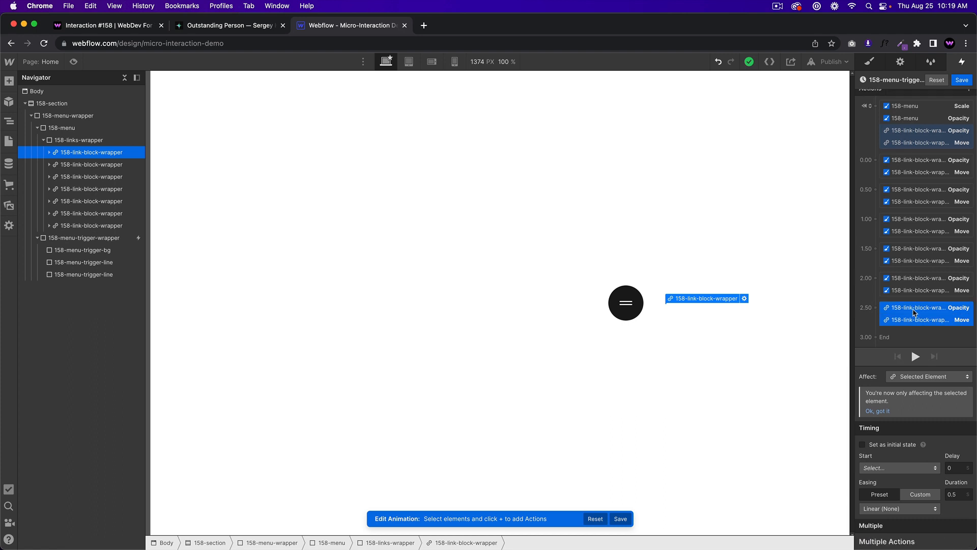
{"action": "right_click", "coordinate": [914, 312]}
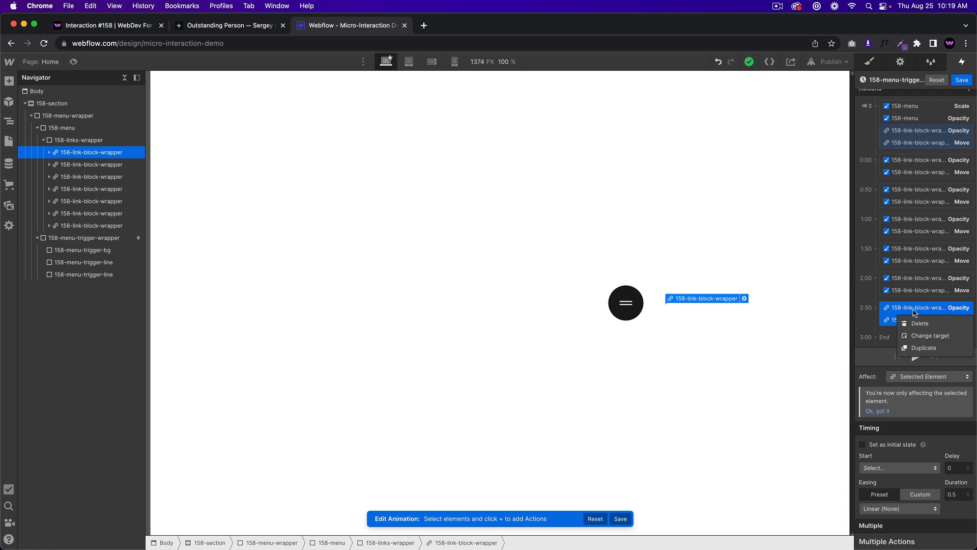
{"action": "left_click", "coordinate": [929, 336]}
{"action": "left_click", "coordinate": [93, 229]}
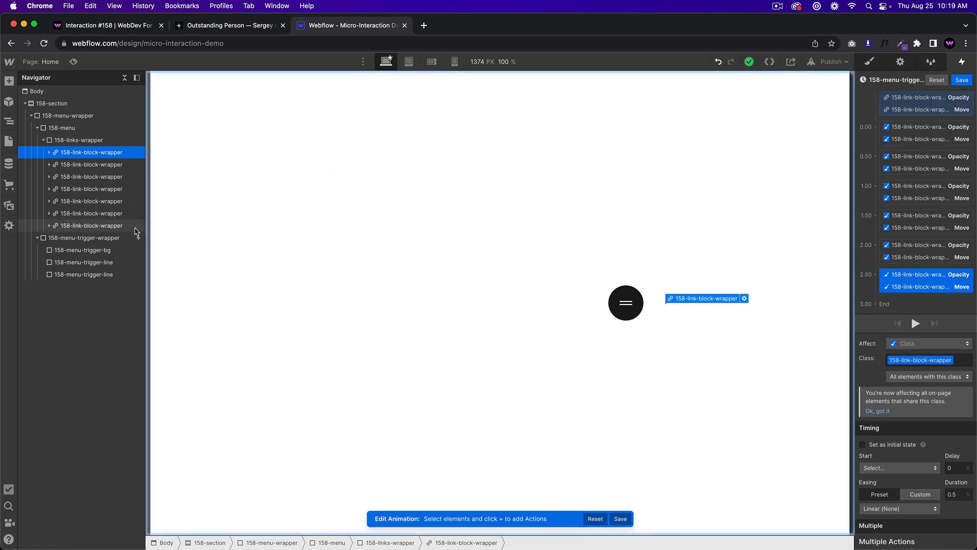
Step: Make the second link block's Opacity and Move pair affect only the selected element instead of the class
{"action": "scroll", "coordinate": [914, 138], "scroll_direction": "down", "scroll_amount": 1}
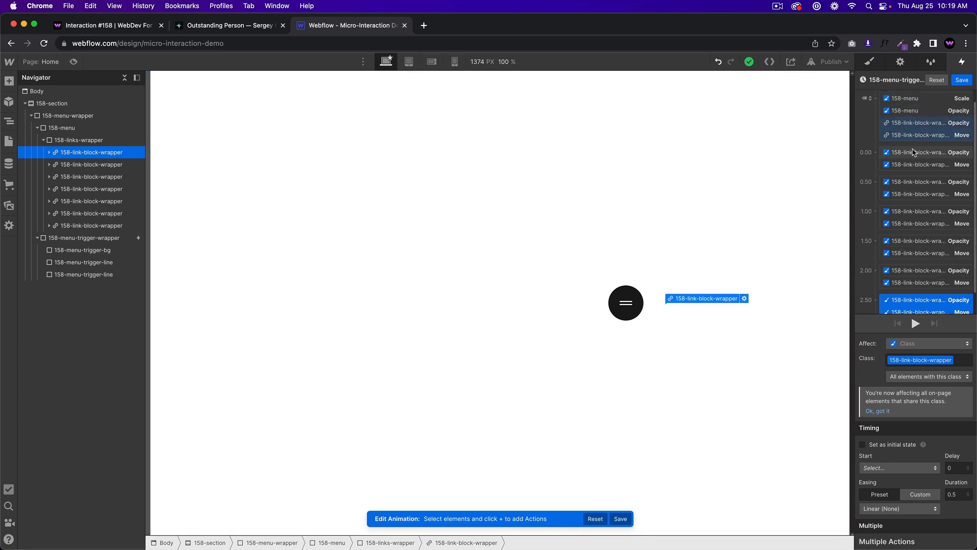
{"action": "left_click", "coordinate": [915, 152]}
{"action": "scroll", "coordinate": [915, 153], "scroll_direction": "down", "scroll_amount": 2}
{"action": "left_click", "coordinate": [921, 287], "text": "shift"}
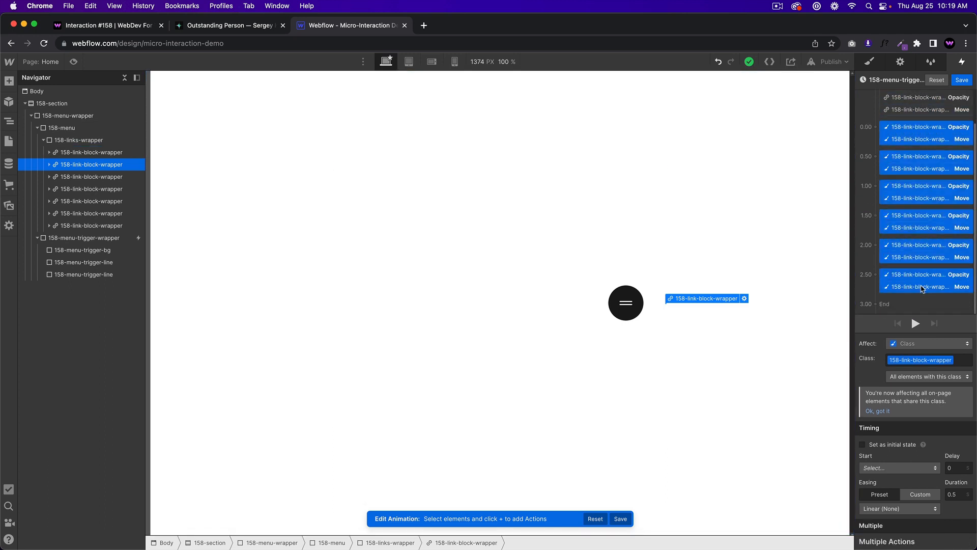
{"action": "left_click", "coordinate": [911, 133]}
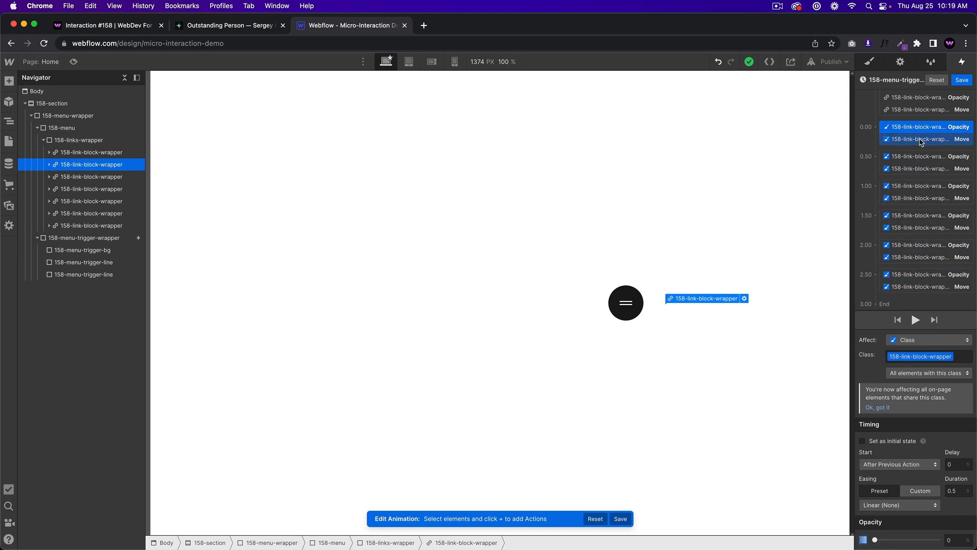
{"action": "left_click_drag", "start_coordinate": [910, 126], "coordinate": [911, 123]}
{"action": "left_click", "coordinate": [930, 340]}
{"action": "left_click", "coordinate": [919, 316]}
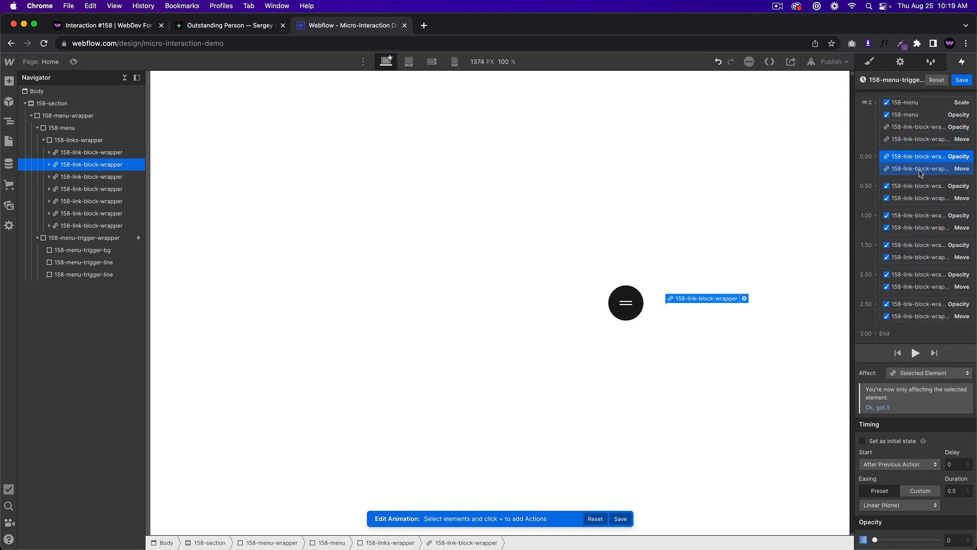
Step: Set the third and fourth link blocks' Opacity and Move pairs to affect only the selected element
{"action": "left_click", "coordinate": [918, 178]}
{"action": "left_click", "coordinate": [917, 178]}
{"action": "left_click", "coordinate": [916, 188]}
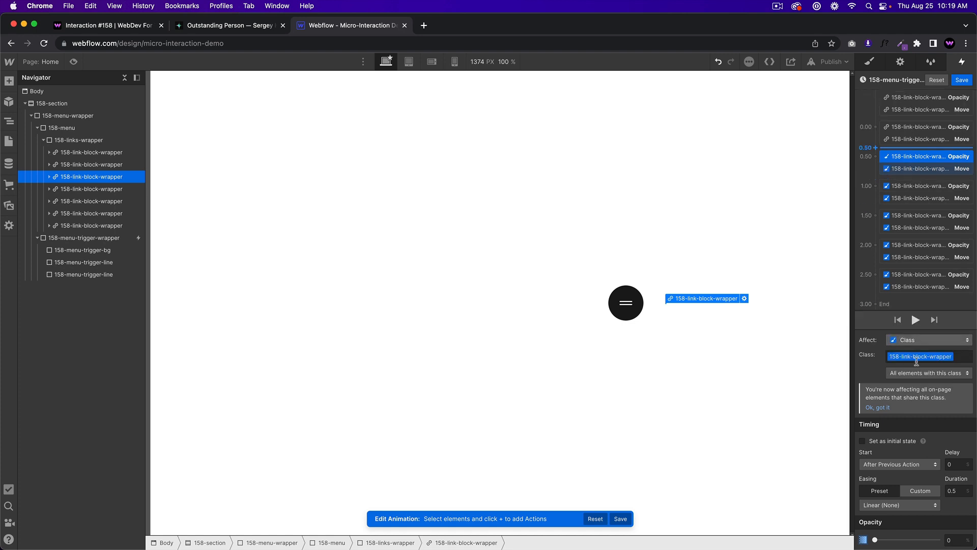
{"action": "left_click", "coordinate": [916, 341]}
{"action": "left_click", "coordinate": [919, 319]}
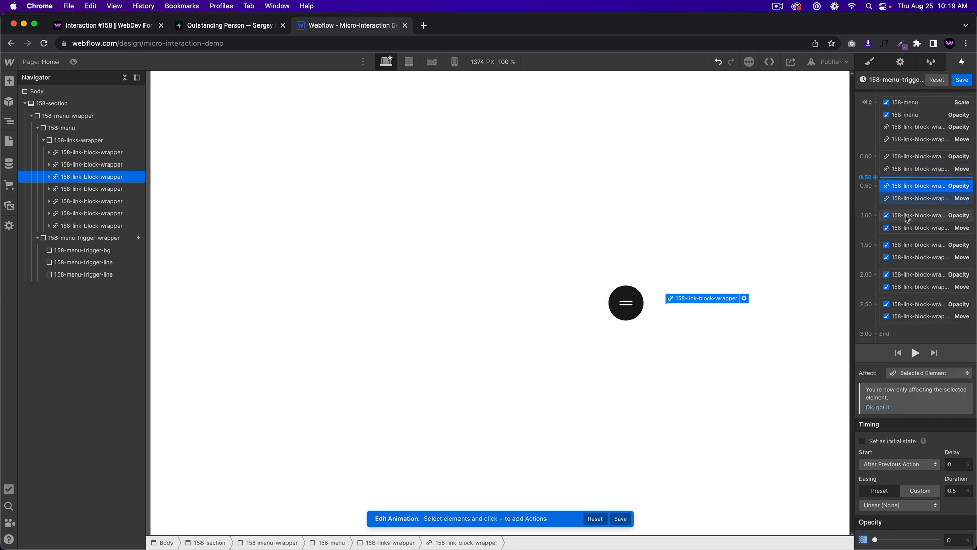
{"action": "left_click", "coordinate": [906, 217]}
{"action": "left_click", "coordinate": [916, 340]}
{"action": "left_click", "coordinate": [919, 318]}
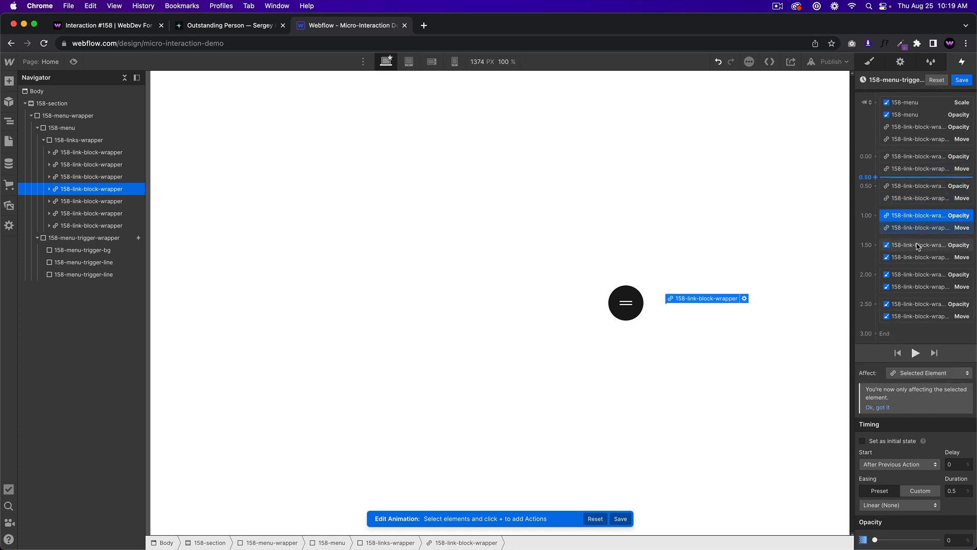
Step: Set the fifth, sixth and seventh link blocks' Opacity and Move pairs to affect only the selected element
{"action": "left_click", "coordinate": [918, 247]}
{"action": "left_click", "coordinate": [916, 340]}
{"action": "left_click", "coordinate": [911, 320]}
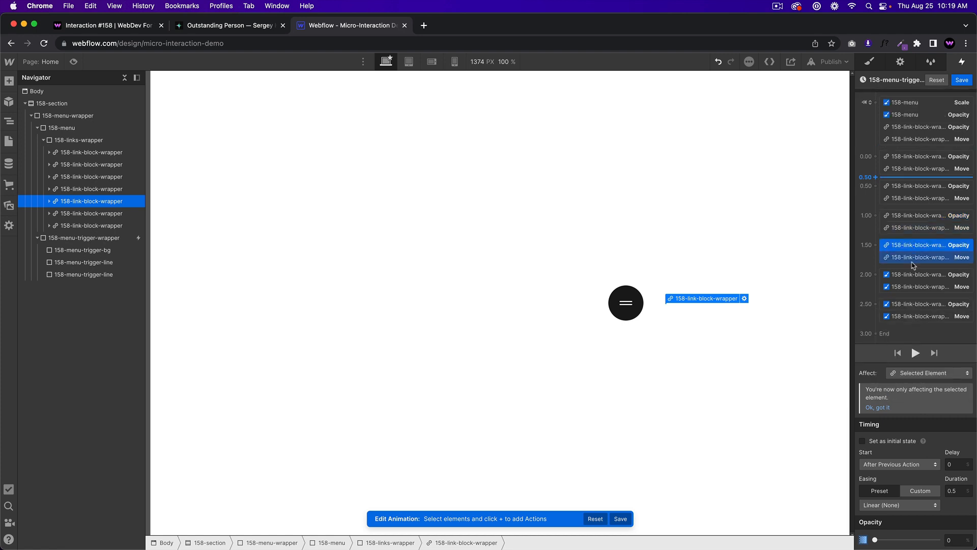
{"action": "left_click", "coordinate": [918, 278]}
{"action": "left_click", "coordinate": [912, 342]}
{"action": "left_click", "coordinate": [916, 317]}
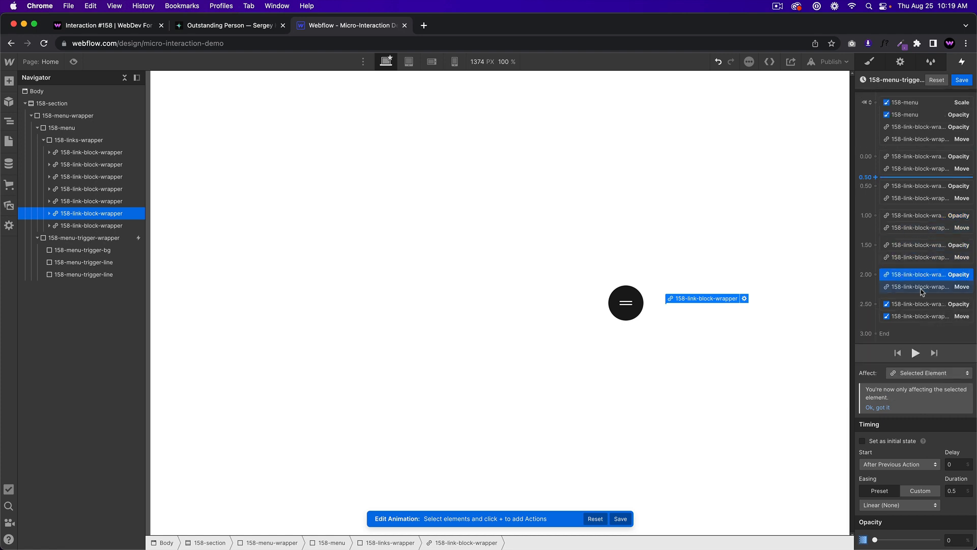
{"action": "left_click", "coordinate": [919, 307]}
{"action": "left_click", "coordinate": [913, 345]}
{"action": "left_click", "coordinate": [918, 318]}
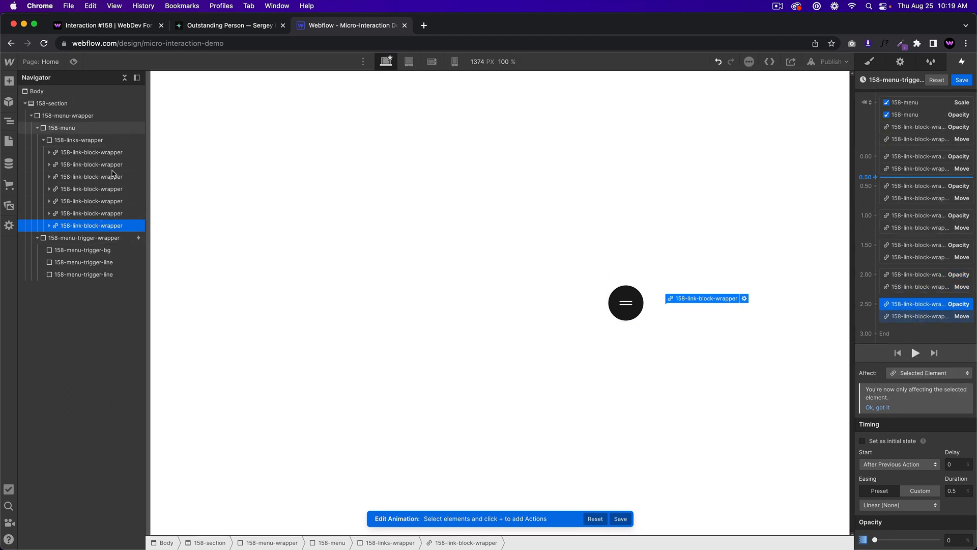
Step: Set the Opacity and Move actions of all seven link blocks as initial state, and clear the selection
{"action": "left_click", "coordinate": [909, 316]}
{"action": "scroll", "coordinate": [913, 256], "scroll_direction": "up", "scroll_amount": 2}
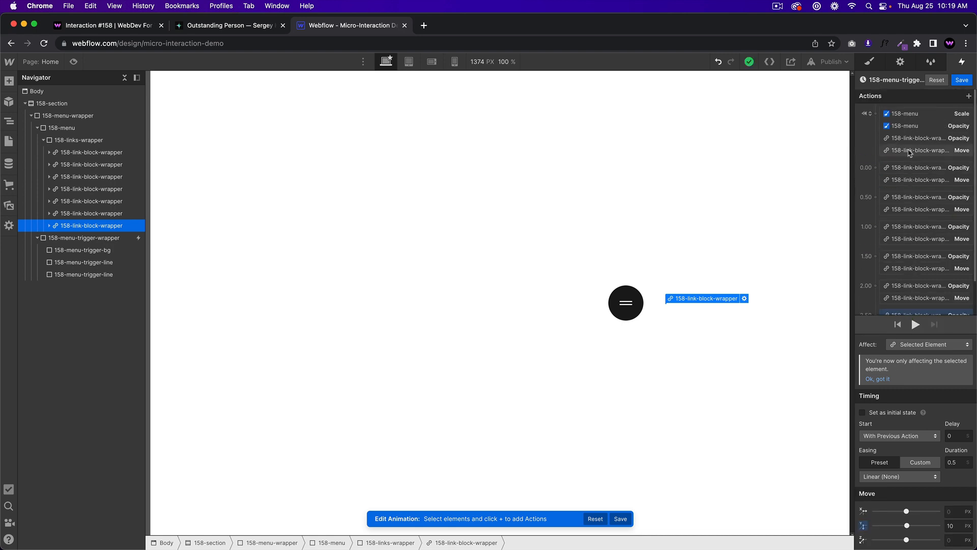
{"action": "left_click", "coordinate": [911, 140], "text": "shift"}
{"action": "scroll", "coordinate": [920, 237], "scroll_direction": "down", "scroll_amount": 1}
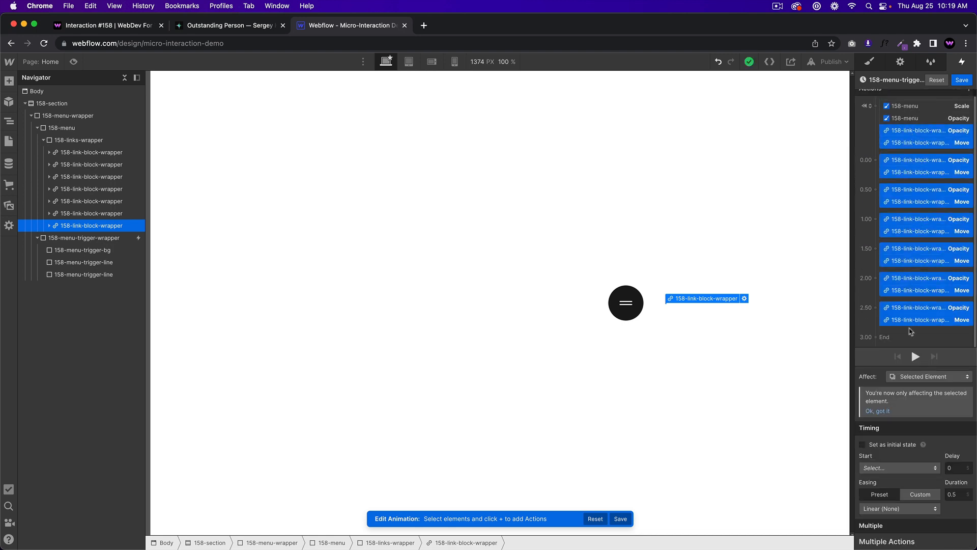
{"action": "left_click", "coordinate": [863, 445]}
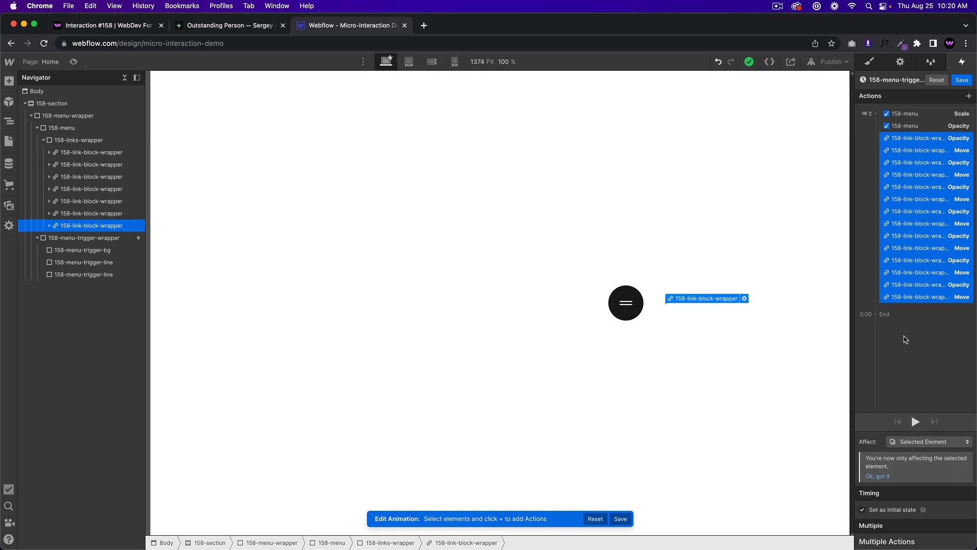
{"action": "left_click", "coordinate": [913, 349]}
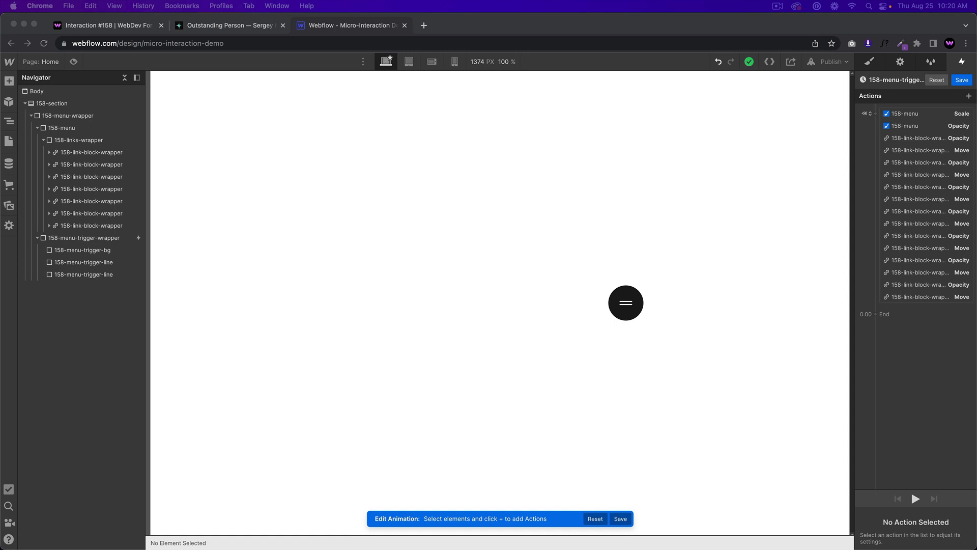
{"action": "left_click", "coordinate": [627, 306]}
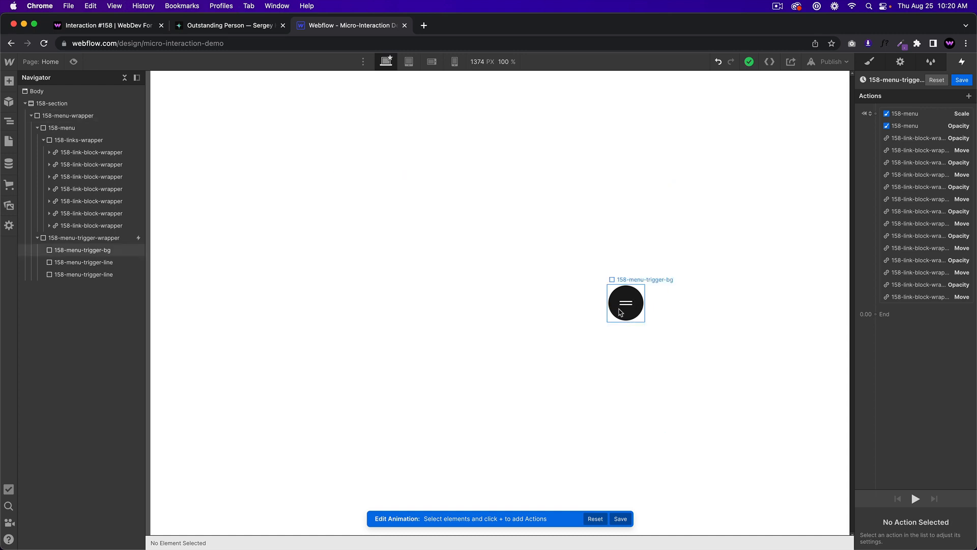
Step: Add a Move action of 3 px on the Y axis to the first menu trigger line, affecting only the selected element
{"action": "left_click", "coordinate": [618, 313]}
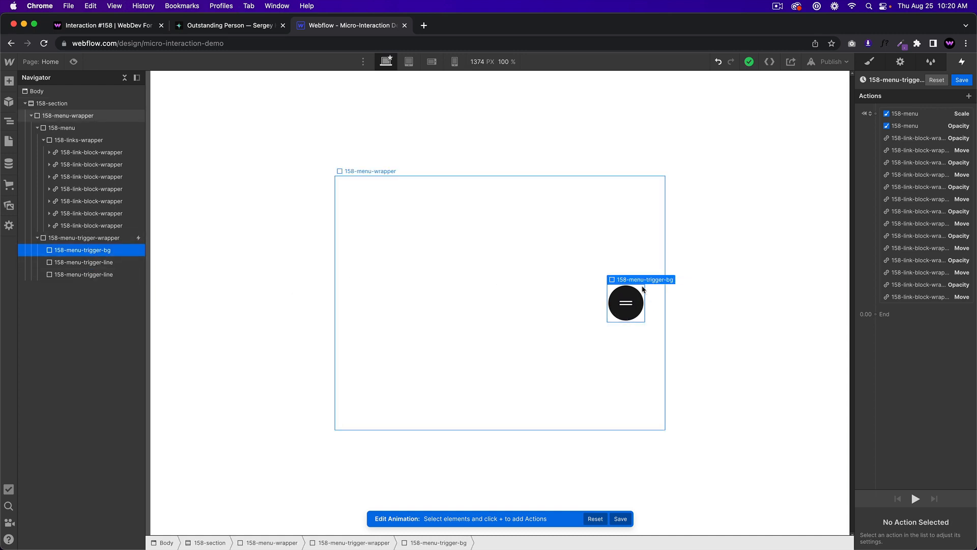
{"action": "left_click", "coordinate": [623, 304]}
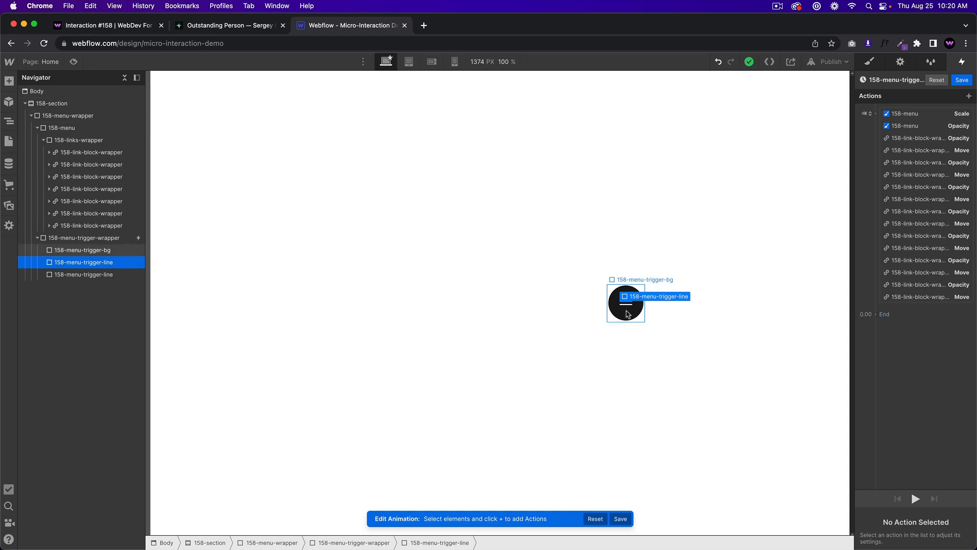
{"action": "left_click", "coordinate": [84, 251]}
{"action": "left_click_drag", "start_coordinate": [89, 262], "coordinate": [913, 309]}
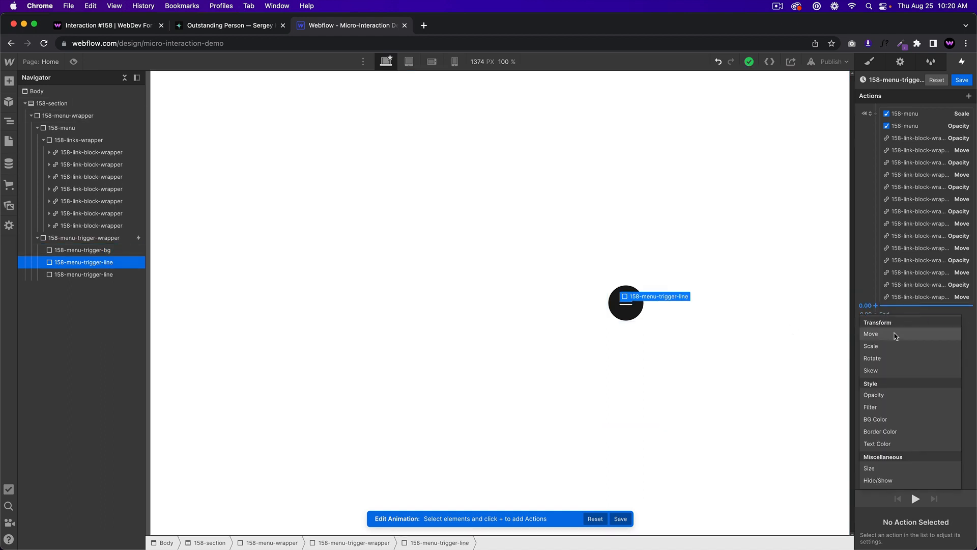
{"action": "left_click", "coordinate": [896, 335]}
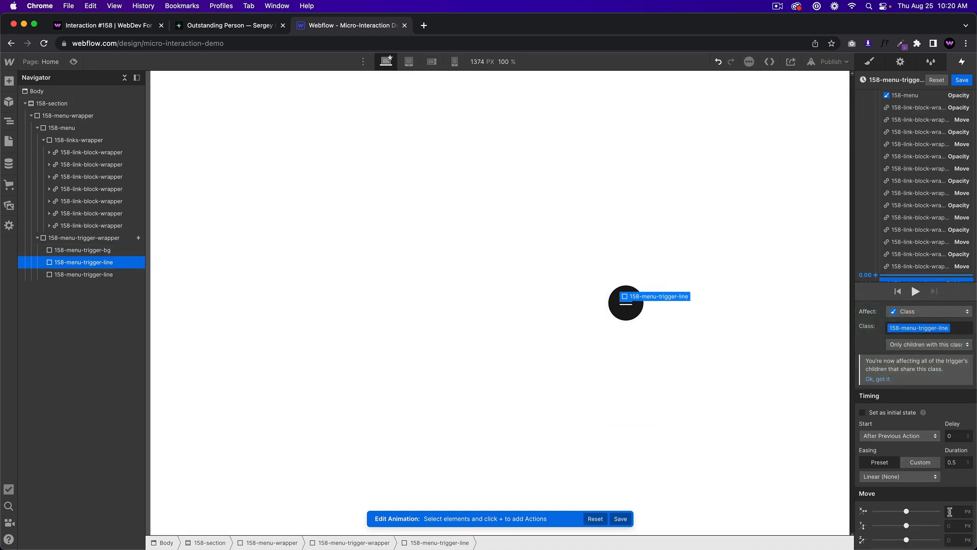
{"action": "left_click", "coordinate": [957, 525]}
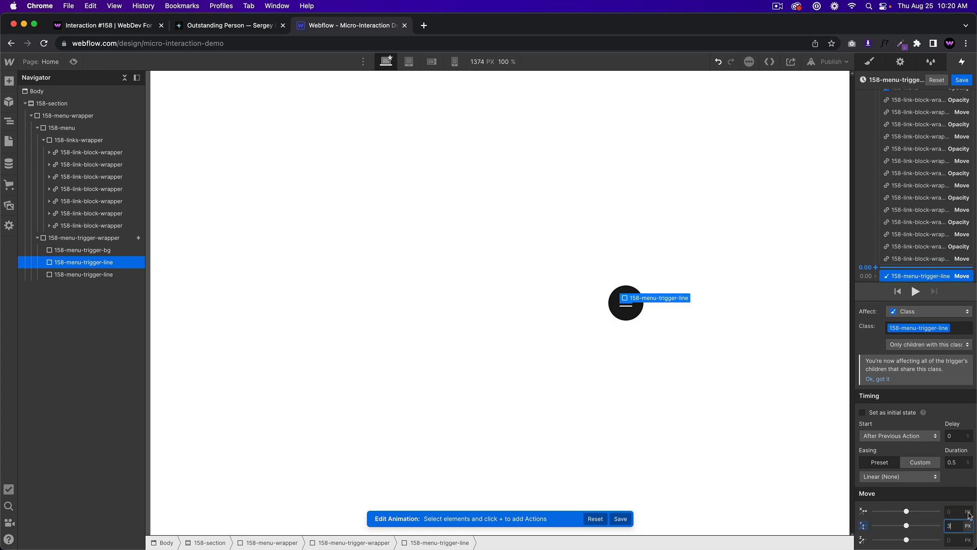
{"action": "left_click", "coordinate": [919, 313]}
{"action": "left_click", "coordinate": [914, 288]}
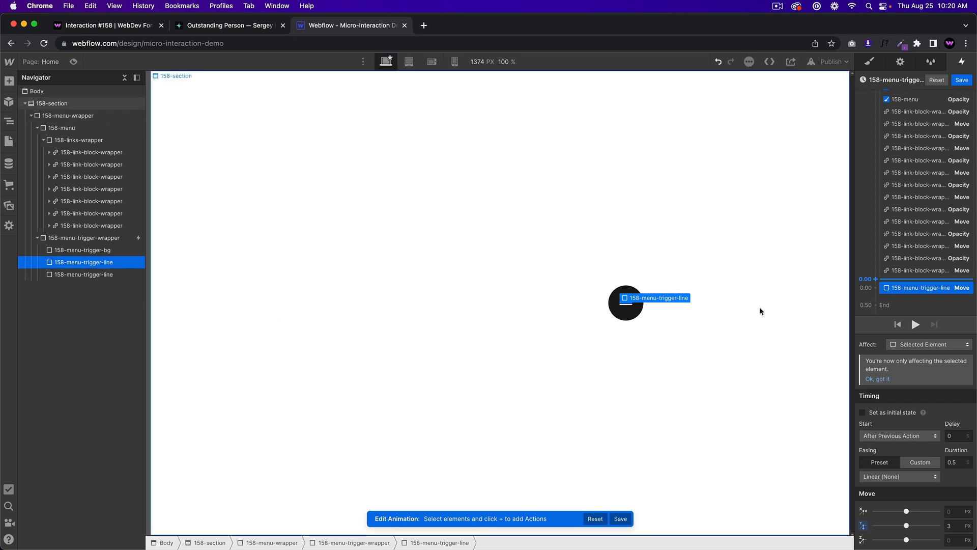
Step: Add a Move action for the second 158-menu-trigger-line with a vertical offset of -3 px
{"action": "left_click", "coordinate": [99, 274]}
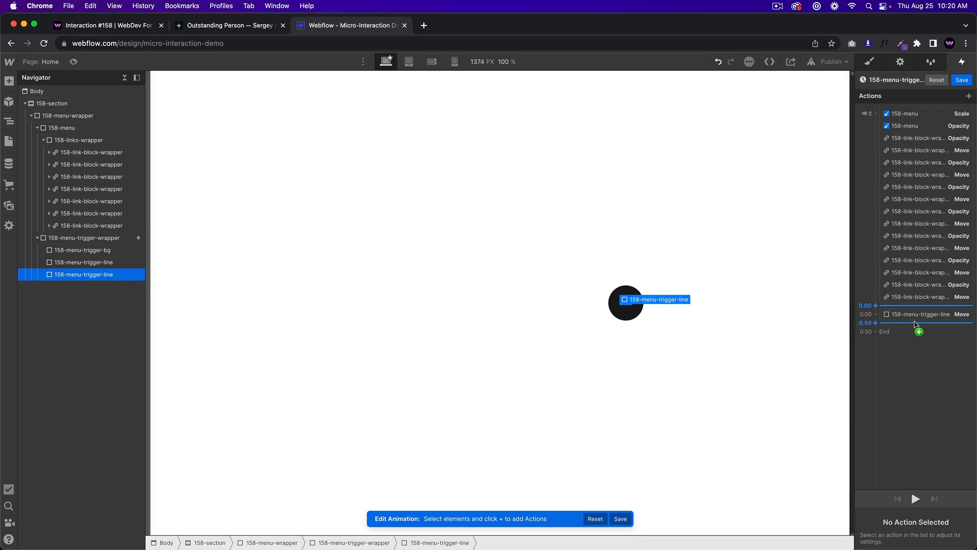
{"action": "left_click", "coordinate": [919, 331]}
{"action": "left_click", "coordinate": [875, 287]}
{"action": "left_click", "coordinate": [951, 525]}
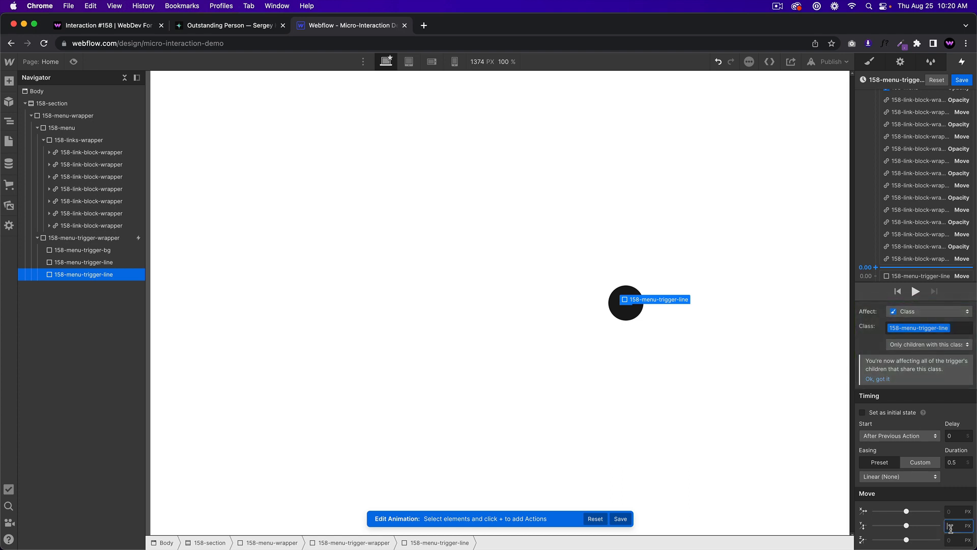
{"action": "type", "text": "-3"}
{"action": "key", "text": "Return"}
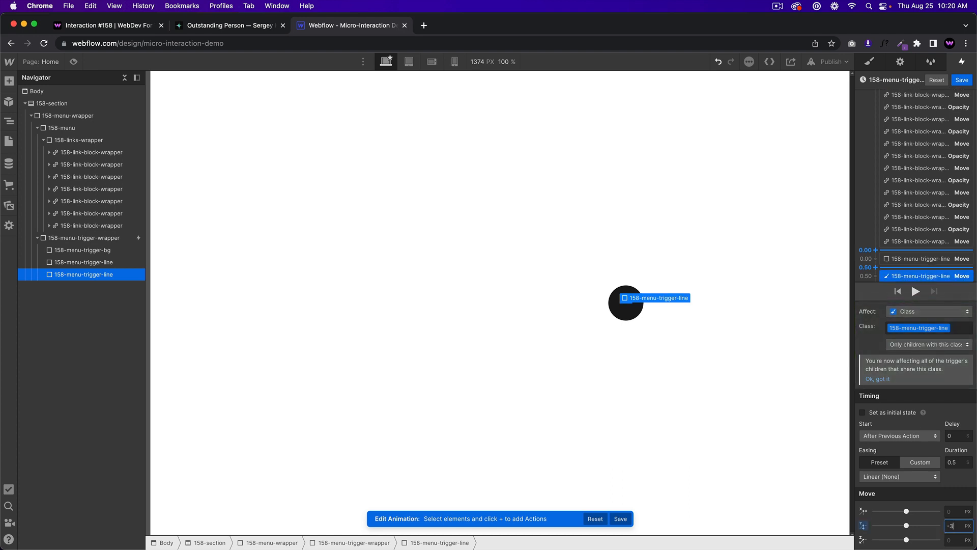
Step: Limit the second line's Move action to the selected element and start it together with the first line's move
{"action": "left_click", "coordinate": [916, 312]}
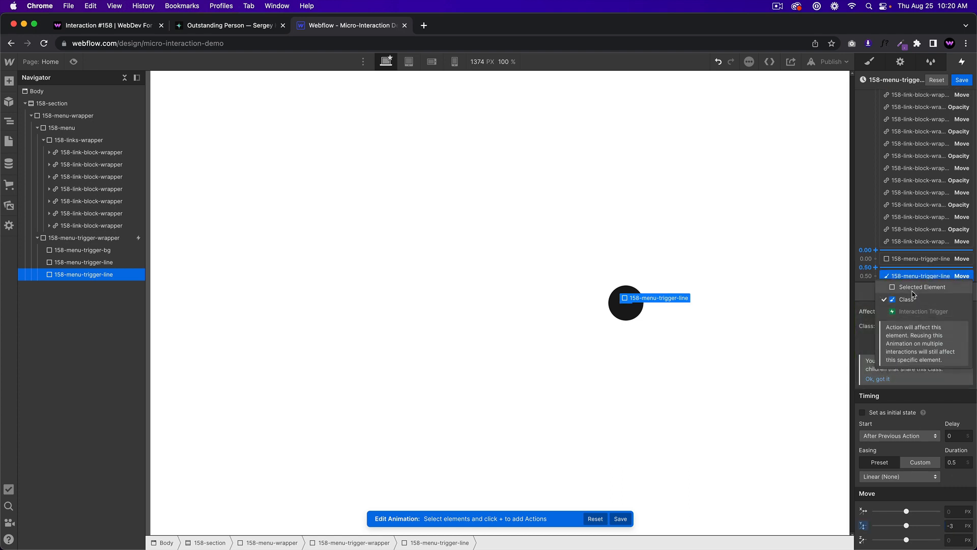
{"action": "left_click", "coordinate": [912, 289]}
{"action": "left_click_drag", "start_coordinate": [911, 288], "coordinate": [909, 281]}
Step: Add a Rotate action for the first 158-menu-trigger-line with a Z rotation of 45 degrees
{"action": "left_click", "coordinate": [916, 276]}
{"action": "left_click", "coordinate": [909, 304]}
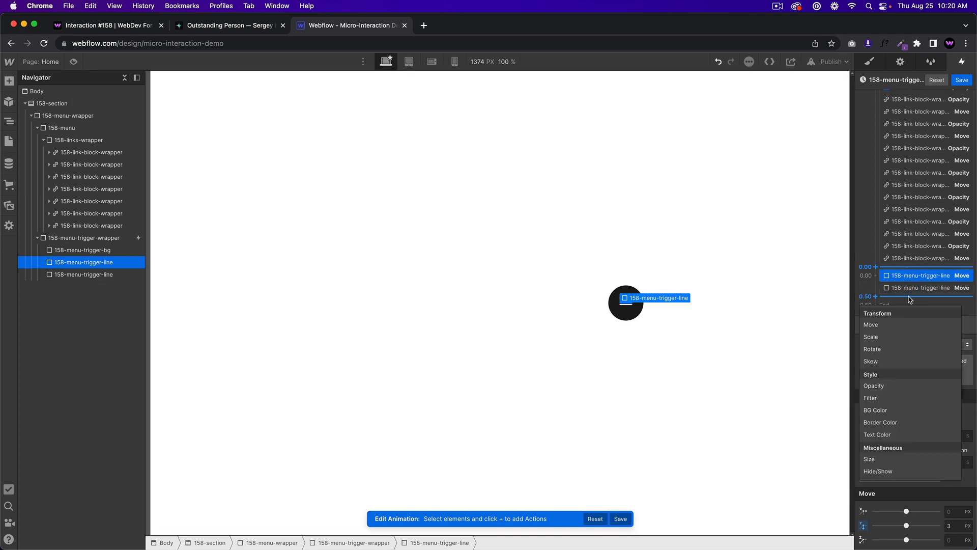
{"action": "left_click", "coordinate": [909, 350]}
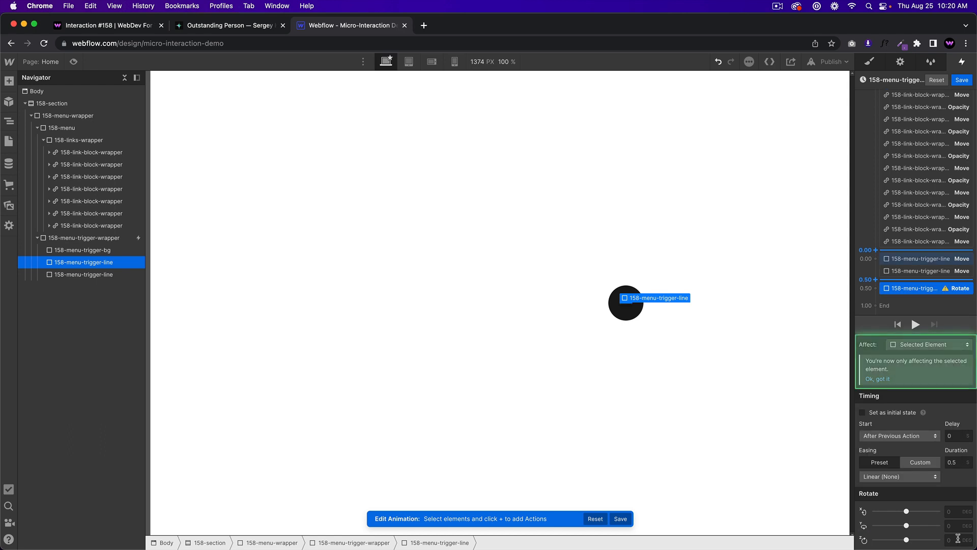
{"action": "type", "text": "45"}
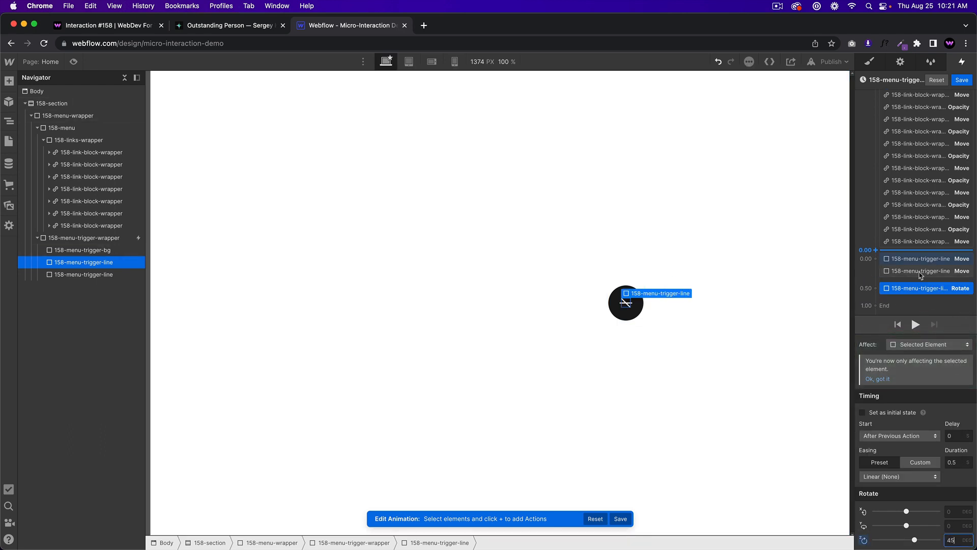
Step: Add a Rotate action for the second 158-menu-trigger-line with a Z rotation of -45 degrees
{"action": "left_click", "coordinate": [919, 271]}
{"action": "left_click", "coordinate": [909, 305]}
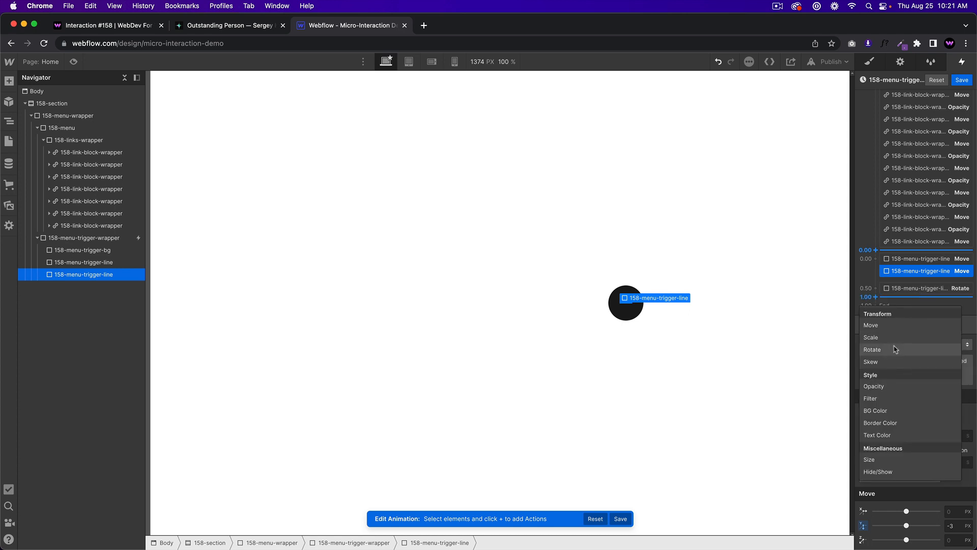
{"action": "left_click", "coordinate": [906, 349]}
{"action": "left_click", "coordinate": [947, 525]}
{"action": "type", "text": "-4"}
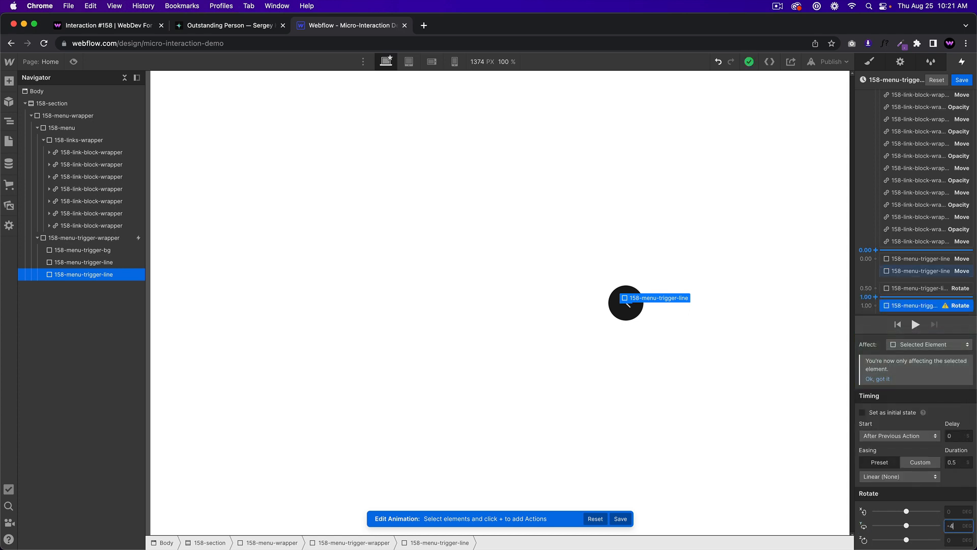
{"action": "type", "text": "5"}
{"action": "left_click", "coordinate": [864, 527], "text": "alt"}
{"action": "left_click", "coordinate": [956, 538]}
{"action": "type", "text": "-45"}
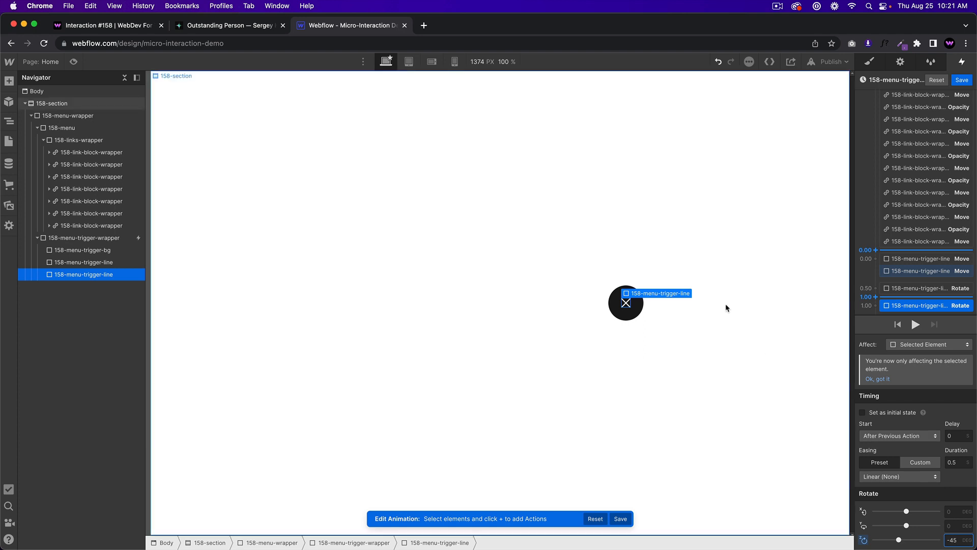
Step: Start both rotations together with the moves and give all four trigger-line actions Ease easing and a 0.2 s duration
{"action": "mouse_move", "coordinate": [917, 289]}
{"action": "left_mouse_down"}
{"action": "mouse_move", "coordinate": [913, 277]}
{"action": "mouse_move", "coordinate": [917, 304]}
{"action": "mouse_move", "coordinate": [920, 294]}
{"action": "left_mouse_up"}
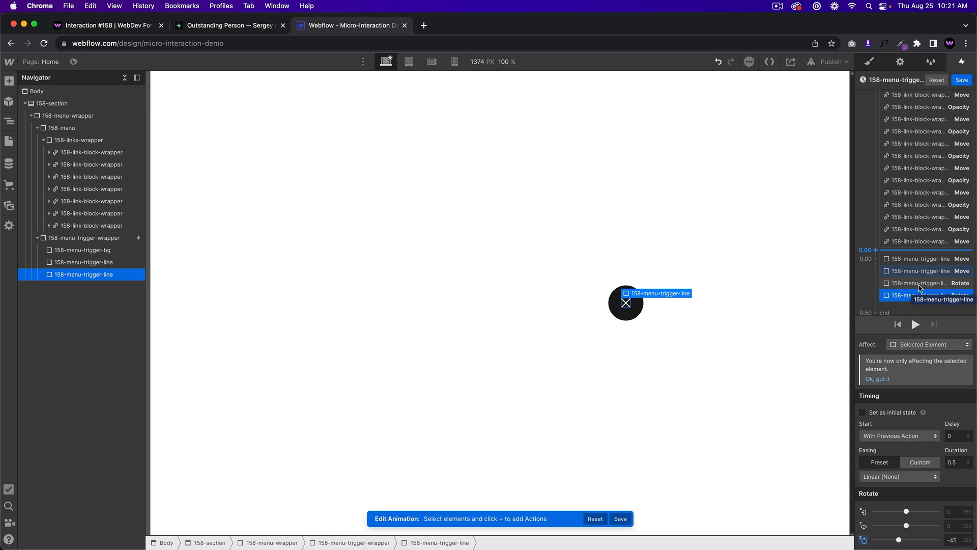
{"action": "left_click", "coordinate": [917, 304]}
{"action": "left_click", "coordinate": [921, 263]}
{"action": "left_click", "coordinate": [933, 260]}
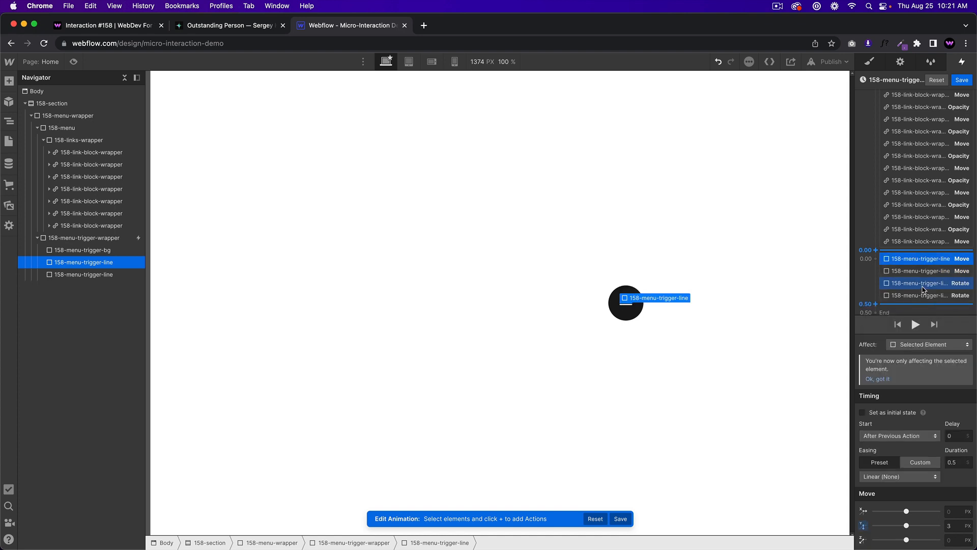
{"action": "left_click", "coordinate": [922, 294], "text": "shift"}
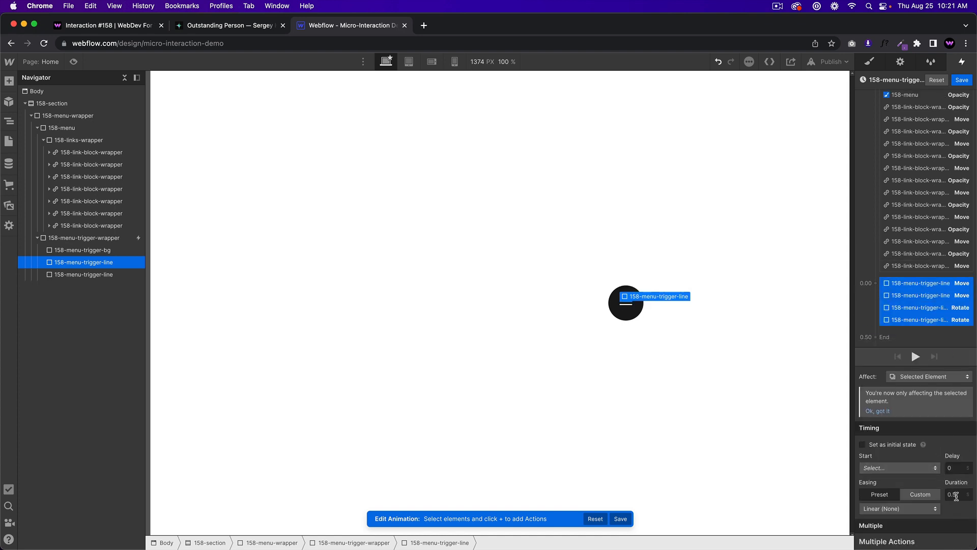
{"action": "left_click", "coordinate": [958, 494]}
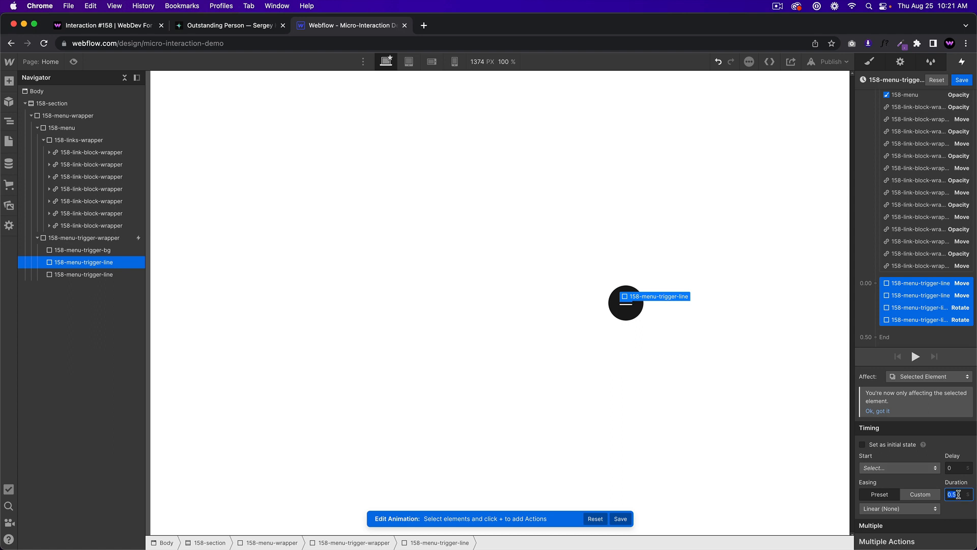
{"action": "left_click", "coordinate": [898, 507]}
{"action": "left_click", "coordinate": [870, 85]}
{"action": "left_click", "coordinate": [956, 494]}
{"action": "type", "text": ".2"}
{"action": "key", "text": "Return"}
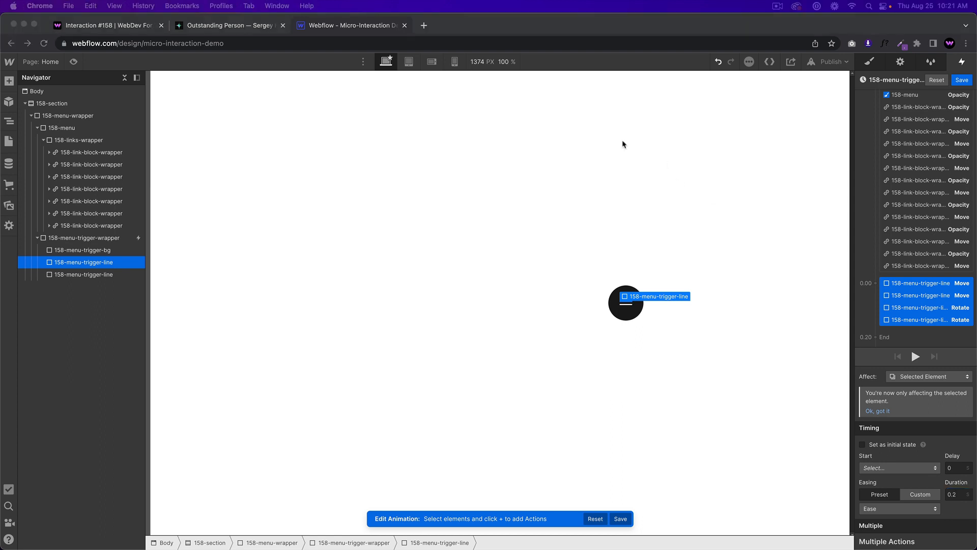
Step: Preview the page and test the menu trigger's line animation, then return to the designer
{"action": "left_click", "coordinate": [68, 60]}
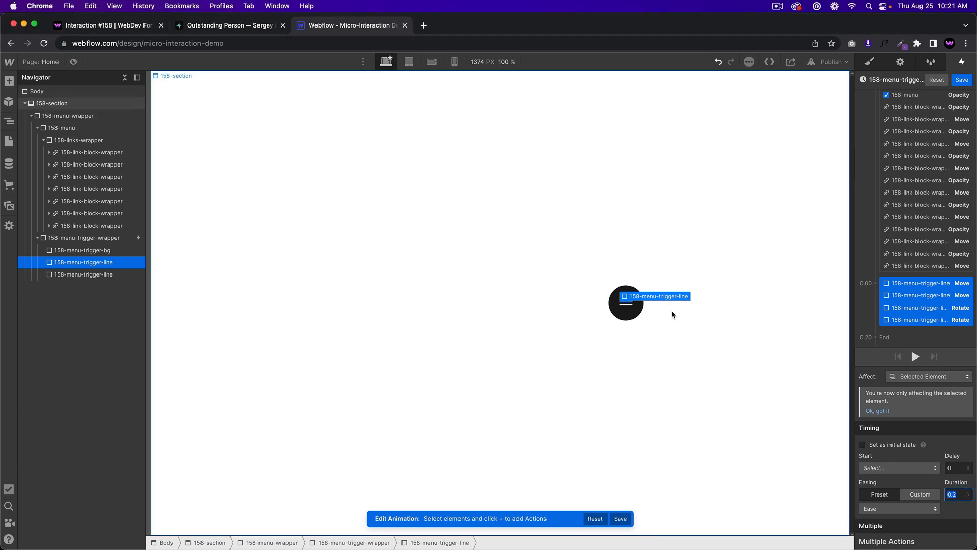
{"action": "left_click", "coordinate": [73, 60]}
{"action": "left_click", "coordinate": [619, 318]}
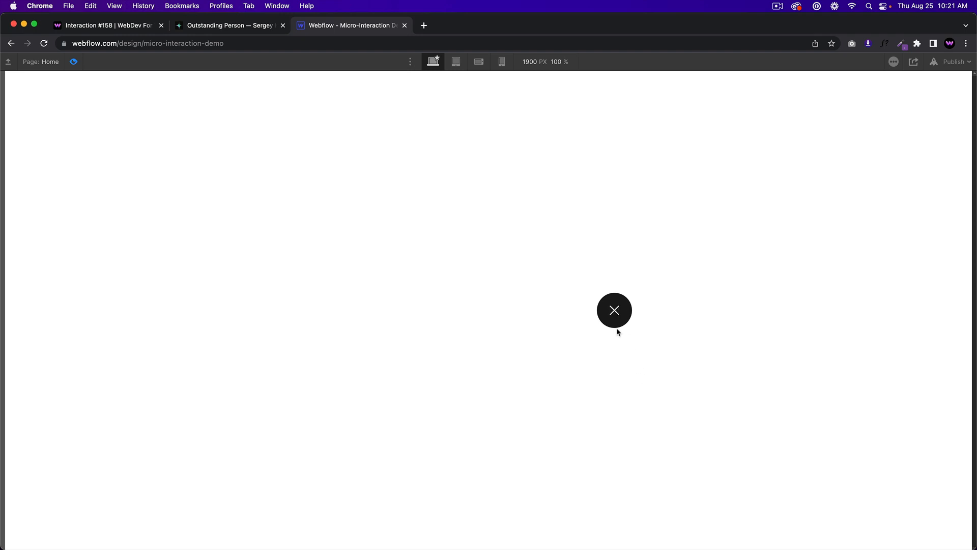
{"action": "left_click", "coordinate": [73, 62]}
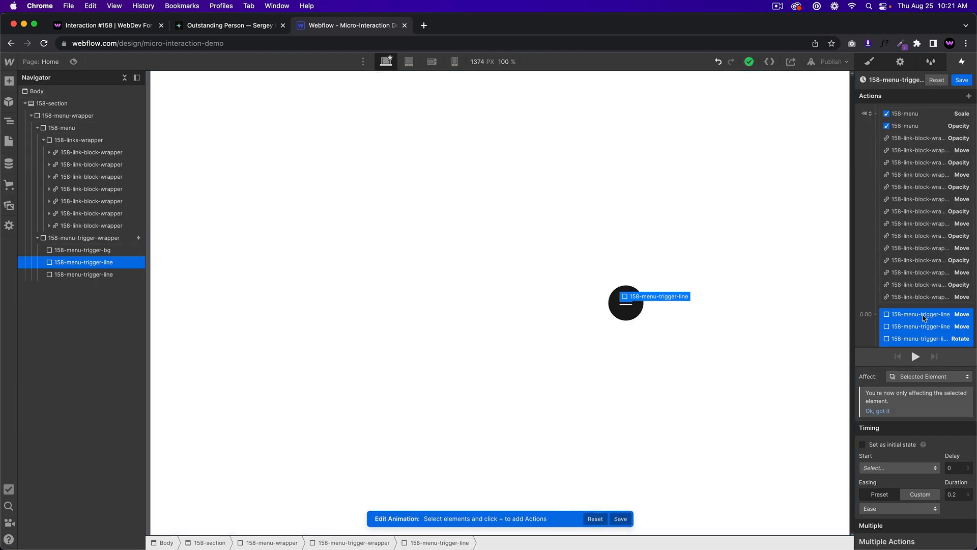
Step: Add a Scale action for 158-menu after the trigger-line actions, scaling to 1 with Ease easing and a 0.2 s duration
{"action": "scroll", "coordinate": [931, 320], "scroll_direction": "down", "scroll_amount": 1}
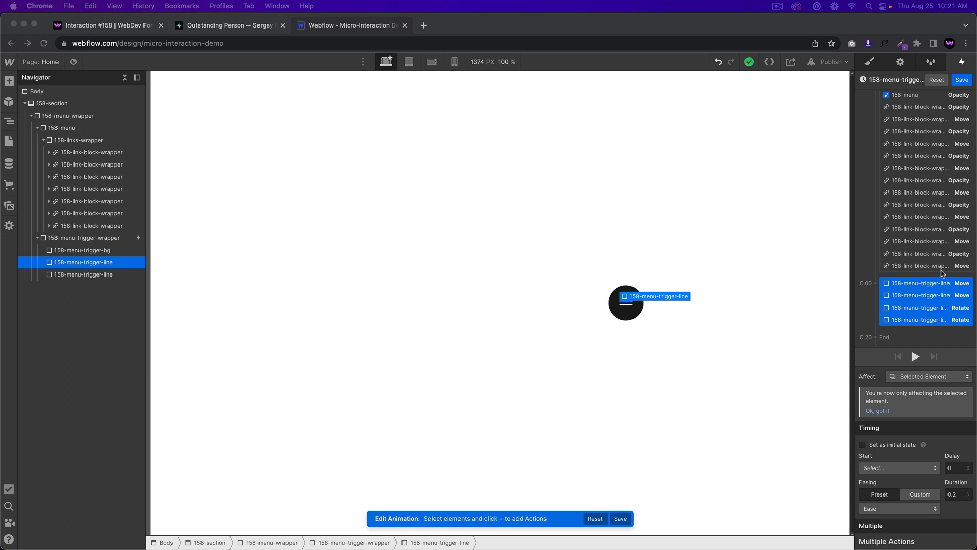
{"action": "left_click", "coordinate": [909, 95]}
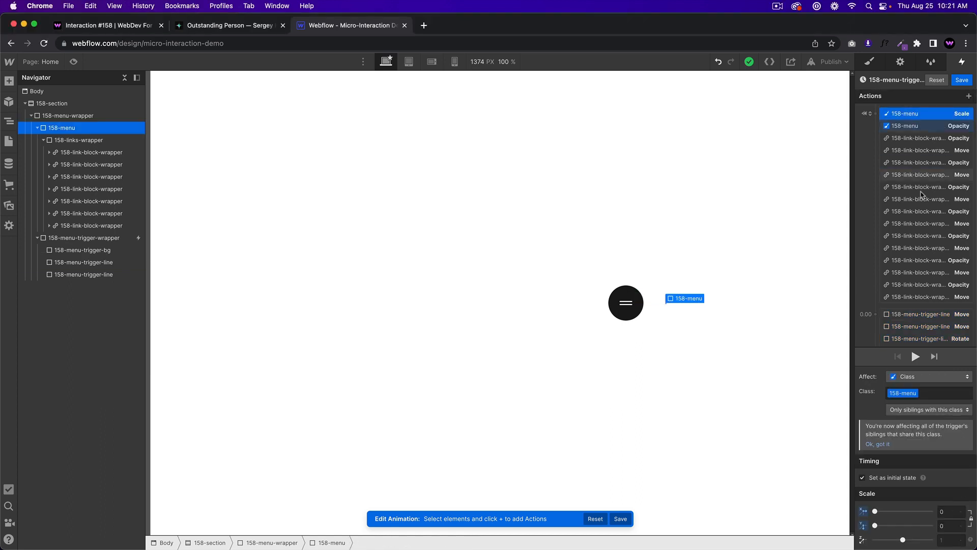
{"action": "left_click", "coordinate": [923, 328]}
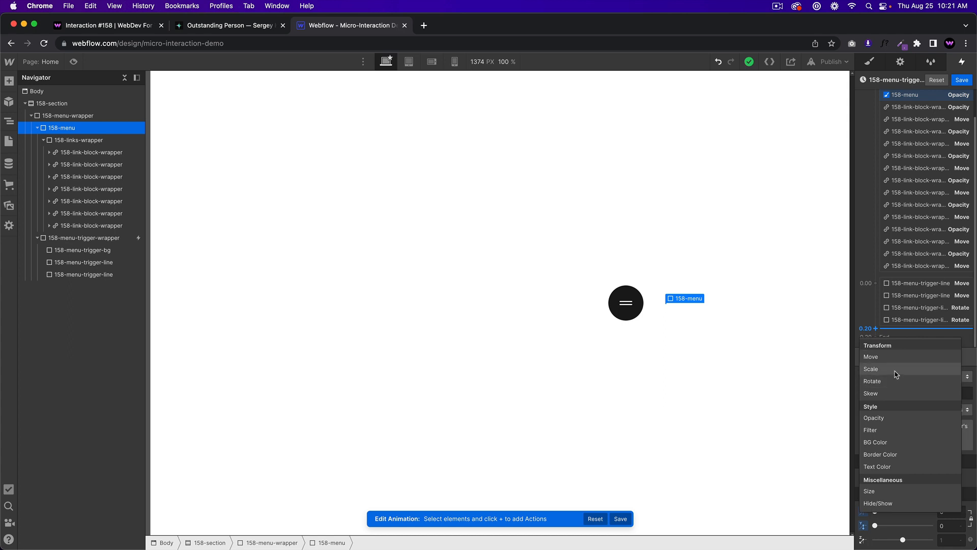
{"action": "left_click", "coordinate": [896, 372]}
{"action": "left_click", "coordinate": [946, 509]}
{"action": "type", "text": "1"}
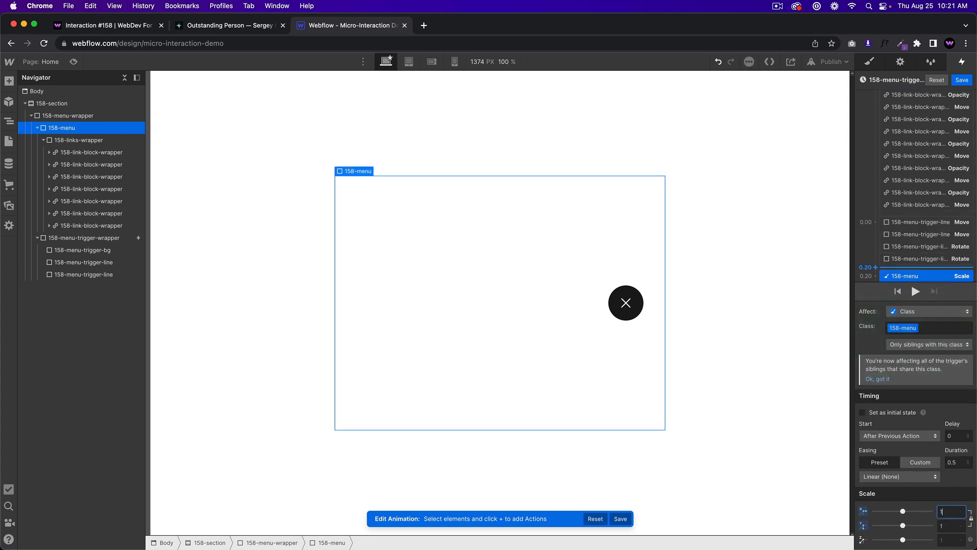
{"action": "left_click", "coordinate": [911, 478]}
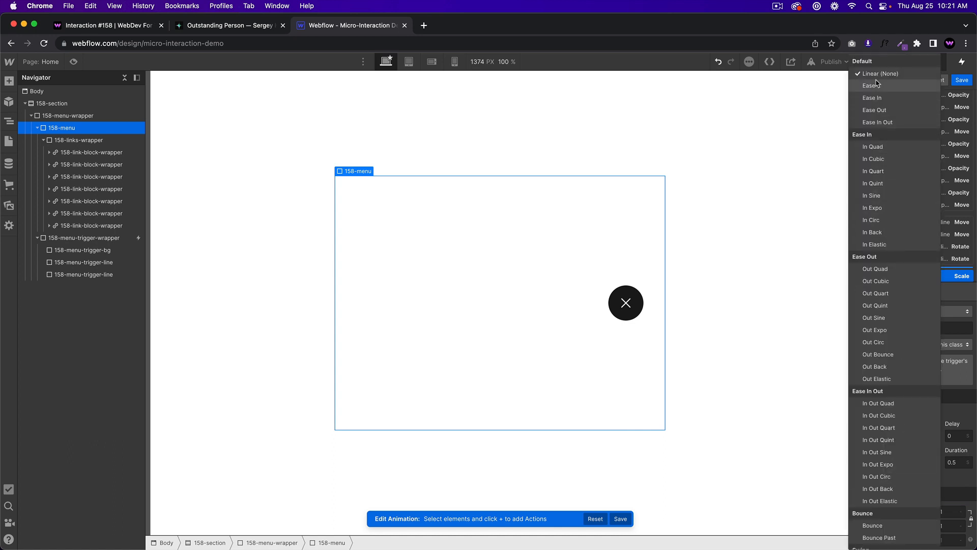
{"action": "left_click", "coordinate": [876, 84]}
{"action": "left_click", "coordinate": [956, 463]}
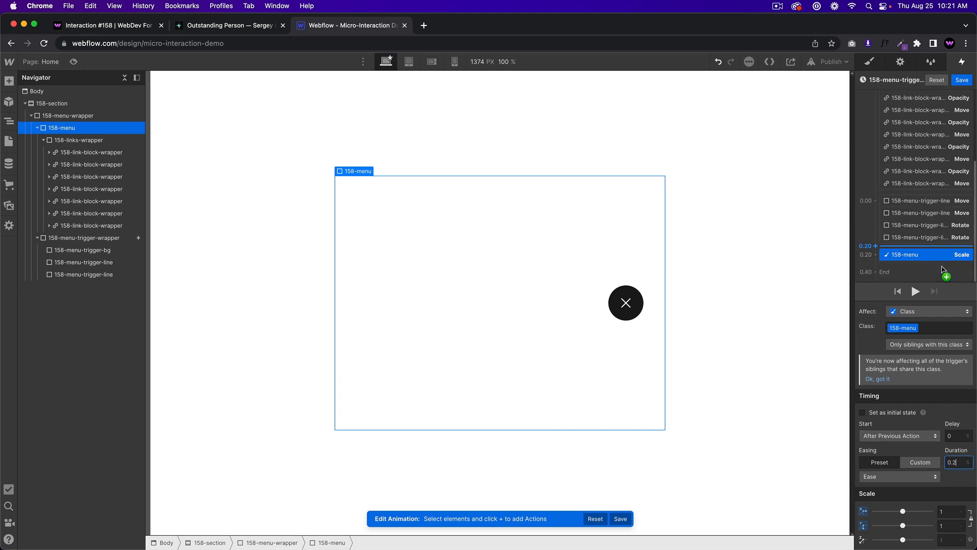
Step: Add an Opacity action for 158-menu at the end of the animation and set it to 100%
{"action": "scroll", "coordinate": [937, 214], "scroll_direction": "up", "scroll_amount": 4}
{"action": "left_click", "coordinate": [917, 126]}
{"action": "scroll", "coordinate": [926, 153], "scroll_direction": "down", "scroll_amount": 1}
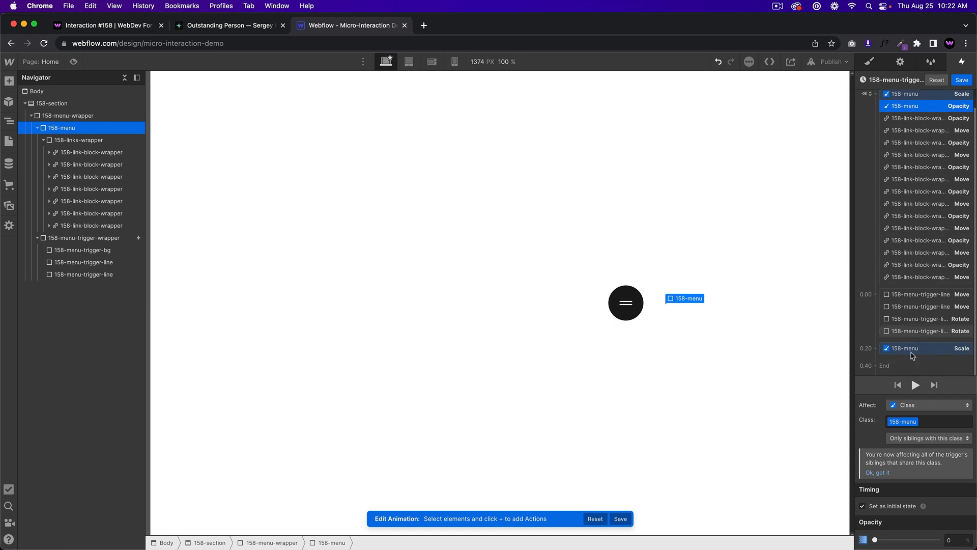
{"action": "left_click", "coordinate": [911, 376]}
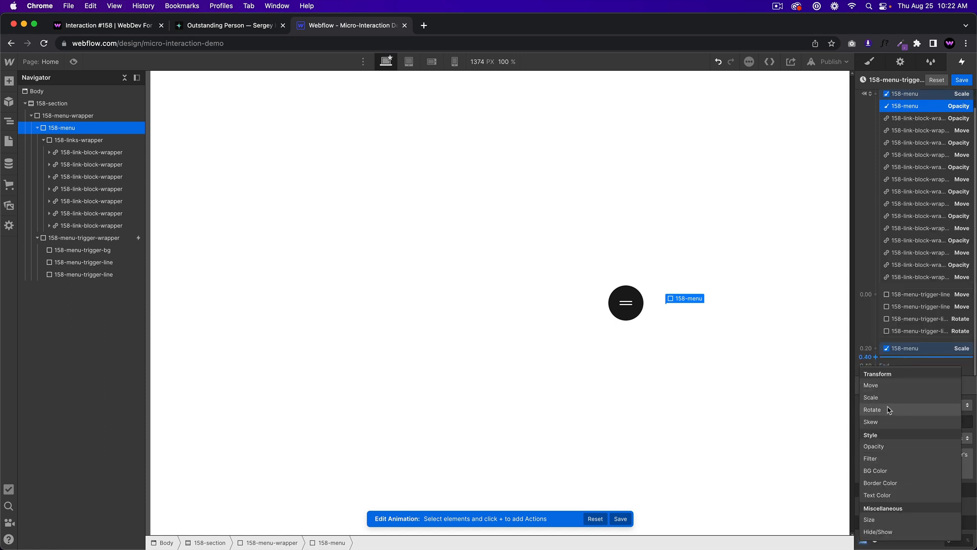
{"action": "left_click", "coordinate": [881, 447]}
{"action": "left_click", "coordinate": [952, 536]}
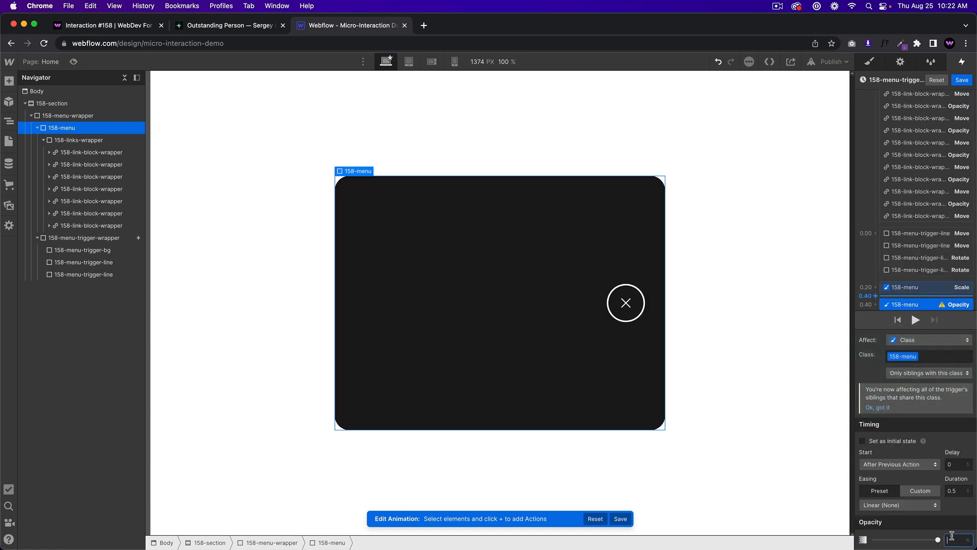
{"action": "type", "text": "000"}
{"action": "key", "text": "super+a"}
{"action": "type", "text": "100"}
{"action": "key", "text": "Return"}
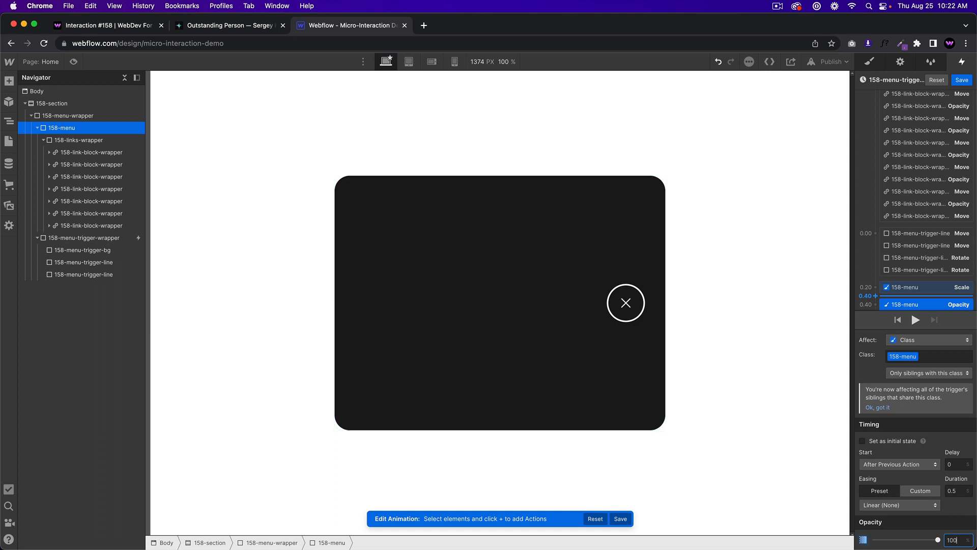
Step: Start the 158-menu Scale and Opacity actions together with the trigger-line actions, using Ease easing and a 0.2 s duration for both
{"action": "left_click_drag", "start_coordinate": [915, 305], "coordinate": [923, 268]}
{"action": "scroll", "coordinate": [913, 300], "scroll_direction": "down", "scroll_amount": 1}
{"action": "left_click", "coordinate": [916, 277]}
{"action": "scroll", "coordinate": [918, 260], "scroll_direction": "down", "scroll_amount": 2}
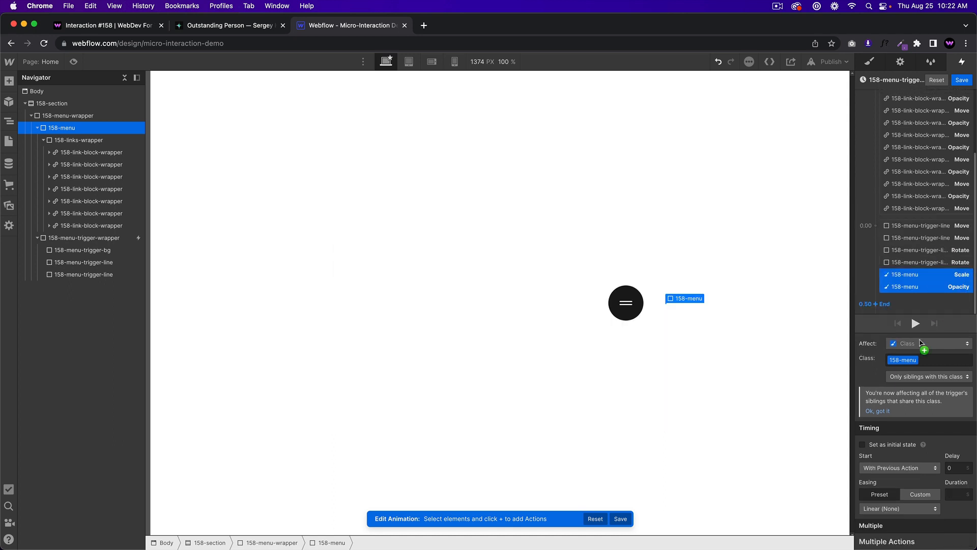
{"action": "left_click", "coordinate": [887, 505]}
{"action": "left_click", "coordinate": [869, 86]}
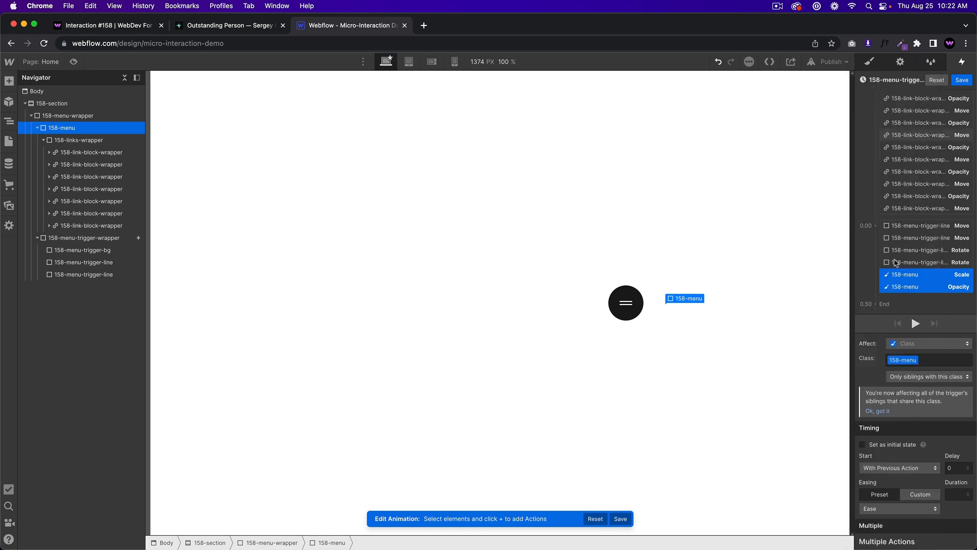
{"action": "left_click", "coordinate": [960, 495]}
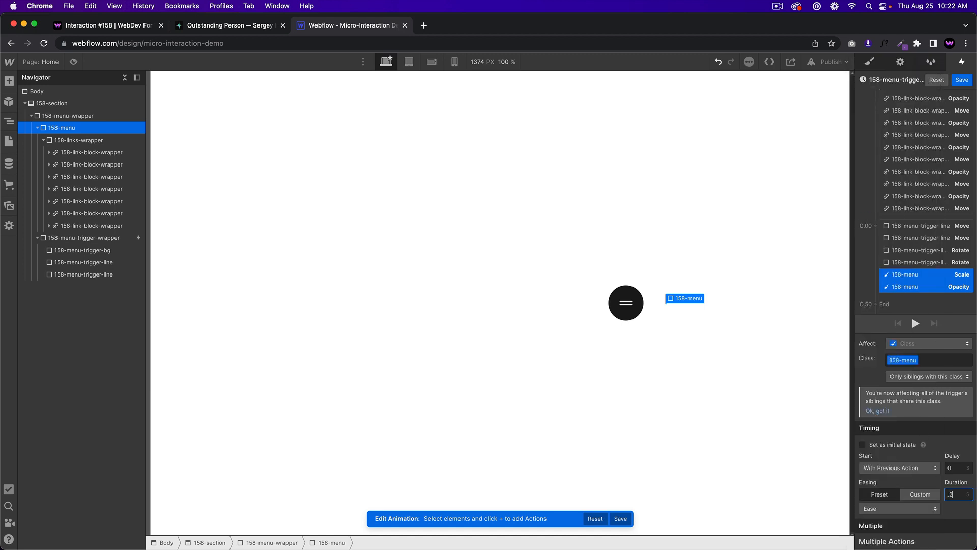
{"action": "left_click", "coordinate": [911, 250]}
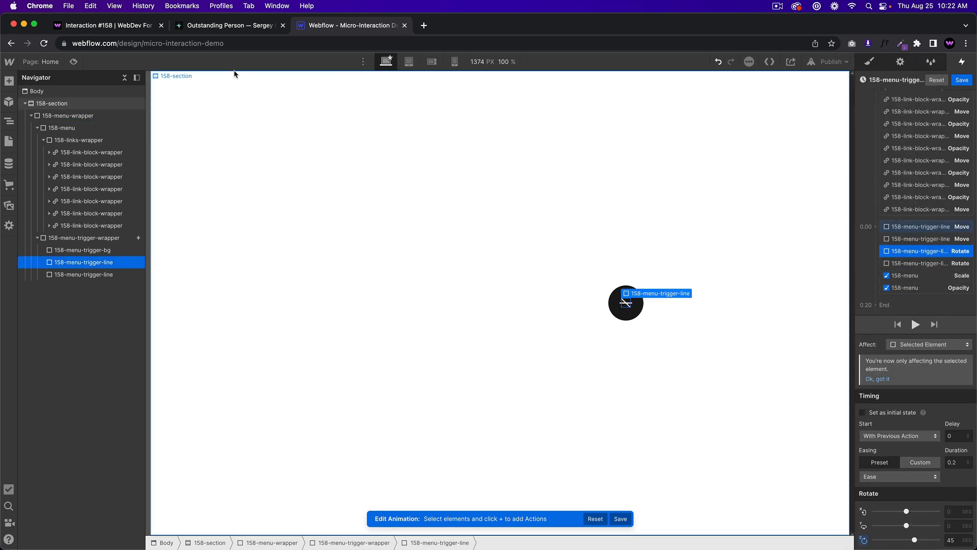
Step: Preview the page, test the menu panel's opening animation with the trigger, and return to the animation's action list
{"action": "left_click", "coordinate": [75, 61]}
{"action": "left_click", "coordinate": [615, 310]}
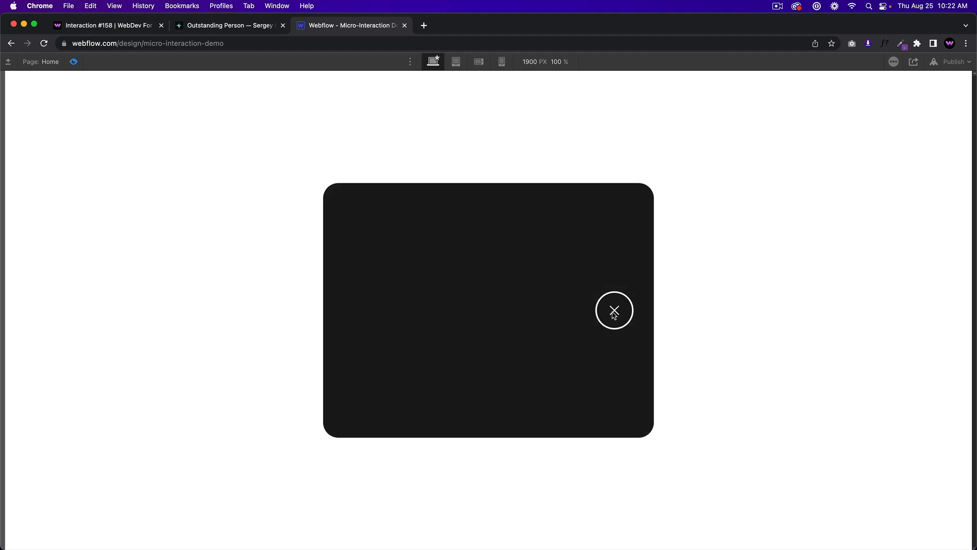
{"action": "left_click", "coordinate": [74, 61]}
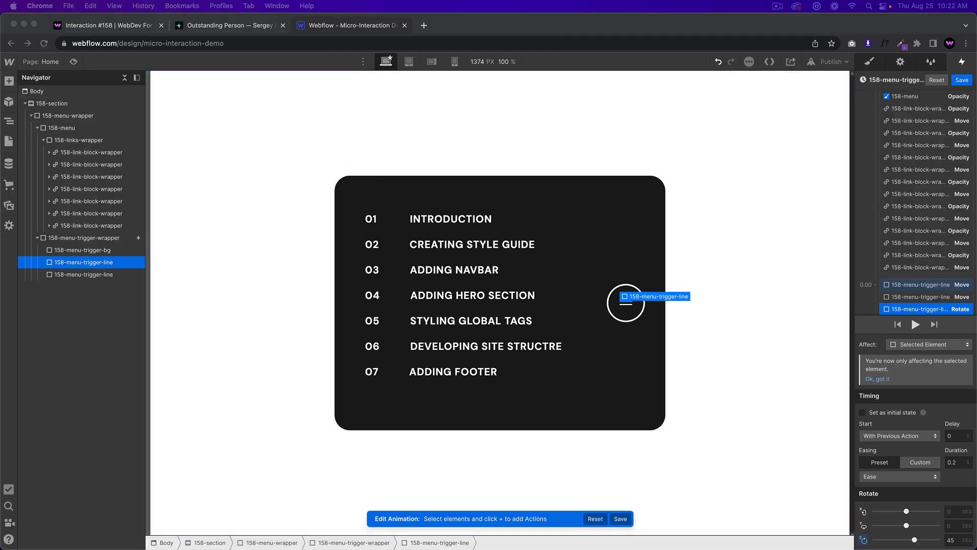
{"action": "scroll", "coordinate": [915, 310], "scroll_direction": "down", "scroll_amount": 2}
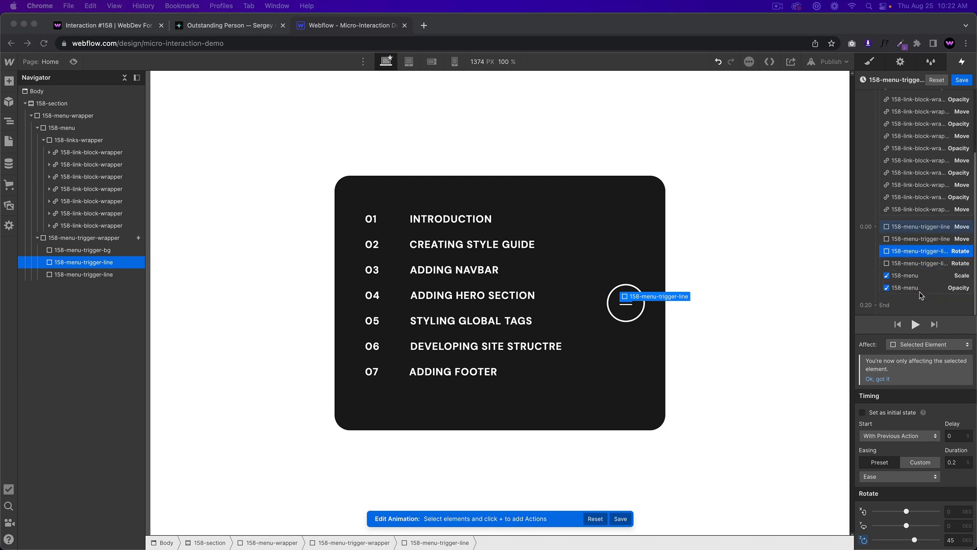
Step: Change the easing of the 158-menu Scale and Opacity actions at 0.00 s to Ease In Out
{"action": "left_click", "coordinate": [918, 276]}
{"action": "scroll", "coordinate": [918, 271], "scroll_direction": "down", "scroll_amount": 1}
{"action": "scroll", "coordinate": [919, 270], "scroll_direction": "up", "scroll_amount": 1}
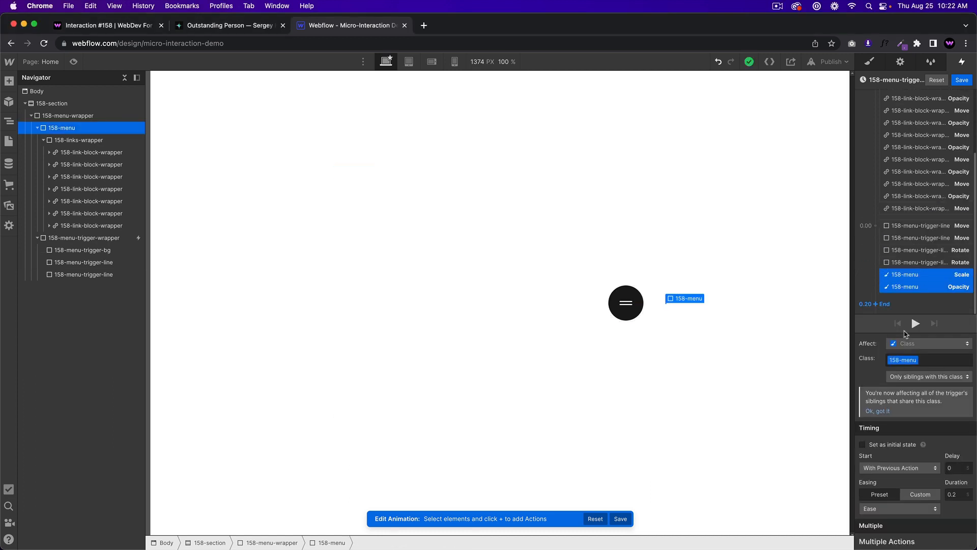
{"action": "left_click", "coordinate": [899, 509]}
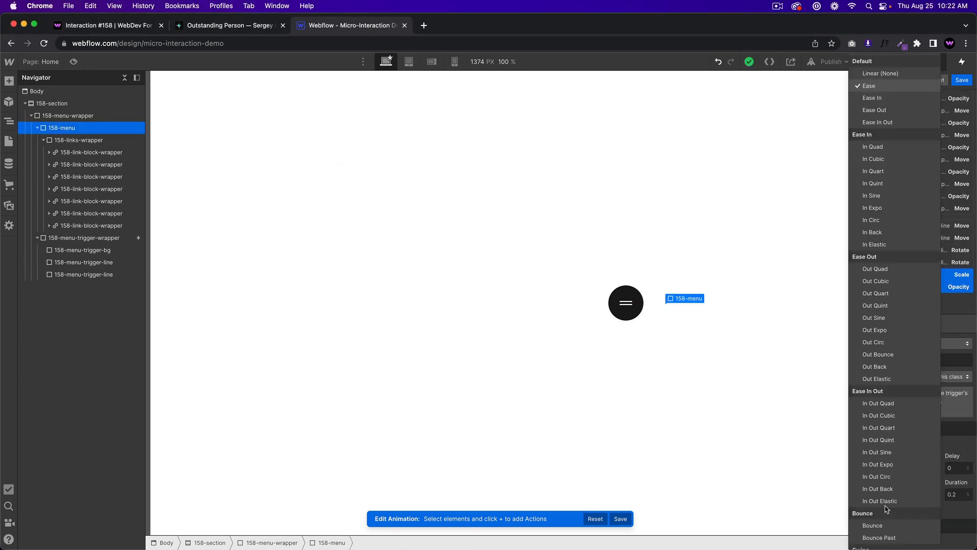
{"action": "left_click", "coordinate": [879, 122]}
Step: Preview the page, test the menu panel's opening with the trigger, and return to editing the animation
{"action": "left_click", "coordinate": [75, 64]}
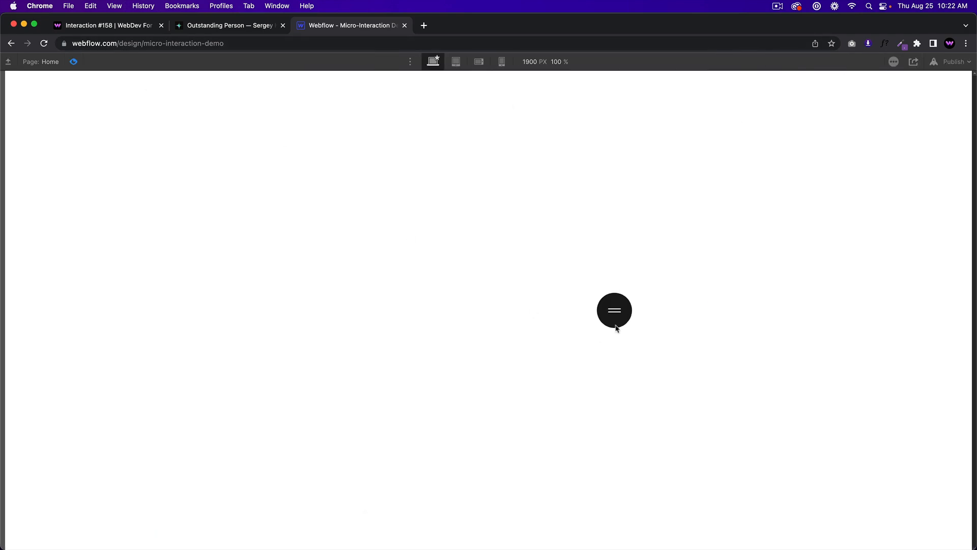
{"action": "left_click", "coordinate": [615, 318]}
{"action": "left_click", "coordinate": [59, 61]}
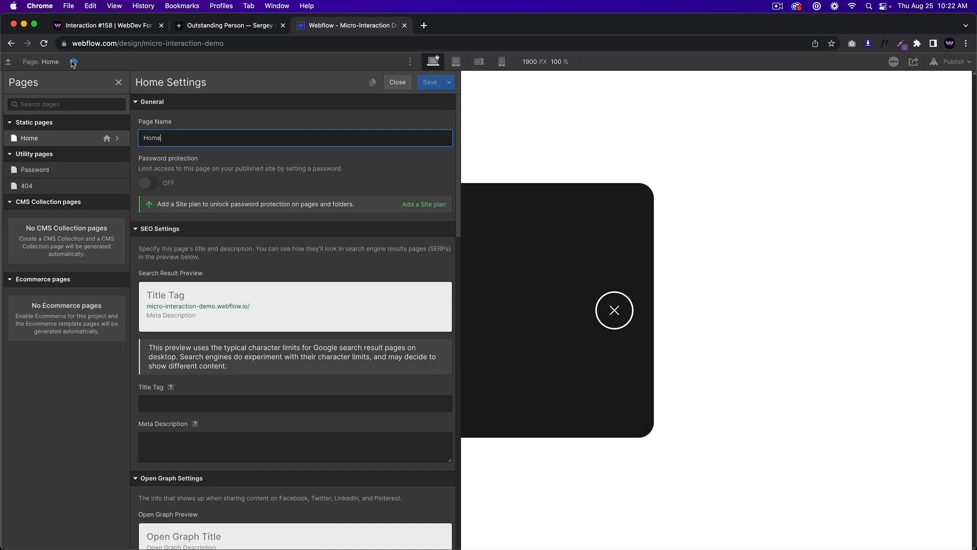
{"action": "left_click", "coordinate": [74, 63]}
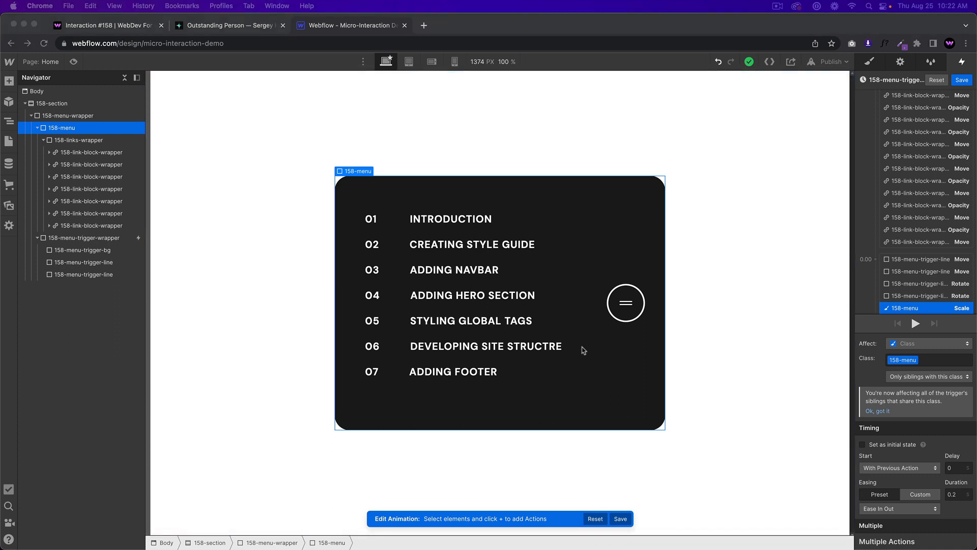
Step: Add a Move action for the first 158-link-block-wrapper after the 158-menu actions, with its Y offset set to 0 px
{"action": "left_click", "coordinate": [481, 220]}
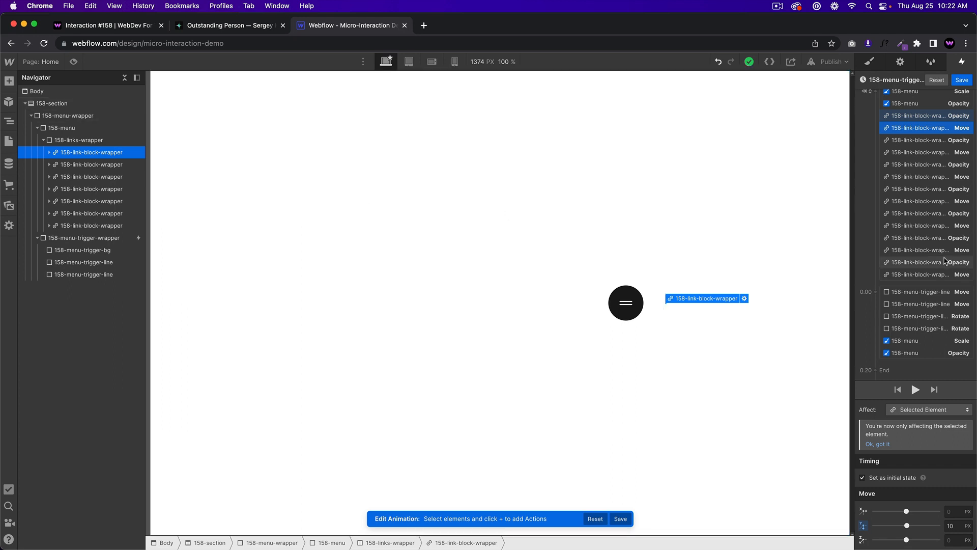
{"action": "left_click", "coordinate": [911, 362]}
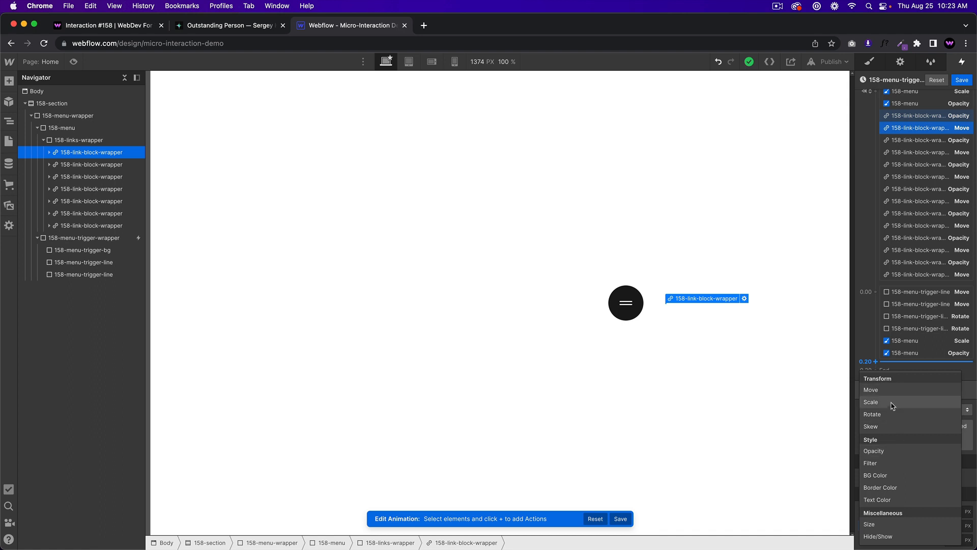
{"action": "left_click", "coordinate": [872, 389]}
{"action": "left_click", "coordinate": [957, 525]}
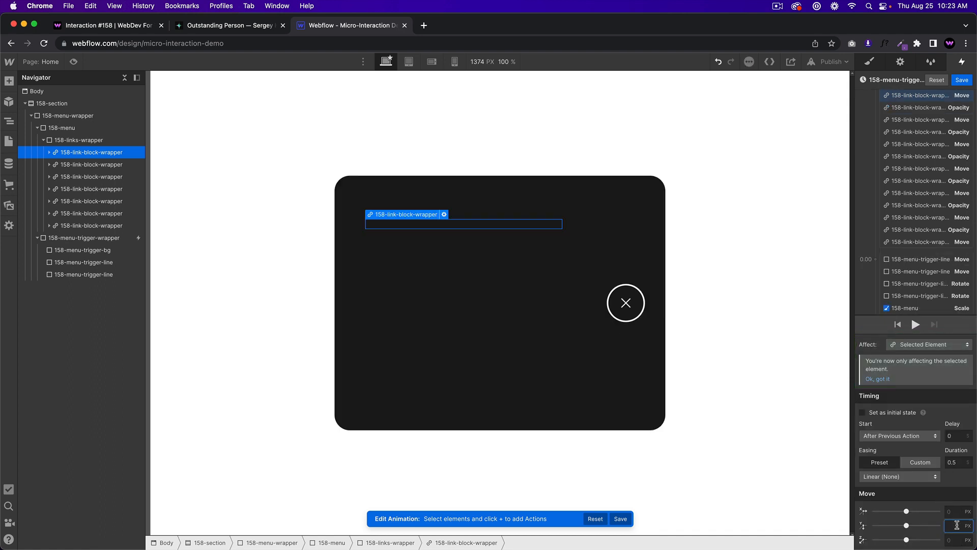
{"action": "type", "text": "0"}
{"action": "key", "text": "Return"}
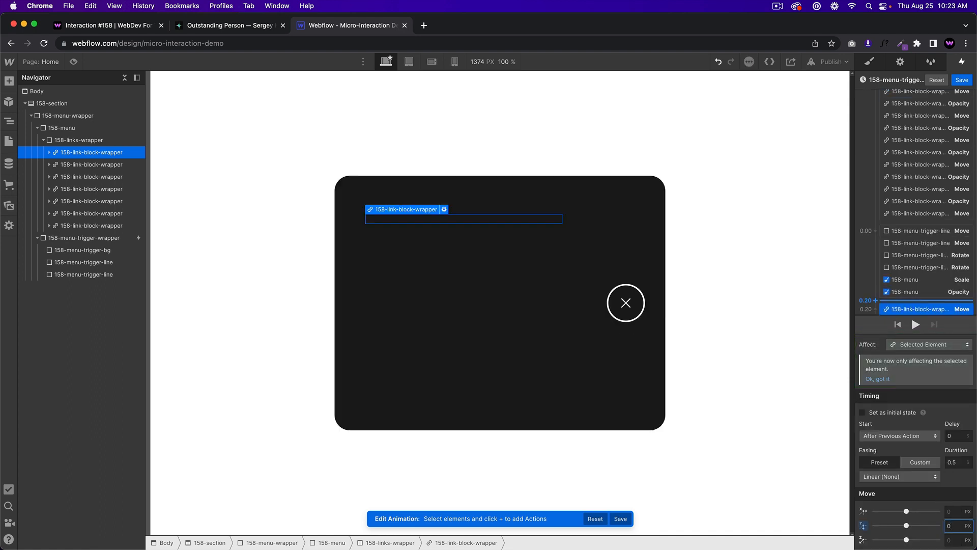
Step: Add an Opacity action of 100% for the first 158-link-block-wrapper and start it together with its Move action at 0.20 s
{"action": "left_click", "coordinate": [922, 307]}
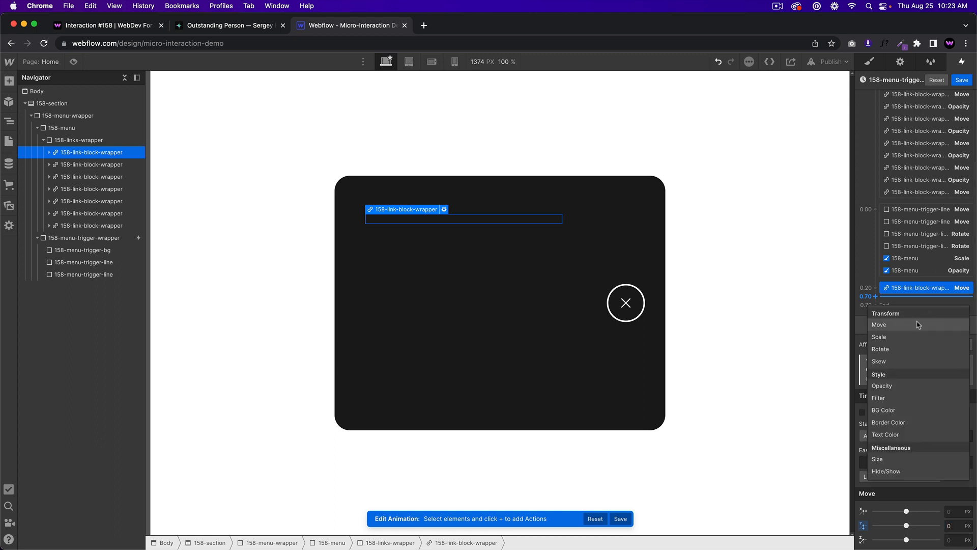
{"action": "left_click", "coordinate": [899, 388]}
{"action": "left_click", "coordinate": [951, 536]}
{"action": "type", "text": "1"}
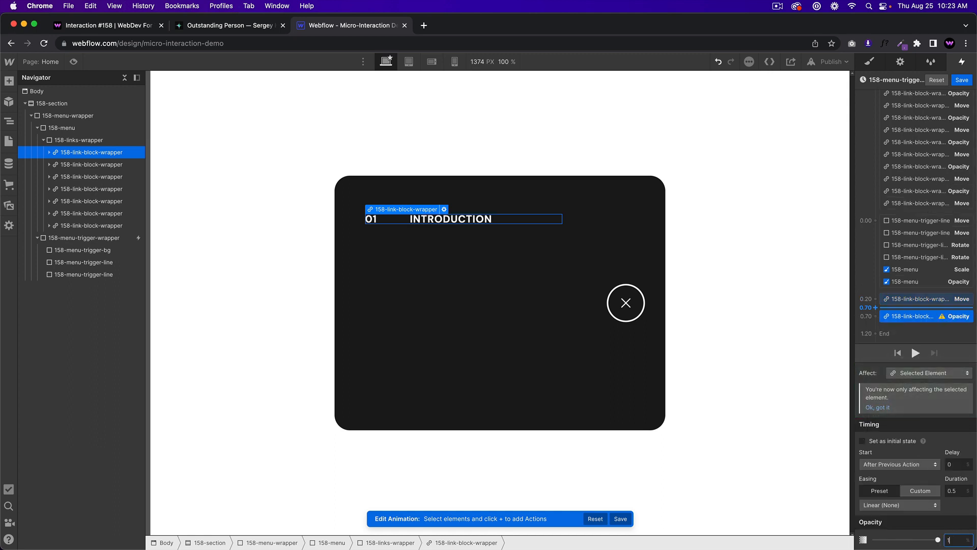
{"action": "type", "text": "00"}
{"action": "key", "text": "Return"}
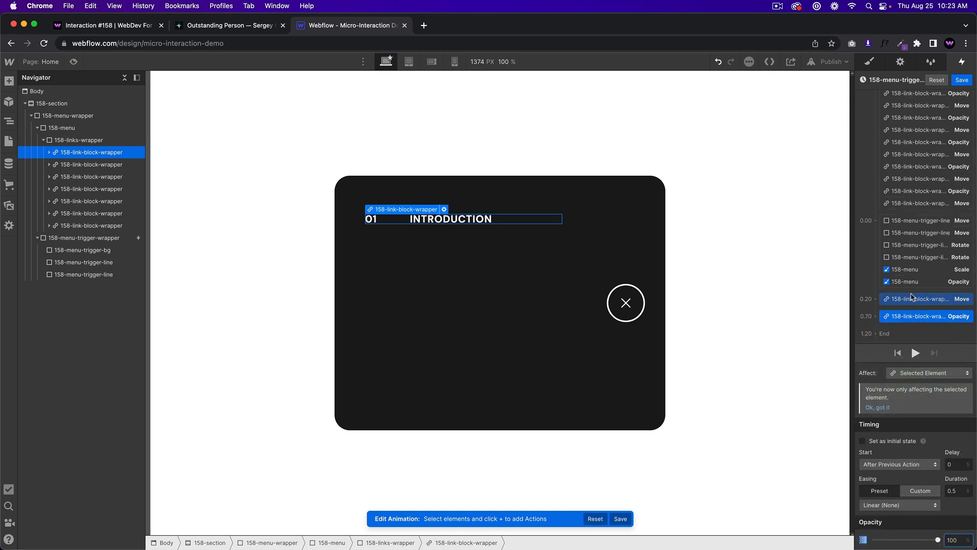
{"action": "left_click", "coordinate": [920, 298]}
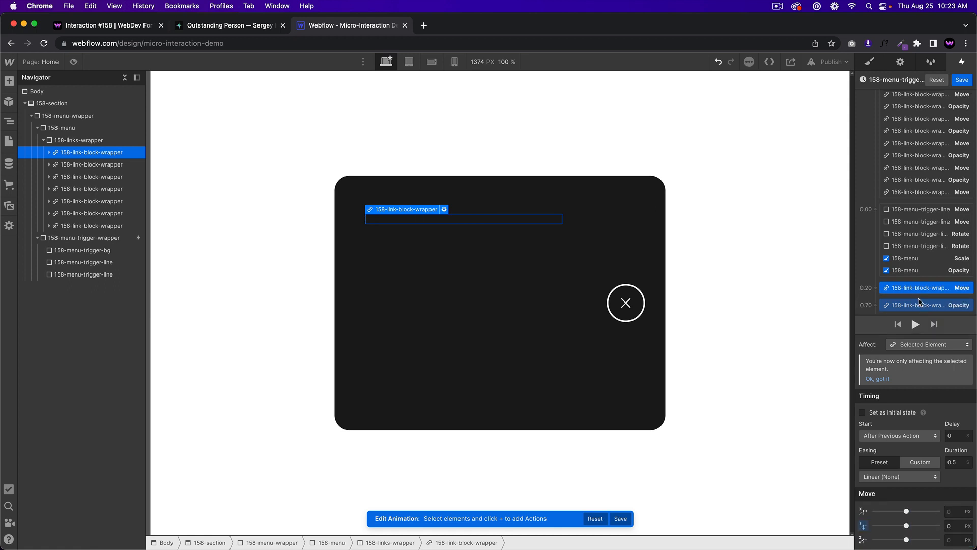
{"action": "left_click_drag", "start_coordinate": [916, 300], "coordinate": [917, 295]}
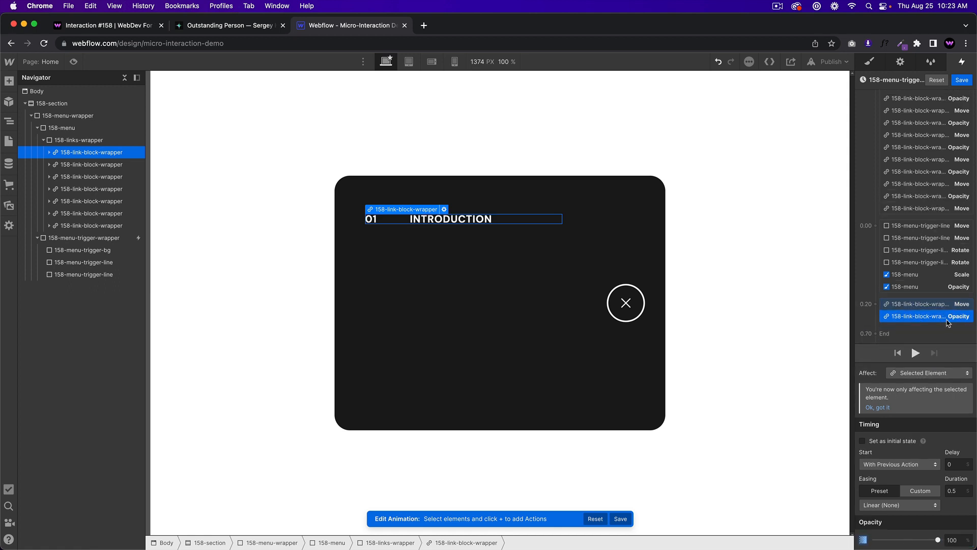
Step: Duplicate the first link's Move and Opacity pair six times so that the copies follow each other up to 3.20 s
{"action": "left_click", "coordinate": [930, 305], "text": "shift"}
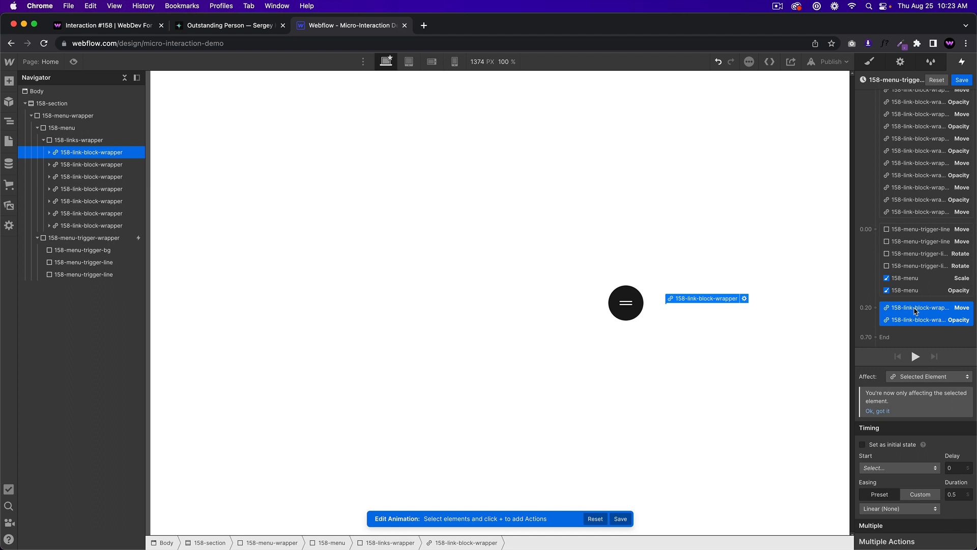
{"action": "left_click_drag", "start_coordinate": [917, 310], "coordinate": [936, 348]}
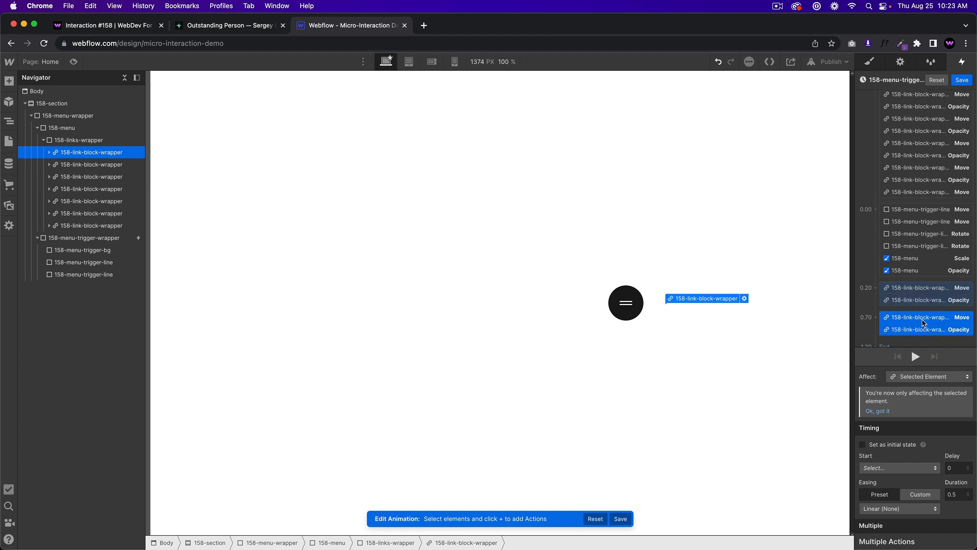
{"action": "right_click", "coordinate": [924, 323]}
{"action": "left_click", "coordinate": [924, 353]}
{"action": "right_click", "coordinate": [924, 341]}
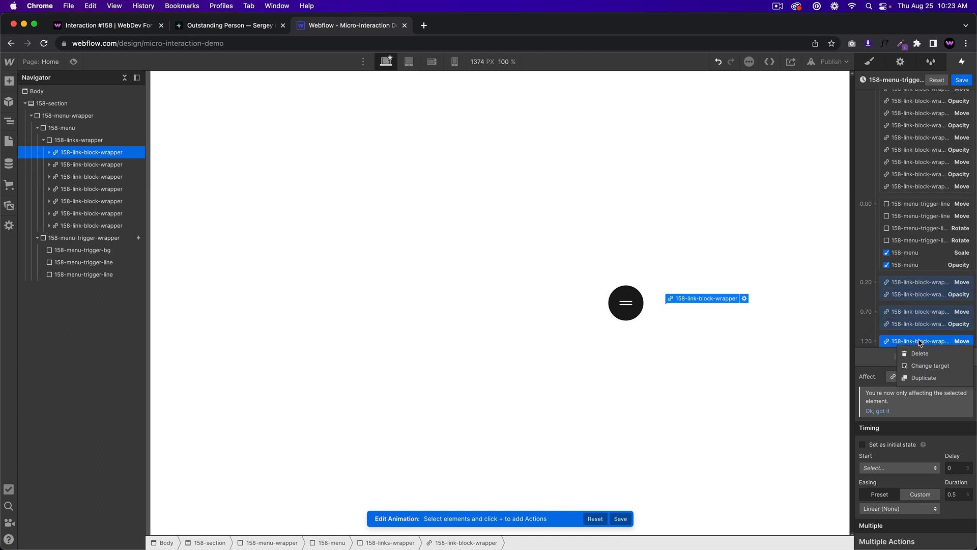
{"action": "left_click", "coordinate": [924, 377]}
{"action": "right_click", "coordinate": [923, 313]}
{"action": "left_click", "coordinate": [924, 350]}
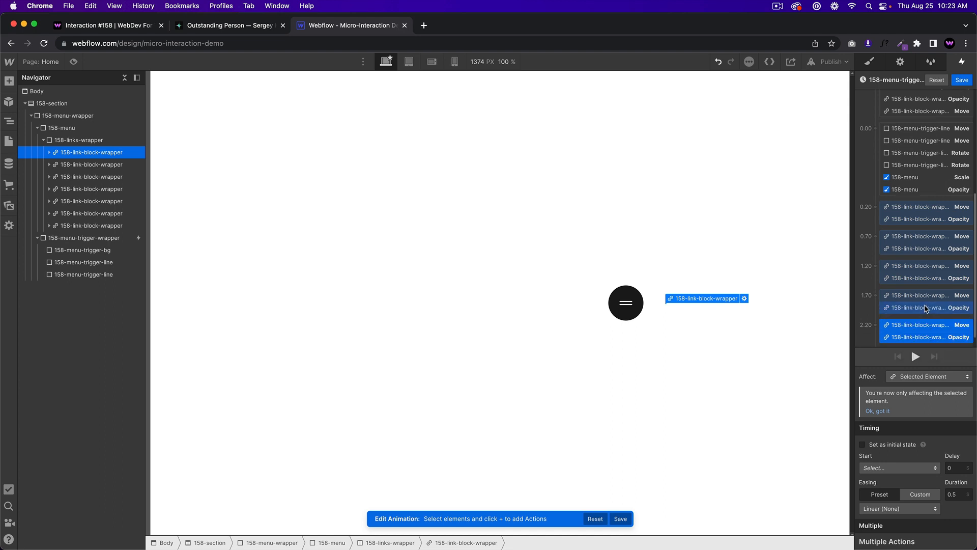
{"action": "right_click", "coordinate": [925, 308]}
{"action": "left_click", "coordinate": [924, 352]}
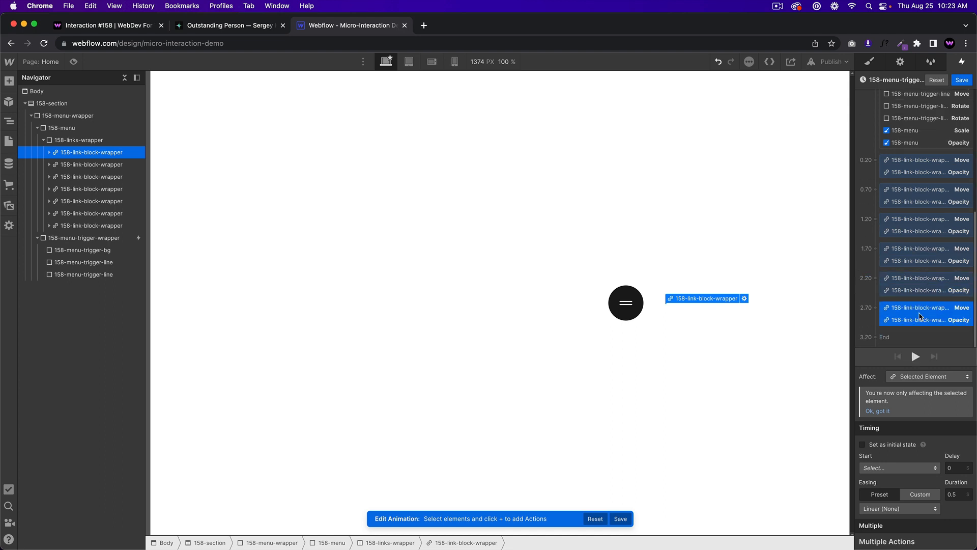
{"action": "right_click", "coordinate": [920, 315]}
{"action": "left_click", "coordinate": [927, 350]}
Step: Change the target of the Move and Opacity pair at 0.70 s to the second 158-link-block-wrapper
{"action": "left_click", "coordinate": [917, 191]}
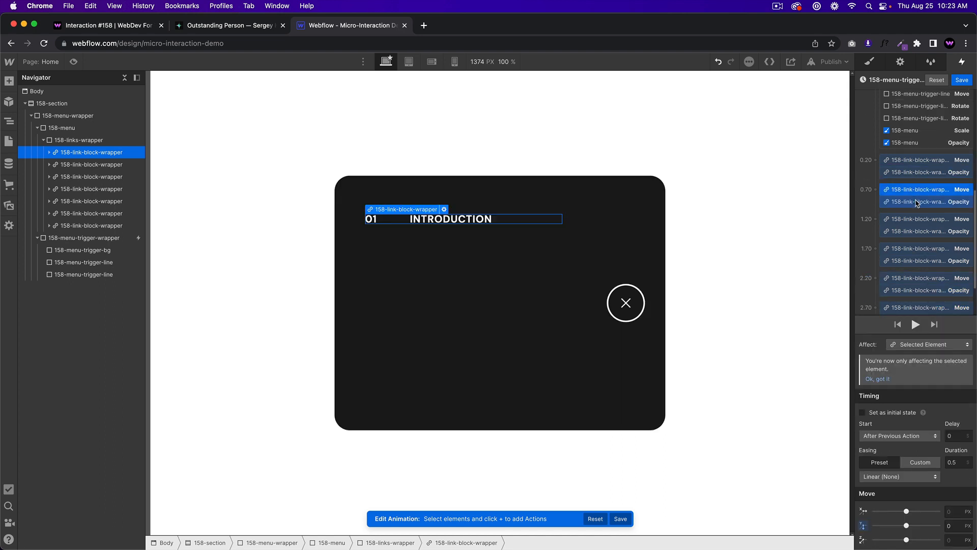
{"action": "left_click", "coordinate": [916, 204], "text": "shift"}
{"action": "right_click", "coordinate": [925, 192]}
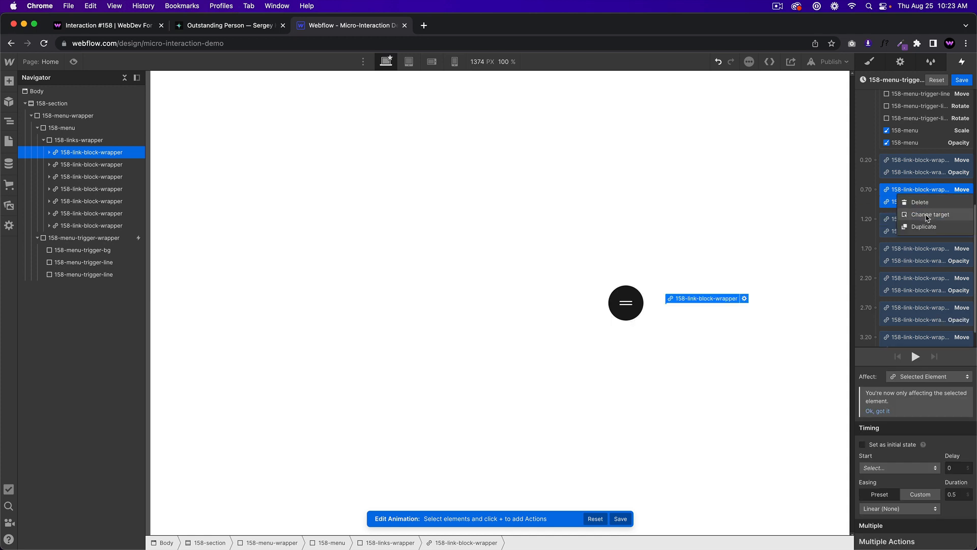
{"action": "left_click", "coordinate": [927, 215]}
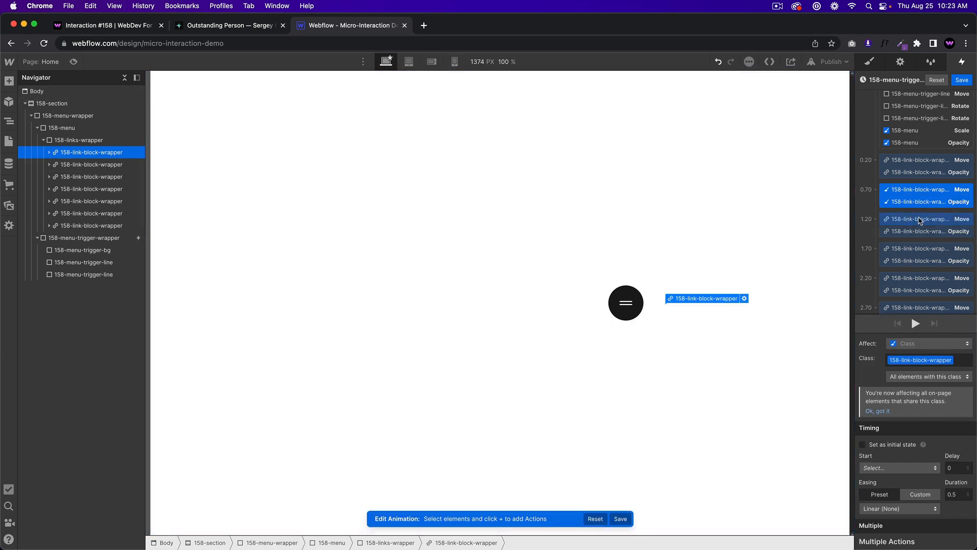
Step: Change the target of the Move and Opacity pair at 1.20 s to the third 158-link-block-wrapper
{"action": "left_click", "coordinate": [920, 220]}
{"action": "left_click", "coordinate": [911, 232], "text": "shift"}
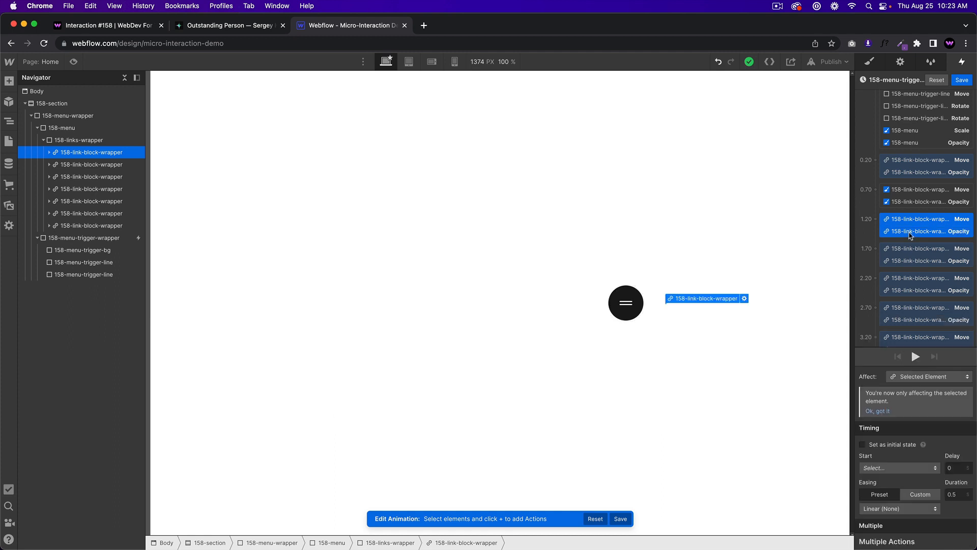
{"action": "right_click", "coordinate": [912, 235]}
{"action": "left_click", "coordinate": [922, 259]}
{"action": "left_click", "coordinate": [102, 189]}
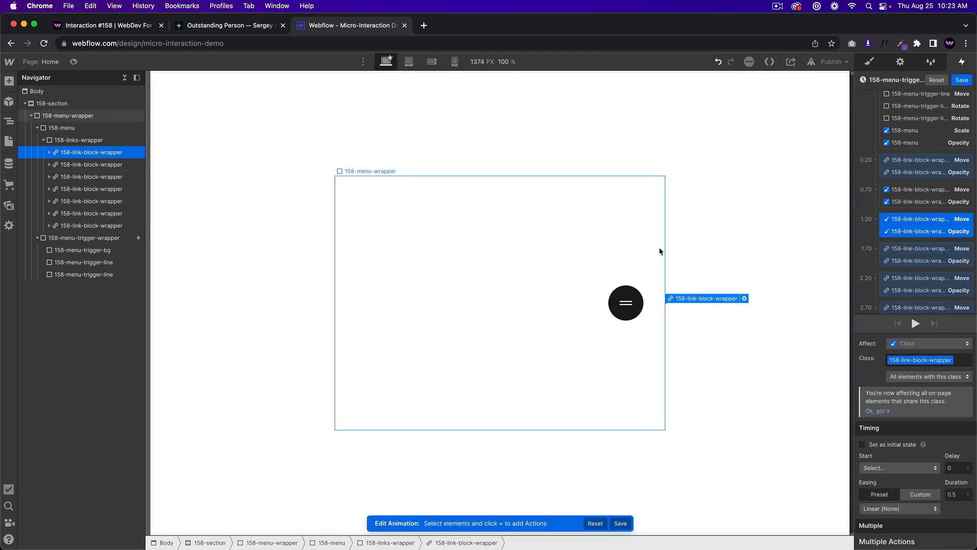
Step: Change the target of the Move and Opacity pair at 1.70 s to the fourth 158-link-block-wrapper
{"action": "left_click", "coordinate": [920, 248]}
{"action": "left_click", "coordinate": [911, 261], "text": "shift"}
{"action": "right_click", "coordinate": [911, 249]}
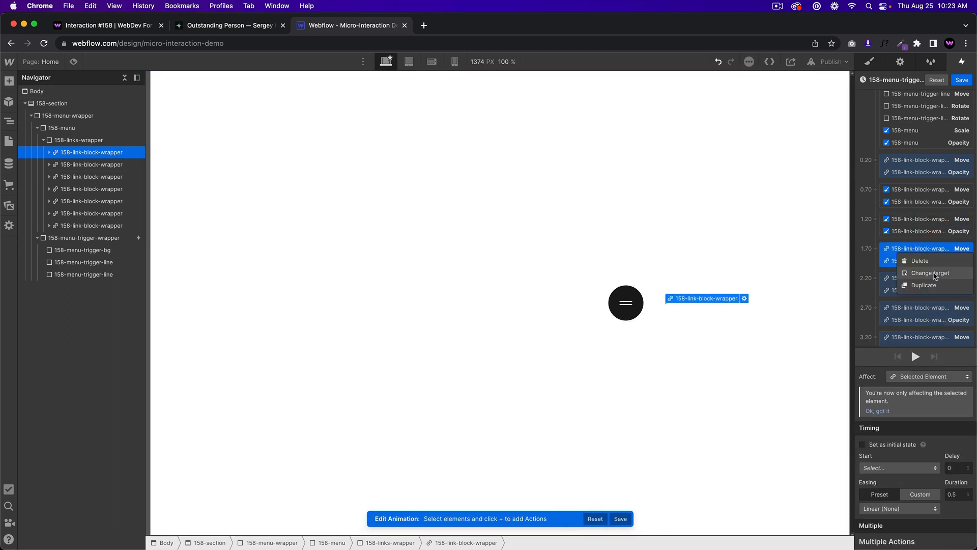
{"action": "left_click", "coordinate": [934, 273]}
{"action": "left_click", "coordinate": [81, 189]}
Step: Change the target of the Move and Opacity pair at 2.20 s to the fifth 158-link-block-wrapper
{"action": "left_click", "coordinate": [920, 279]}
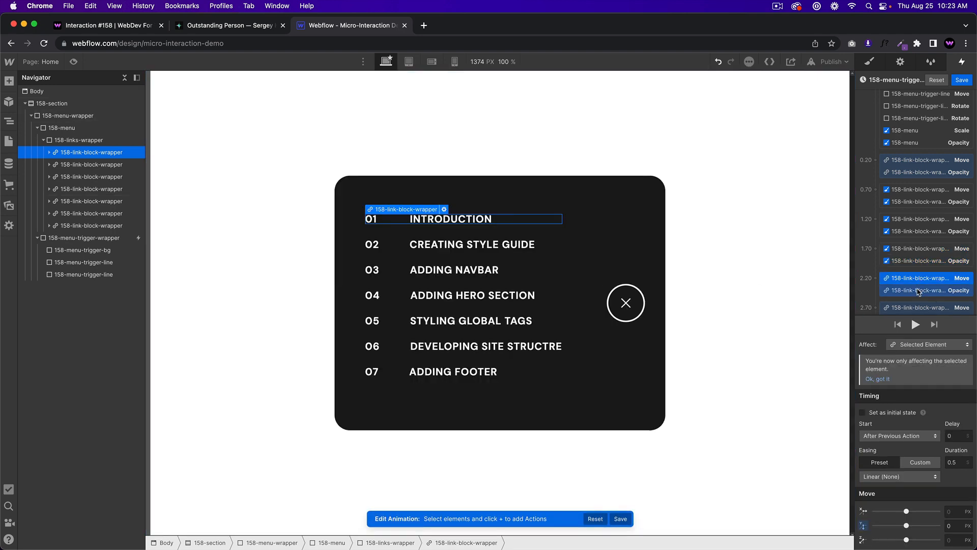
{"action": "left_click", "coordinate": [919, 291], "text": "shift"}
{"action": "right_click", "coordinate": [919, 281]}
{"action": "left_click", "coordinate": [933, 304]}
{"action": "left_click", "coordinate": [77, 201]}
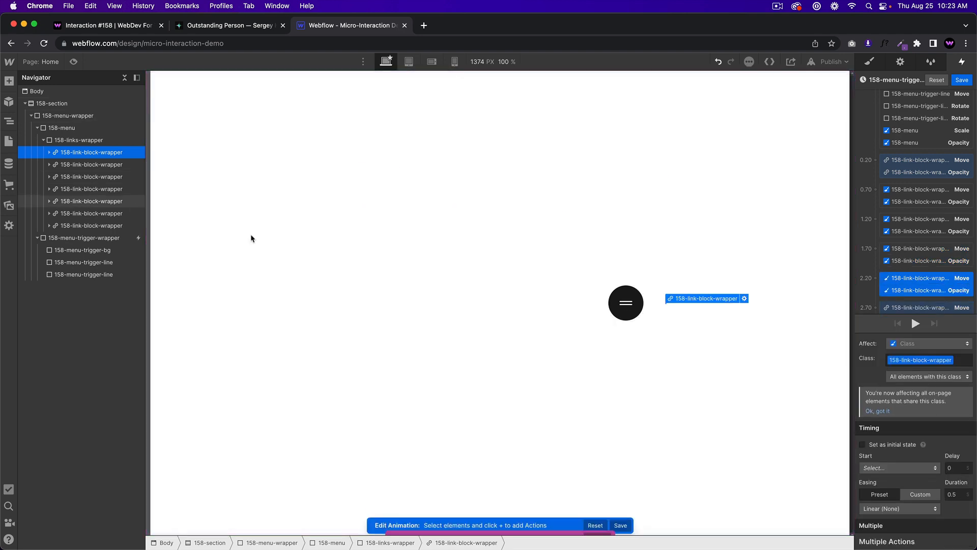
Step: Change the target of the Move and Opacity pair at 2.70 s to the sixth 158-link-block-wrapper
{"action": "scroll", "coordinate": [910, 282], "scroll_direction": "down", "scroll_amount": 2}
{"action": "left_click", "coordinate": [920, 247]}
{"action": "left_click", "coordinate": [913, 259], "text": "shift"}
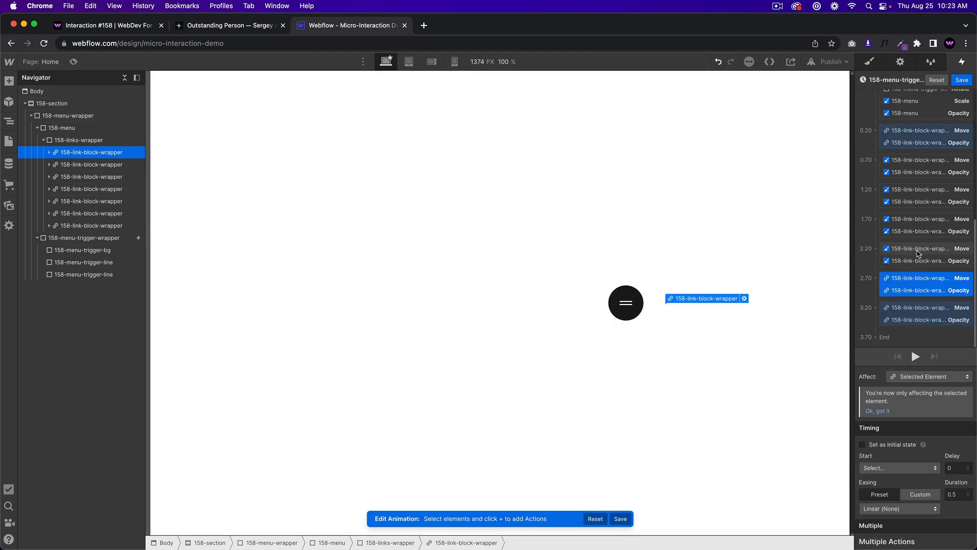
{"action": "right_click", "coordinate": [908, 279]}
{"action": "left_click", "coordinate": [932, 303]}
{"action": "left_click", "coordinate": [802, 276]}
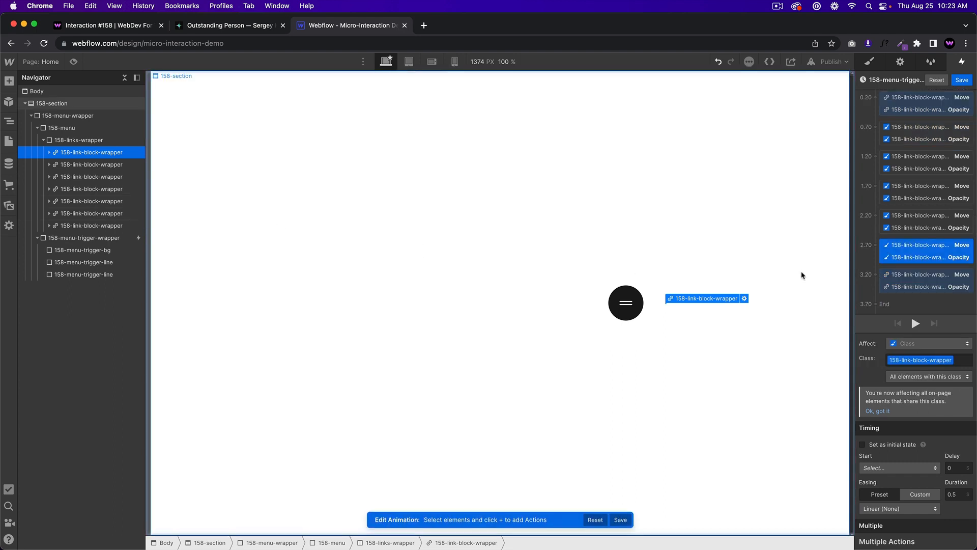
Step: Change the target of the Move and Opacity pair at 3.20 s to the seventh 158-link-block-wrapper
{"action": "left_click", "coordinate": [917, 277]}
{"action": "left_click", "coordinate": [918, 288], "text": "shift"}
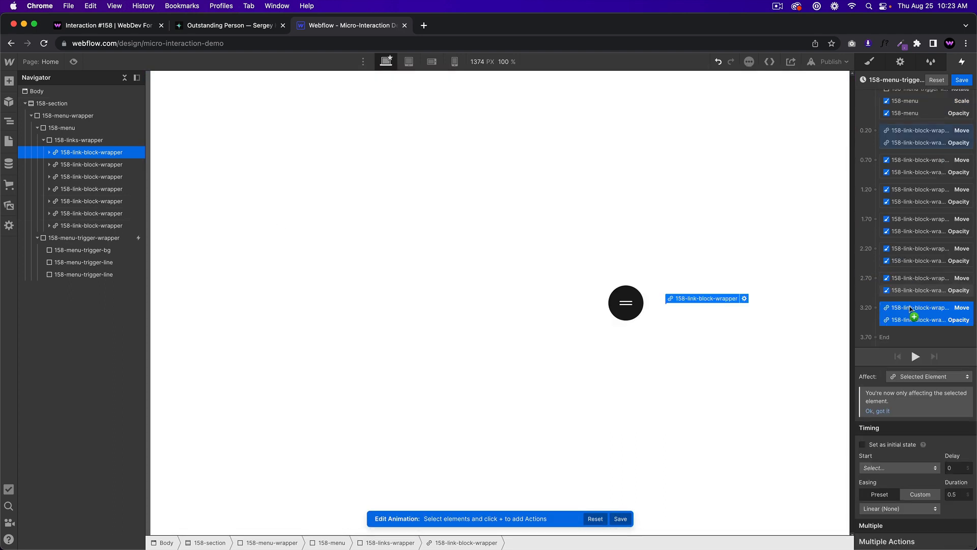
{"action": "right_click", "coordinate": [910, 310]}
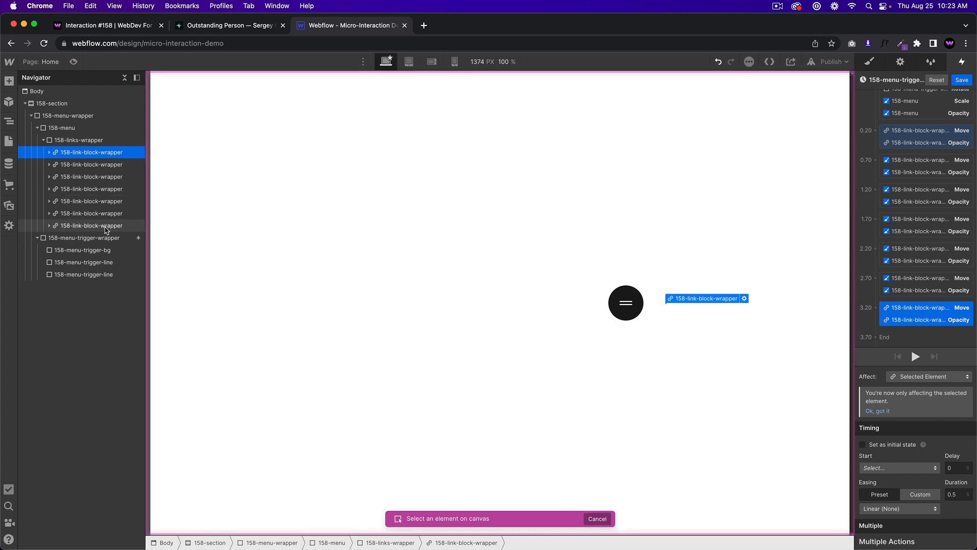
Step: Set the link block actions from 0.70 s to 3.20 s to affect only the selected element
{"action": "left_click", "coordinate": [938, 133]}
{"action": "left_click", "coordinate": [939, 129]}
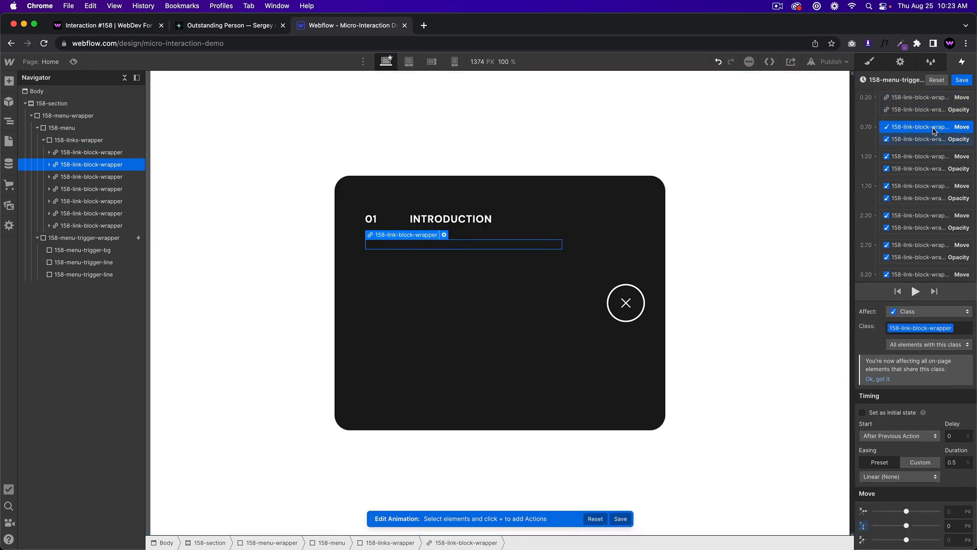
{"action": "left_click", "coordinate": [914, 157], "text": "shift"}
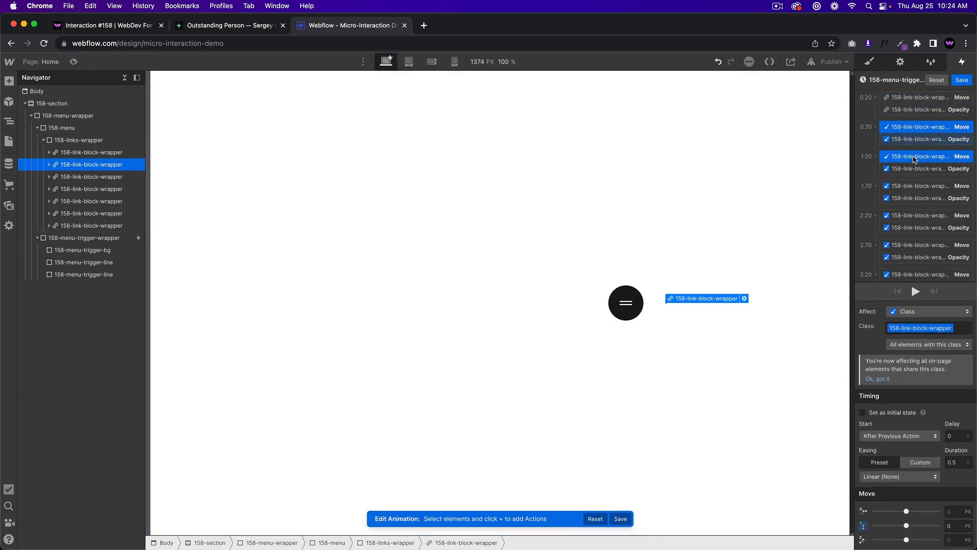
{"action": "left_click", "coordinate": [912, 186], "text": "shift"}
{"action": "left_click", "coordinate": [913, 215], "text": "shift"}
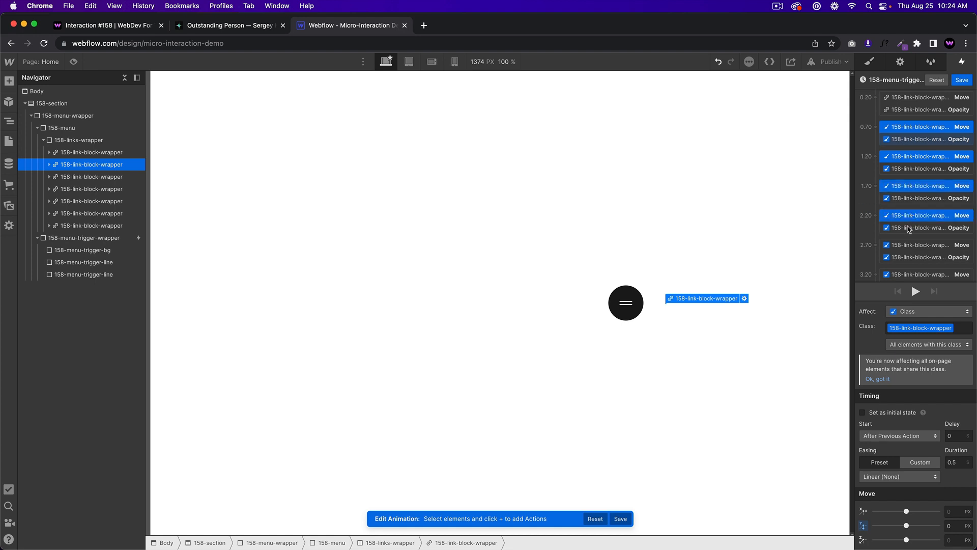
{"action": "left_click", "coordinate": [916, 245], "text": "shift"}
{"action": "left_click", "coordinate": [915, 274], "text": "shift"}
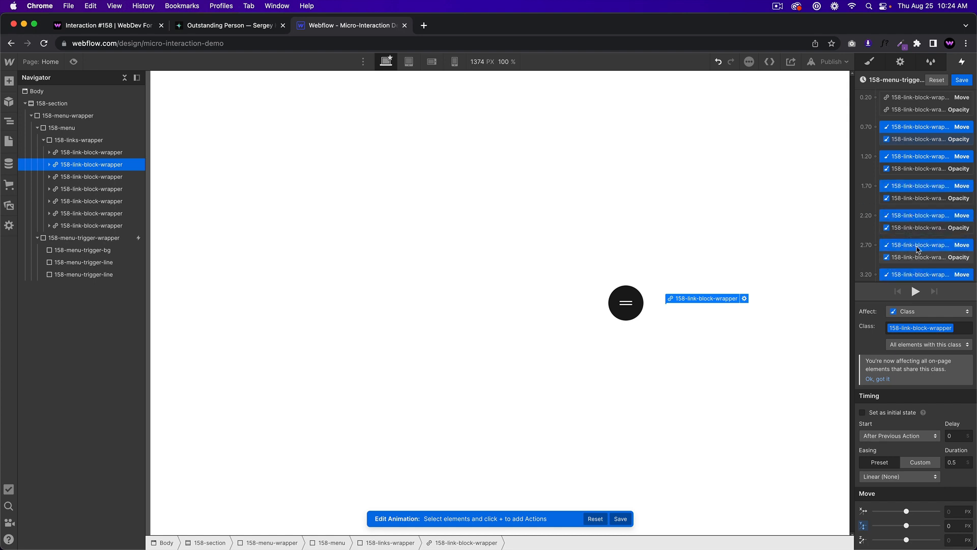
{"action": "scroll", "coordinate": [918, 250], "scroll_direction": "down", "scroll_amount": 1}
{"action": "scroll", "coordinate": [923, 127], "scroll_direction": "up", "scroll_amount": 1}
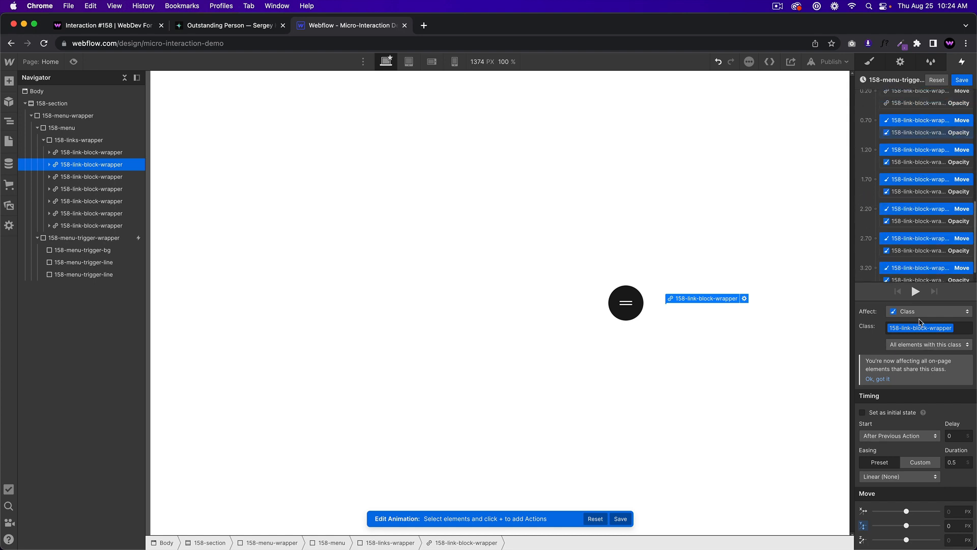
{"action": "left_click", "coordinate": [919, 312]}
{"action": "left_click", "coordinate": [912, 315]}
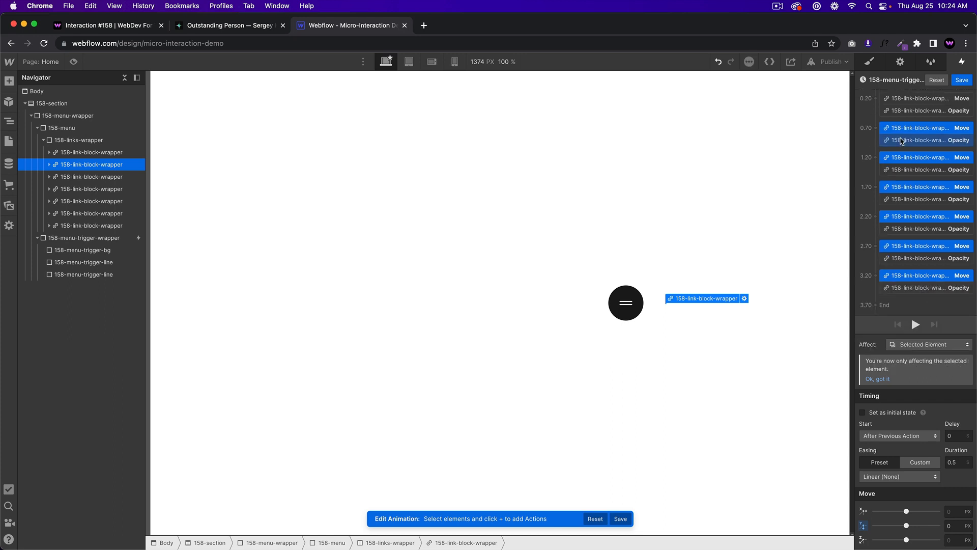
Step: Move the second and third links' Move and Opacity pairs into the 0.20 s group
{"action": "left_click", "coordinate": [902, 141]}
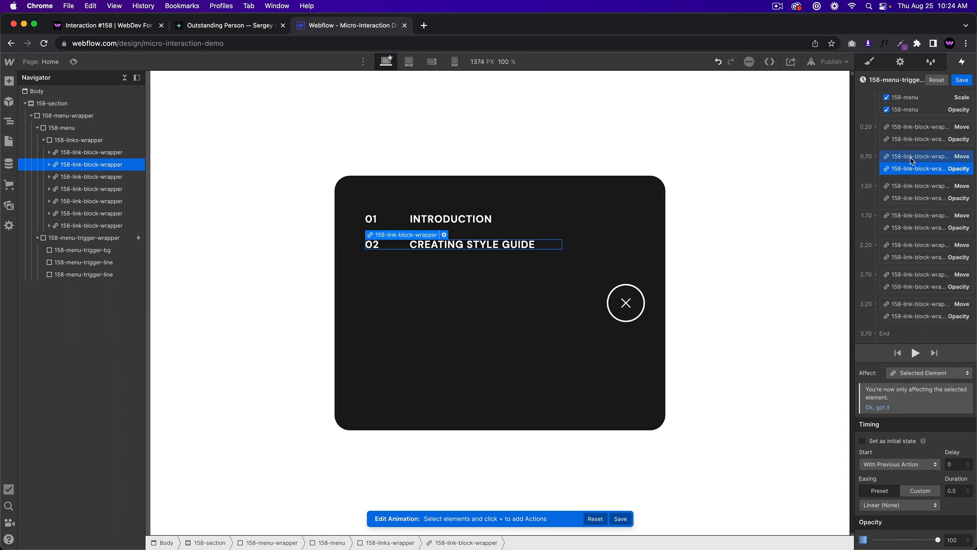
{"action": "left_click", "coordinate": [921, 196]}
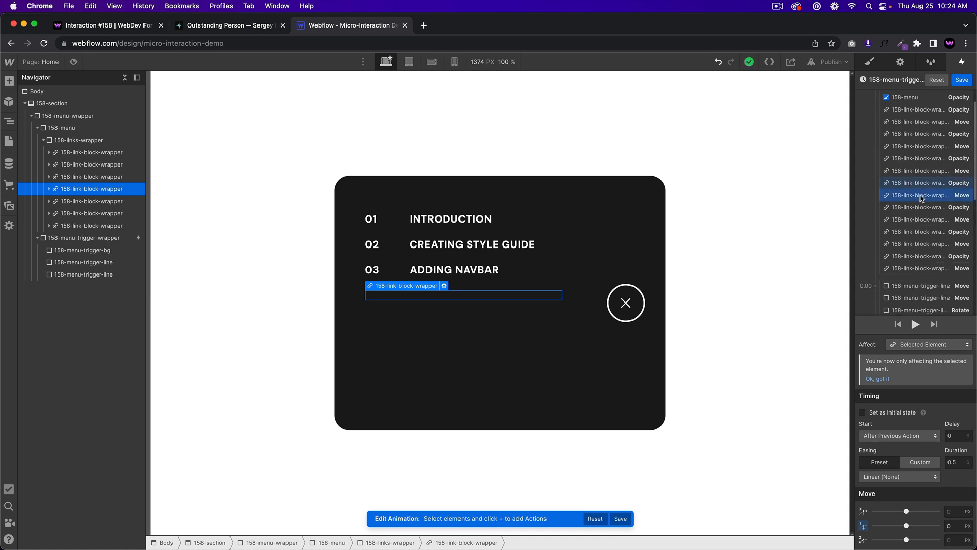
{"action": "scroll", "coordinate": [922, 198], "scroll_direction": "down", "scroll_amount": 4}
{"action": "left_click", "coordinate": [921, 185]}
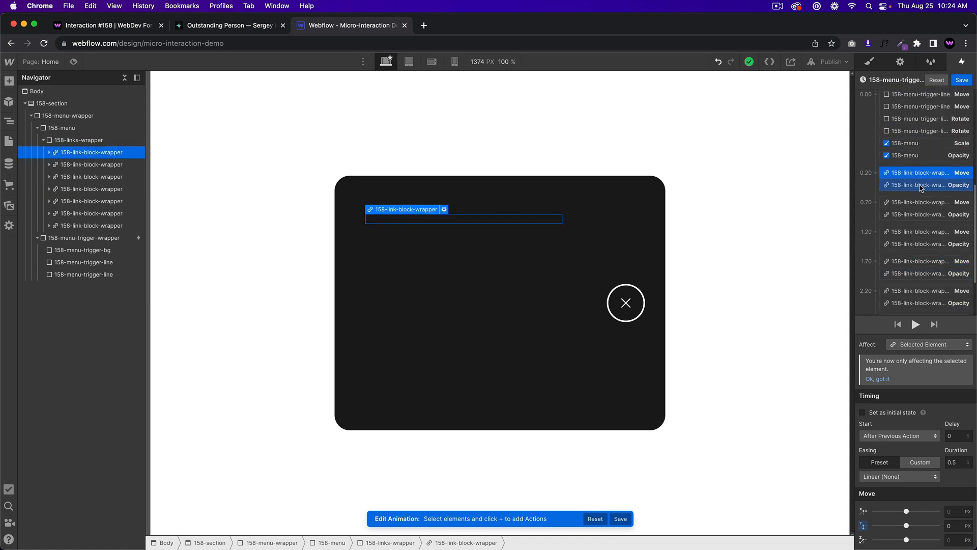
{"action": "left_click", "coordinate": [920, 187]}
{"action": "left_click", "coordinate": [920, 203]}
{"action": "left_click", "coordinate": [920, 215], "text": "shift"}
{"action": "mouse_move", "coordinate": [917, 202]}
{"action": "left_mouse_down"}
{"action": "mouse_move", "coordinate": [915, 193]}
{"action": "mouse_move", "coordinate": [914, 212]}
{"action": "left_mouse_up"}
{"action": "left_click", "coordinate": [915, 226]}
Step: Move the fourth and fifth links' Move and Opacity pairs into the 0.20 s group
{"action": "left_click", "coordinate": [912, 253]}
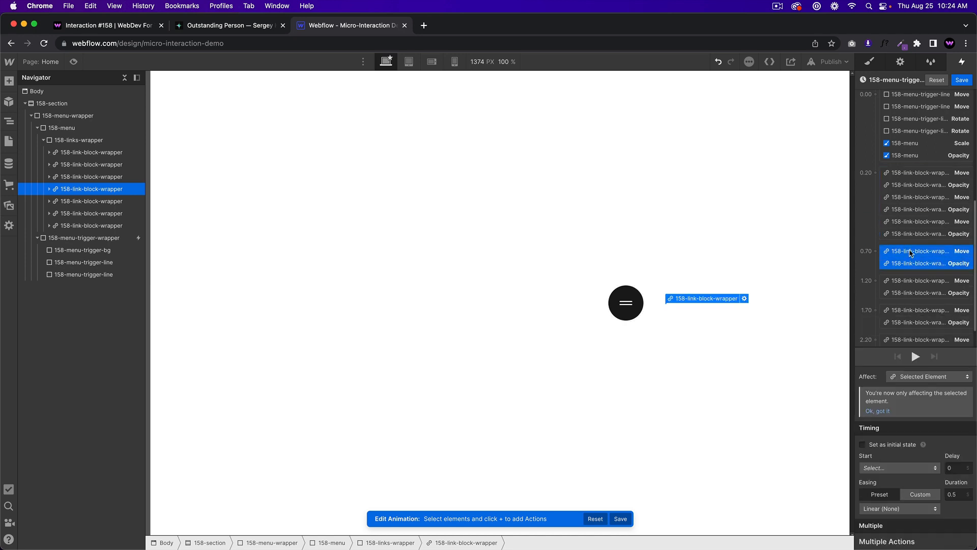
{"action": "left_click_drag", "start_coordinate": [911, 251], "coordinate": [914, 235]}
{"action": "left_click", "coordinate": [918, 276]}
{"action": "left_click", "coordinate": [918, 286], "text": "shift"}
{"action": "left_click_drag", "start_coordinate": [916, 276], "coordinate": [915, 261]}
Step: Move the sixth and seventh links' Move and Opacity pairs into the 0.20 s group
{"action": "left_click", "coordinate": [916, 301]}
{"action": "left_click", "coordinate": [913, 313], "text": "shift"}
{"action": "mouse_move", "coordinate": [912, 315]}
{"action": "left_mouse_down"}
{"action": "mouse_move", "coordinate": [916, 293]}
{"action": "mouse_move", "coordinate": [922, 299]}
{"action": "left_mouse_up"}
{"action": "left_click", "coordinate": [918, 307]}
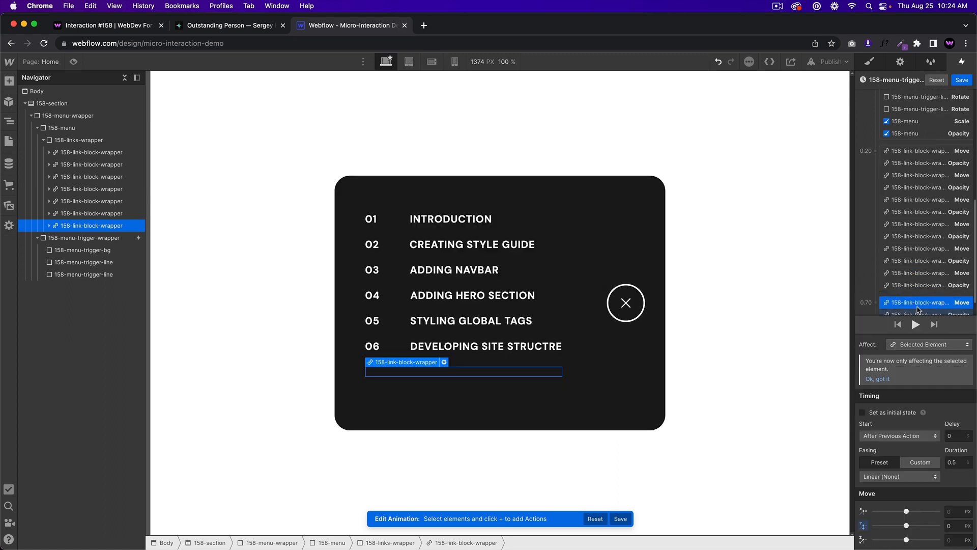
{"action": "scroll", "coordinate": [914, 308], "scroll_direction": "down", "scroll_amount": 1}
{"action": "left_click", "coordinate": [912, 289], "text": "shift"}
{"action": "left_click_drag", "start_coordinate": [908, 305], "coordinate": [911, 294]}
Step: Move all seven links' Move and Opacity actions into the 0.00 s group, directly after the 158-menu Opacity action
{"action": "left_click", "coordinate": [911, 161]}
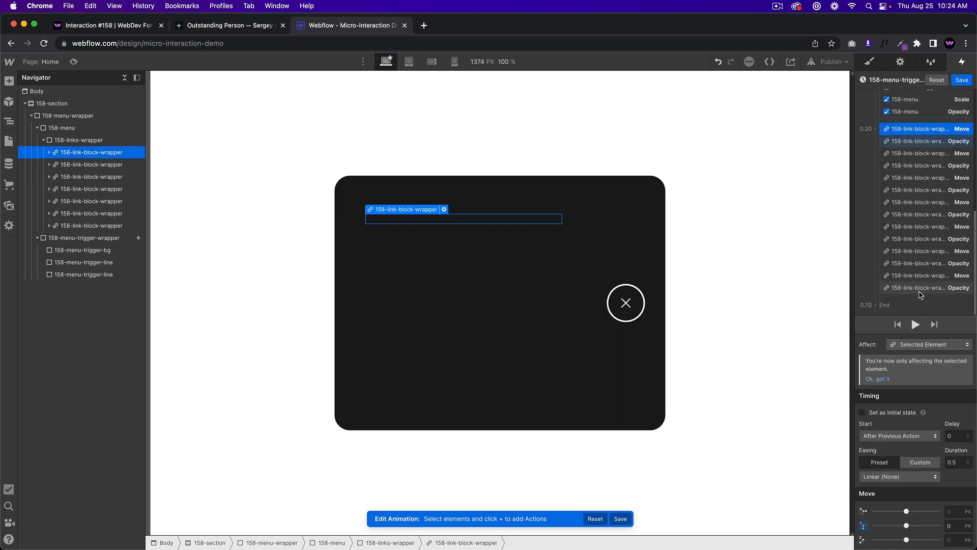
{"action": "left_click", "coordinate": [919, 289]}
{"action": "left_click", "coordinate": [908, 160], "text": "shift"}
{"action": "left_click_drag", "start_coordinate": [906, 160], "coordinate": [913, 149]}
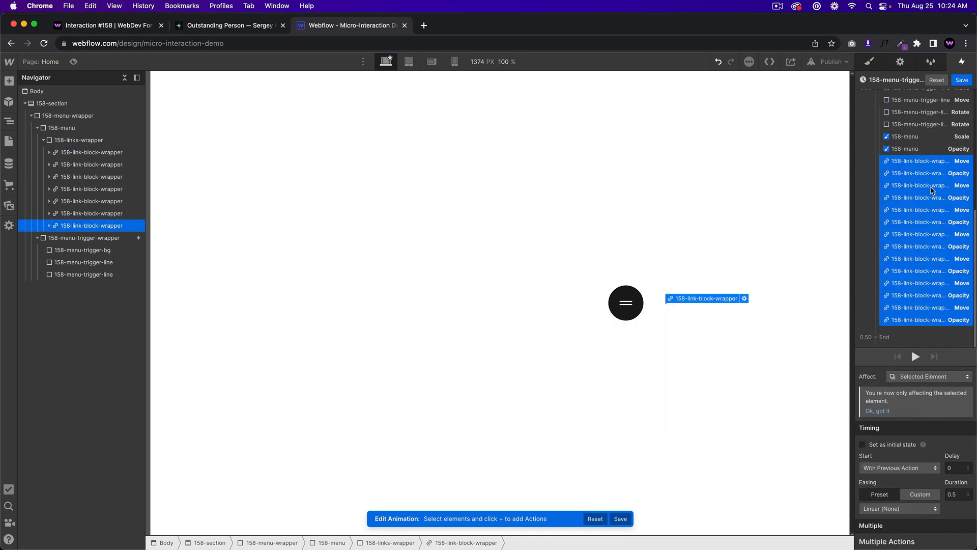
Step: Set the duration of all seven links' Move and Opacity actions to 0.3 s and their easing to Ease
{"action": "left_click", "coordinate": [923, 151]}
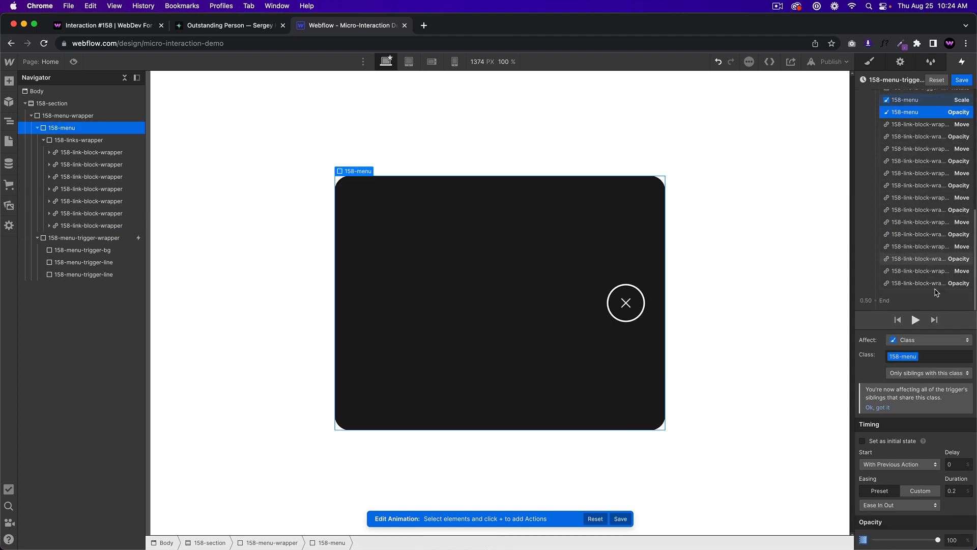
{"action": "scroll", "coordinate": [932, 255], "scroll_direction": "down", "scroll_amount": 1}
{"action": "left_click", "coordinate": [932, 285]}
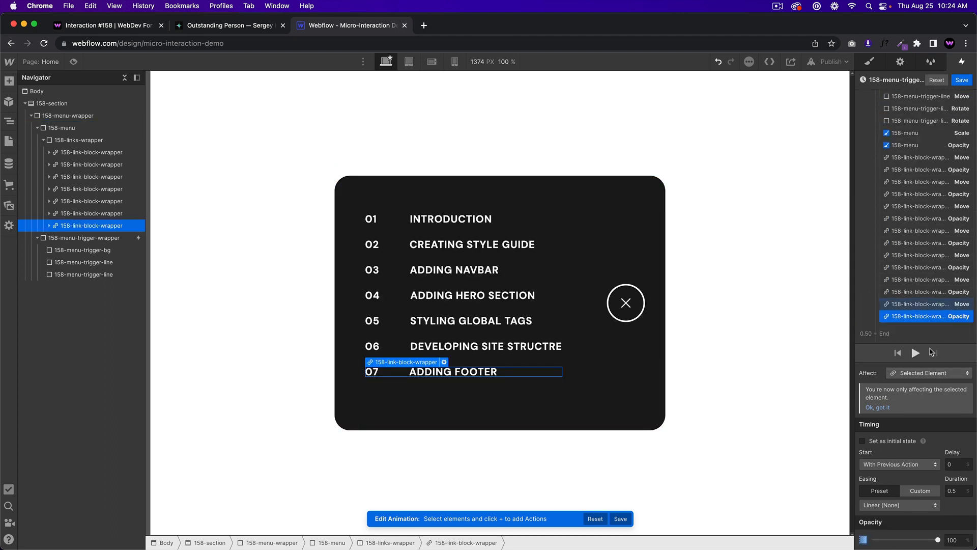
{"action": "left_click", "coordinate": [924, 307], "text": "shift"}
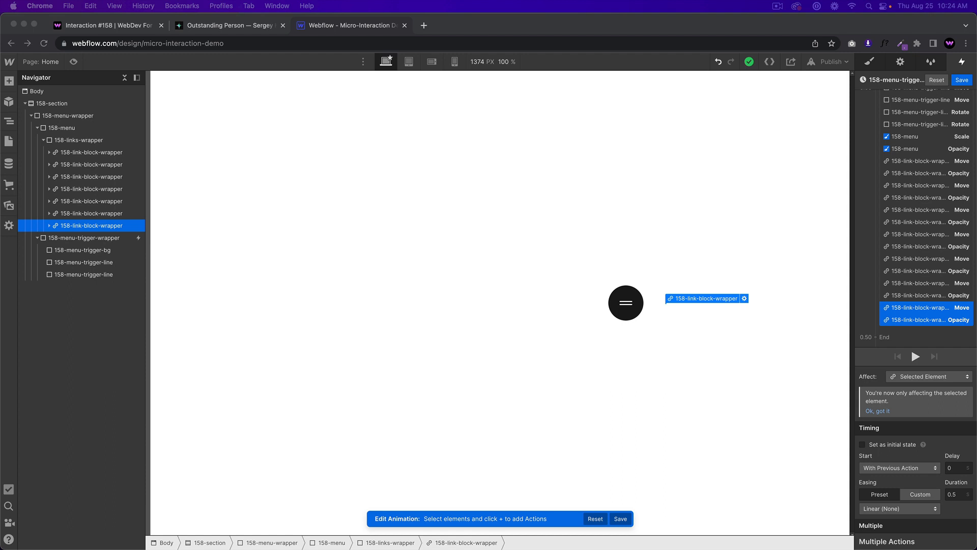
{"action": "left_click", "coordinate": [897, 161], "text": "shift"}
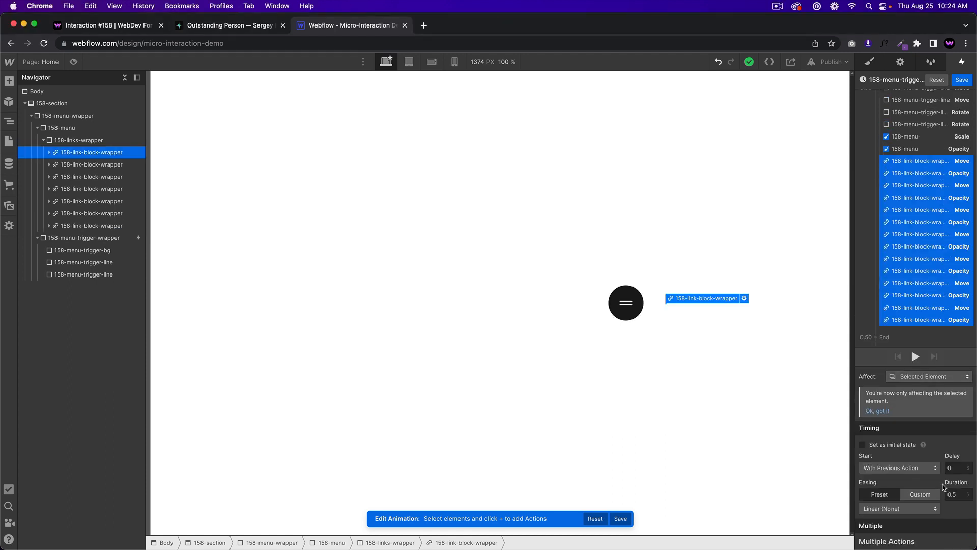
{"action": "left_click", "coordinate": [952, 494]}
{"action": "type", "text": "0.3"}
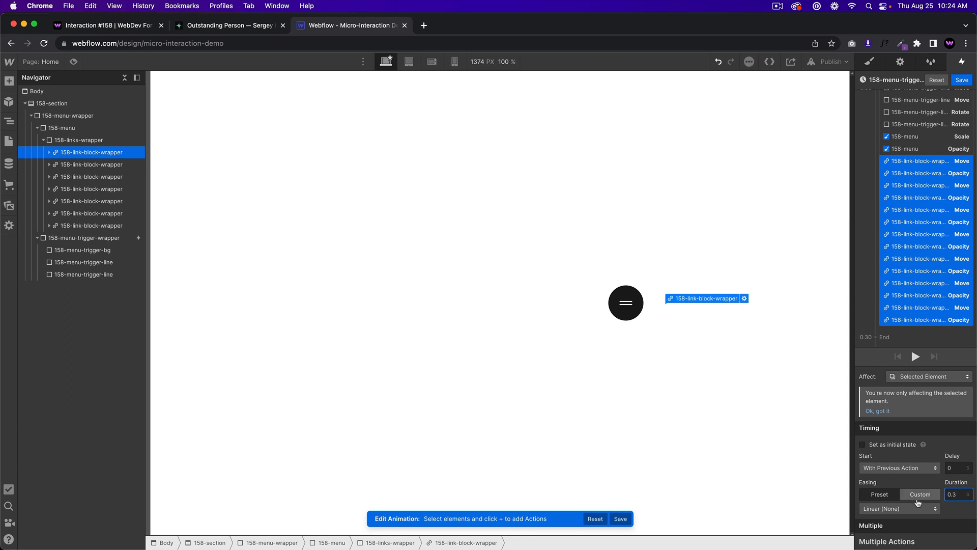
{"action": "left_click", "coordinate": [899, 508]}
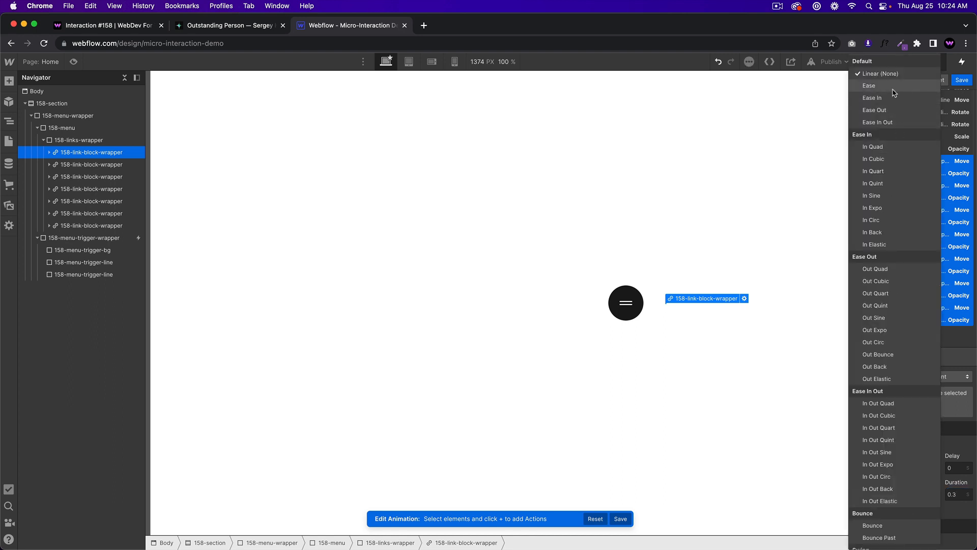
{"action": "left_click", "coordinate": [869, 85]}
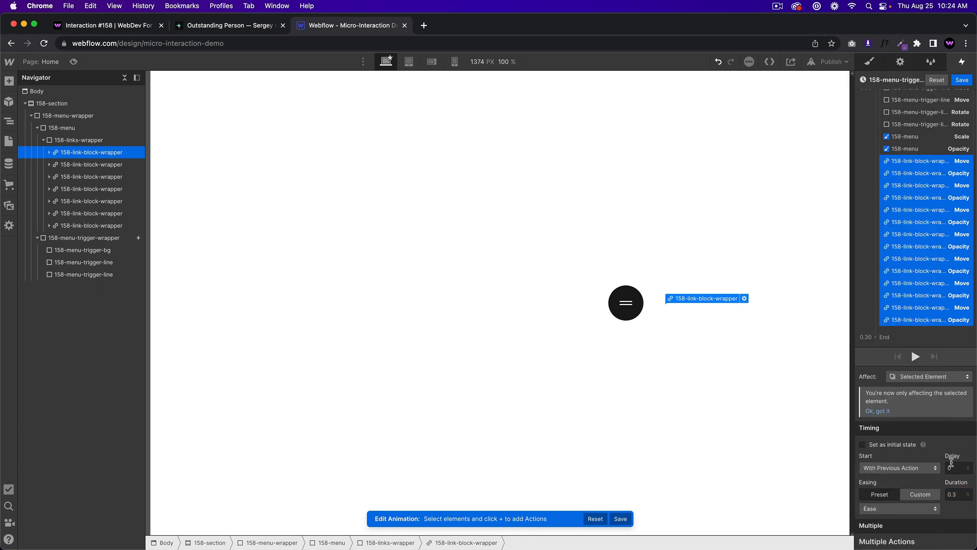
Step: Set the delay of the seventh link's Move and Opacity actions to 0.7 s
{"action": "left_click", "coordinate": [915, 149]}
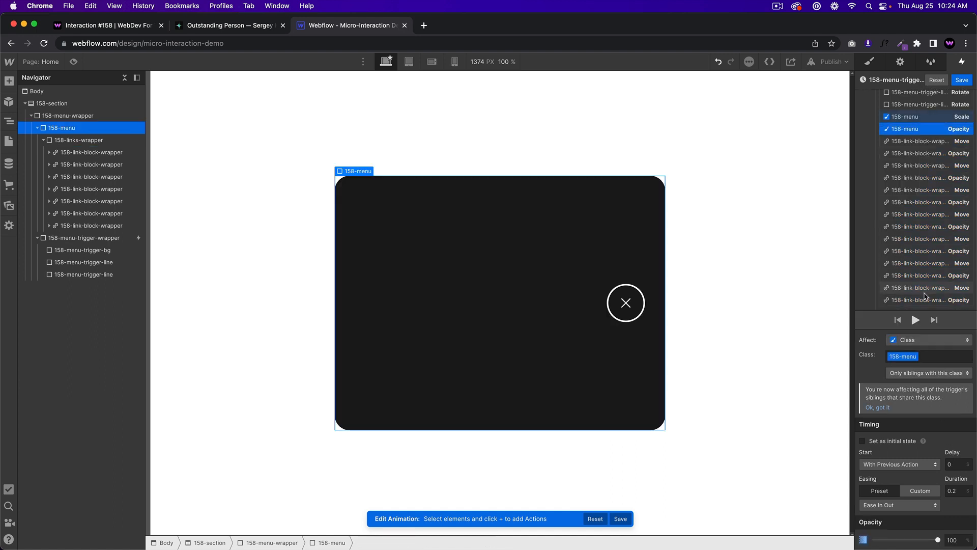
{"action": "left_click", "coordinate": [925, 295]}
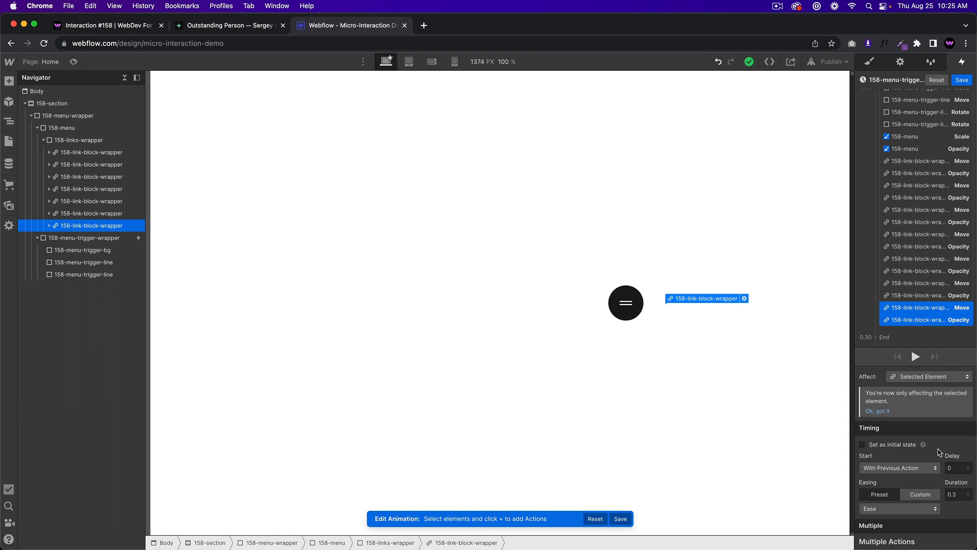
{"action": "left_click", "coordinate": [957, 469]}
{"action": "key", "text": "Return"}
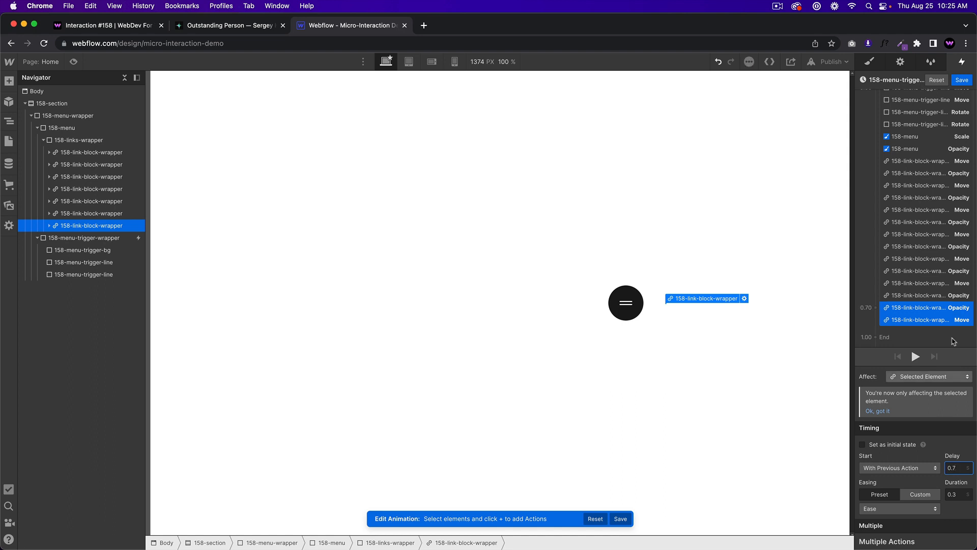
Step: Delay the sixth link's Move and Opacity actions by 0.6 s and the fifth link's by 0.5 s
{"action": "left_click", "coordinate": [930, 279]}
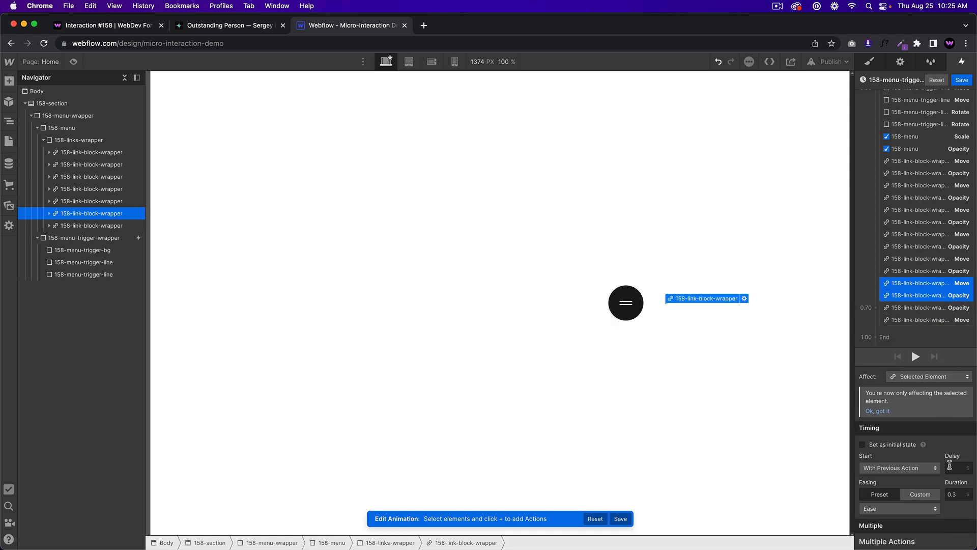
{"action": "left_click", "coordinate": [950, 465]}
{"action": "type", "text": "0.6"}
{"action": "left_click", "coordinate": [949, 272]}
{"action": "left_click", "coordinate": [932, 257], "text": "shift"}
{"action": "left_click", "coordinate": [950, 469]}
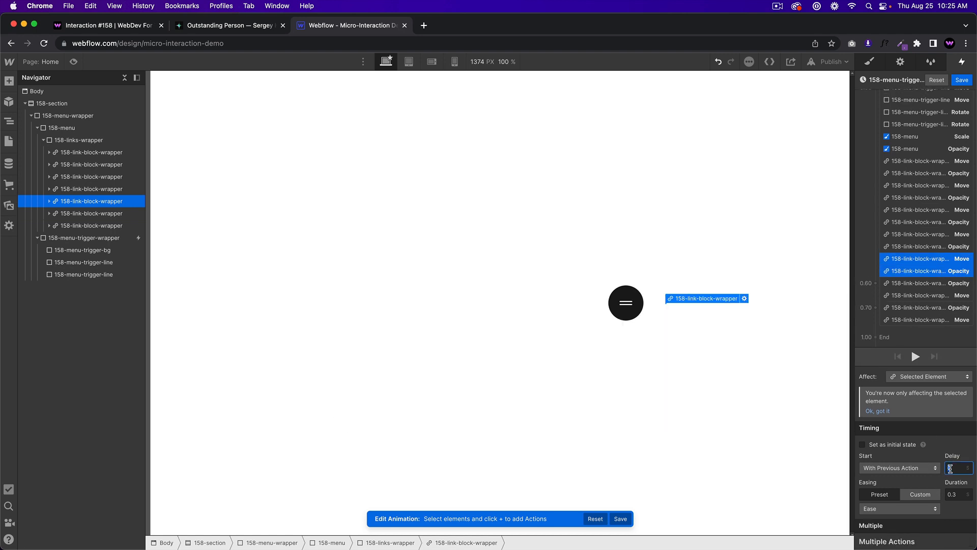
{"action": "type", "text": "0.5"}
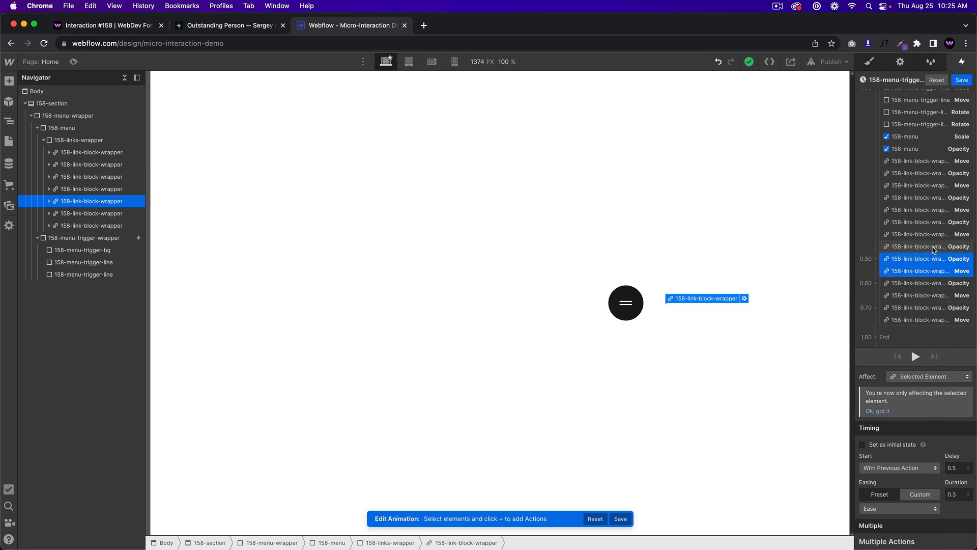
Step: Delay the fourth link's Move and Opacity actions by 0.4 s and the third link's by 0.3 s
{"action": "left_click", "coordinate": [935, 250]}
{"action": "left_click", "coordinate": [932, 235], "text": "shift"}
{"action": "left_click", "coordinate": [951, 467]}
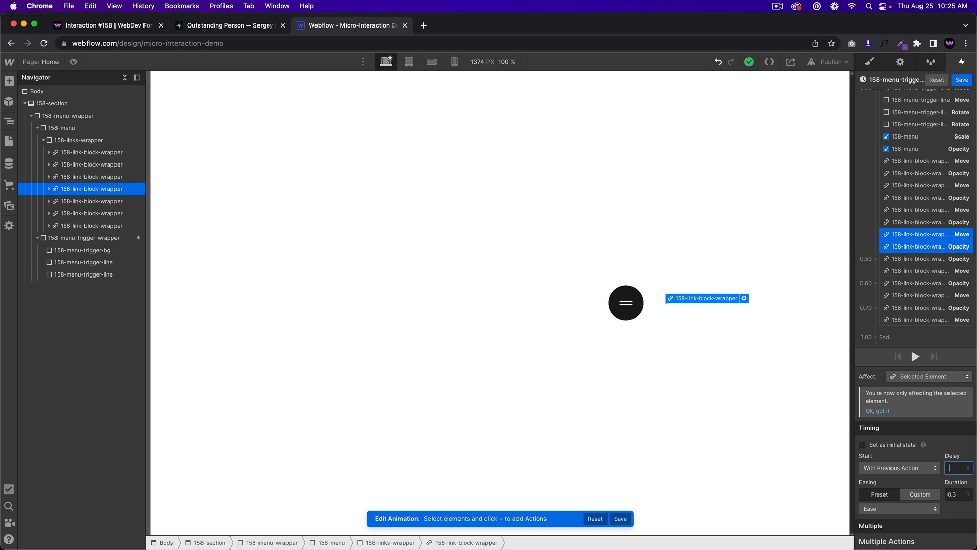
{"action": "type", "text": "0.4"}
{"action": "left_click", "coordinate": [918, 222]}
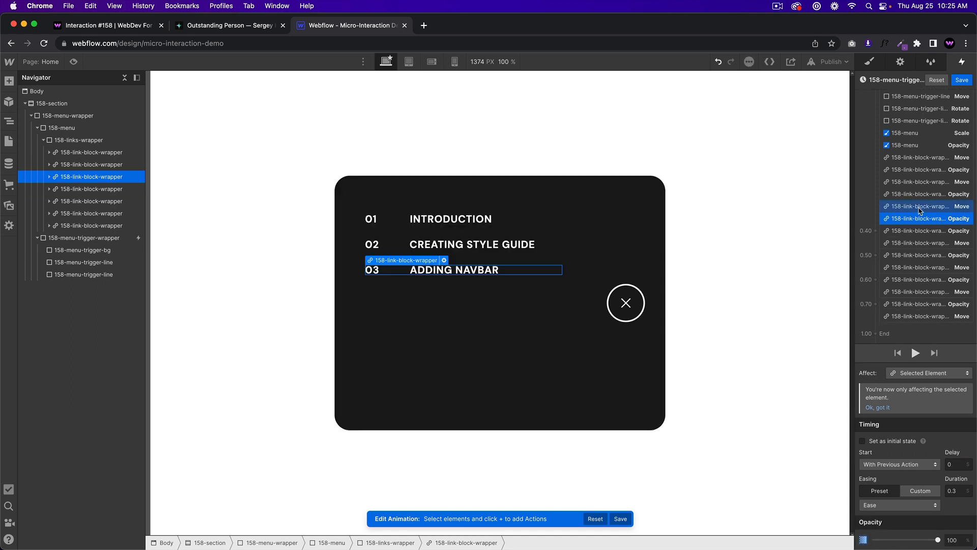
{"action": "left_click", "coordinate": [921, 210], "text": "shift"}
{"action": "left_click", "coordinate": [960, 466]}
{"action": "type", "text": "0.3"}
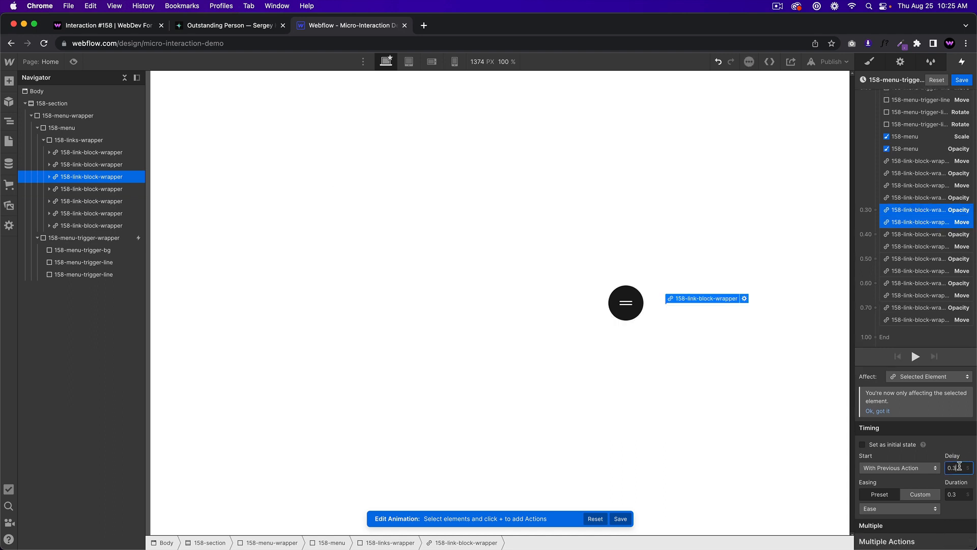
Step: Delay the second link's Move and Opacity actions by 0.2 s and the first link's by 0.1 s
{"action": "left_click", "coordinate": [897, 198]}
{"action": "left_click", "coordinate": [907, 187], "text": "shift"}
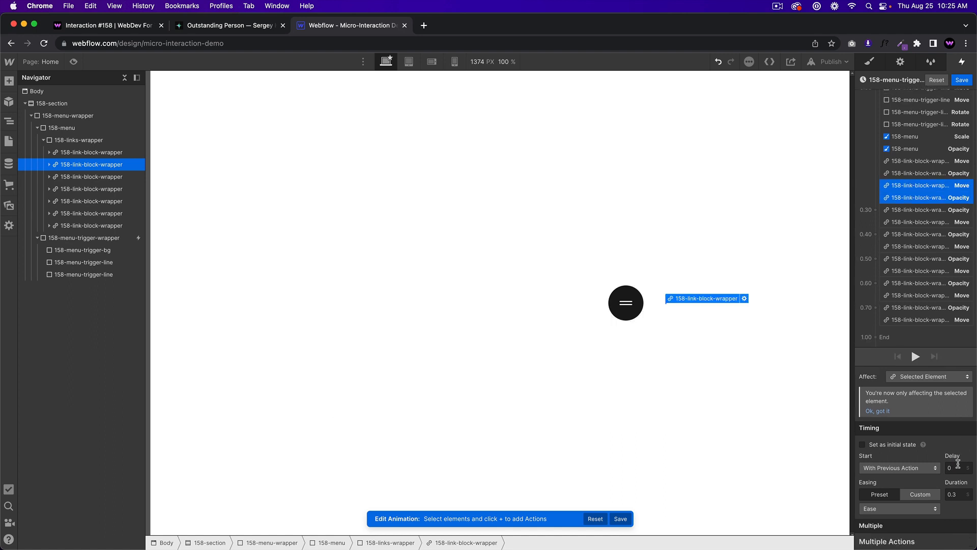
{"action": "left_click", "coordinate": [957, 464]}
{"action": "type", "text": ".2"}
{"action": "key", "text": "Return"}
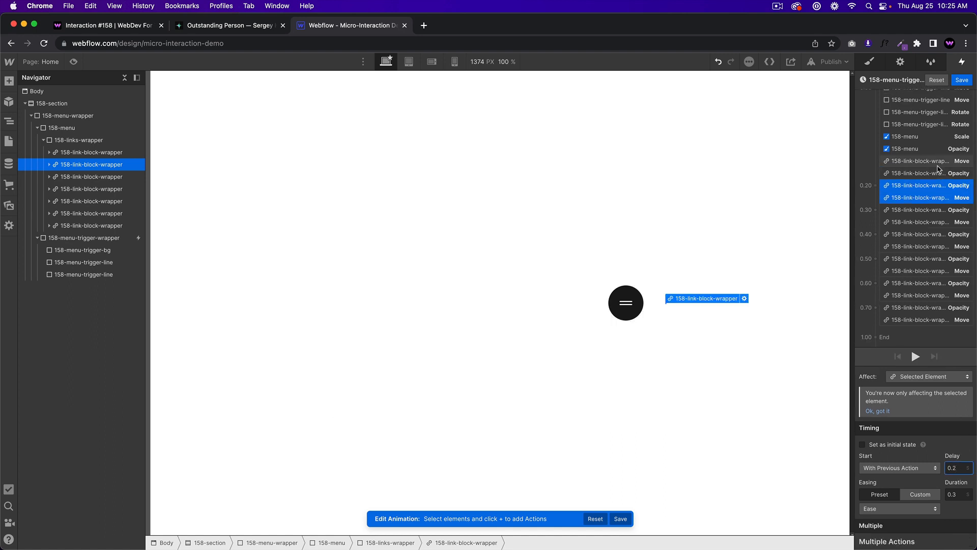
{"action": "left_click", "coordinate": [929, 174]}
{"action": "left_click", "coordinate": [927, 164], "text": "shift"}
{"action": "left_click", "coordinate": [959, 495]}
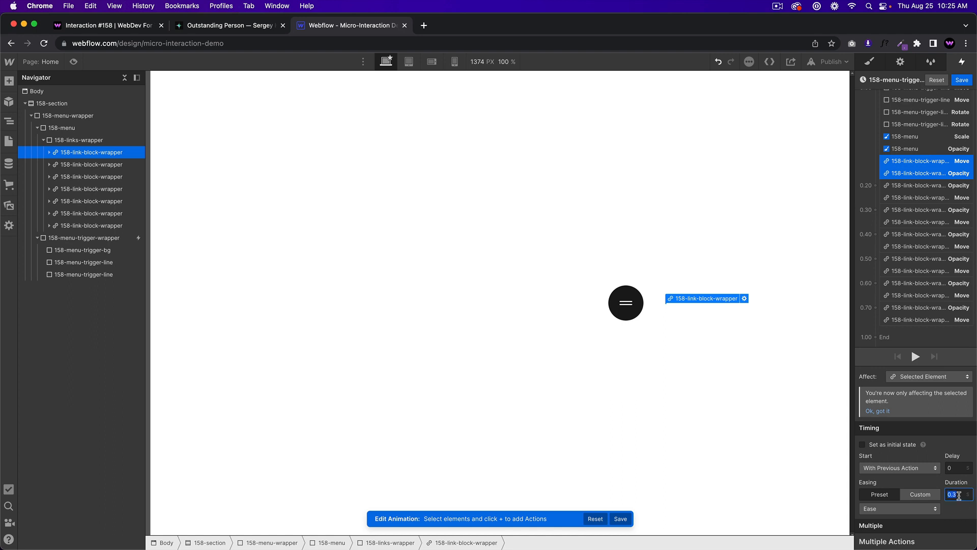
{"action": "left_click", "coordinate": [958, 467]}
{"action": "type", "text": "0.1"}
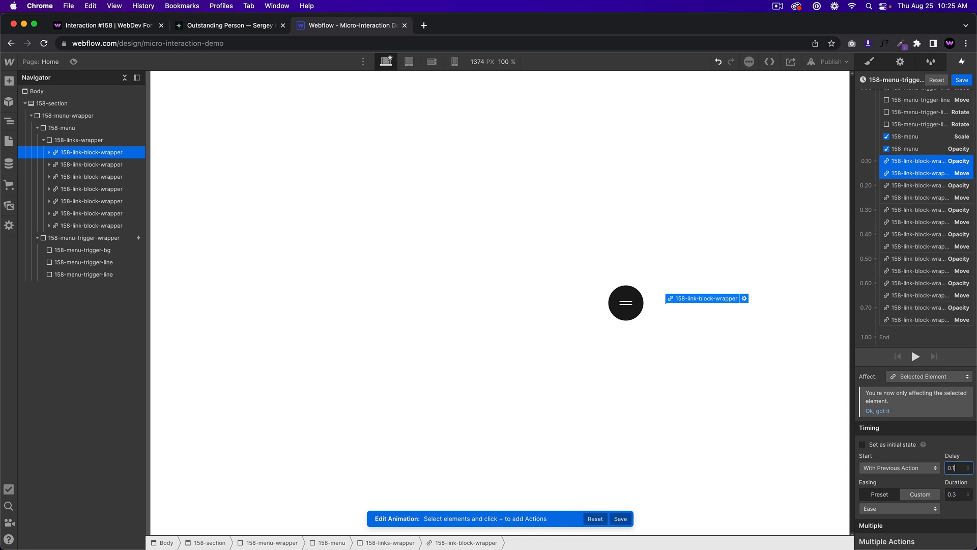
Step: Preview the page, open the menu with its trigger to check the link reveal, and return to the editor
{"action": "left_click", "coordinate": [73, 61]}
{"action": "left_click", "coordinate": [627, 314]}
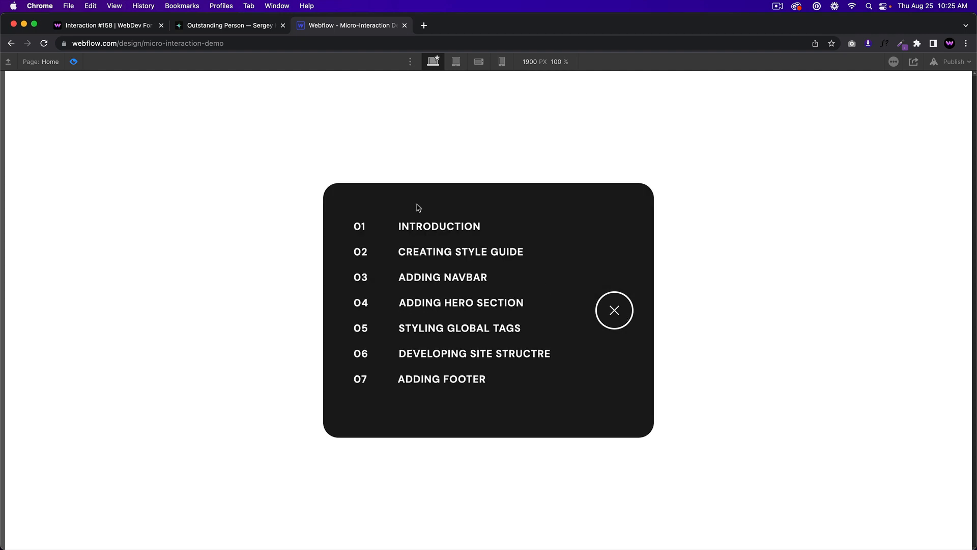
{"action": "left_click", "coordinate": [77, 62]}
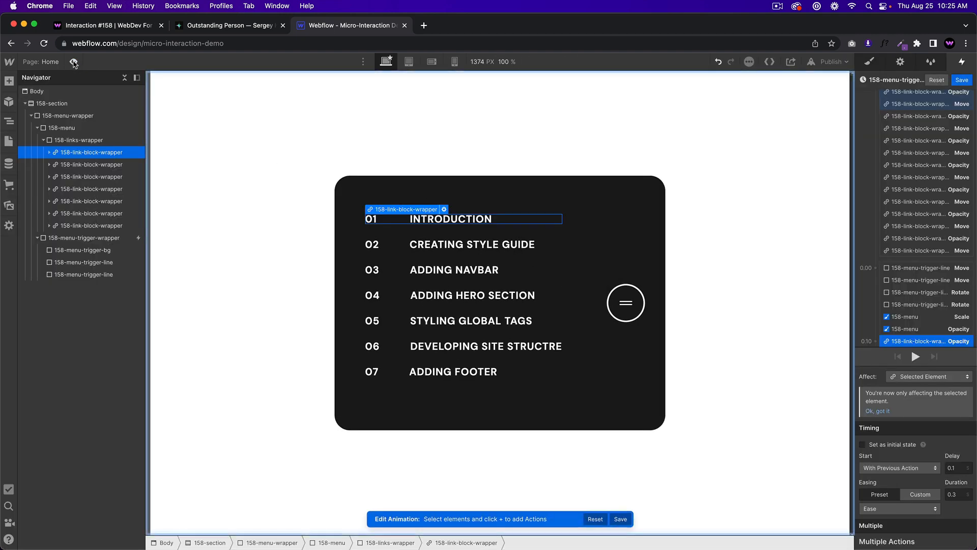
Step: Replay the menu opening in preview mode twice and review the staggered link delays in the animation timeline
{"action": "left_click", "coordinate": [77, 62]}
{"action": "left_click", "coordinate": [609, 312]}
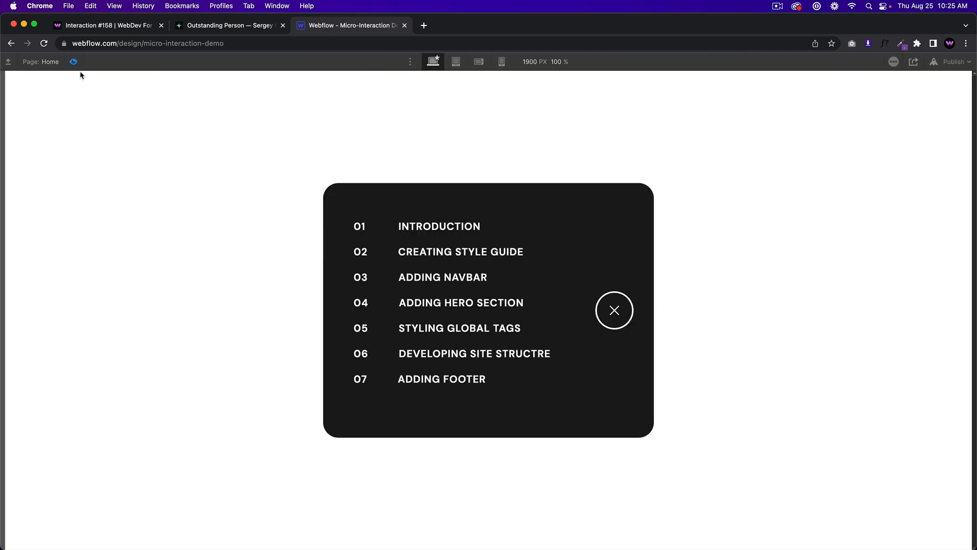
{"action": "left_click", "coordinate": [74, 62]}
{"action": "left_click", "coordinate": [944, 270]}
{"action": "scroll", "coordinate": [917, 305], "scroll_direction": "down", "scroll_amount": 5}
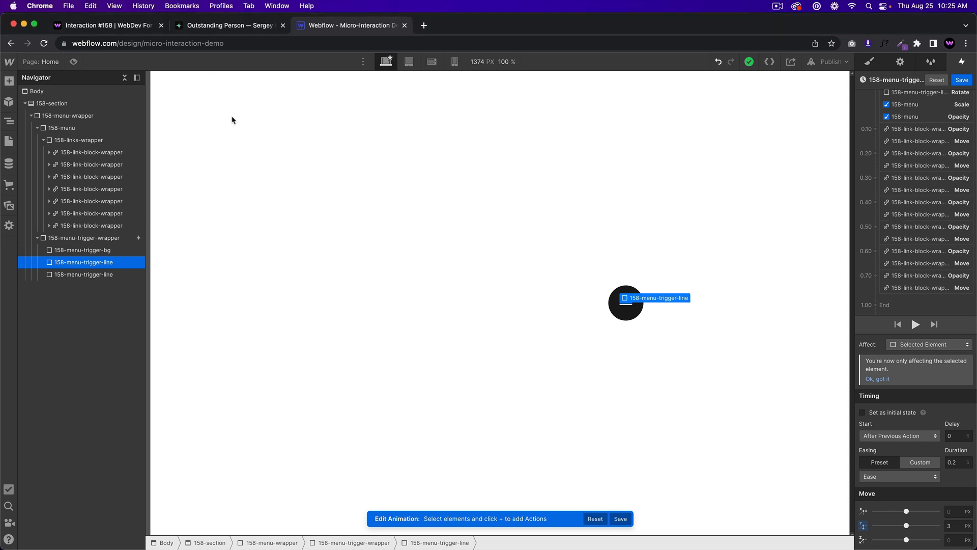
{"action": "left_click", "coordinate": [74, 62]}
{"action": "left_click", "coordinate": [608, 316]}
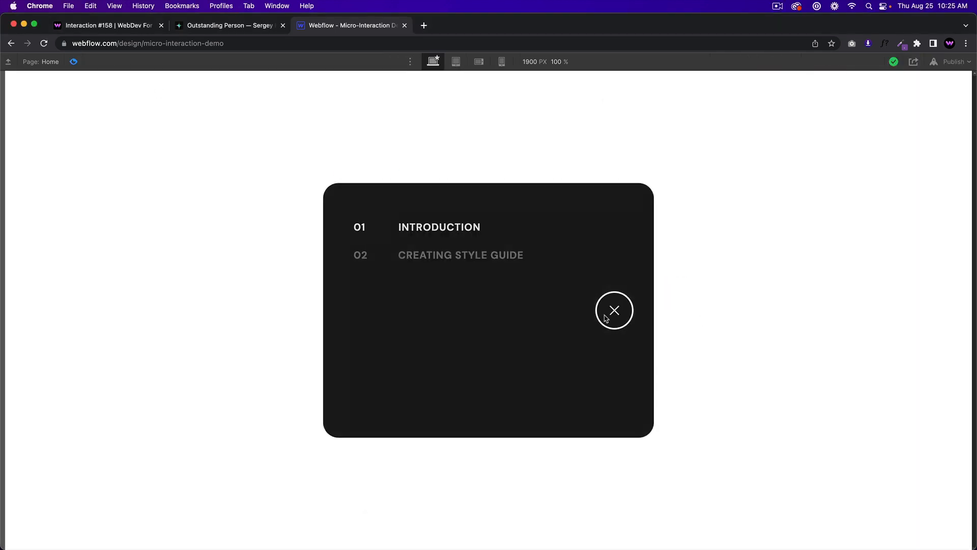
{"action": "left_click", "coordinate": [74, 62]}
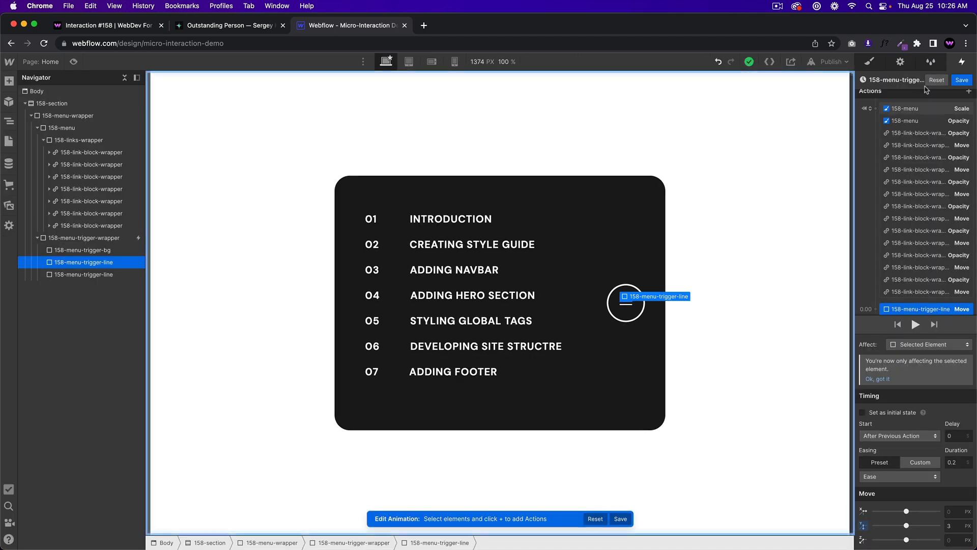
Step: Save the first-click animation and set the trigger's 2nd click action to Start an animation
{"action": "left_click", "coordinate": [911, 316]}
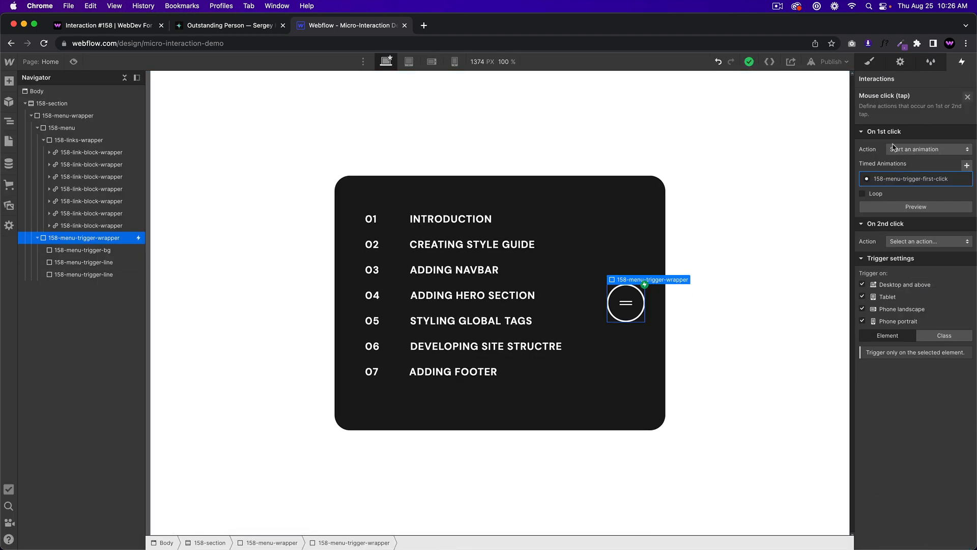
{"action": "left_click", "coordinate": [932, 242]}
{"action": "left_click", "coordinate": [925, 263]}
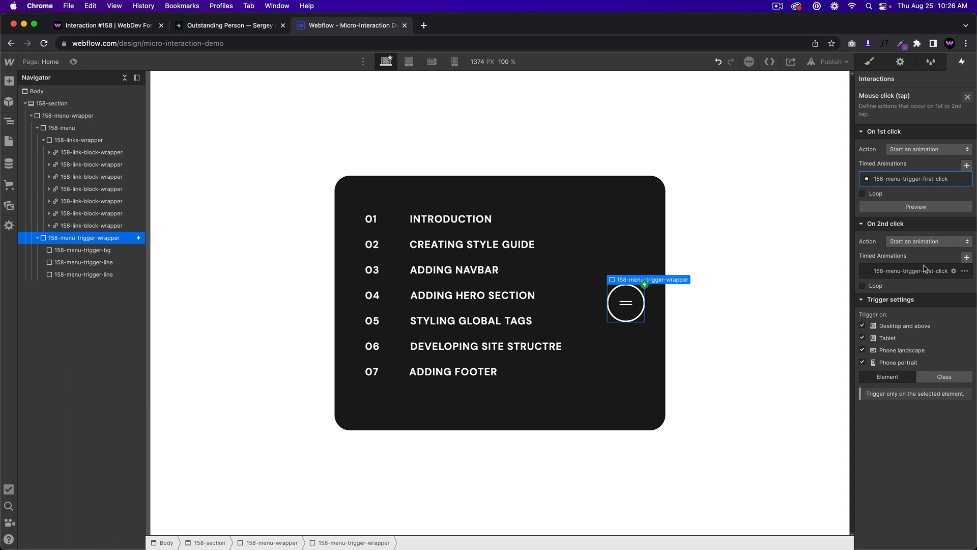
Step: Duplicate the 158-menu-trigger-first-click animation for the second click and rename the copy 158-menu-trigger-second-click
{"action": "left_click", "coordinate": [965, 271]}
{"action": "left_click", "coordinate": [957, 316]}
{"action": "left_click", "coordinate": [911, 301]}
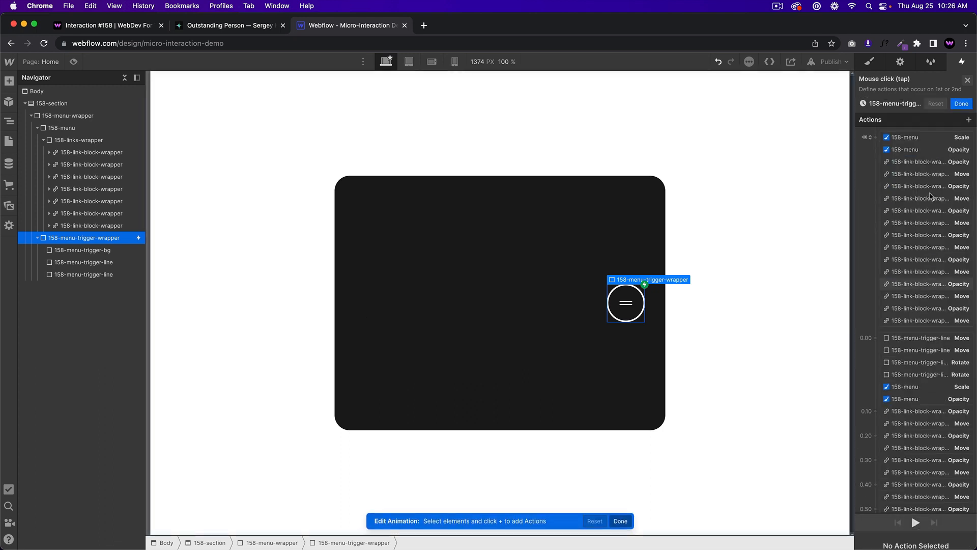
{"action": "left_click", "coordinate": [954, 80]}
{"action": "left_click_drag", "start_coordinate": [954, 80], "coordinate": [967, 81]}
{"action": "type", "text": "s"}
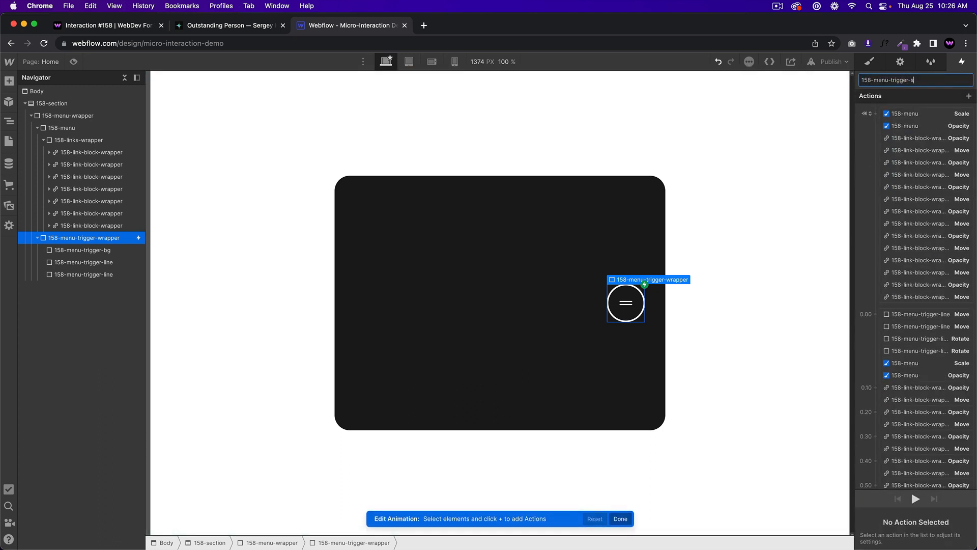
{"action": "type", "text": "econd-click"}
{"action": "key", "text": "Return"}
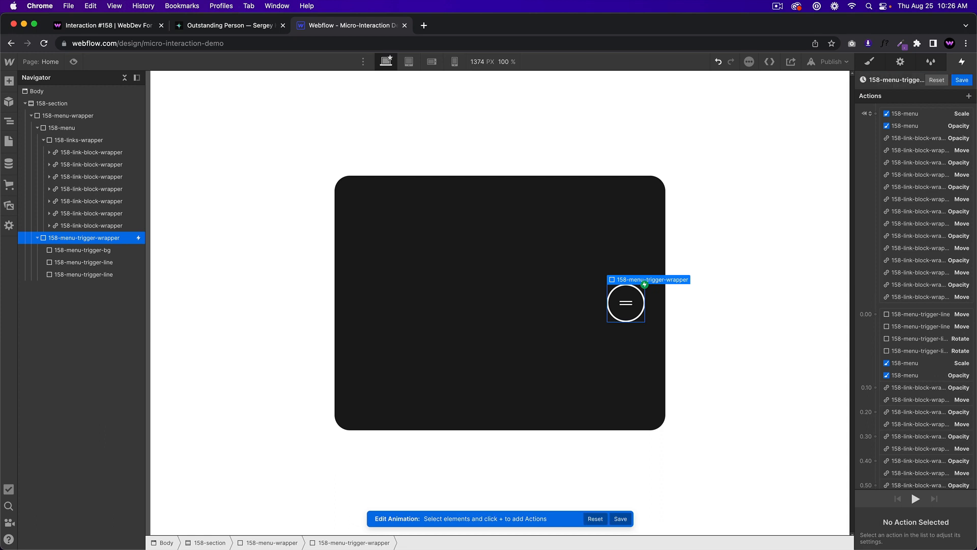
Step: Delete all initial-state actions of 158-menu and its links from the second-click animation
{"action": "left_click", "coordinate": [911, 114]}
{"action": "left_click", "coordinate": [924, 296], "text": "shift"}
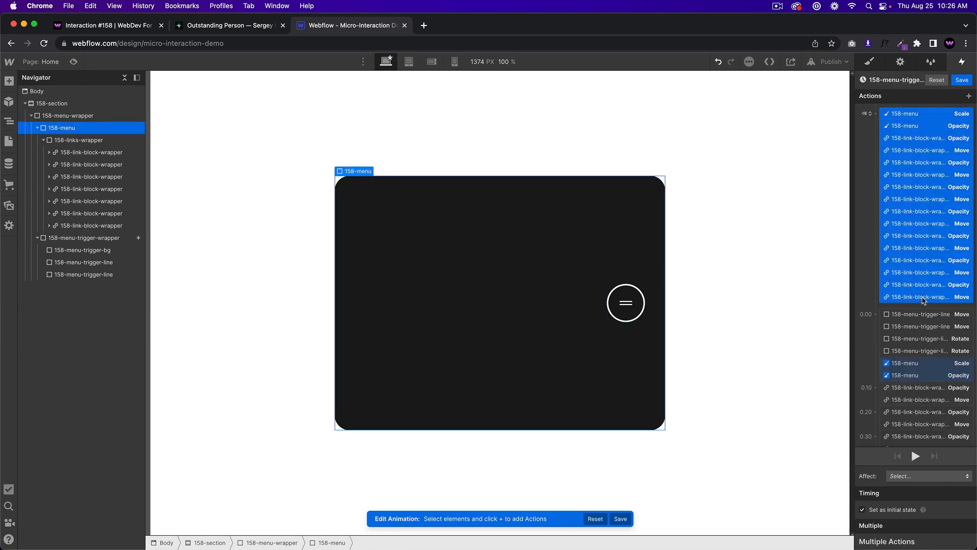
{"action": "key", "text": "Delete"}
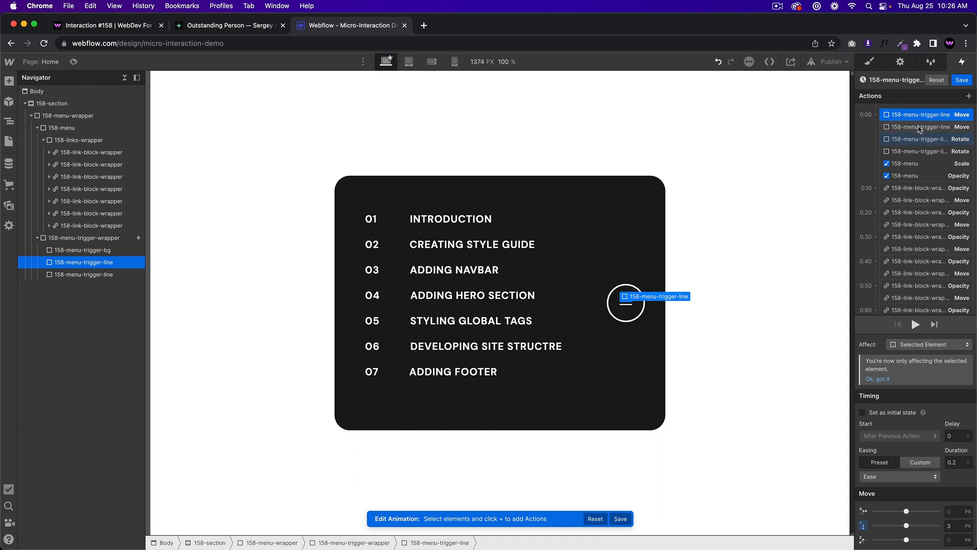
Step: Set the first trigger line's vertical Move to 0 px and reset the second trigger line's vertical Move
{"action": "left_click", "coordinate": [966, 527]}
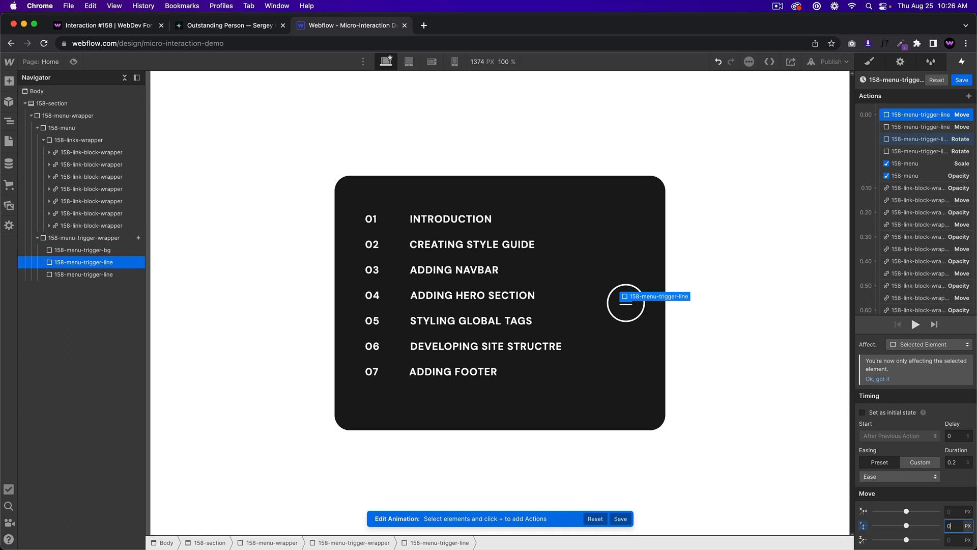
{"action": "left_click", "coordinate": [923, 128]}
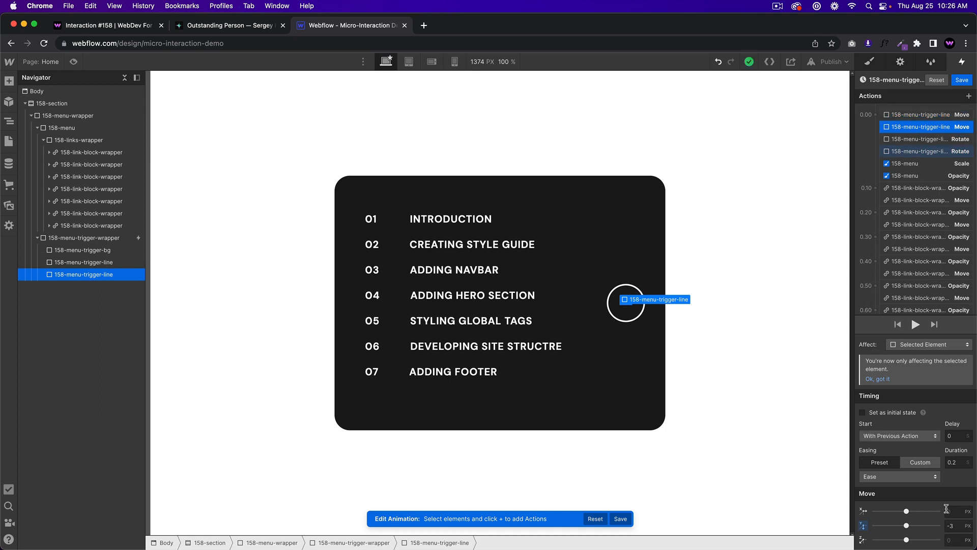
{"action": "left_click", "coordinate": [955, 524]}
Step: Reset the Z rotation in the Rotate actions of both trigger lines
{"action": "left_click", "coordinate": [924, 140]}
{"action": "left_click", "coordinate": [954, 540]}
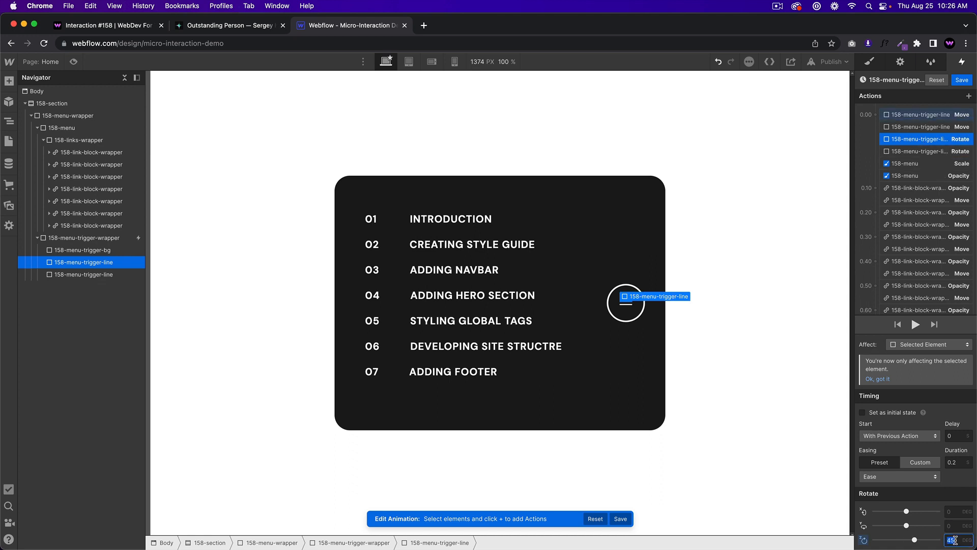
{"action": "left_click", "coordinate": [923, 151]}
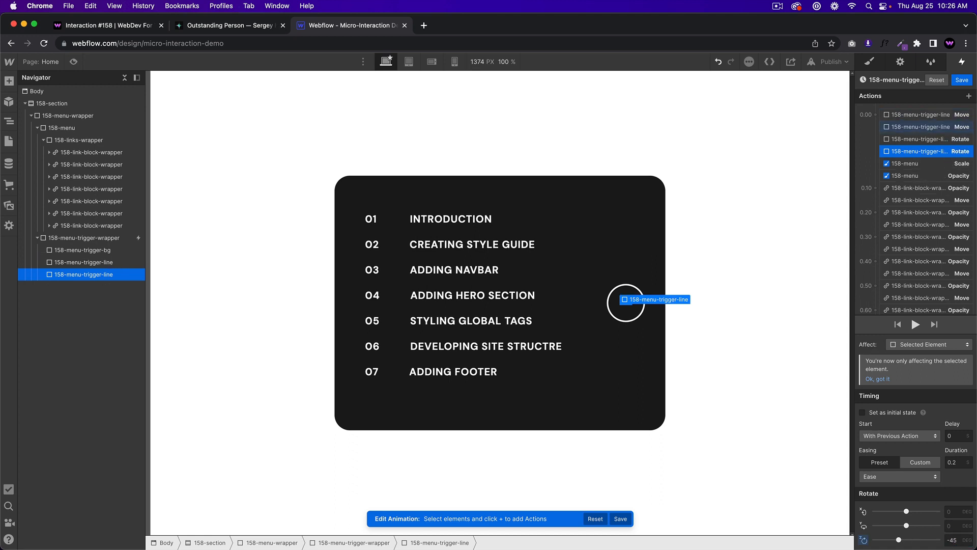
{"action": "left_click", "coordinate": [950, 539]}
Step: Set the 158-menu Scale action to 0 and its Opacity action to 0%
{"action": "left_click", "coordinate": [933, 163]}
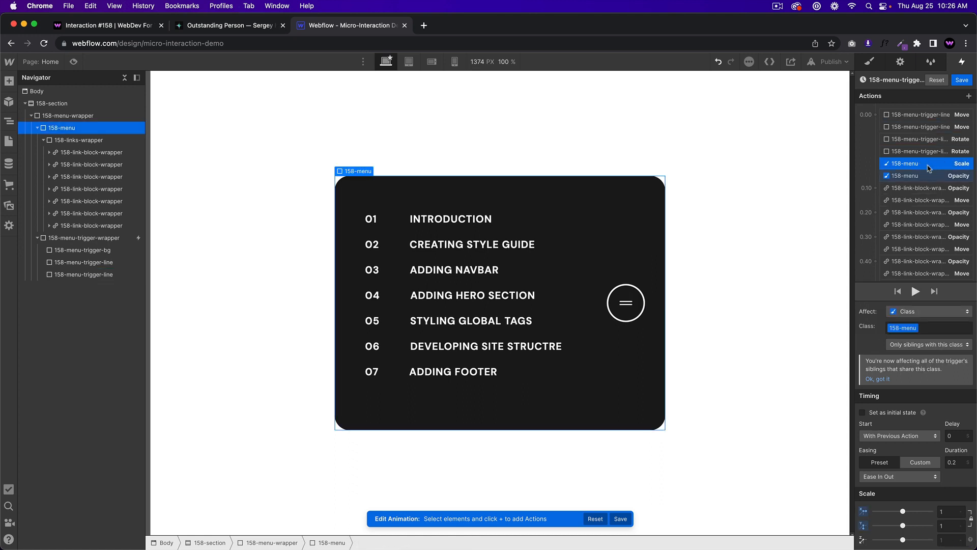
{"action": "left_click", "coordinate": [950, 528]}
{"action": "type", "text": "0"}
{"action": "left_click", "coordinate": [929, 176]}
{"action": "left_click", "coordinate": [955, 538]}
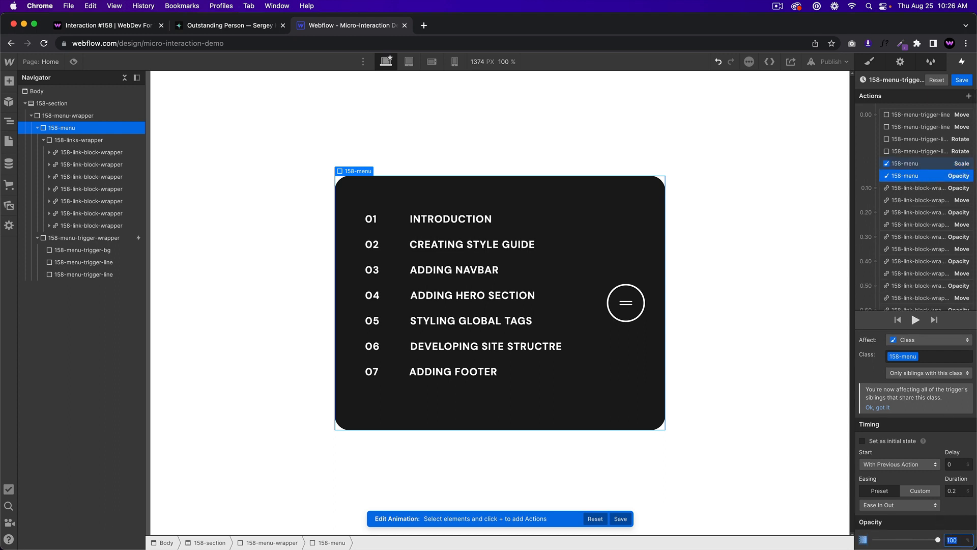
{"action": "left_click", "coordinate": [946, 192]}
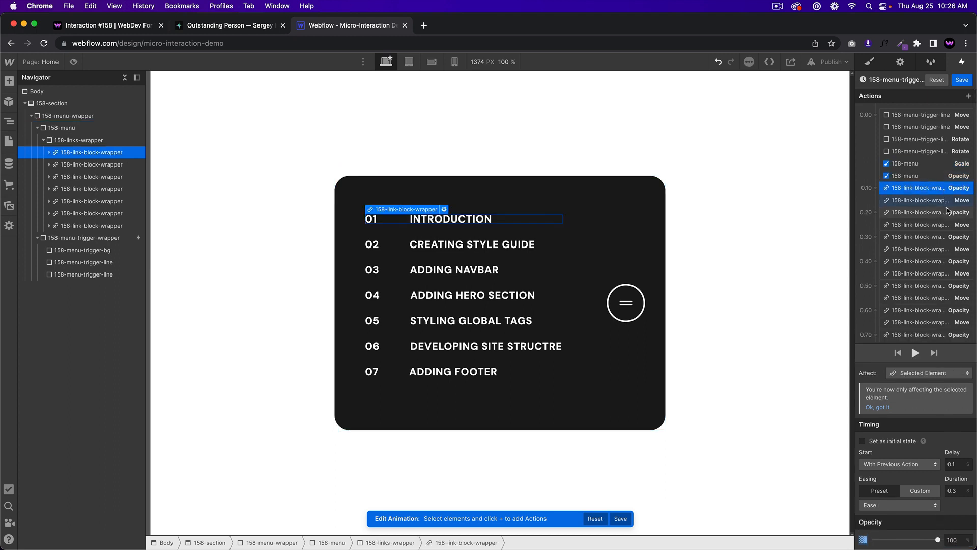
{"action": "scroll", "coordinate": [942, 254], "scroll_direction": "down", "scroll_amount": 1}
{"action": "left_click", "coordinate": [934, 319], "text": "shift"}
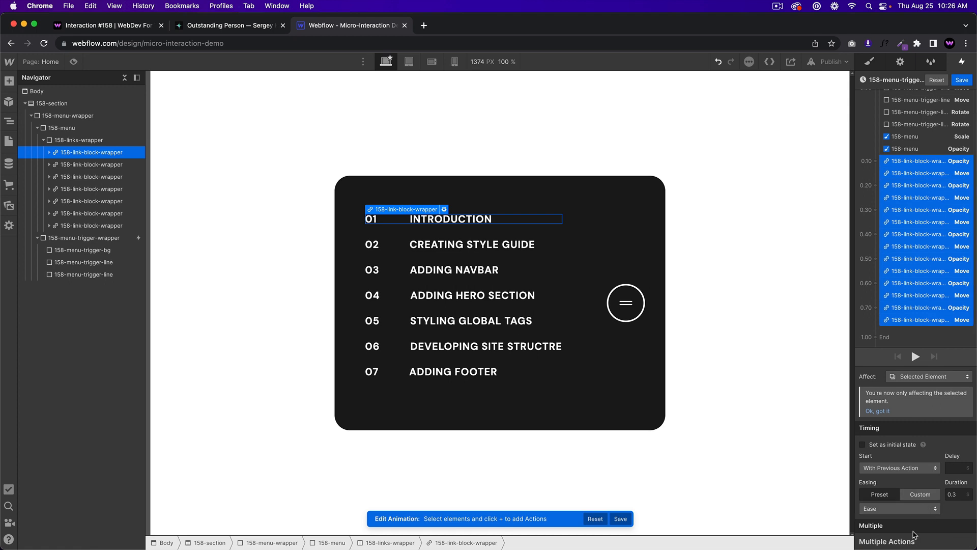
{"action": "left_click", "coordinate": [930, 147]}
{"action": "left_click", "coordinate": [927, 158]}
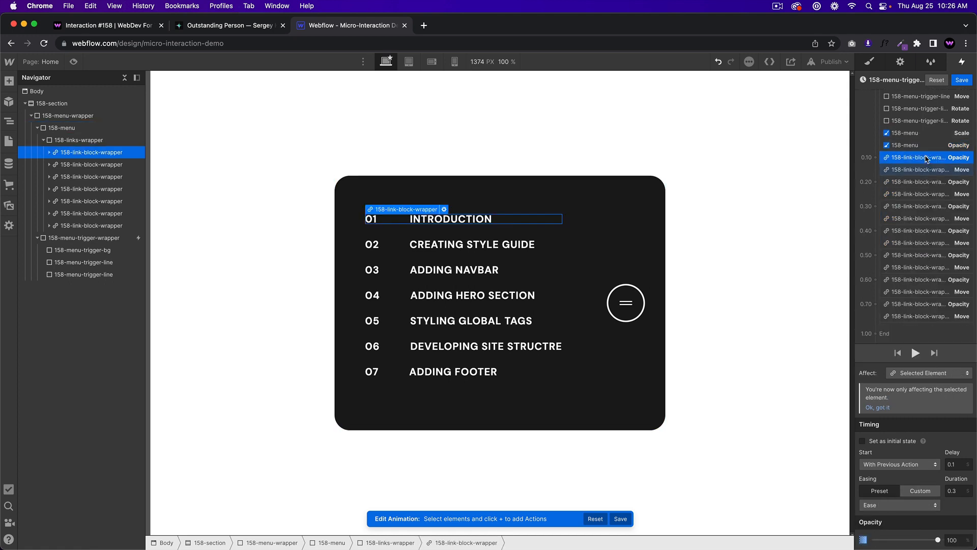
{"action": "left_click", "coordinate": [928, 184], "text": "super"}
{"action": "left_click", "coordinate": [932, 207], "text": "super"}
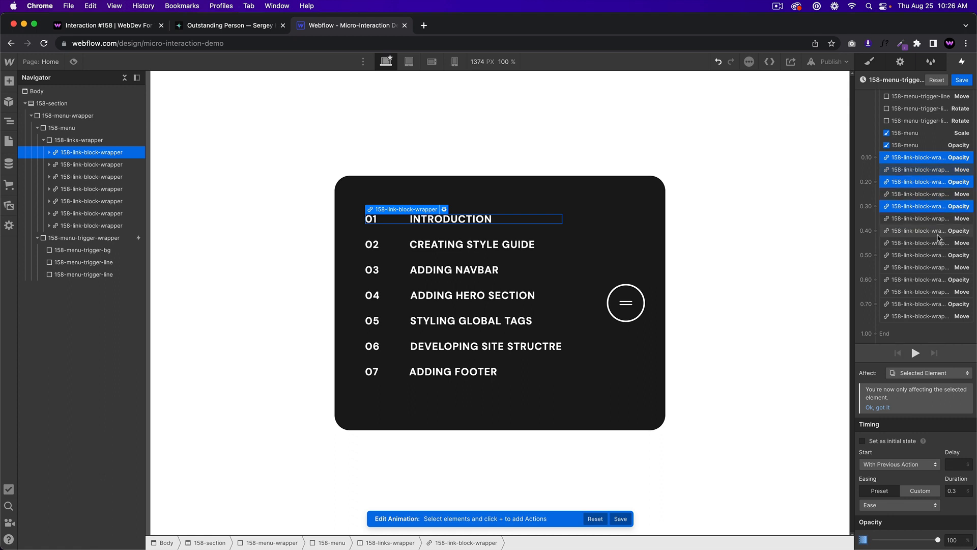
{"action": "left_click", "coordinate": [938, 232], "text": "super"}
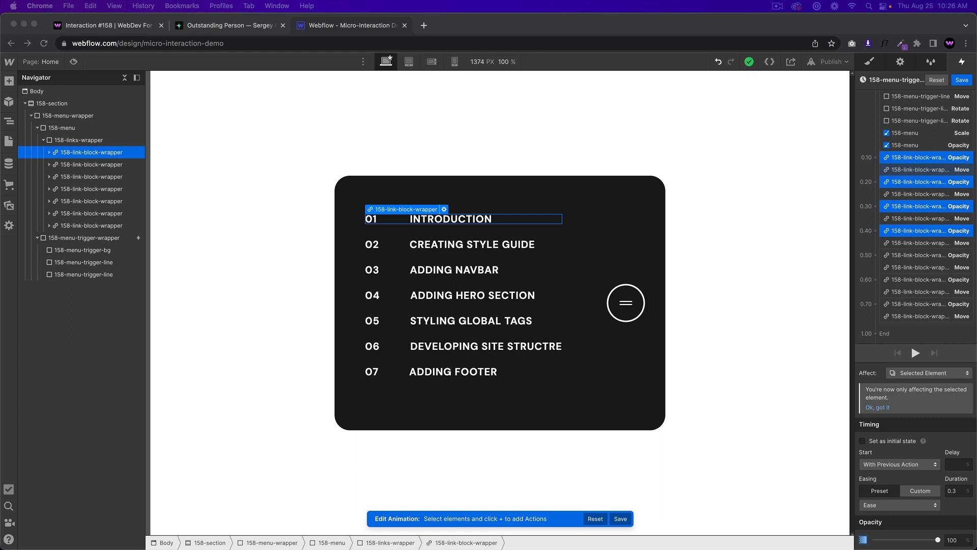
{"action": "left_click", "coordinate": [924, 144]}
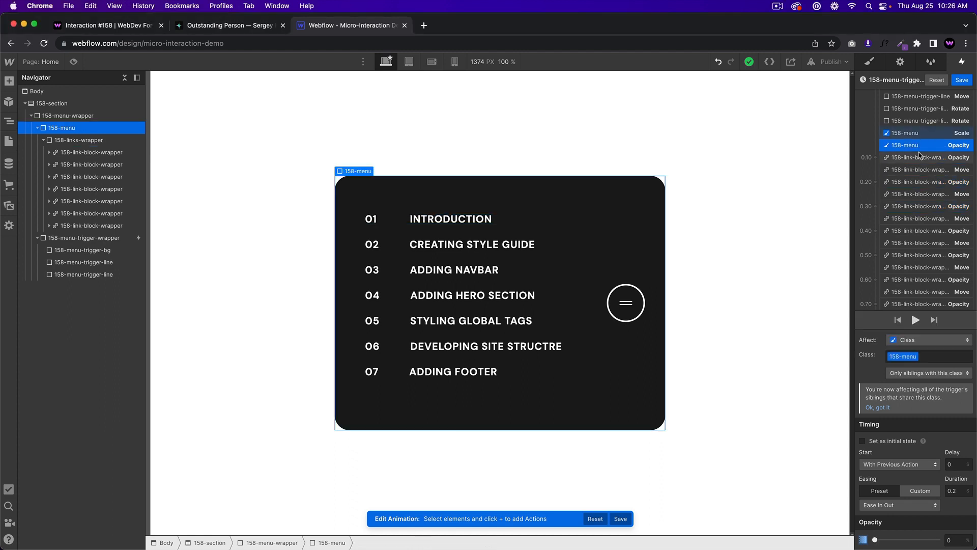
Step: Gather all link Opacity and Move actions at a 0.1 s delay and set their start to After Previous Action
{"action": "left_click", "coordinate": [919, 156]}
{"action": "left_click", "coordinate": [922, 316], "text": "shift"}
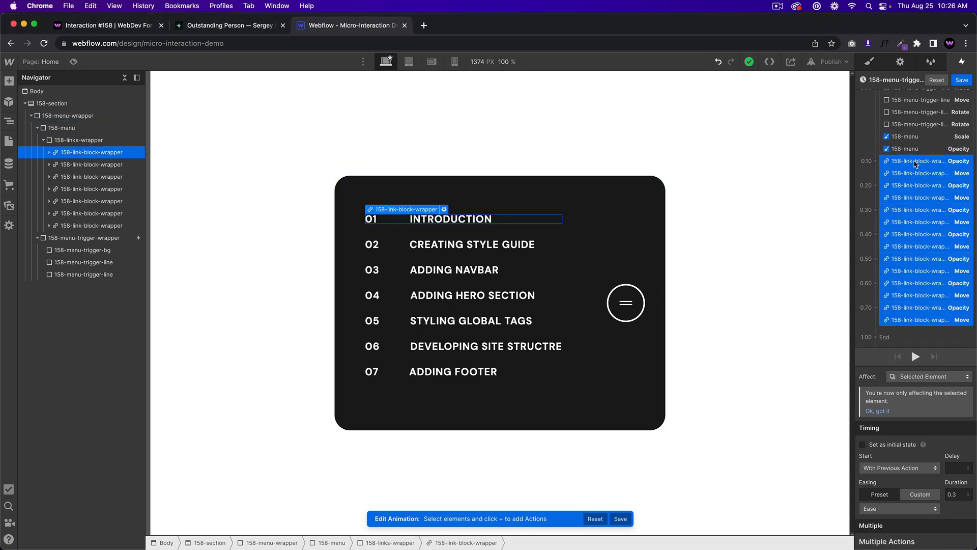
{"action": "mouse_move", "coordinate": [915, 163]}
{"action": "left_mouse_down"}
{"action": "mouse_move", "coordinate": [915, 186]}
{"action": "mouse_move", "coordinate": [915, 176]}
{"action": "left_mouse_up"}
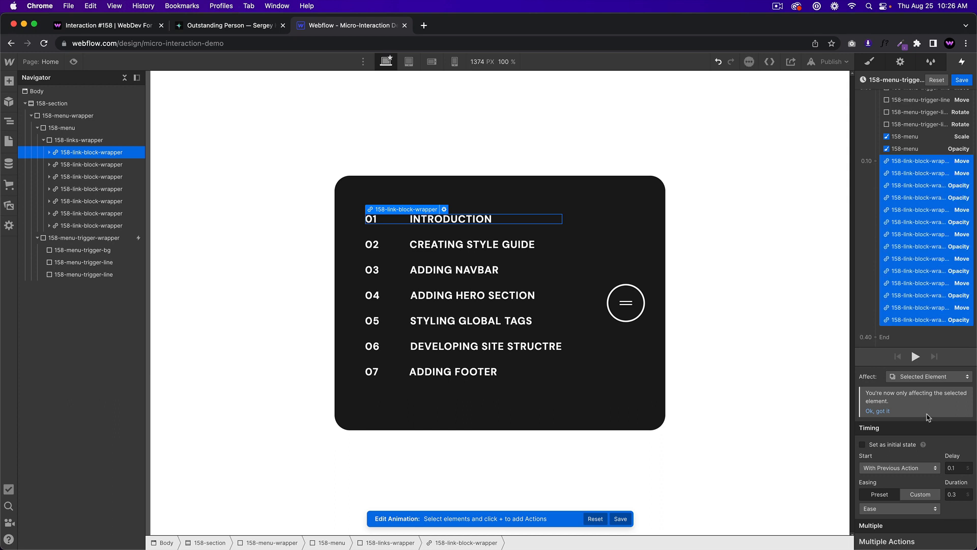
{"action": "left_click", "coordinate": [922, 376]}
{"action": "left_click", "coordinate": [916, 353]}
{"action": "left_click", "coordinate": [899, 466]}
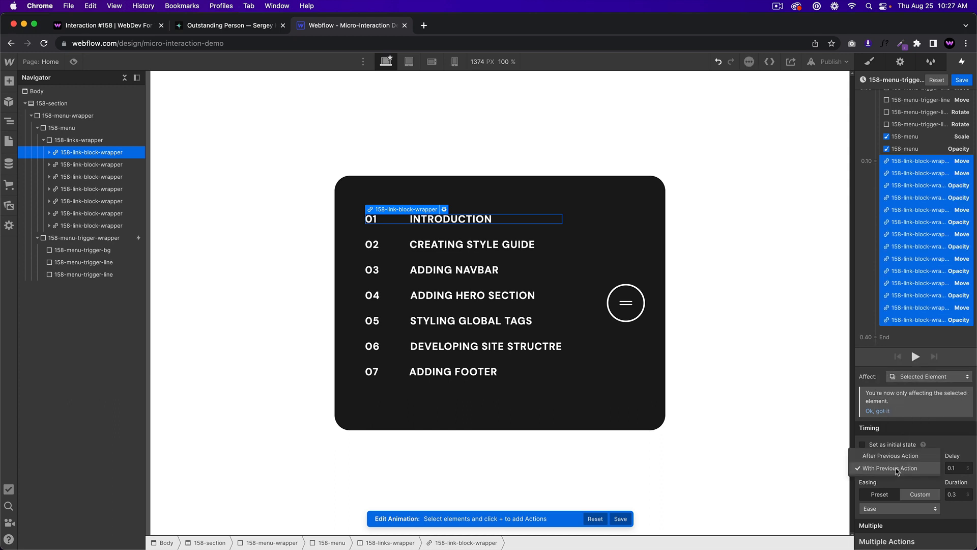
{"action": "left_click", "coordinate": [895, 458]}
Step: Regroup the separate link Opacity and Move actions into one simultaneous block following the 158-menu Opacity action
{"action": "left_click", "coordinate": [920, 164]}
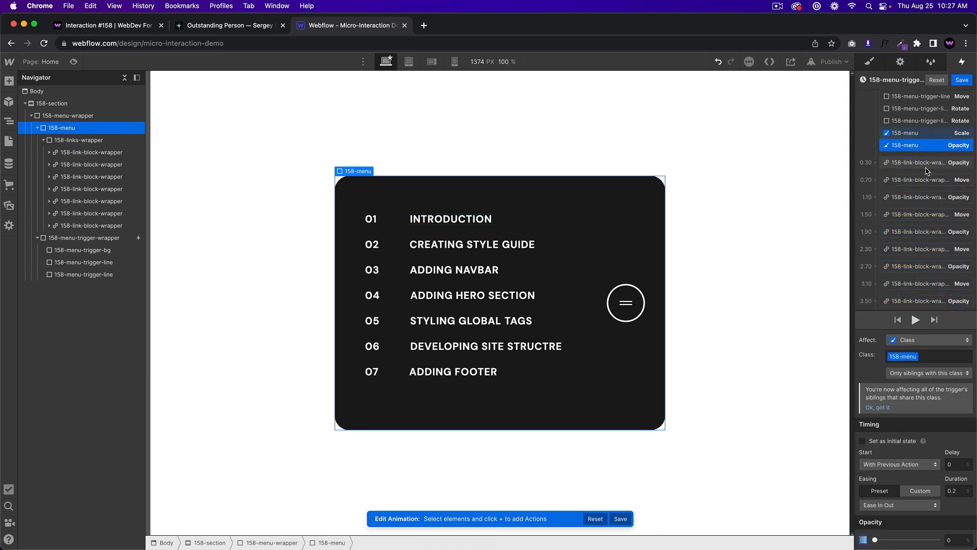
{"action": "left_click_drag", "start_coordinate": [920, 179], "coordinate": [922, 298]}
{"action": "scroll", "coordinate": [919, 300], "scroll_direction": "down", "scroll_amount": 1}
{"action": "left_click", "coordinate": [919, 300]}
{"action": "left_click_drag", "start_coordinate": [920, 287], "coordinate": [916, 270]}
{"action": "scroll", "coordinate": [923, 178], "scroll_direction": "up", "scroll_amount": 1}
Step: Set the duration of all link Opacity and Move actions to 0 s
{"action": "left_click", "coordinate": [924, 144]}
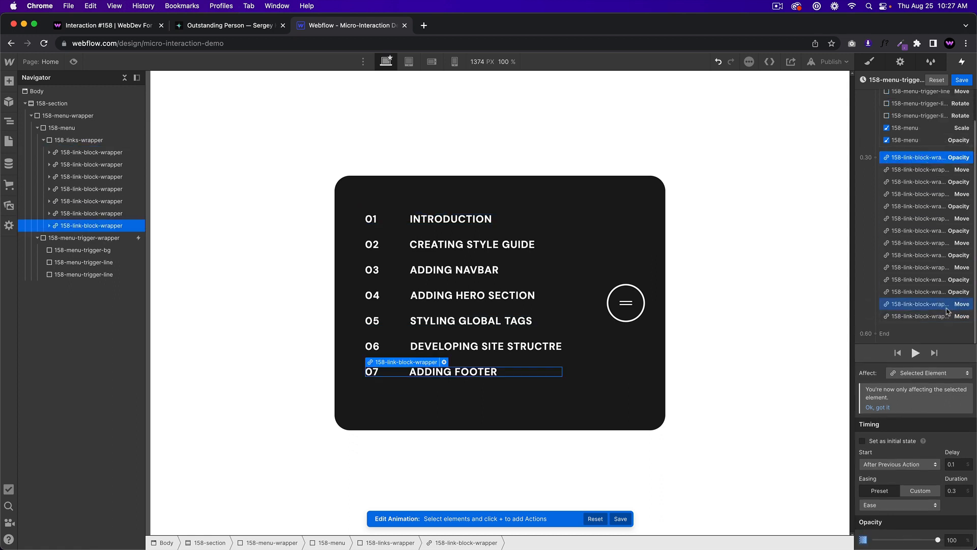
{"action": "left_click", "coordinate": [926, 316], "text": "shift"}
{"action": "left_click", "coordinate": [955, 495]}
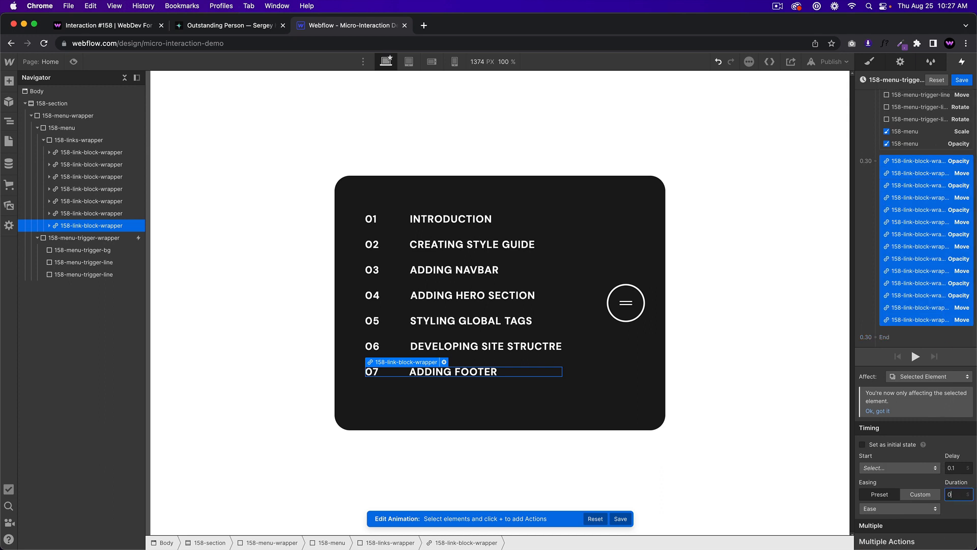
{"action": "left_click", "coordinate": [948, 144]}
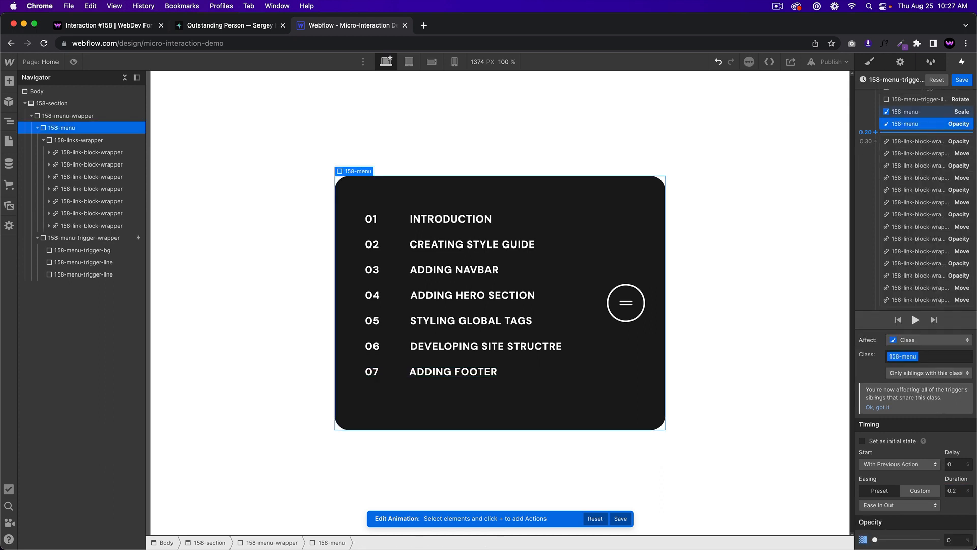
{"action": "left_click", "coordinate": [930, 133]}
{"action": "left_click", "coordinate": [923, 126]}
Step: Set the opacity of all seven links' Opacity actions to 0%
{"action": "left_click", "coordinate": [923, 142]}
{"action": "left_click", "coordinate": [926, 183], "text": "super"}
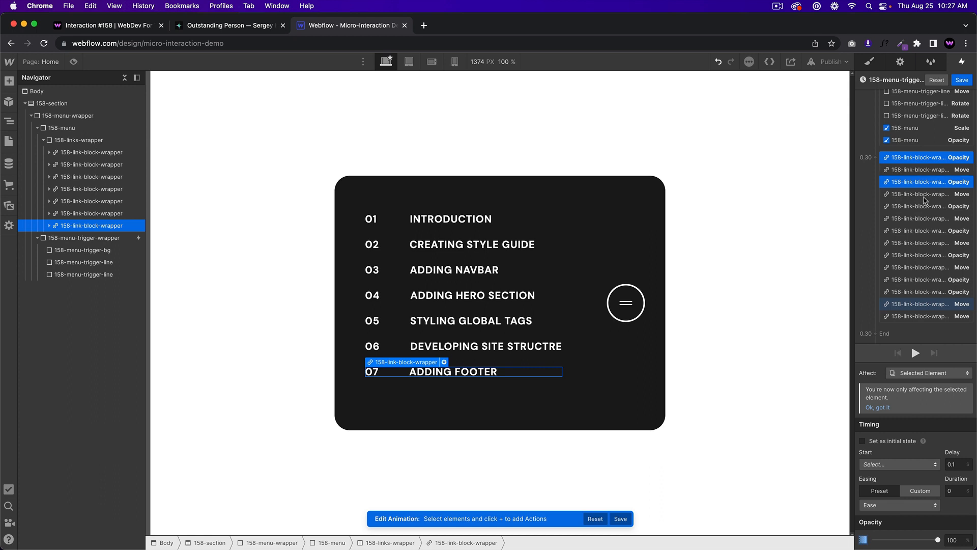
{"action": "left_click", "coordinate": [925, 206], "text": "super"}
{"action": "left_click", "coordinate": [928, 230], "text": "super"}
{"action": "left_click", "coordinate": [930, 255], "text": "super"}
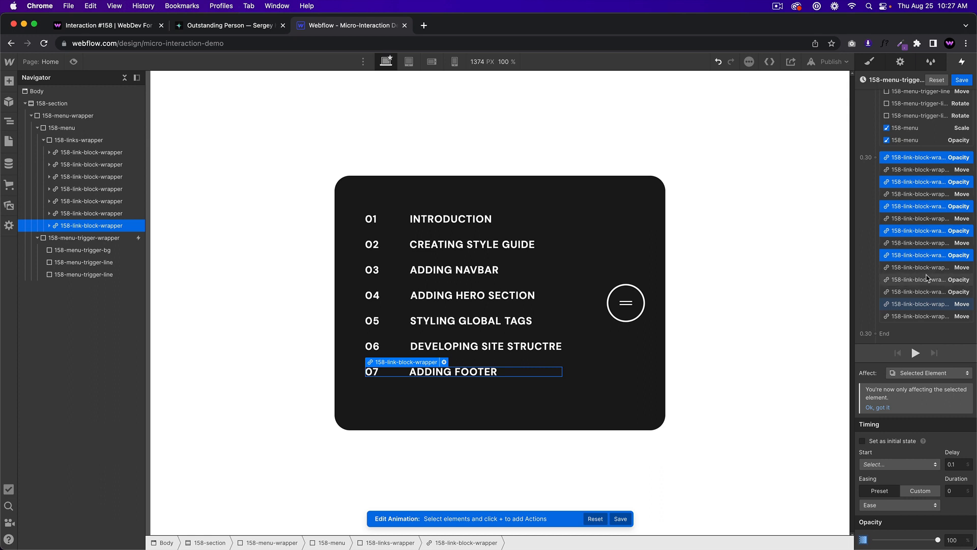
{"action": "left_click", "coordinate": [934, 280], "text": "super"}
{"action": "left_click", "coordinate": [937, 292], "text": "super"}
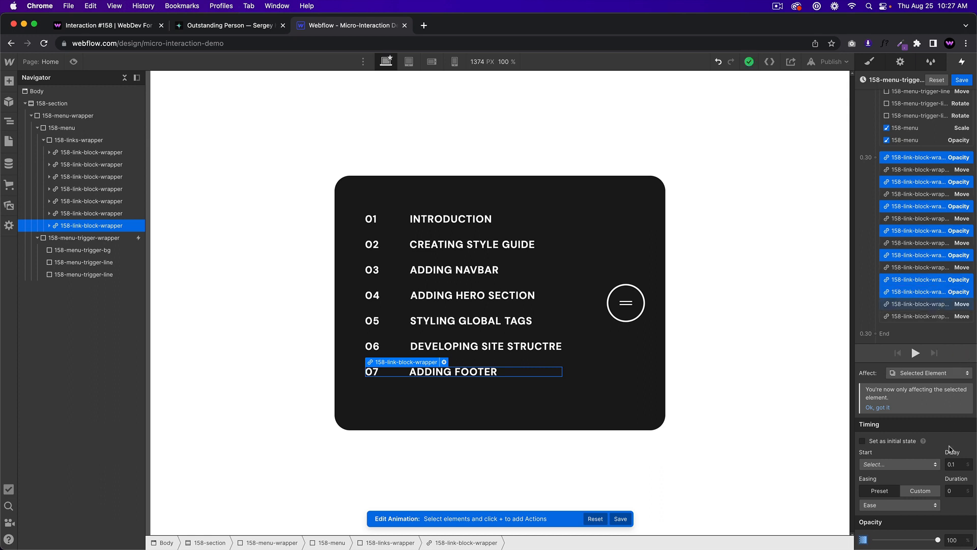
{"action": "double_click", "coordinate": [957, 541]}
{"action": "type", "text": "0"}
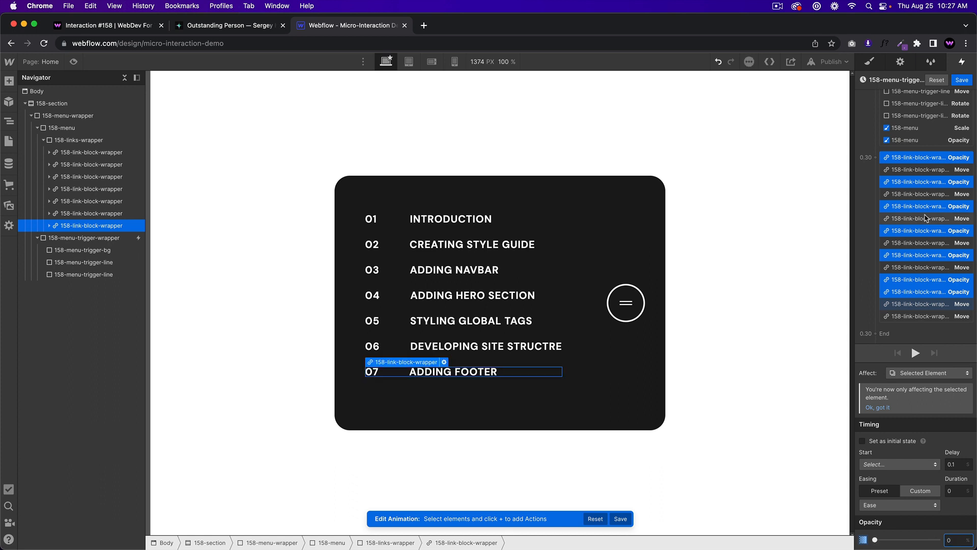
Step: Set the vertical distance of all seven links' Move actions to 0 px
{"action": "left_click", "coordinate": [919, 171]}
{"action": "left_click", "coordinate": [933, 179], "text": "super"}
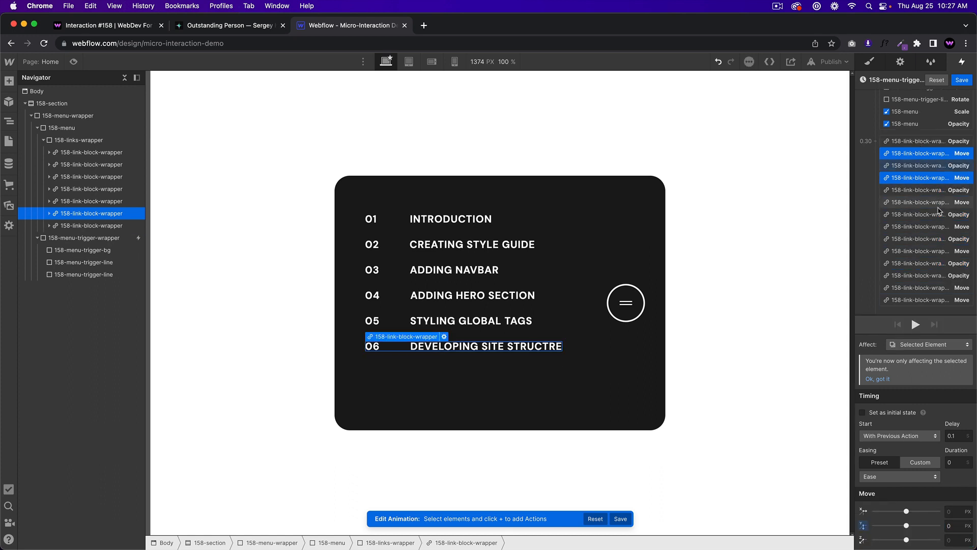
{"action": "left_click", "coordinate": [935, 204], "text": "super"}
{"action": "left_click", "coordinate": [937, 227], "text": "super"}
{"action": "left_click", "coordinate": [938, 252], "text": "super"}
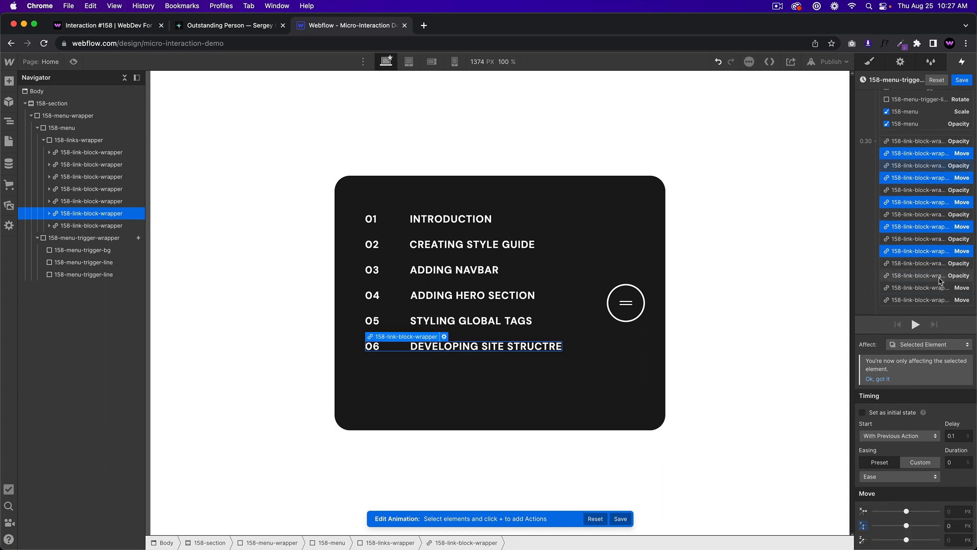
{"action": "left_click", "coordinate": [939, 277], "text": "super"}
{"action": "left_click", "coordinate": [938, 296], "text": "super"}
{"action": "left_click", "coordinate": [941, 285], "text": "super"}
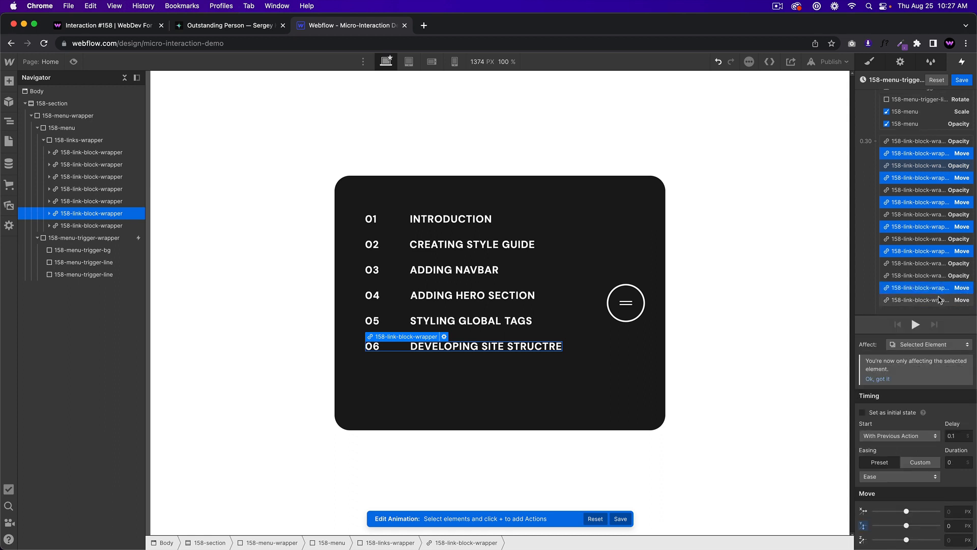
{"action": "left_click", "coordinate": [941, 299], "text": "super"}
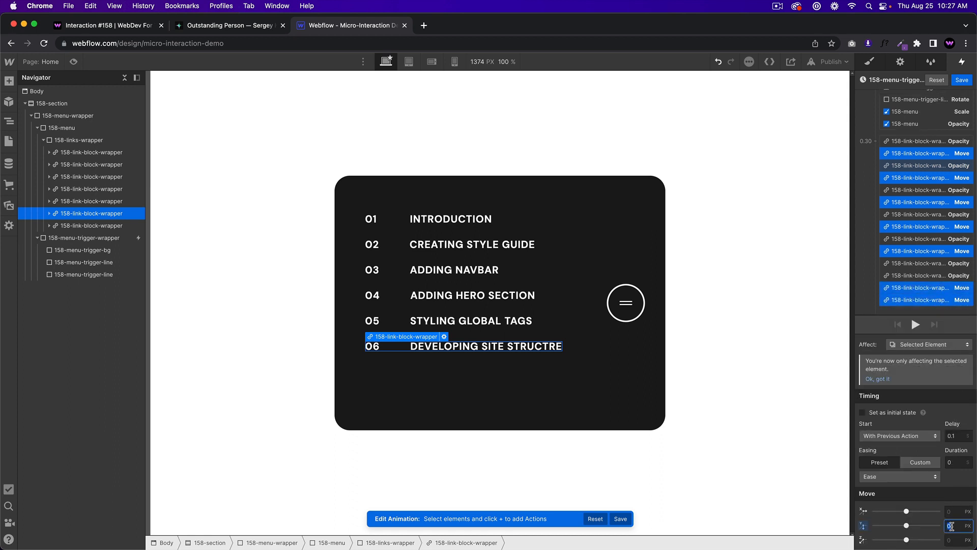
{"action": "type", "text": "0"}
Step: Review the trigger-line, 158-menu and link actions of the second-click animation one by one
{"action": "left_click", "coordinate": [929, 132]}
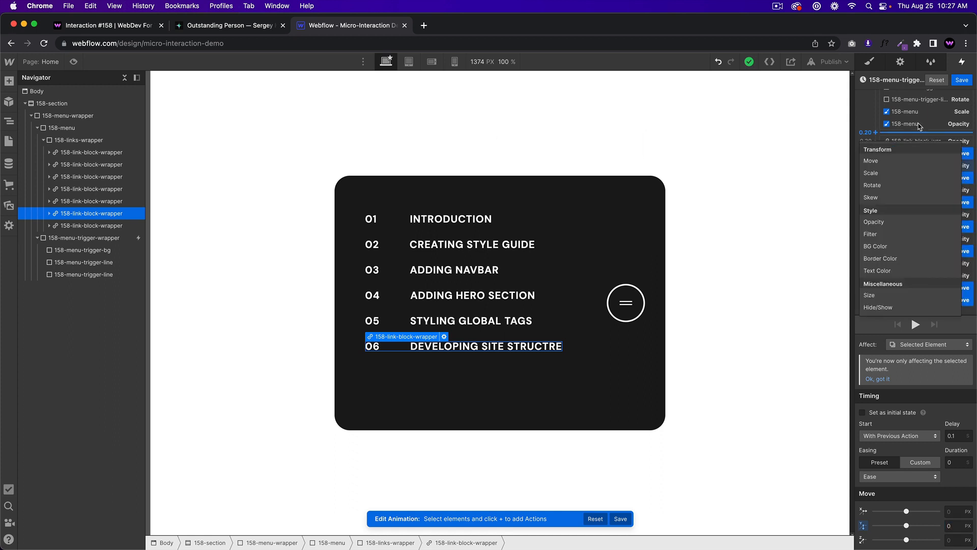
{"action": "left_click", "coordinate": [919, 124]}
{"action": "scroll", "coordinate": [930, 121], "scroll_direction": "up", "scroll_amount": 2}
{"action": "left_click", "coordinate": [929, 117]}
{"action": "left_click", "coordinate": [929, 128]}
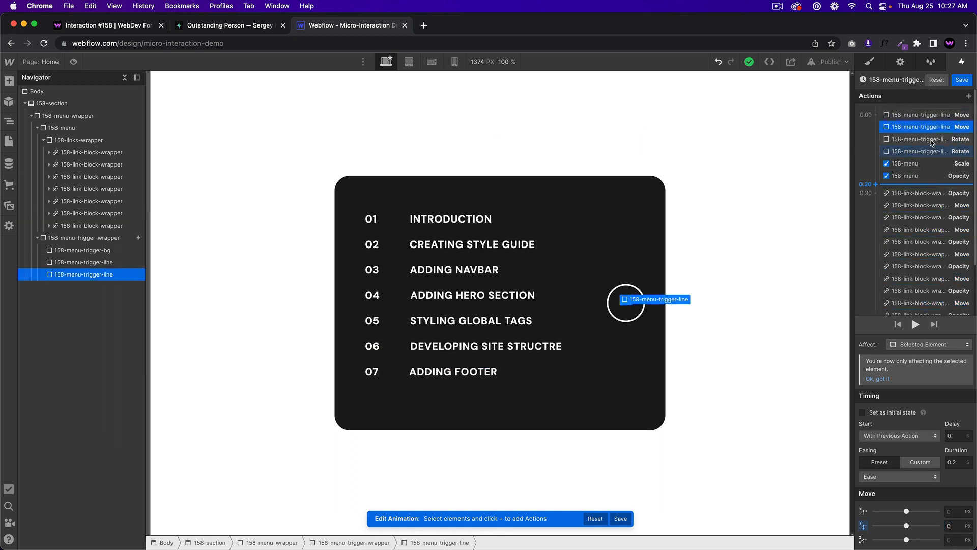
{"action": "left_click", "coordinate": [928, 140]}
{"action": "left_click", "coordinate": [928, 153]}
{"action": "left_click", "coordinate": [928, 165]}
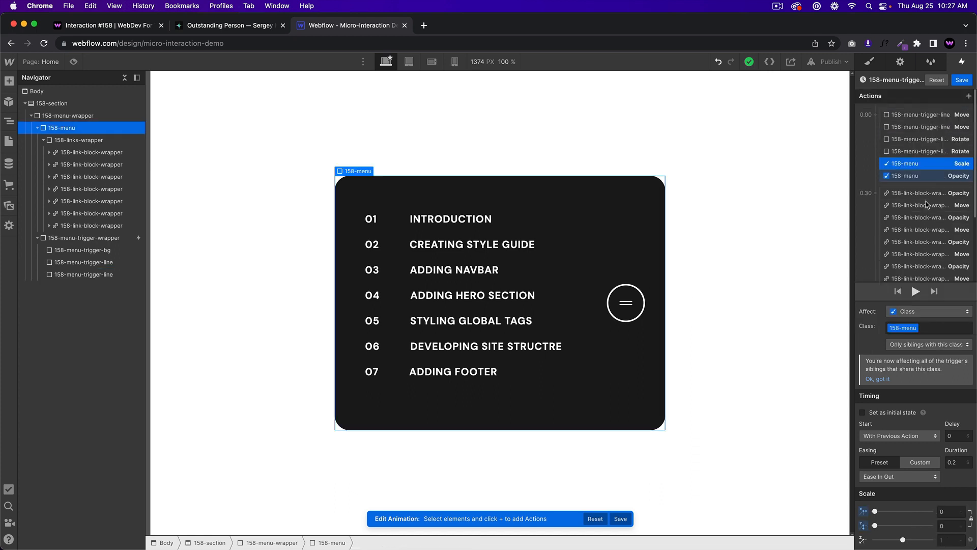
{"action": "left_click", "coordinate": [919, 196]}
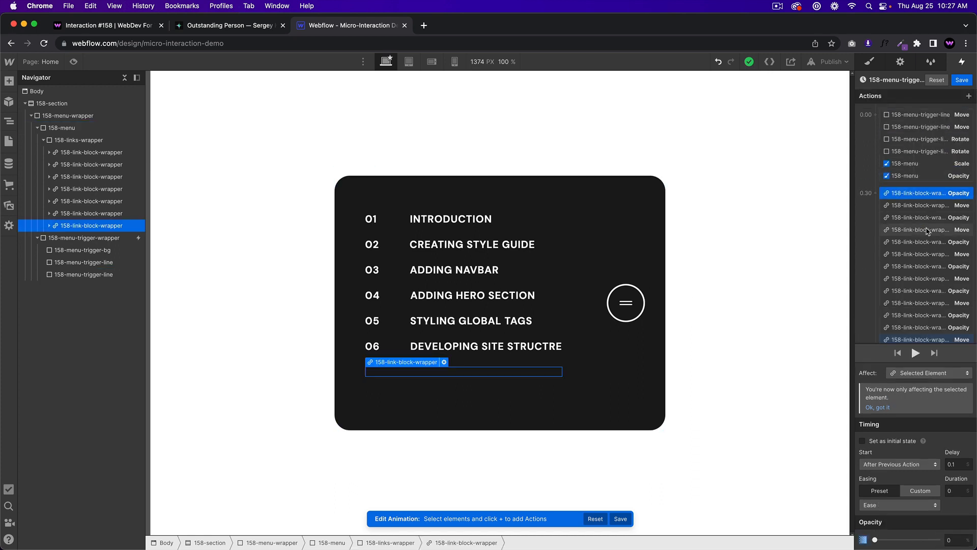
{"action": "scroll", "coordinate": [924, 255], "scroll_direction": "down", "scroll_amount": 1}
{"action": "left_click", "coordinate": [933, 320], "text": "shift"}
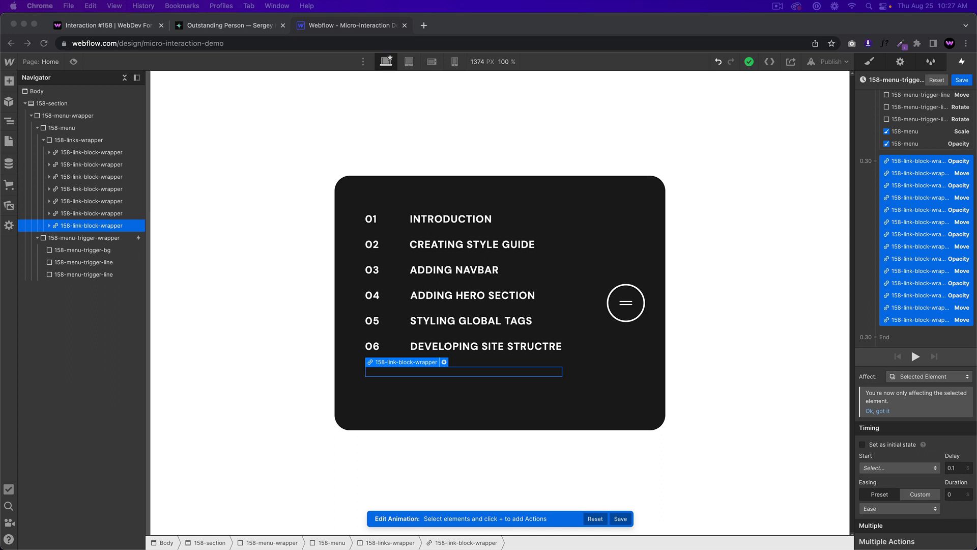
Step: Preview the page and test the menu trigger's first-click and second-click animations
{"action": "left_click", "coordinate": [73, 61]}
{"action": "left_click", "coordinate": [73, 61]}
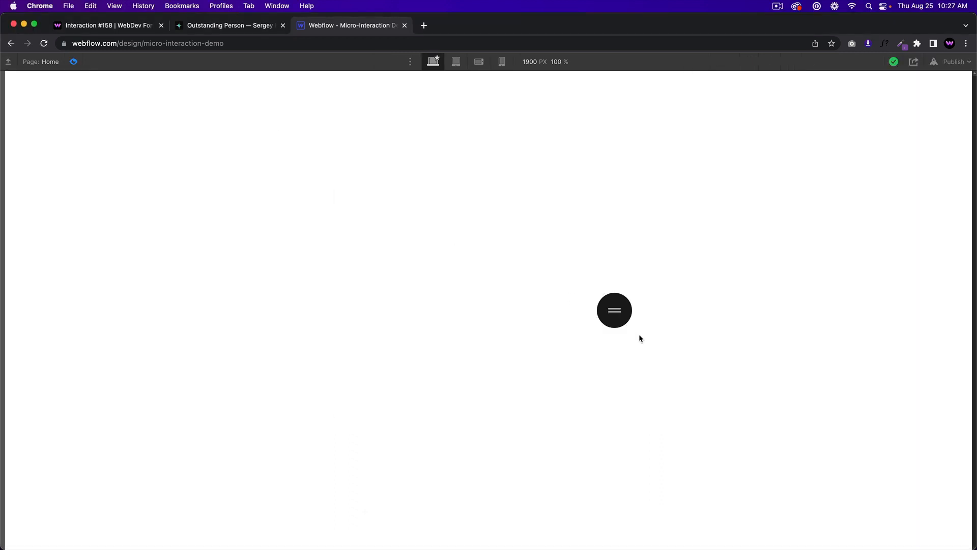
{"action": "left_click", "coordinate": [618, 314]}
{"action": "left_click", "coordinate": [615, 312]}
{"action": "left_click", "coordinate": [613, 313]}
{"action": "left_click", "coordinate": [73, 62]}
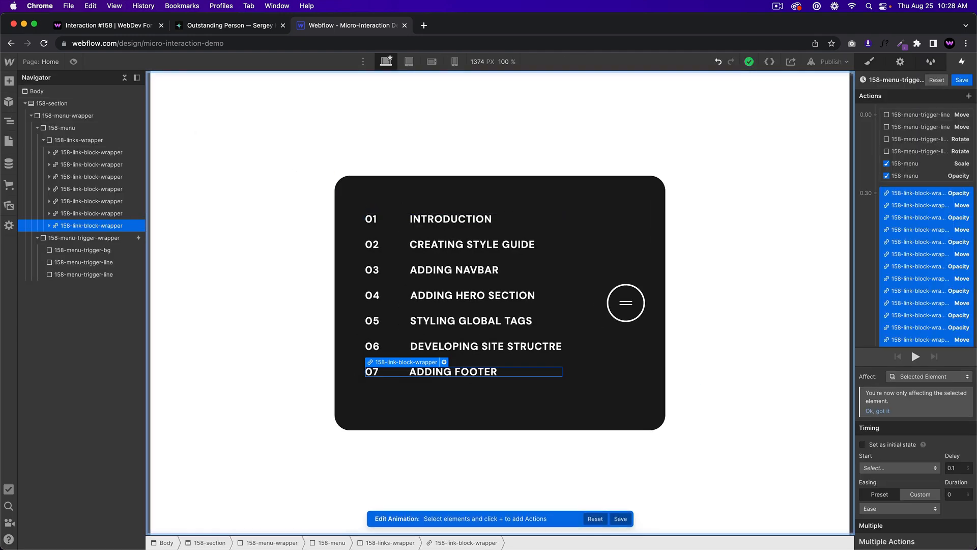
{"action": "left_click", "coordinate": [619, 310]}
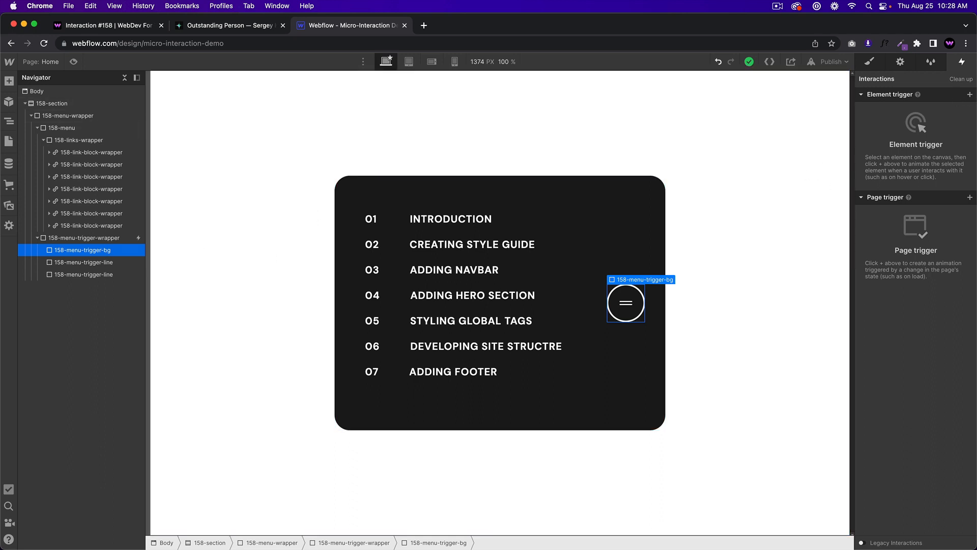
{"action": "left_click", "coordinate": [970, 95]}
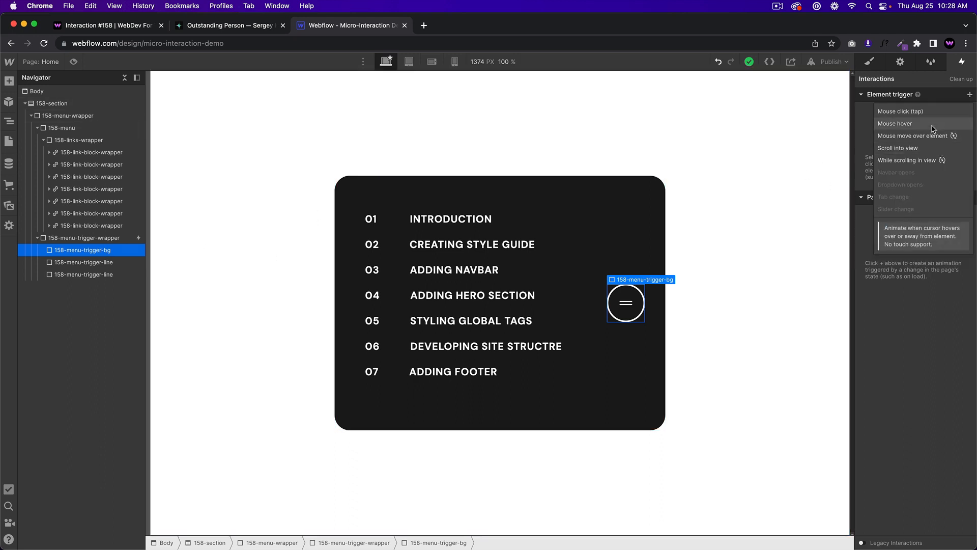
{"action": "left_click", "coordinate": [933, 128]}
{"action": "left_click", "coordinate": [968, 97]}
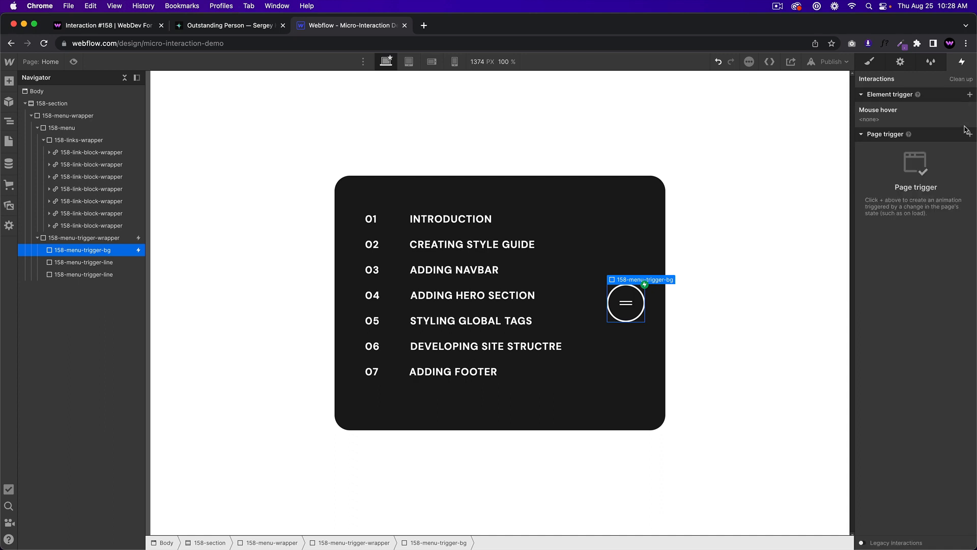
Step: Add a Mouse hover trigger to 158-menu-trigger-wrapper with a new on-hover animation named 158-menu-trigger-hover-in
{"action": "left_click", "coordinate": [56, 237]}
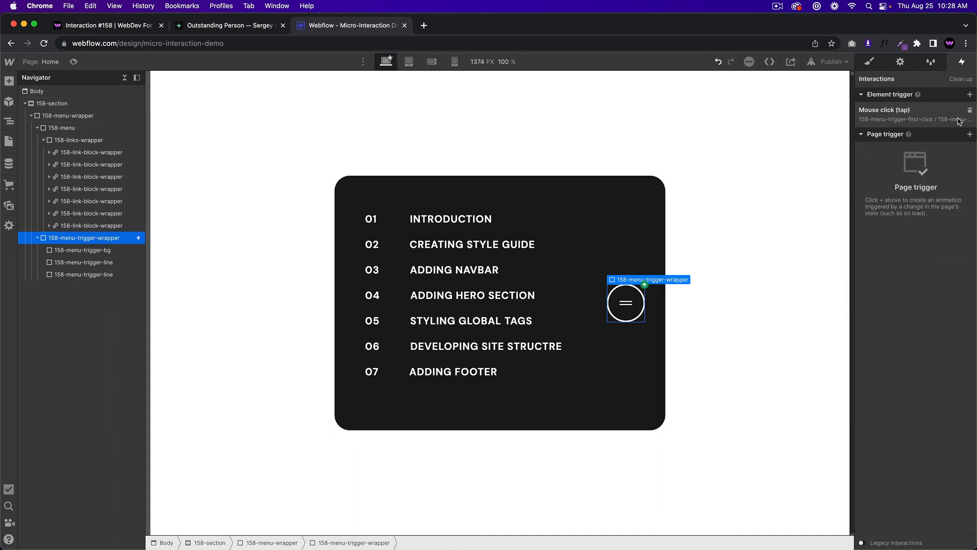
{"action": "left_click", "coordinate": [970, 95]}
{"action": "left_click", "coordinate": [914, 124]}
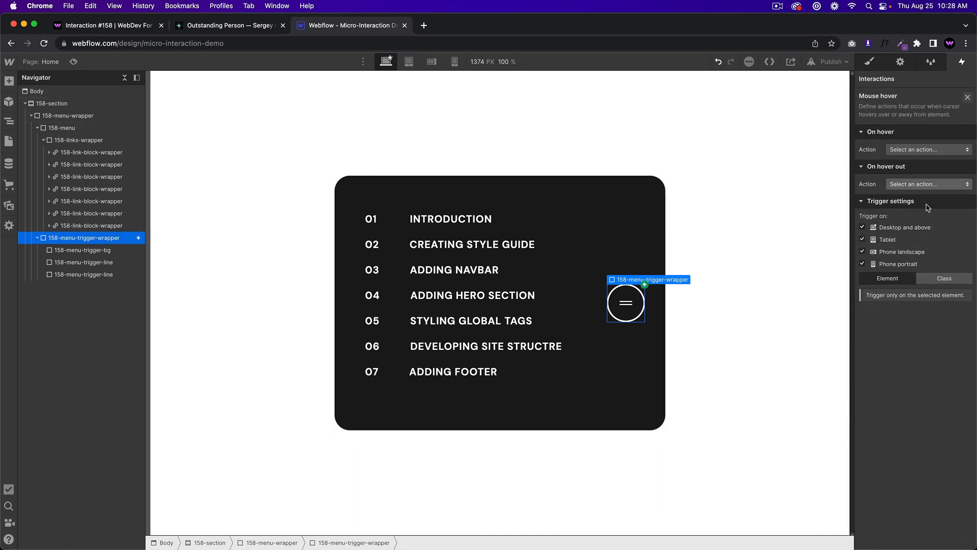
{"action": "left_click", "coordinate": [916, 149]}
{"action": "left_click", "coordinate": [924, 173]}
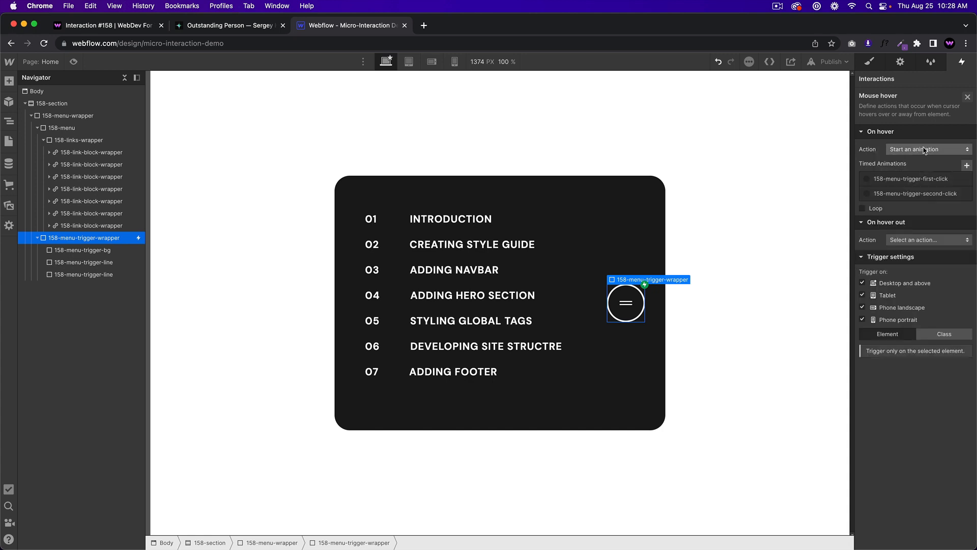
{"action": "left_click", "coordinate": [967, 165]}
{"action": "type", "text": "158-menu-trigger-hover"}
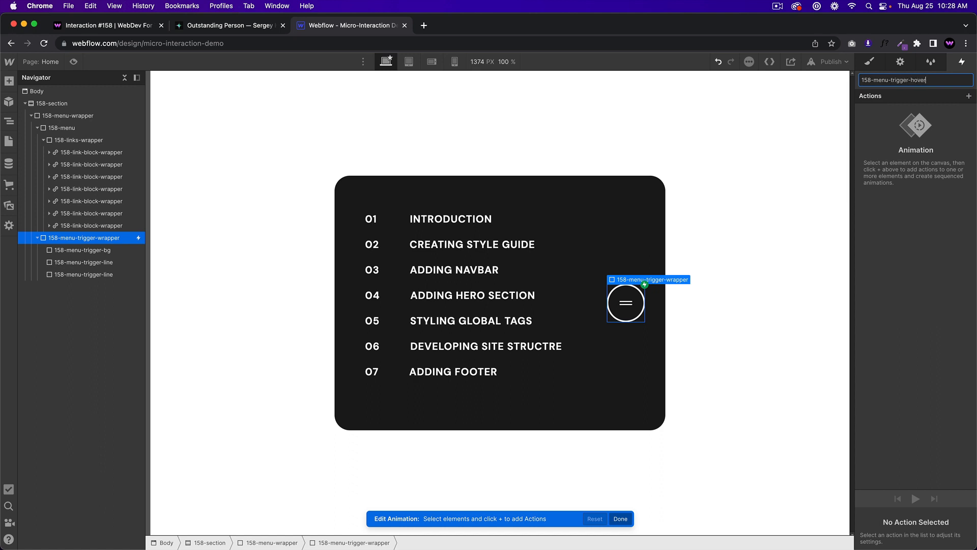
{"action": "type", "text": "-in"}
{"action": "key", "text": "Return"}
Step: Add a Scale action of 1.1 with Ease easing for 158-menu-trigger-bg and save the hover-in animation
{"action": "left_click", "coordinate": [82, 250]}
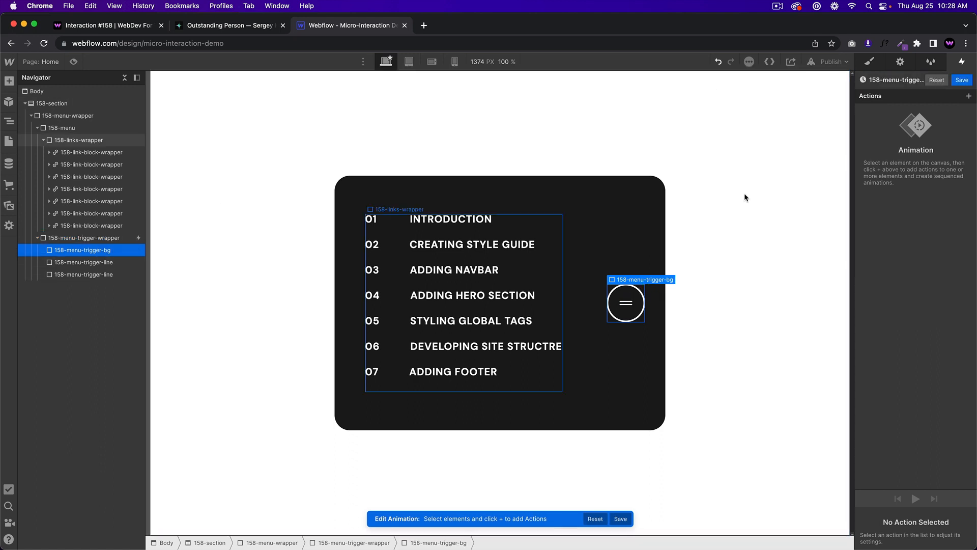
{"action": "left_click", "coordinate": [969, 96]}
{"action": "left_click", "coordinate": [917, 137]}
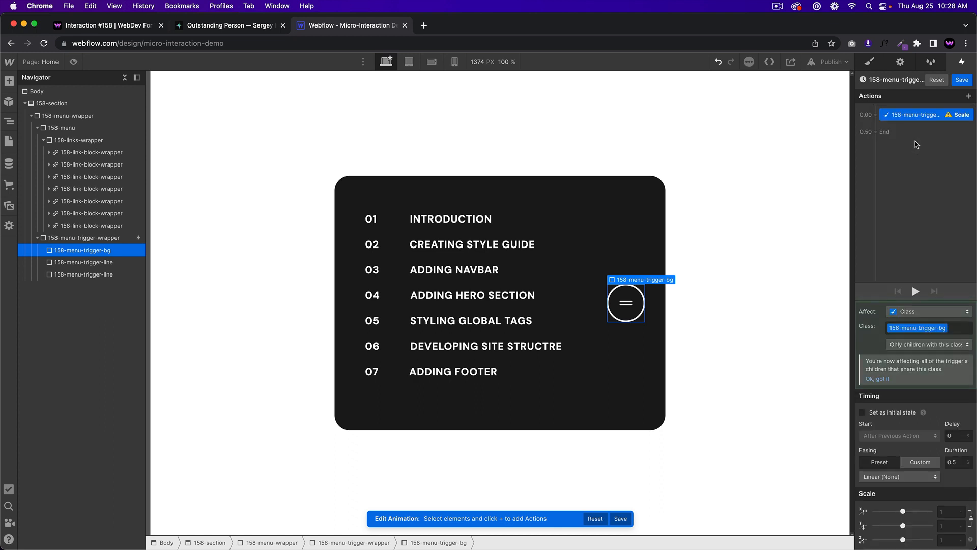
{"action": "left_click", "coordinate": [951, 512]}
{"action": "type", "text": ".2"}
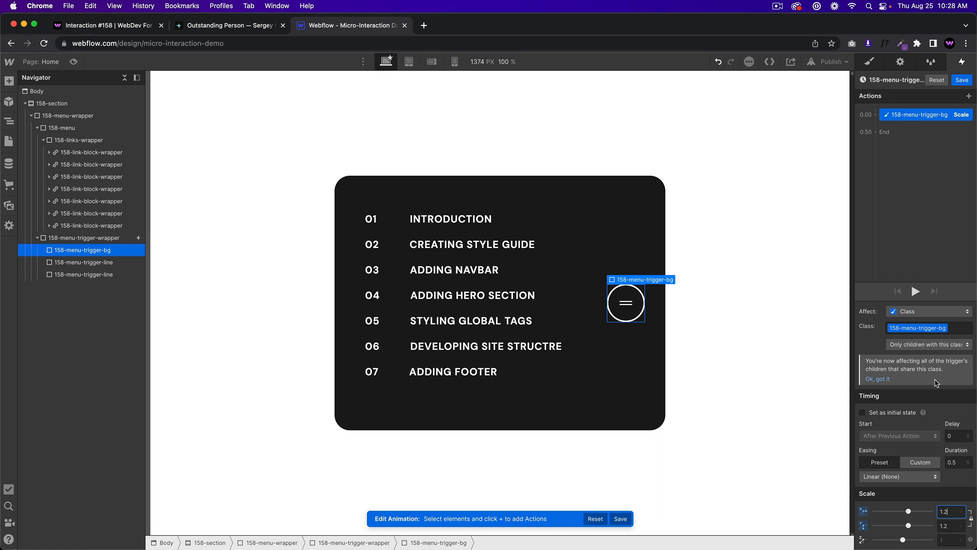
{"action": "left_click", "coordinate": [900, 476]}
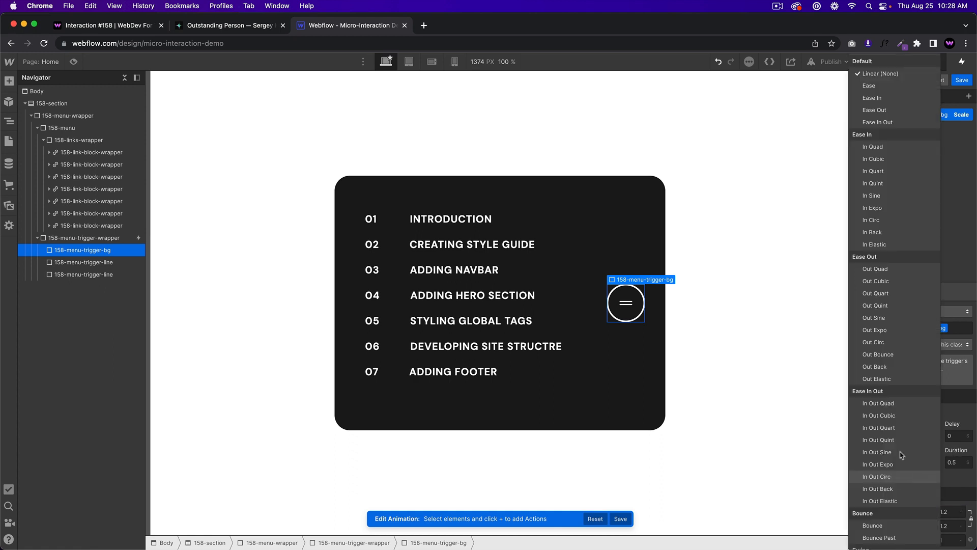
{"action": "left_click", "coordinate": [881, 90]}
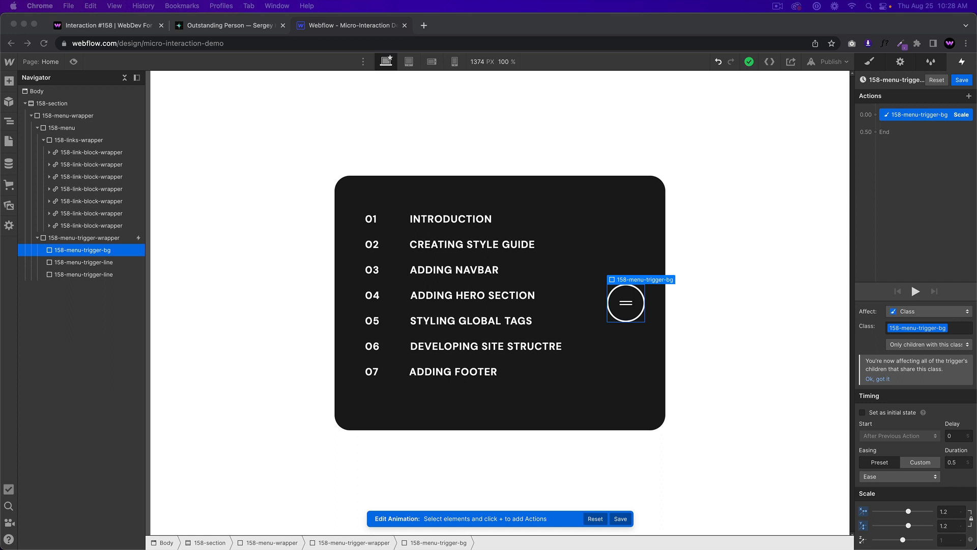
{"action": "left_click", "coordinate": [953, 510]}
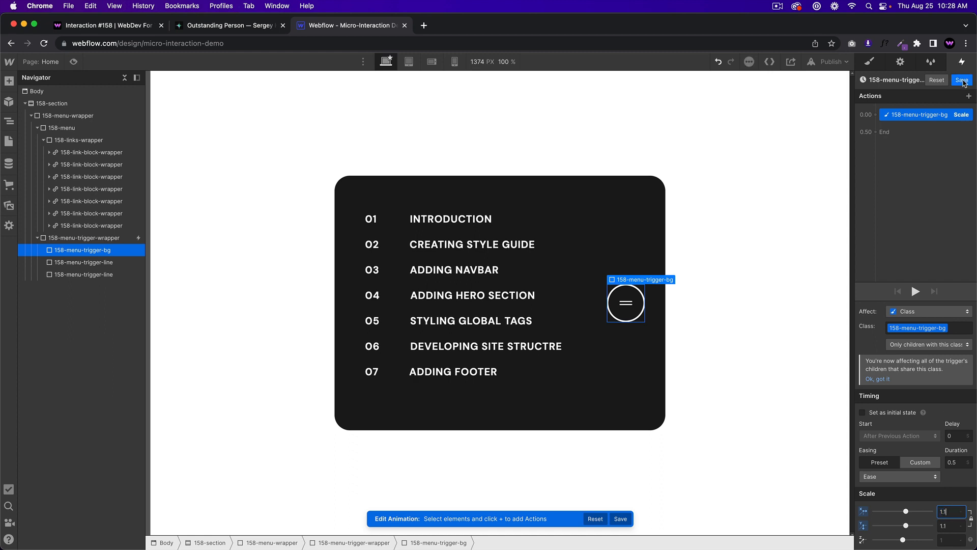
{"action": "left_click", "coordinate": [963, 80]}
Step: Set On hover out to start an animation, using a duplicate of 158-menu-trigger-hover-in renamed 158-menu-trigger-hover-out
{"action": "left_click", "coordinate": [929, 270]}
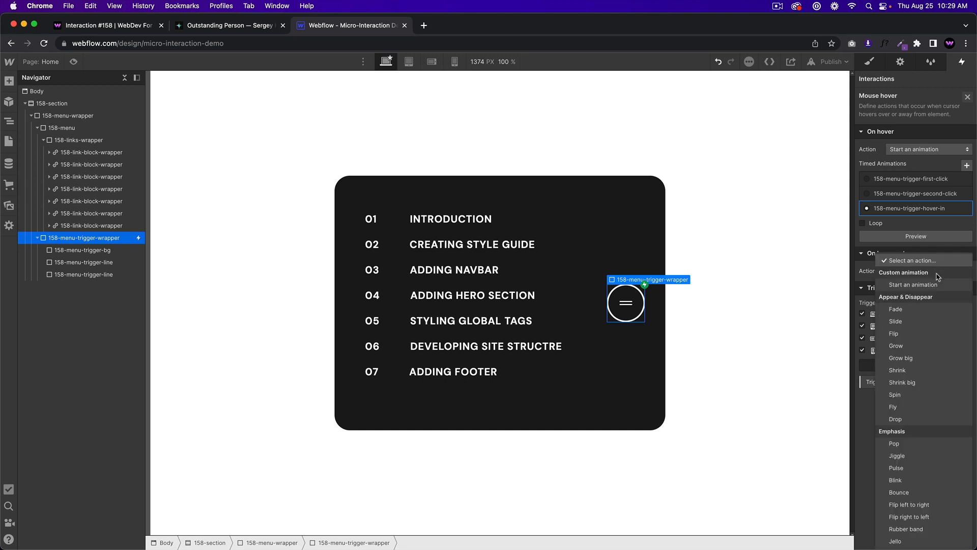
{"action": "left_click", "coordinate": [914, 280]}
{"action": "left_click", "coordinate": [964, 331]}
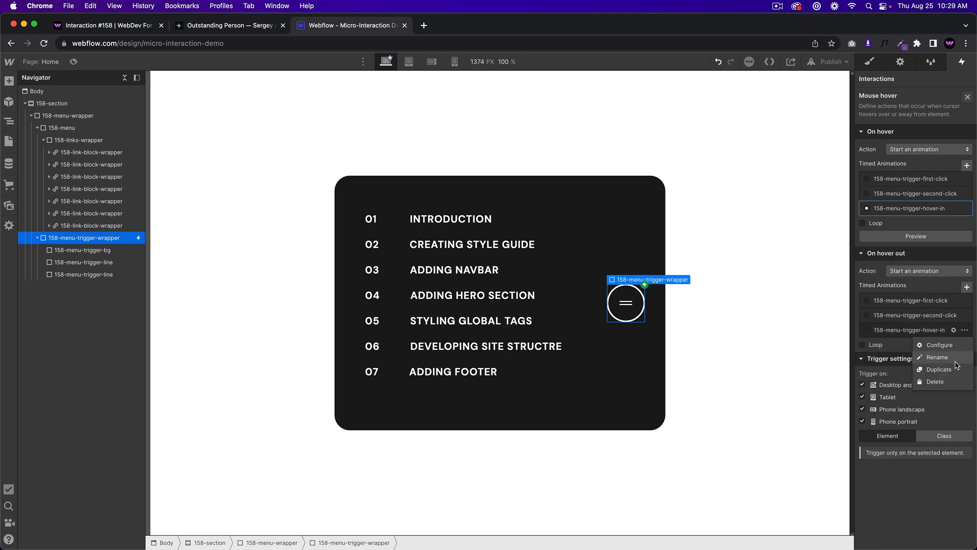
{"action": "left_click", "coordinate": [923, 358]}
{"action": "left_click", "coordinate": [954, 360]}
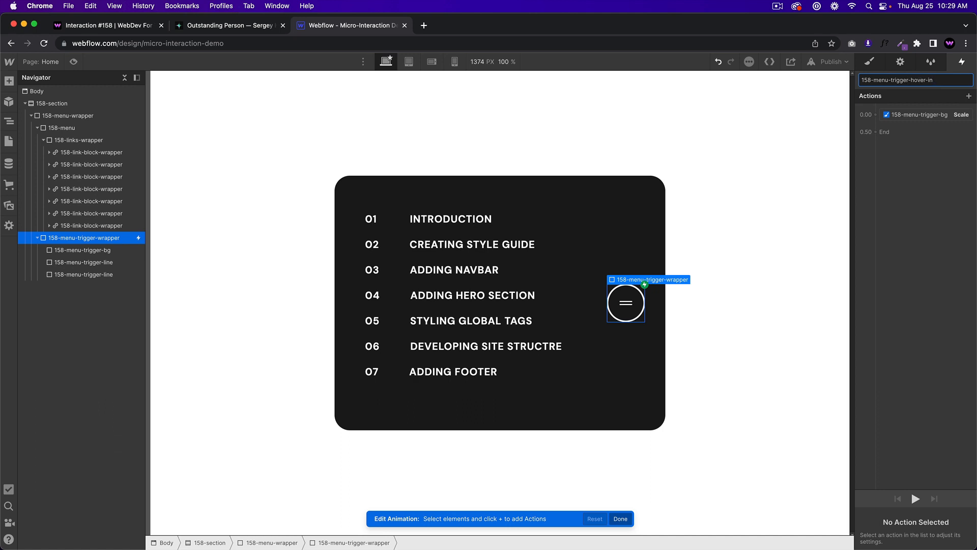
{"action": "key", "text": "Return"}
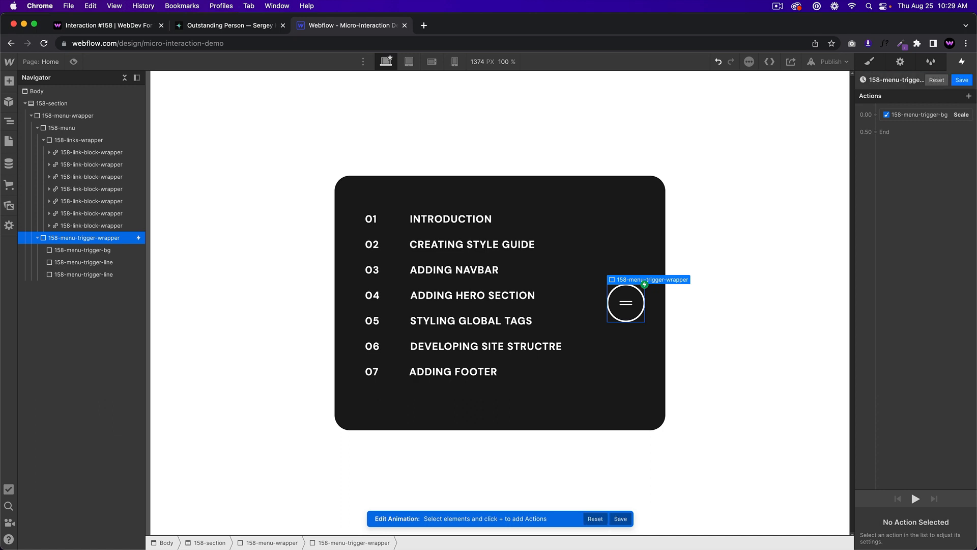
{"action": "left_click", "coordinate": [917, 80]}
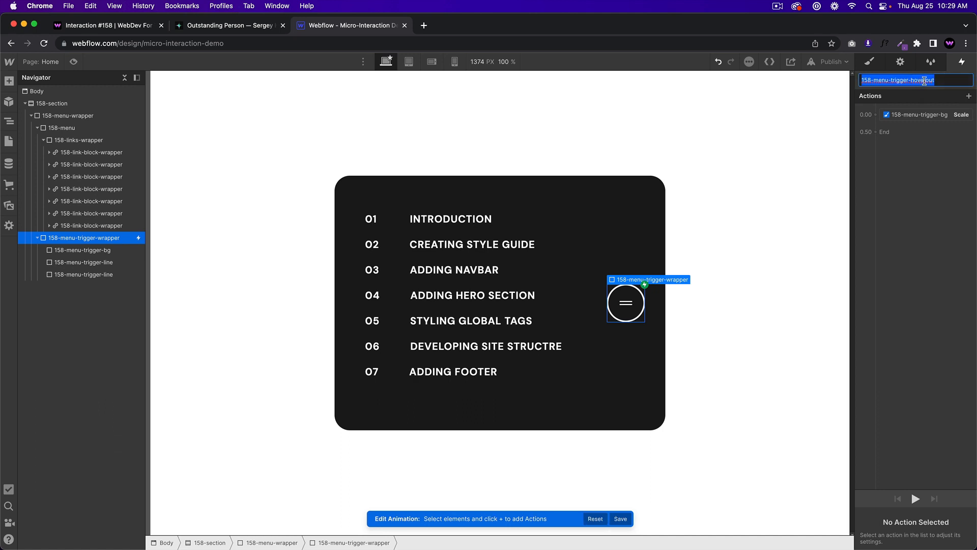
{"action": "left_click", "coordinate": [925, 80]}
{"action": "key", "text": "Return"}
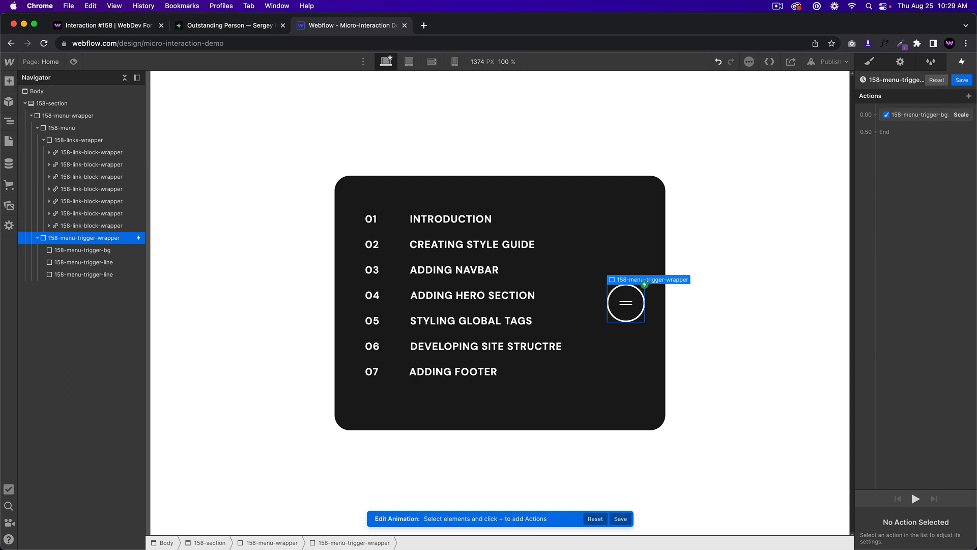
Step: Set the 158-menu-trigger-bg Scale action in the hover-out animation to 1 and preview the hover effect
{"action": "left_click", "coordinate": [955, 118]}
{"action": "left_click", "coordinate": [954, 512]}
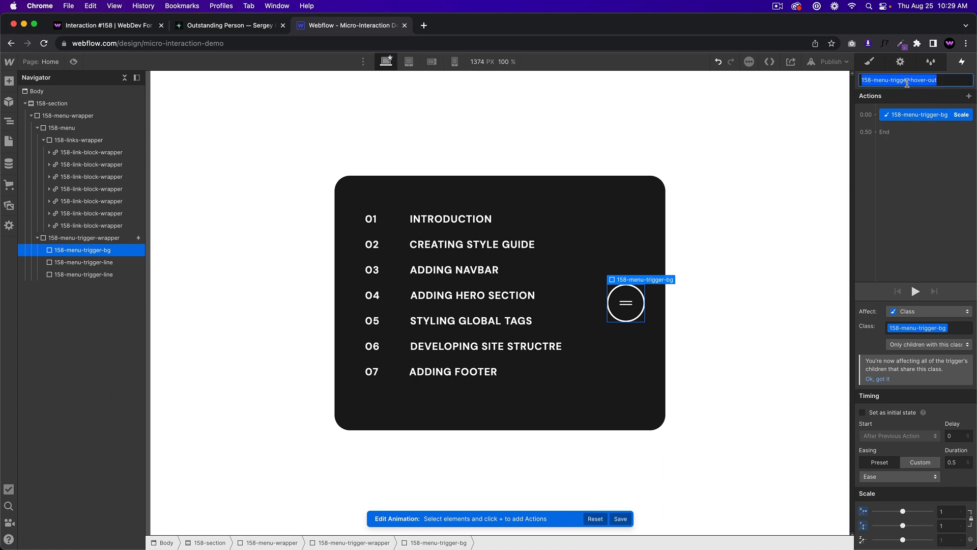
{"action": "left_click", "coordinate": [937, 149]}
{"action": "left_click", "coordinate": [73, 62]}
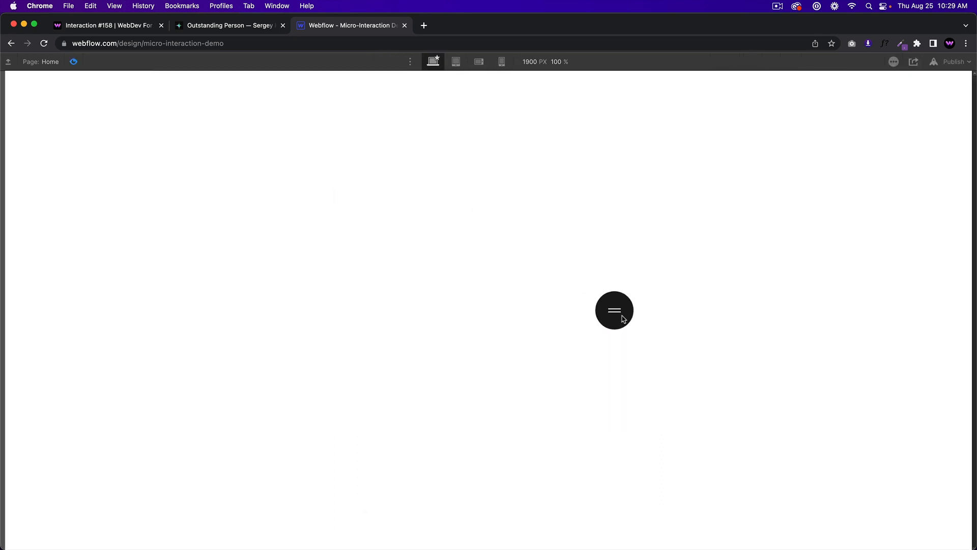
{"action": "left_click", "coordinate": [74, 63]}
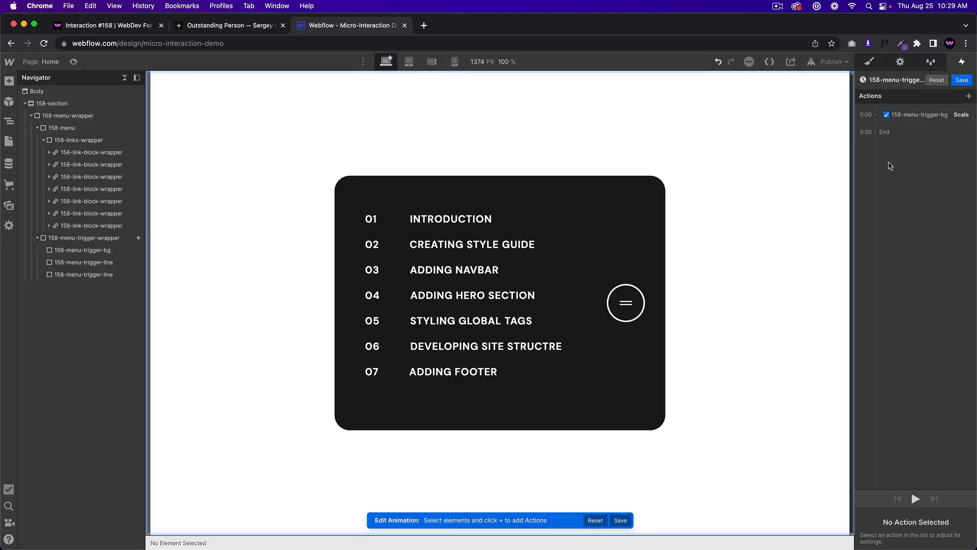
Step: Set the duration of the hover-out animation's 158-menu-trigger-bg Scale action to 0.2 s
{"action": "left_click", "coordinate": [914, 117]}
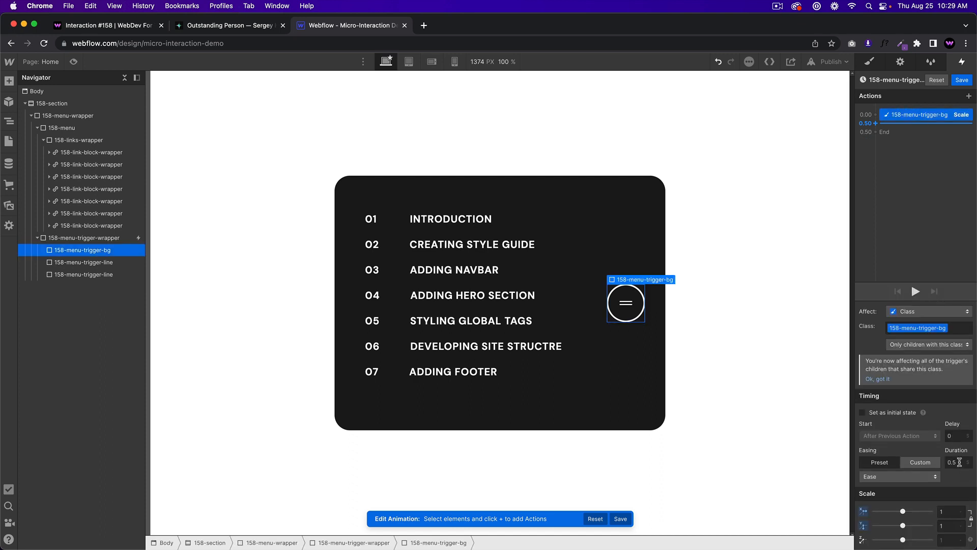
{"action": "left_click", "coordinate": [960, 460]}
{"action": "type", "text": ".2"}
{"action": "key", "text": "Return"}
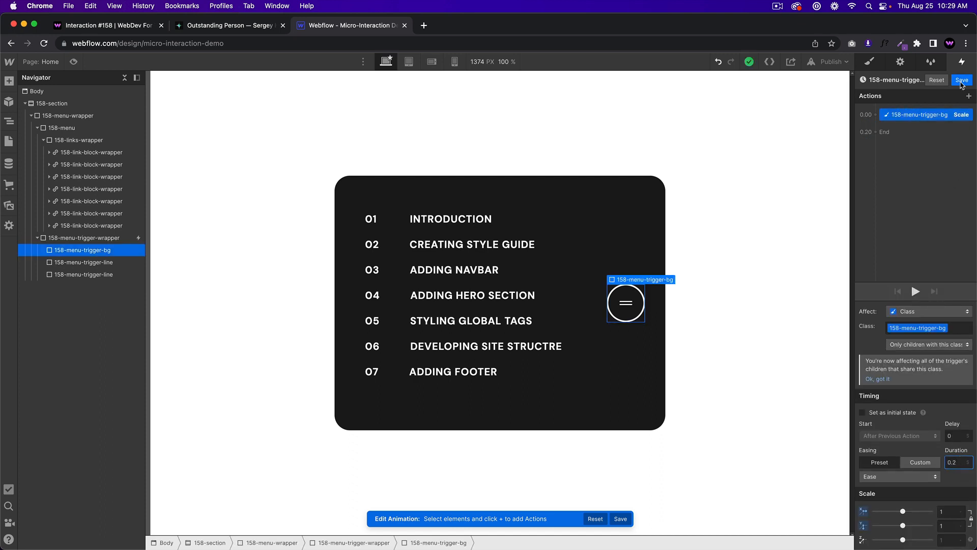
Step: Save the hover-out animation, change the duration of the hover-in animation's 158-menu-trigger-bg Scale action, and save it
{"action": "left_click", "coordinate": [962, 80]}
{"action": "left_click", "coordinate": [931, 226]}
{"action": "left_click", "coordinate": [919, 137]}
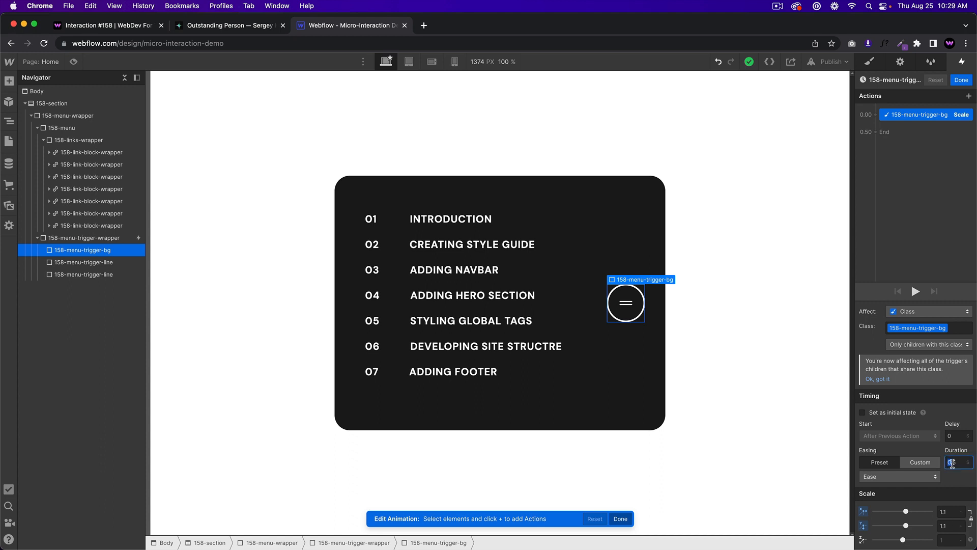
{"action": "key", "text": "Return"}
{"action": "left_click", "coordinate": [962, 80]}
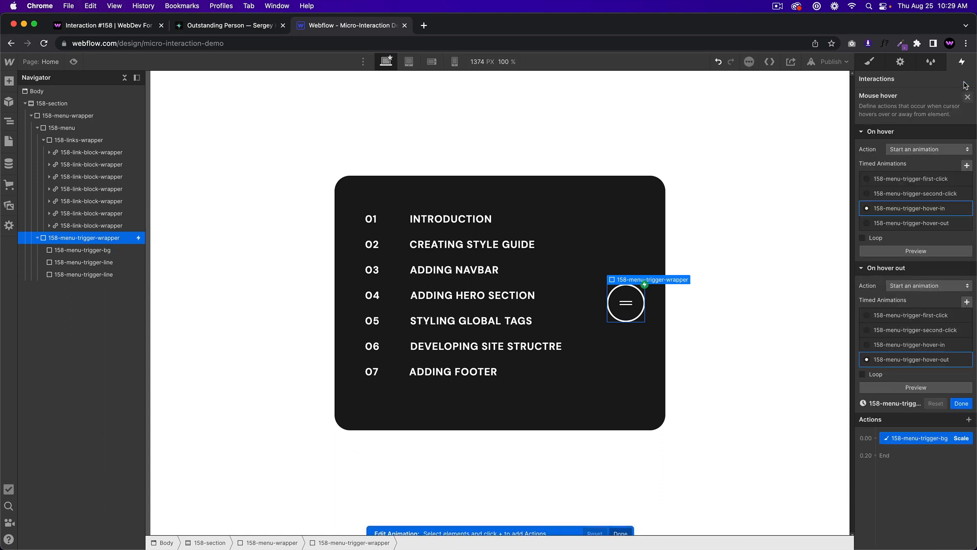
{"action": "left_click", "coordinate": [968, 97]}
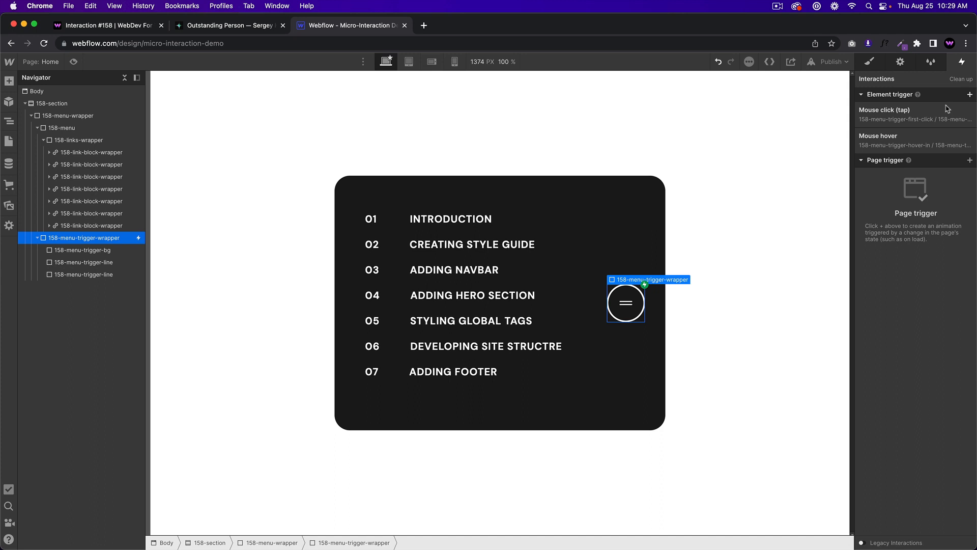
Step: Preview the page and test opening and closing the menu with its trigger
{"action": "left_click", "coordinate": [207, 109]}
{"action": "left_click", "coordinate": [74, 62]}
{"action": "left_click", "coordinate": [614, 312]}
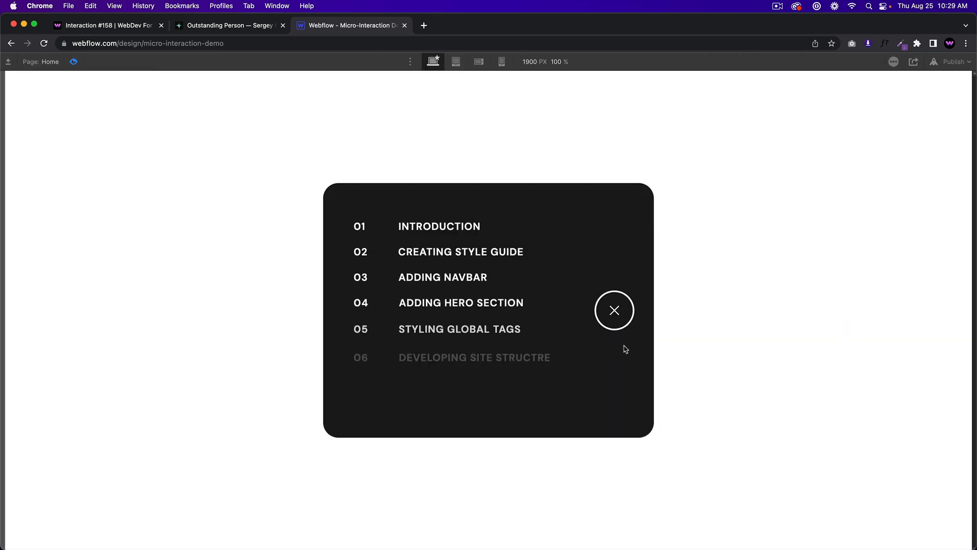
{"action": "left_click", "coordinate": [615, 313]}
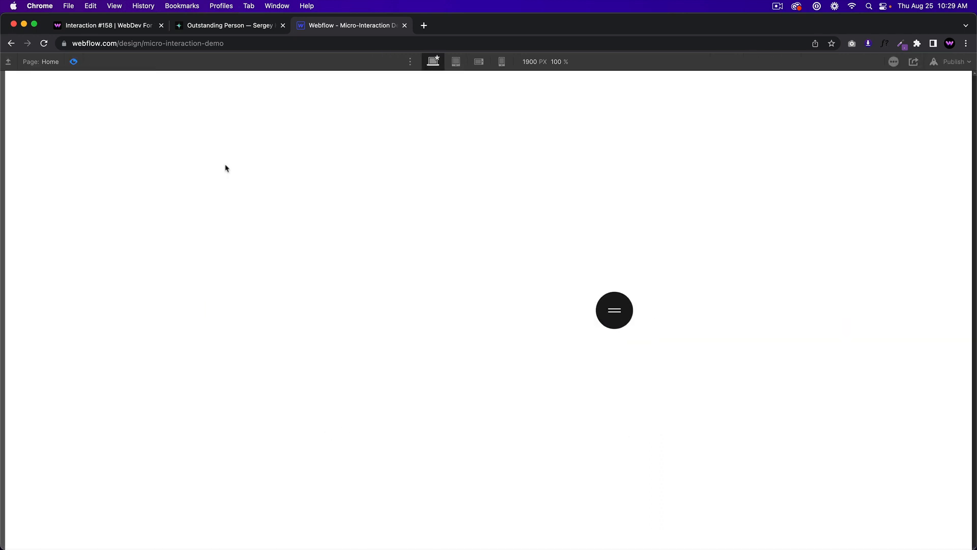
{"action": "left_click", "coordinate": [71, 61]}
Step: Set the cursor style of 158-menu-trigger-wrapper to pointer
{"action": "left_click", "coordinate": [630, 308]}
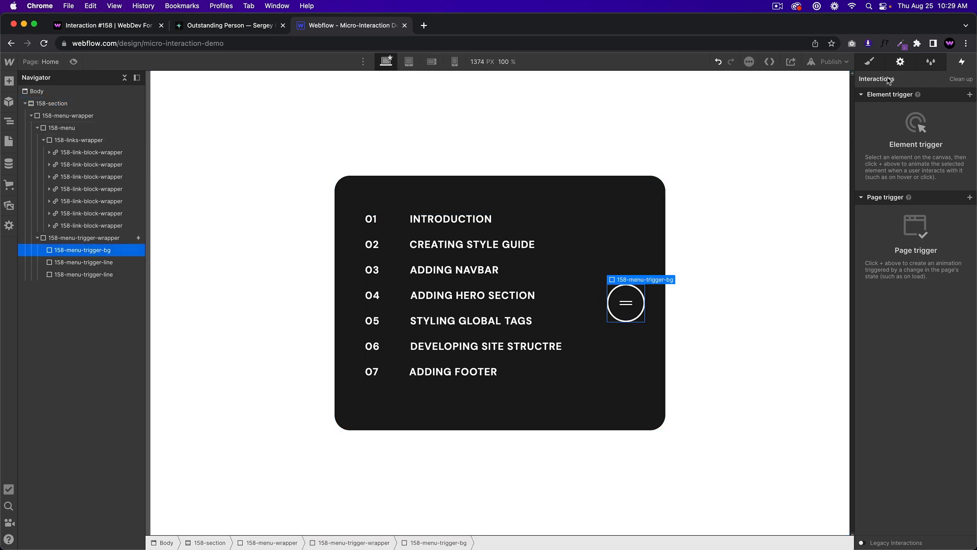
{"action": "left_click", "coordinate": [872, 63]}
{"action": "left_click", "coordinate": [84, 237]}
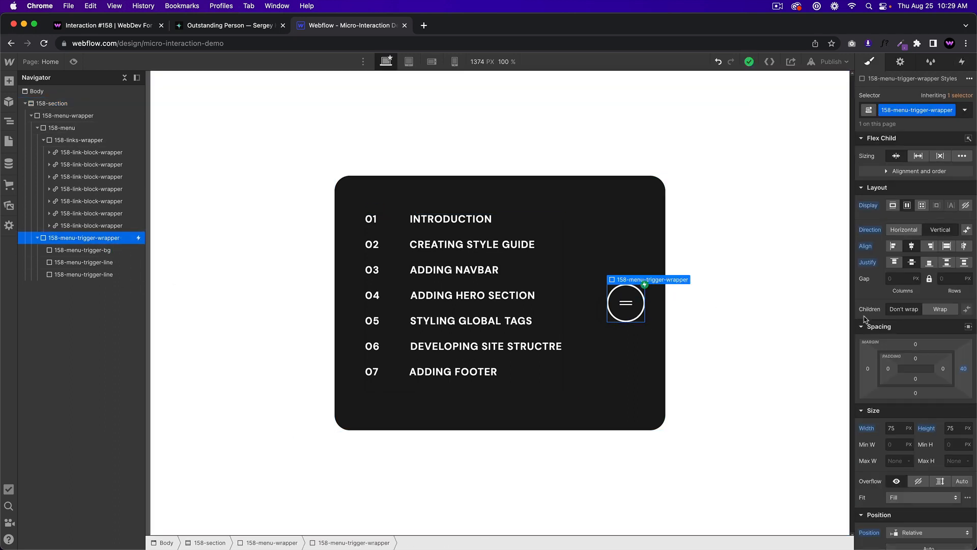
{"action": "scroll", "coordinate": [909, 326], "scroll_direction": "down", "scroll_amount": 8}
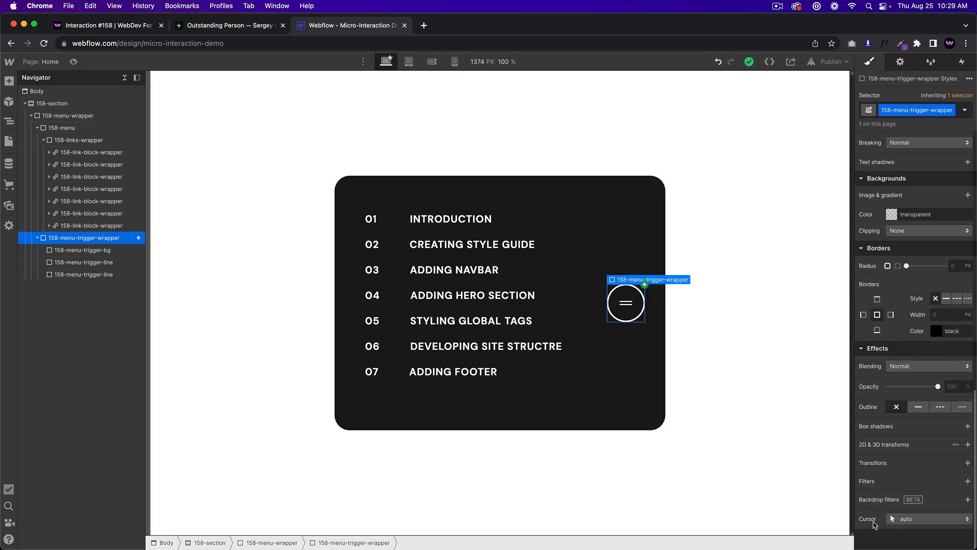
{"action": "left_click", "coordinate": [898, 519]}
{"action": "left_click", "coordinate": [913, 128]}
Step: Preview the trigger's pointer cursor while repeatedly opening and closing the menu
{"action": "left_click", "coordinate": [73, 61]}
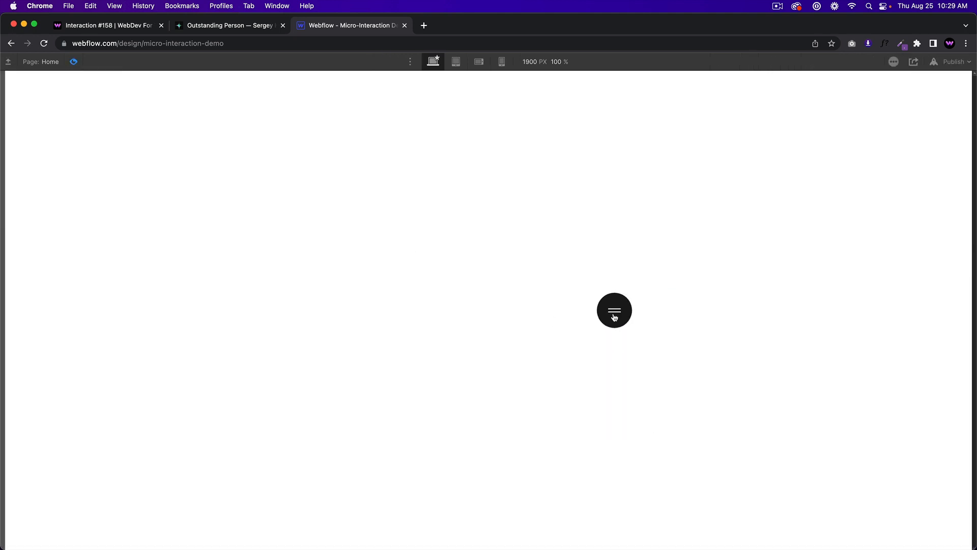
{"action": "left_click", "coordinate": [615, 317]}
{"action": "left_click", "coordinate": [614, 320]}
{"action": "left_click", "coordinate": [614, 316]}
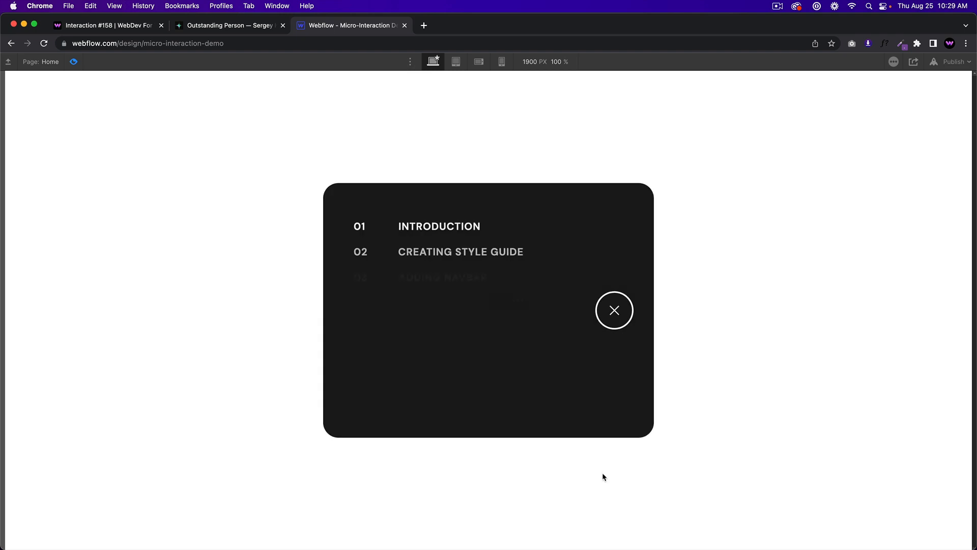
{"action": "left_click", "coordinate": [615, 311]}
{"action": "left_click", "coordinate": [615, 311]}
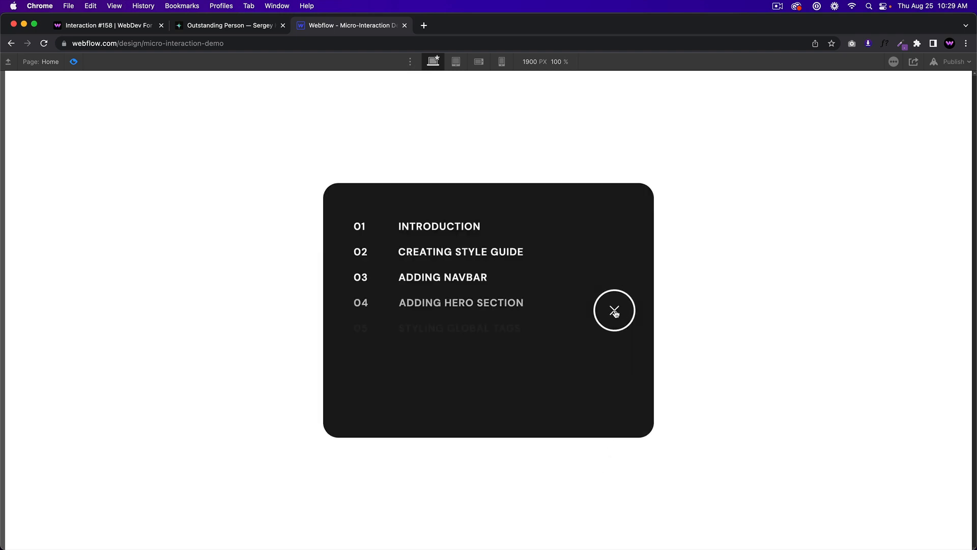
{"action": "left_click", "coordinate": [615, 312]}
{"action": "left_click", "coordinate": [74, 62]}
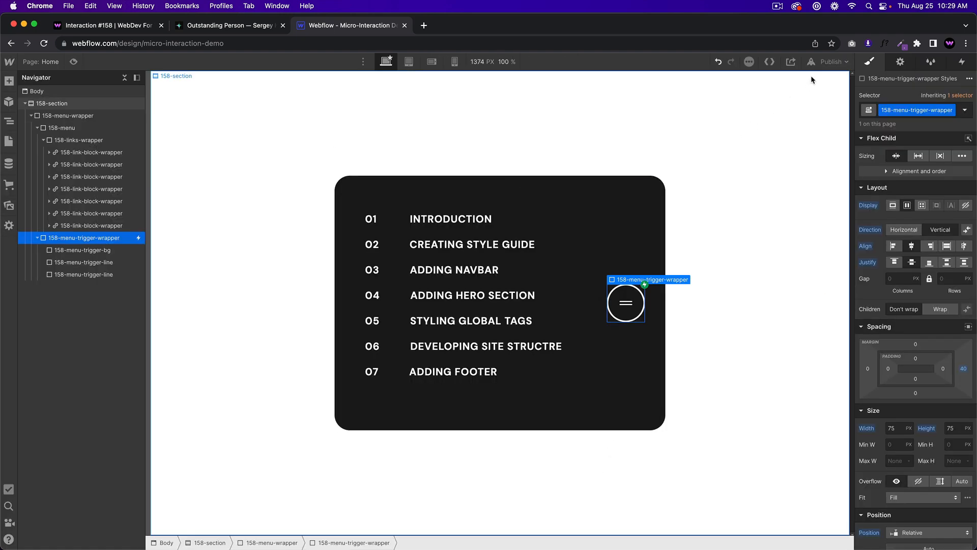
Step: Publish the site to its selected webflow.io domain
{"action": "left_click", "coordinate": [829, 61]}
{"action": "left_click", "coordinate": [807, 190]}
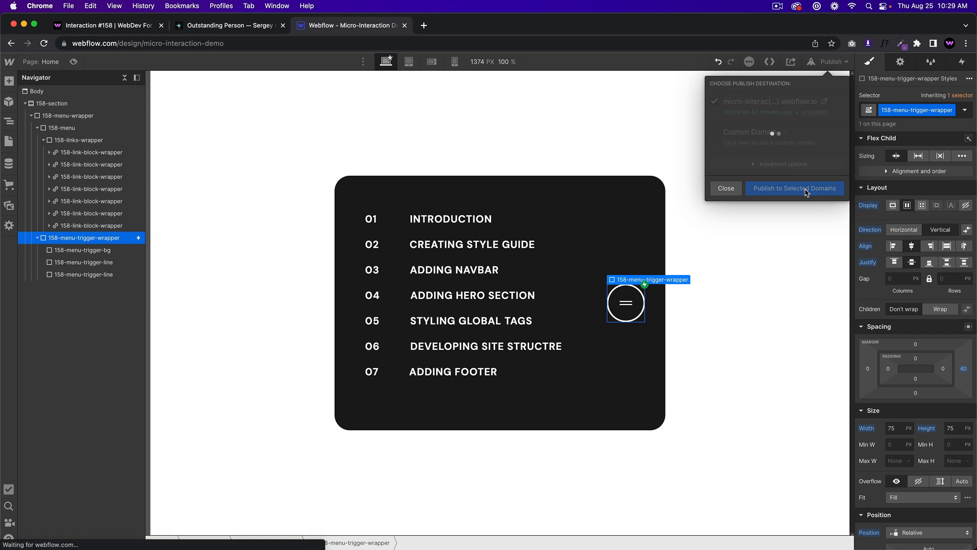
{"action": "left_click", "coordinate": [508, 218]}
{"action": "left_click", "coordinate": [901, 62]}
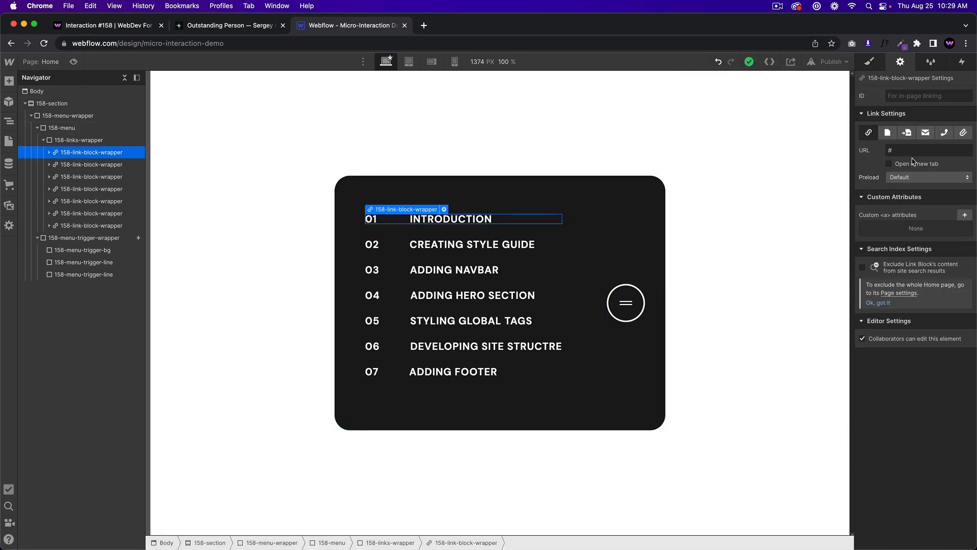
{"action": "left_click", "coordinate": [912, 152]}
{"action": "left_click", "coordinate": [769, 81]}
Step: Republish the site to the webflow.io domain and open the published page
{"action": "left_click", "coordinate": [830, 61]}
{"action": "left_click", "coordinate": [793, 188]}
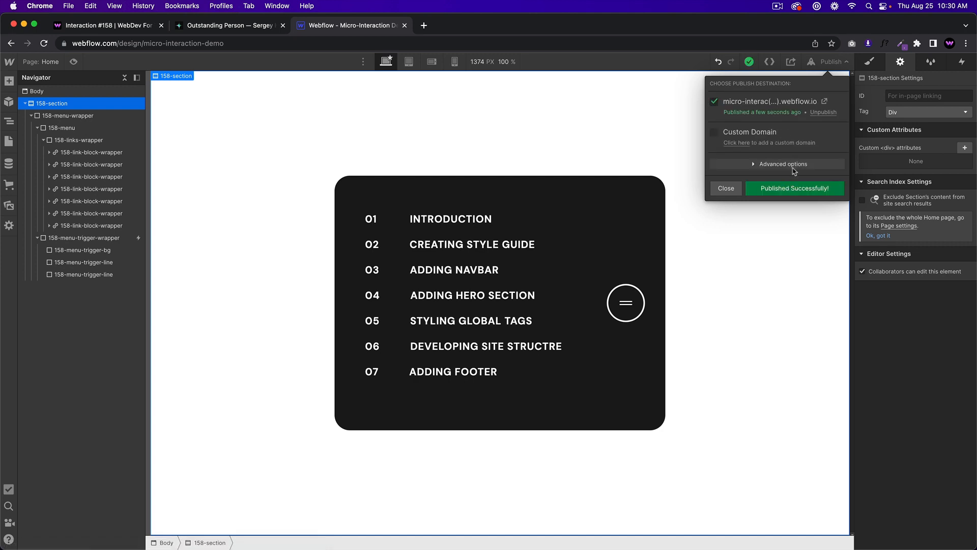
{"action": "left_click", "coordinate": [825, 102]}
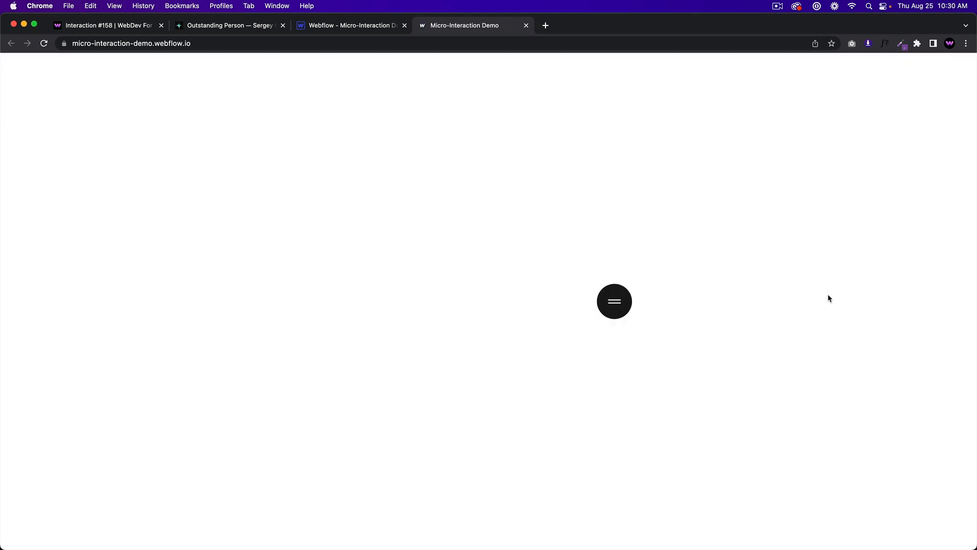
Step: Test the menu's open and close animations on the published page with its trigger
{"action": "left_click", "coordinate": [617, 308]}
{"action": "left_click", "coordinate": [616, 302]}
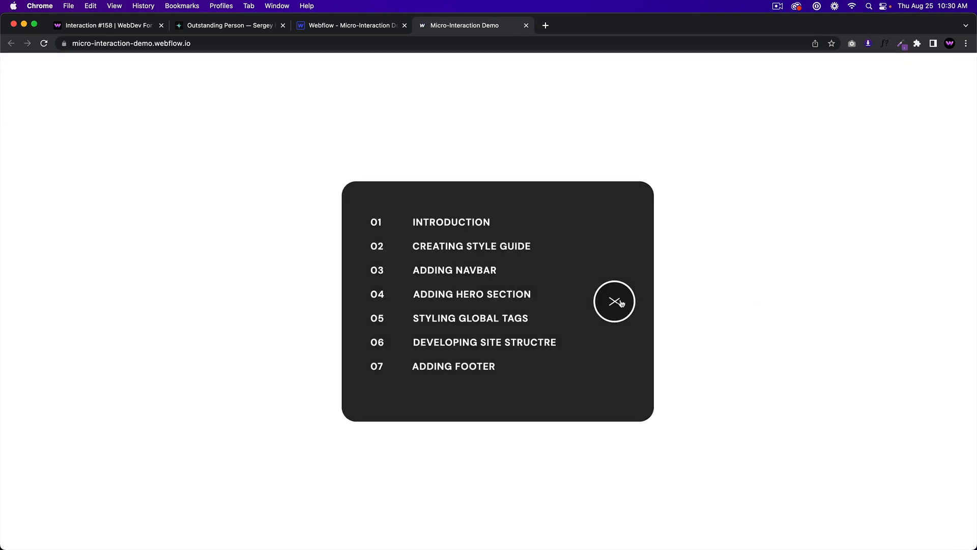
{"action": "left_click", "coordinate": [612, 308]}
{"action": "left_click", "coordinate": [617, 303]}
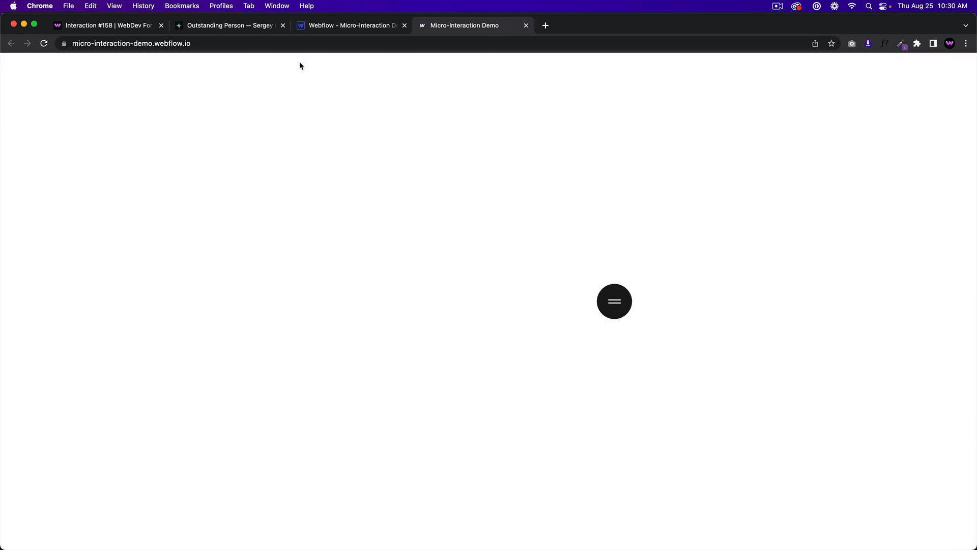
Step: Return to the Webflow designer and examine how 158-menu and 158-menu-trigger-wrapper are nested inside 158-menu-wrapper
{"action": "left_click", "coordinate": [340, 26]}
{"action": "left_click", "coordinate": [495, 159]}
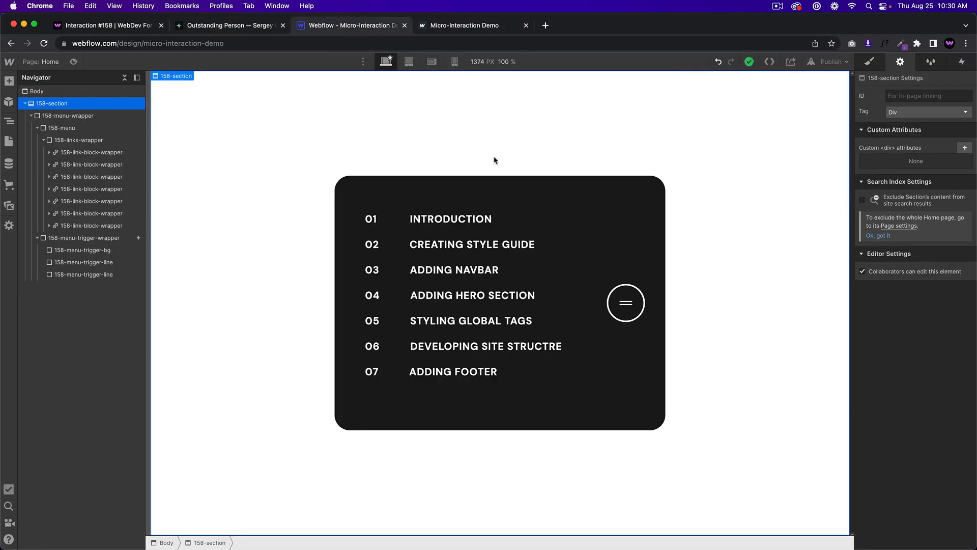
{"action": "left_click", "coordinate": [71, 116]}
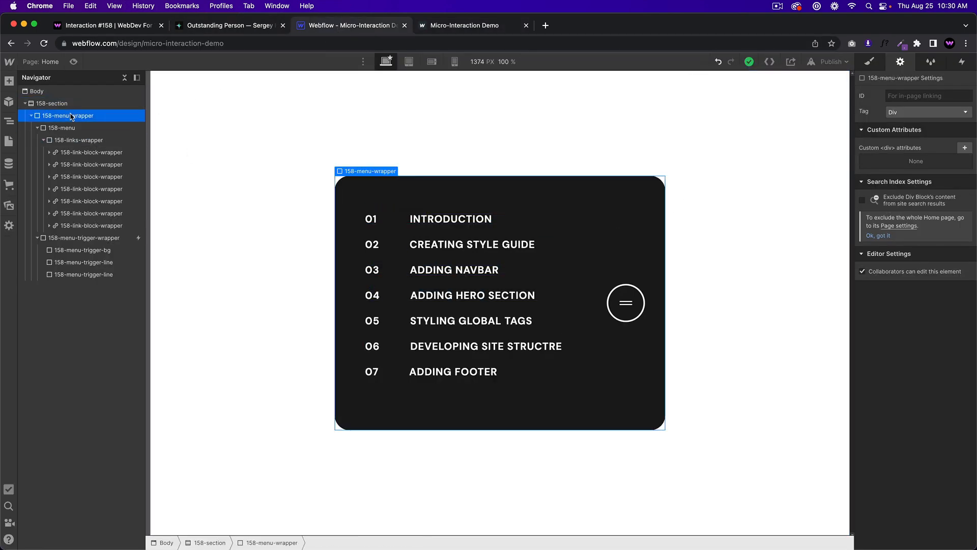
{"action": "left_click", "coordinate": [63, 104]}
{"action": "left_click", "coordinate": [78, 116]}
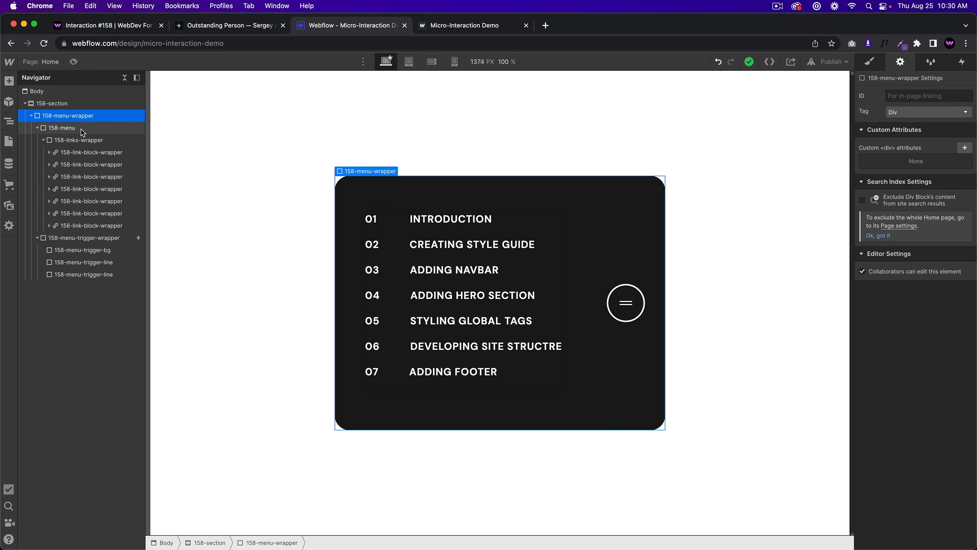
{"action": "left_click", "coordinate": [38, 128]}
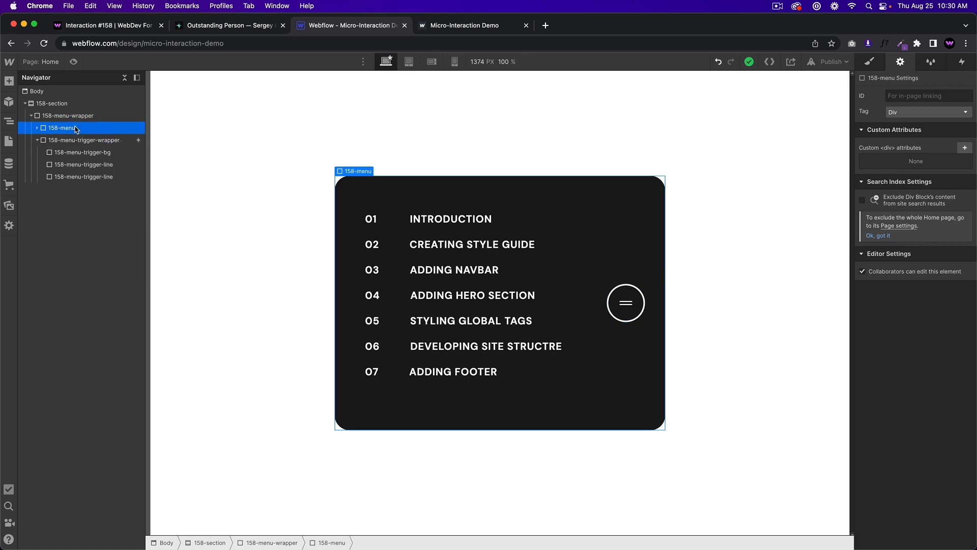
{"action": "left_click", "coordinate": [621, 283]}
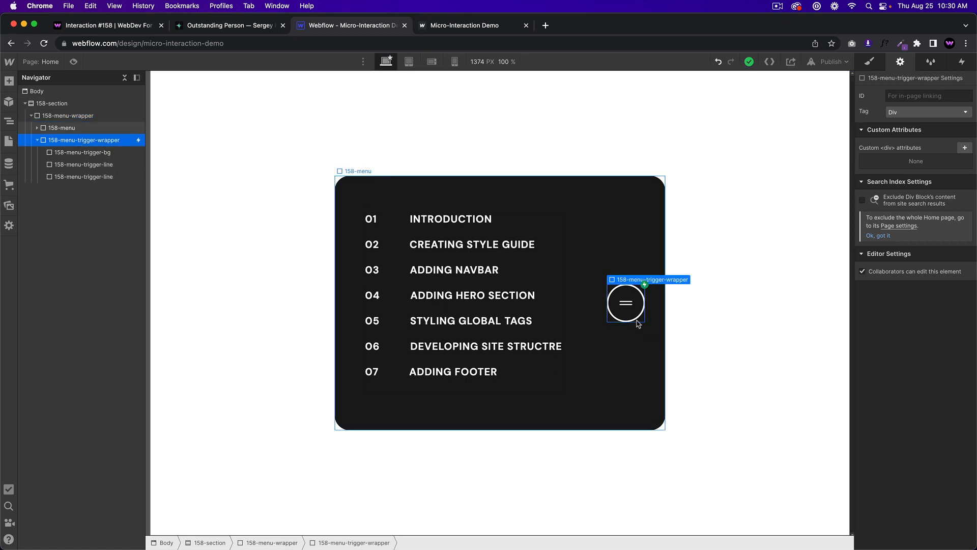
Step: Examine 158-links-wrapper with its first link block's number and text, plus 158-menu-trigger-wrapper and its background element
{"action": "left_click", "coordinate": [37, 128]}
{"action": "left_click", "coordinate": [71, 140]}
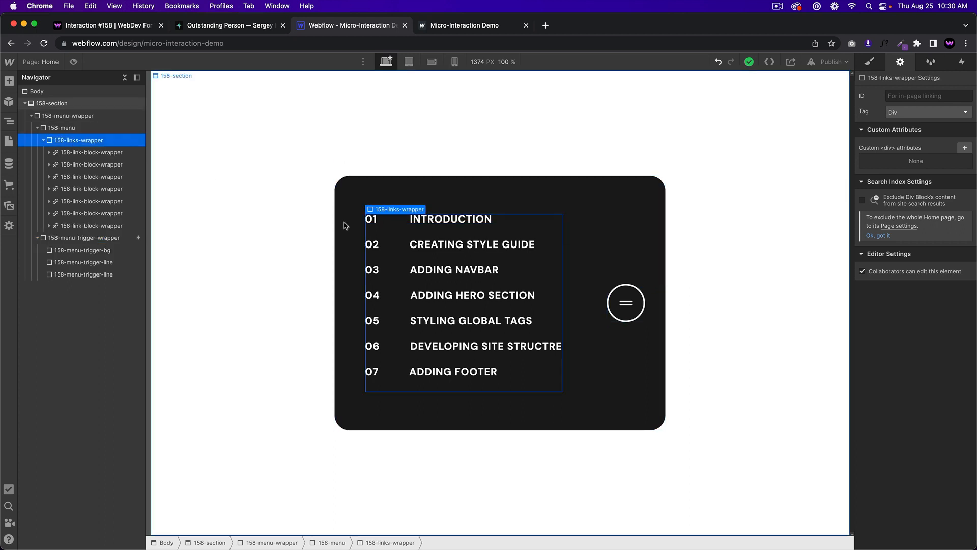
{"action": "left_click", "coordinate": [391, 221]}
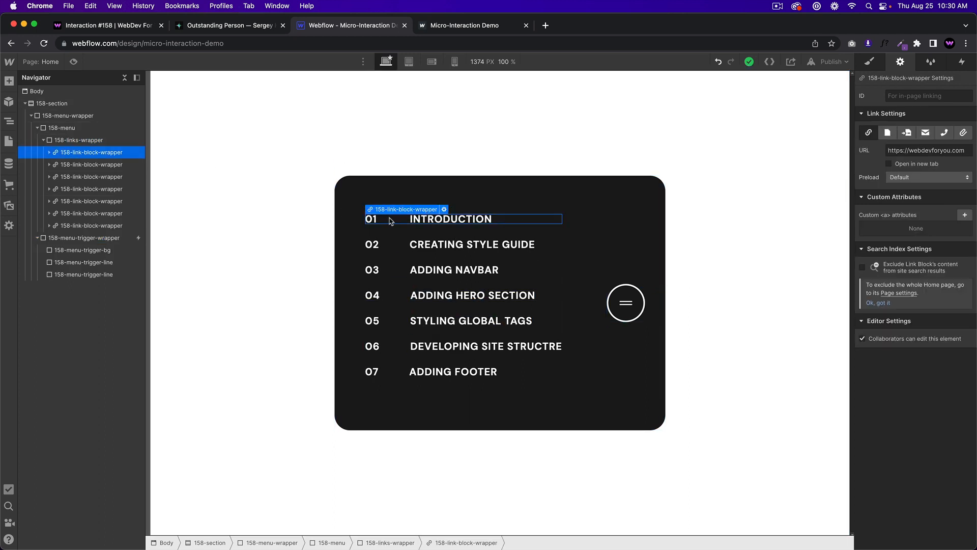
{"action": "left_click", "coordinate": [370, 221]}
{"action": "left_click", "coordinate": [444, 223]}
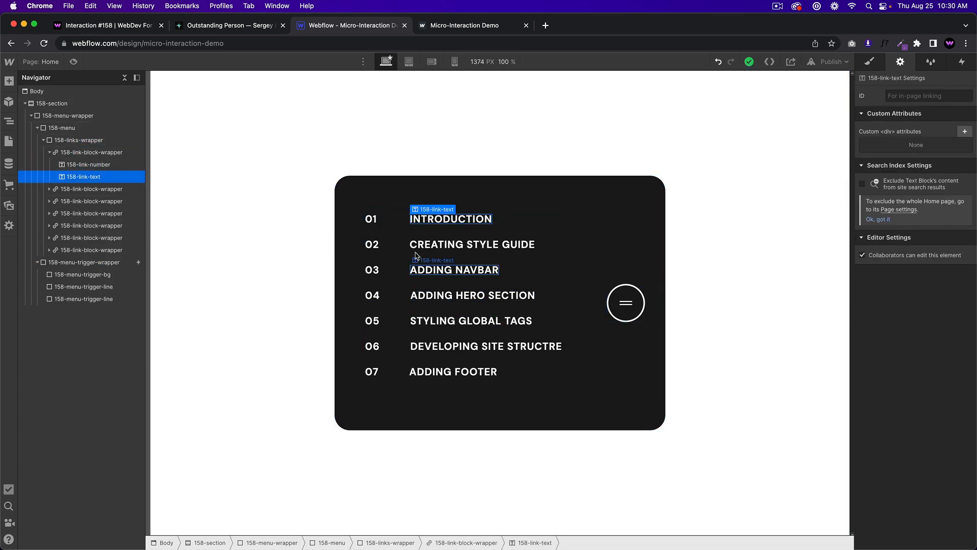
{"action": "left_click", "coordinate": [373, 221]}
{"action": "left_click", "coordinate": [437, 222]}
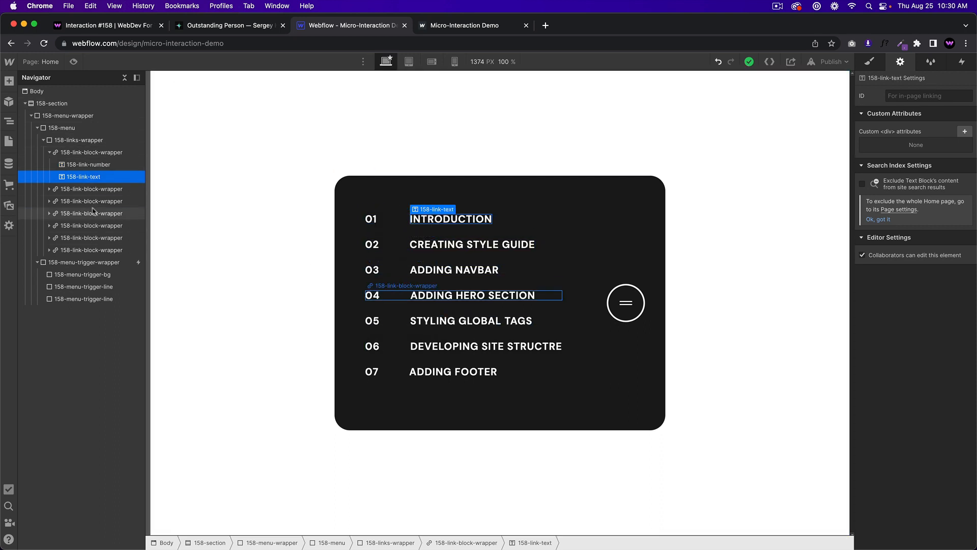
{"action": "left_click", "coordinate": [84, 262]}
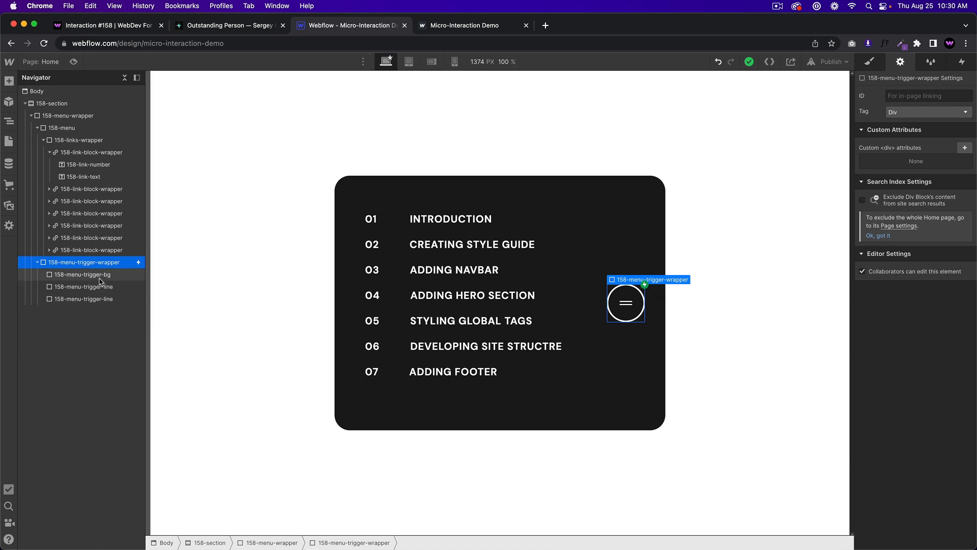
{"action": "left_click", "coordinate": [92, 274]}
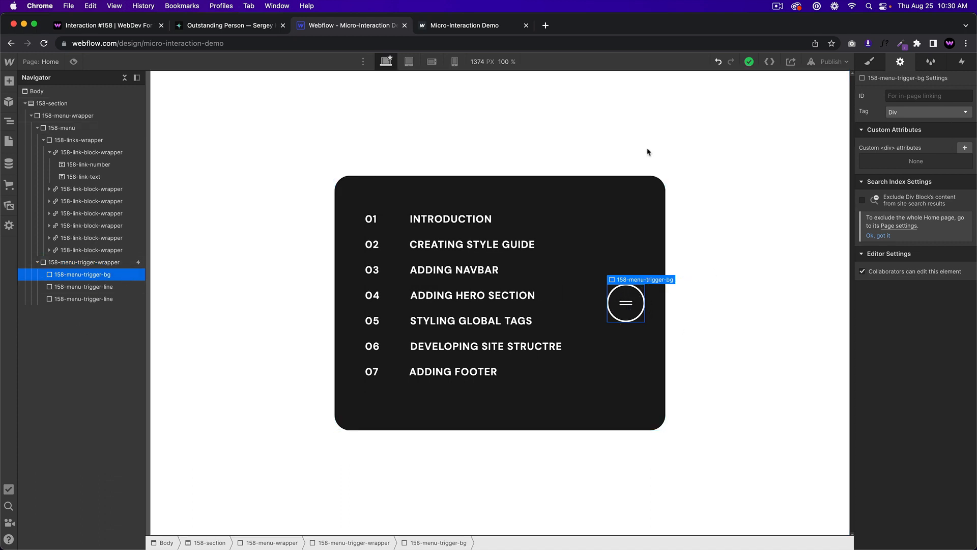
Step: Open the trigger wrapper's first-click animation and review its initial-state actions and the timed 158-menu Opacity action
{"action": "left_click", "coordinate": [128, 262]}
{"action": "left_click", "coordinate": [962, 62]}
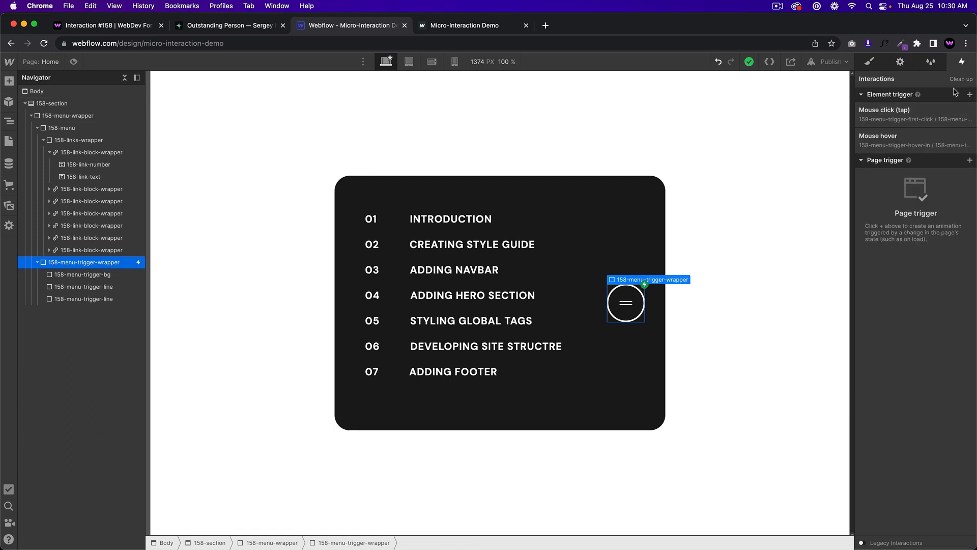
{"action": "left_click", "coordinate": [922, 123]}
{"action": "left_click", "coordinate": [901, 193]}
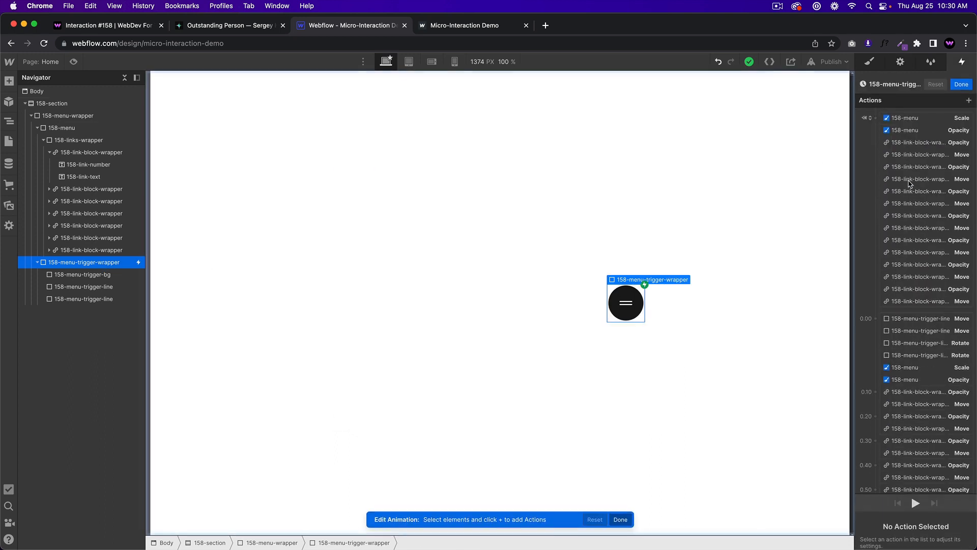
{"action": "left_click", "coordinate": [919, 123]}
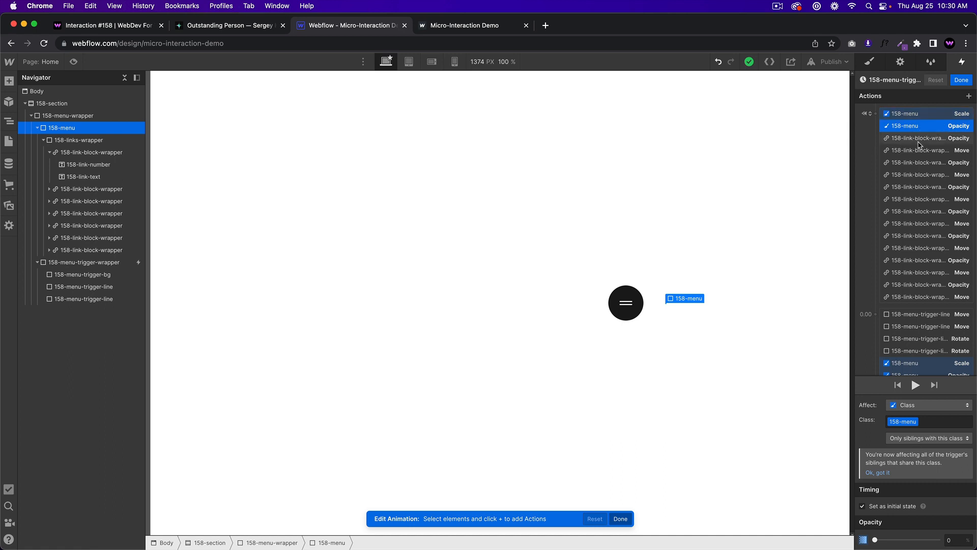
{"action": "left_click", "coordinate": [923, 140]}
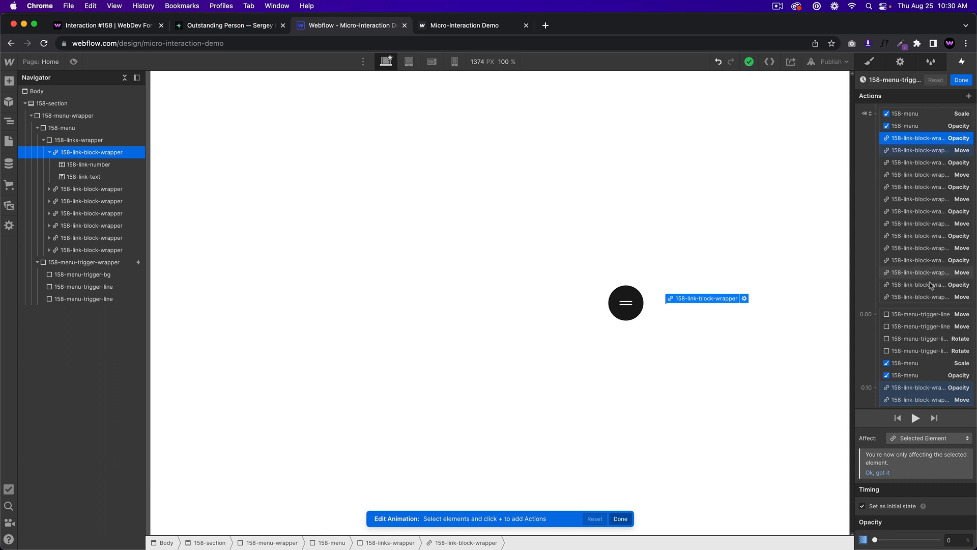
{"action": "scroll", "coordinate": [938, 275], "scroll_direction": "down", "scroll_amount": 5}
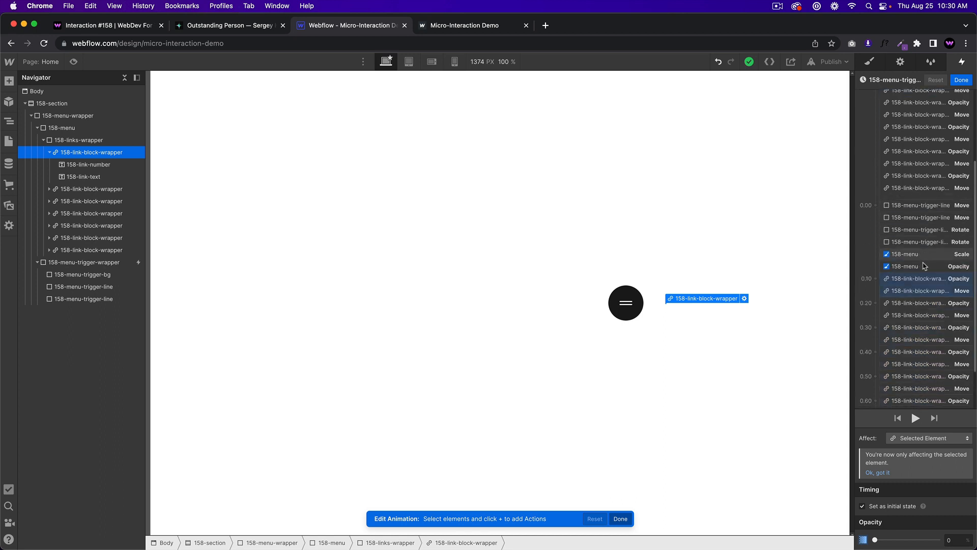
{"action": "left_click", "coordinate": [925, 259]}
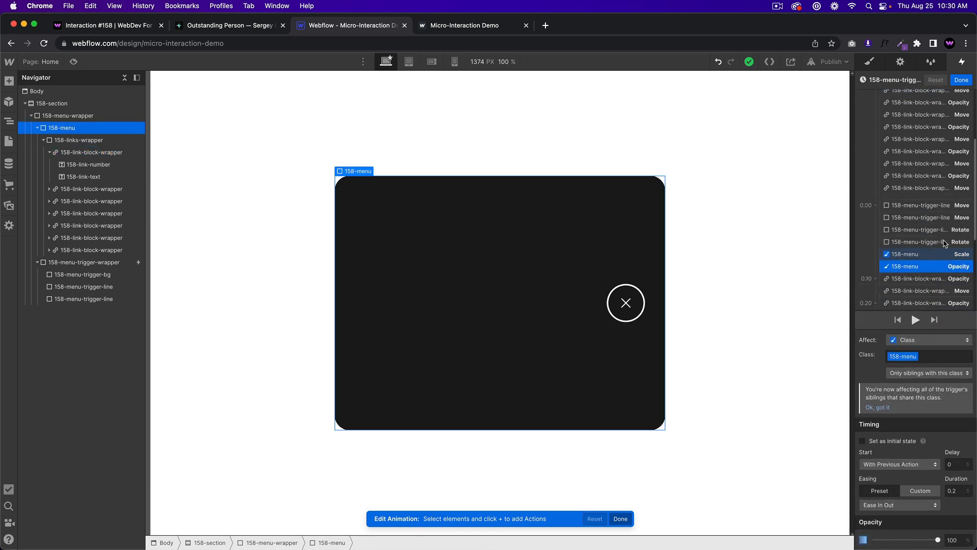
Step: Examine the timed Move and Rotate actions of both 158-menu-trigger-line elements in the first-click animation
{"action": "left_click", "coordinate": [931, 206]}
{"action": "left_click", "coordinate": [931, 218]}
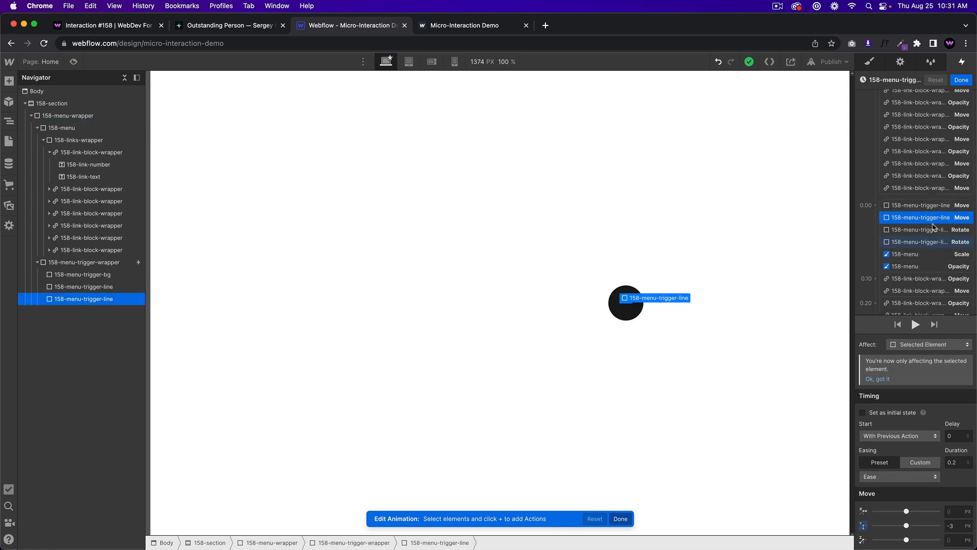
{"action": "left_click", "coordinate": [935, 230]}
{"action": "left_click", "coordinate": [935, 242]}
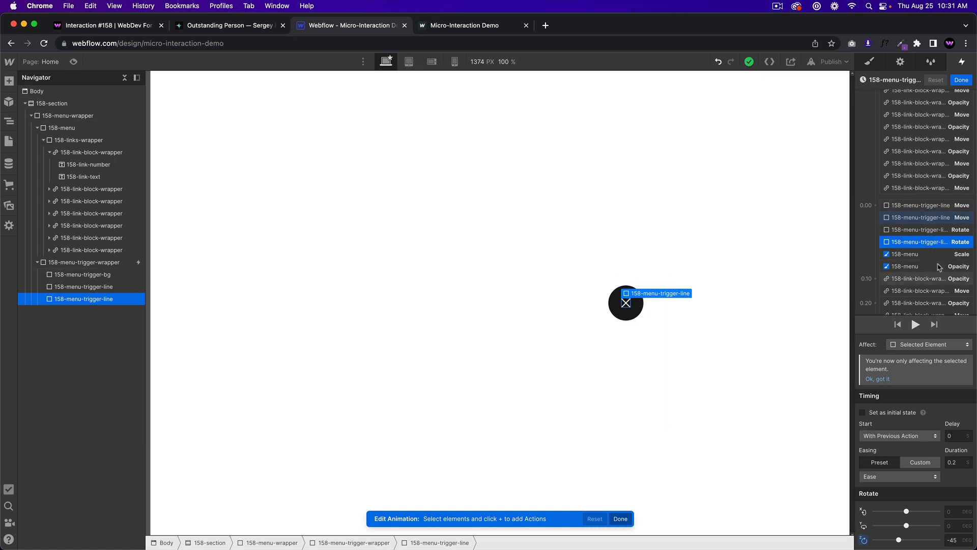
Step: Examine the staggered Opacity and Move actions of the first three 158-link-block-wrapper elements, including their delays and durations
{"action": "scroll", "coordinate": [936, 229], "scroll_direction": "down", "scroll_amount": 3}
{"action": "left_click", "coordinate": [936, 222]}
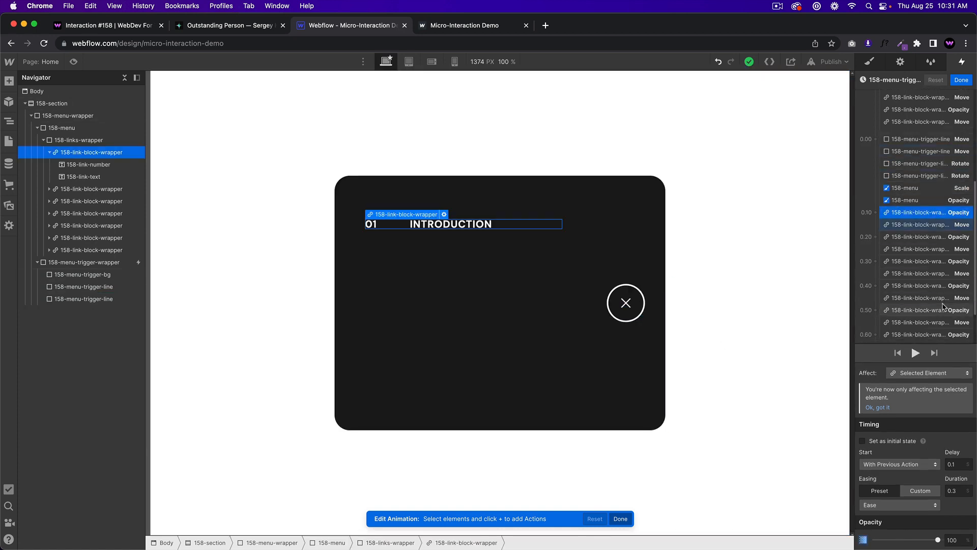
{"action": "left_click", "coordinate": [937, 237]}
{"action": "left_click", "coordinate": [937, 249]}
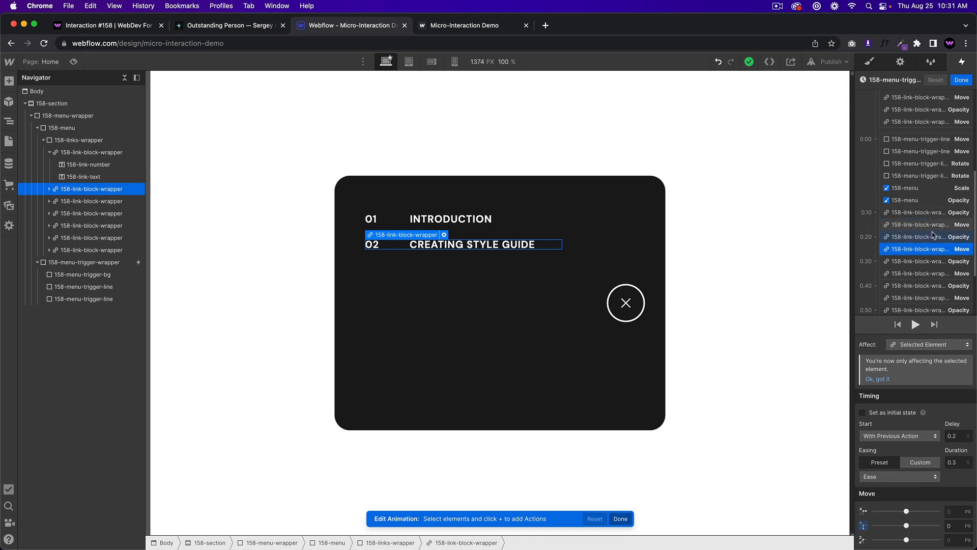
{"action": "scroll", "coordinate": [941, 248], "scroll_direction": "down", "scroll_amount": 1}
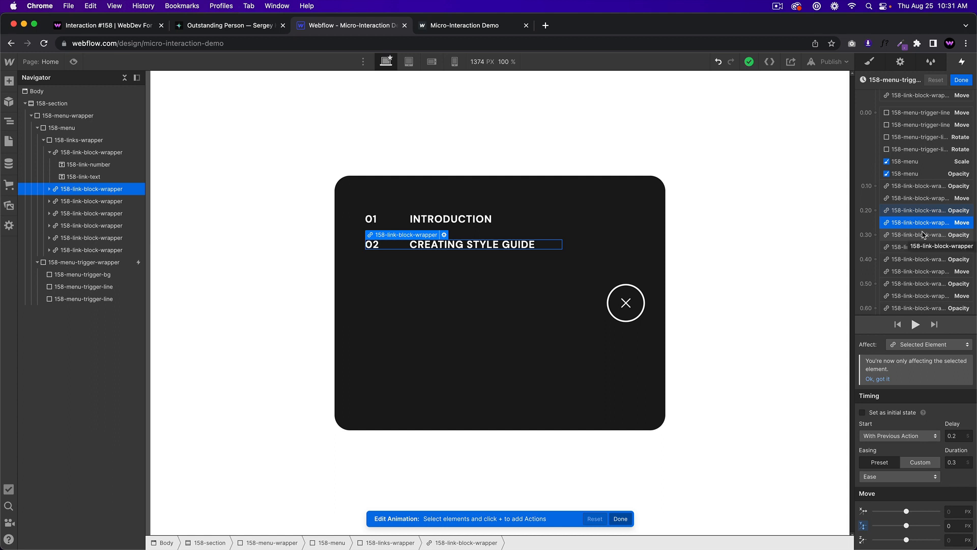
{"action": "left_click", "coordinate": [937, 236]}
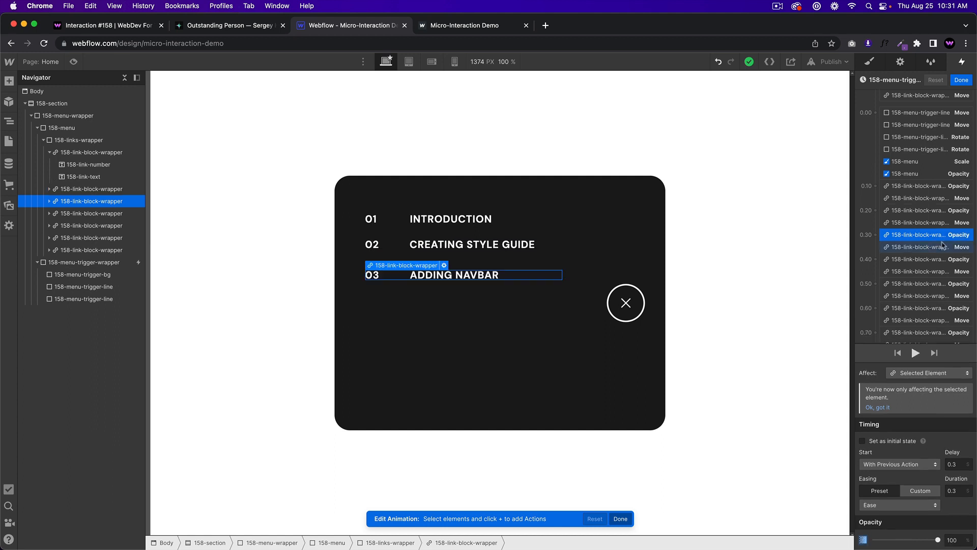
{"action": "left_click", "coordinate": [937, 190]}
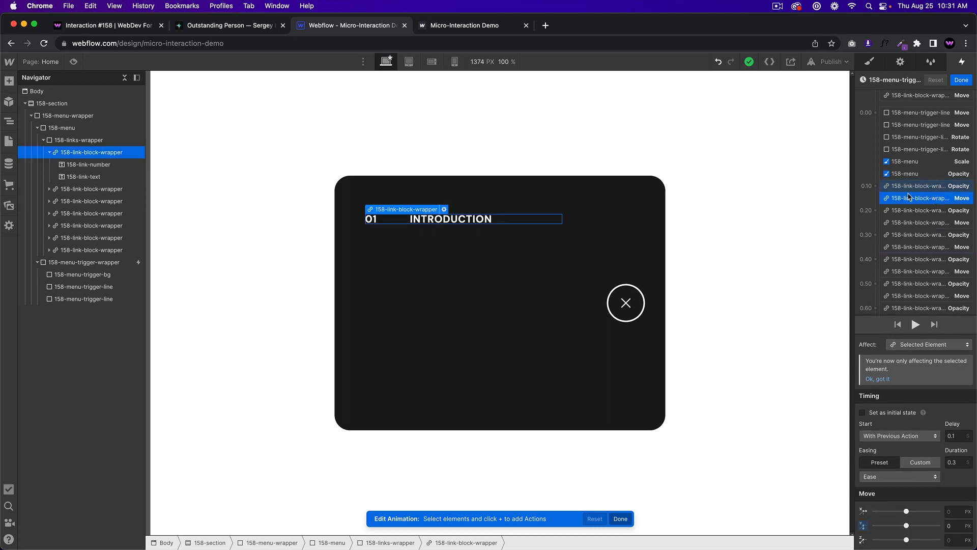
{"action": "left_click", "coordinate": [911, 187]}
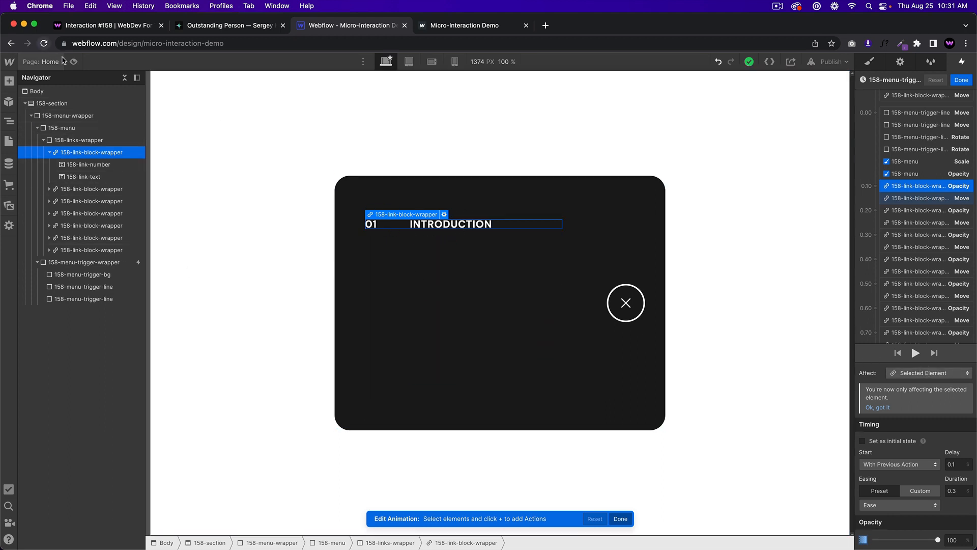
Step: Switch to the published demo page and toggle the menu to watch the links' staggered appearance
{"action": "left_click", "coordinate": [465, 26]}
{"action": "left_click", "coordinate": [627, 313]}
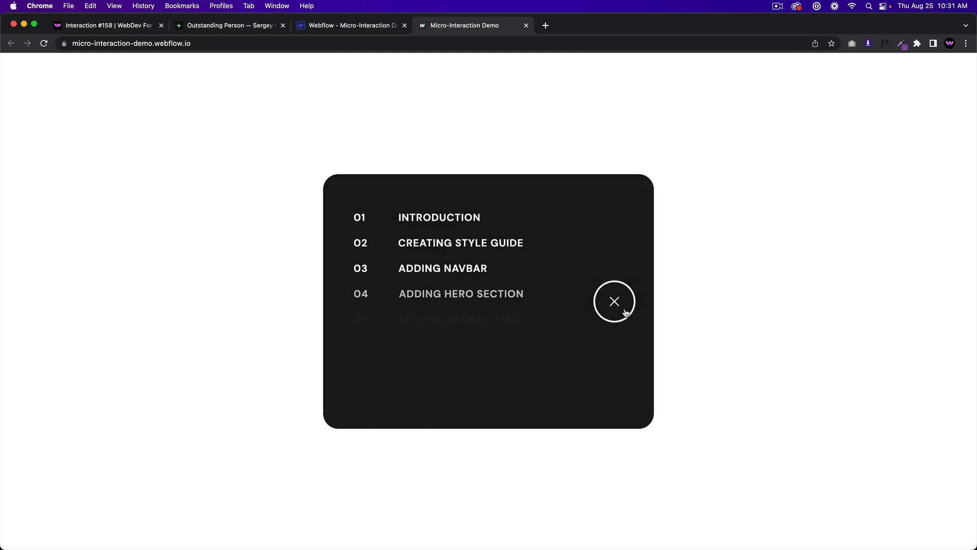
{"action": "left_click", "coordinate": [622, 314]}
{"action": "left_click", "coordinate": [618, 314]}
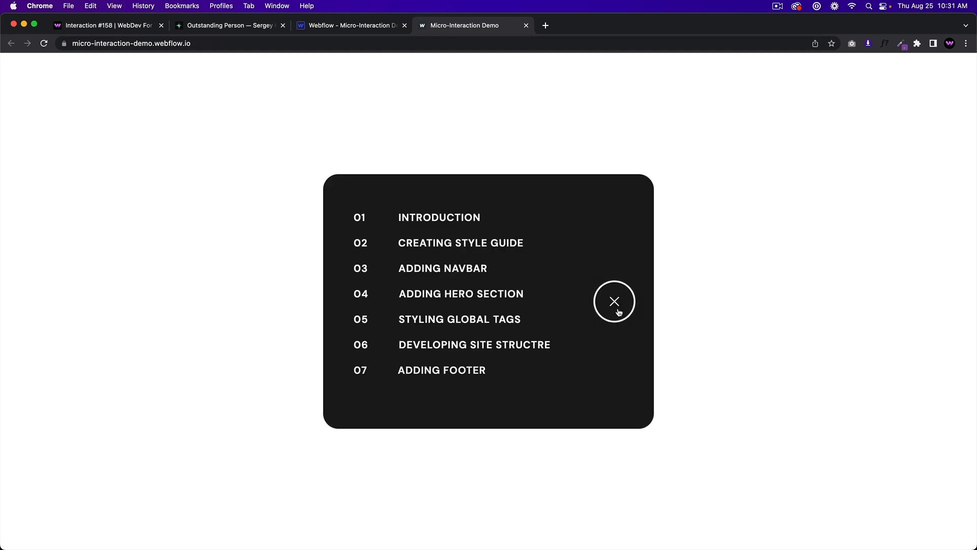
{"action": "left_click", "coordinate": [619, 312]}
Step: Return to the Webflow designer, open the trigger's second-click animation and examine the Move and Rotate actions of both trigger lines
{"action": "left_click", "coordinate": [335, 28]}
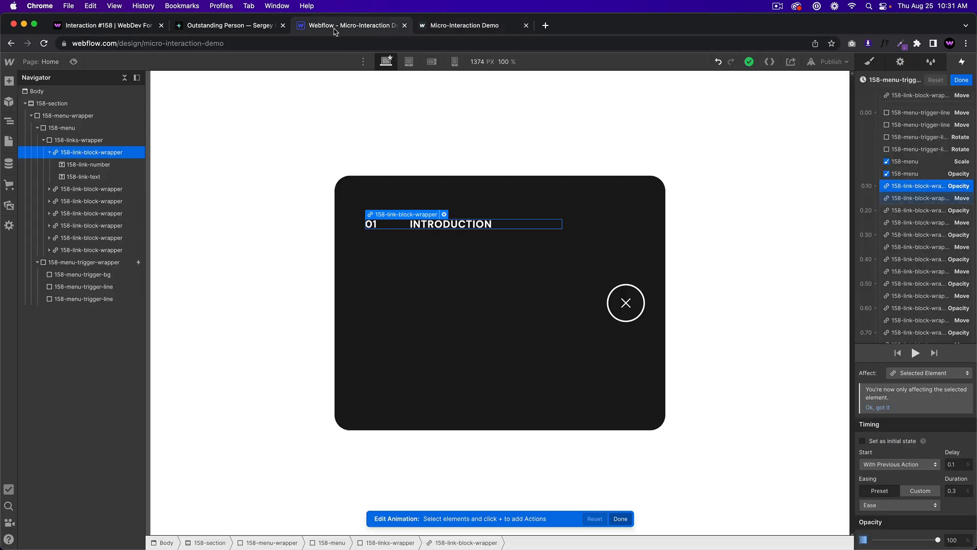
{"action": "left_click", "coordinate": [962, 79]}
{"action": "left_click", "coordinate": [909, 327]}
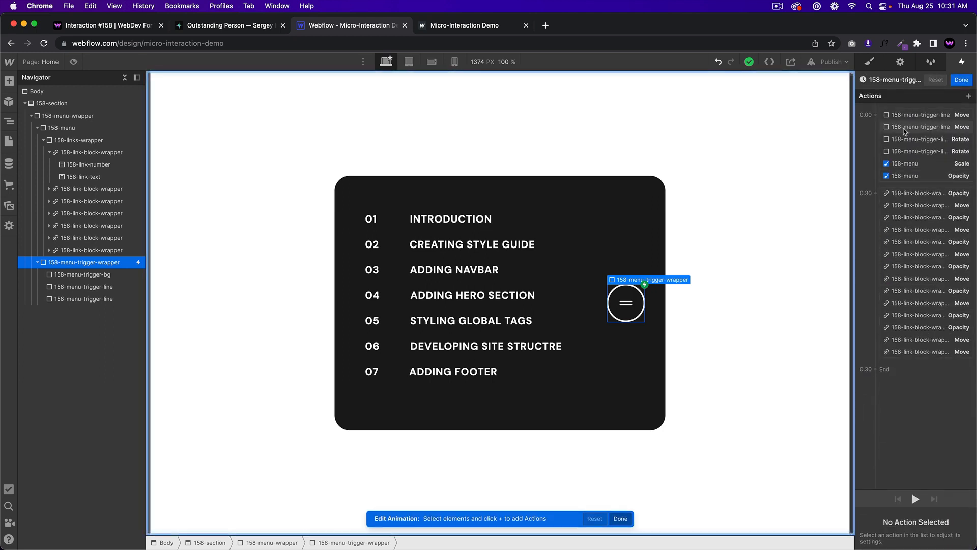
{"action": "left_click", "coordinate": [916, 115]}
{"action": "left_click", "coordinate": [946, 128]}
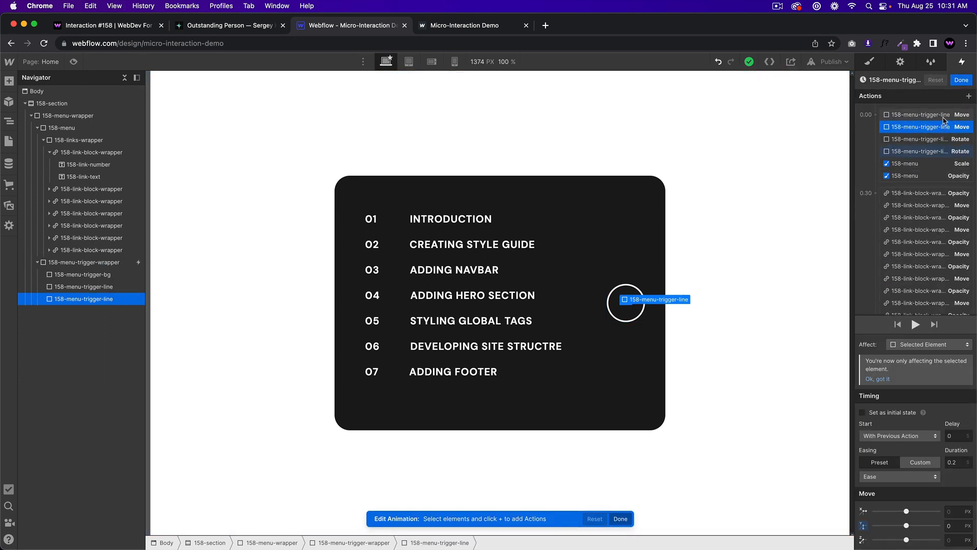
{"action": "left_click", "coordinate": [940, 115]}
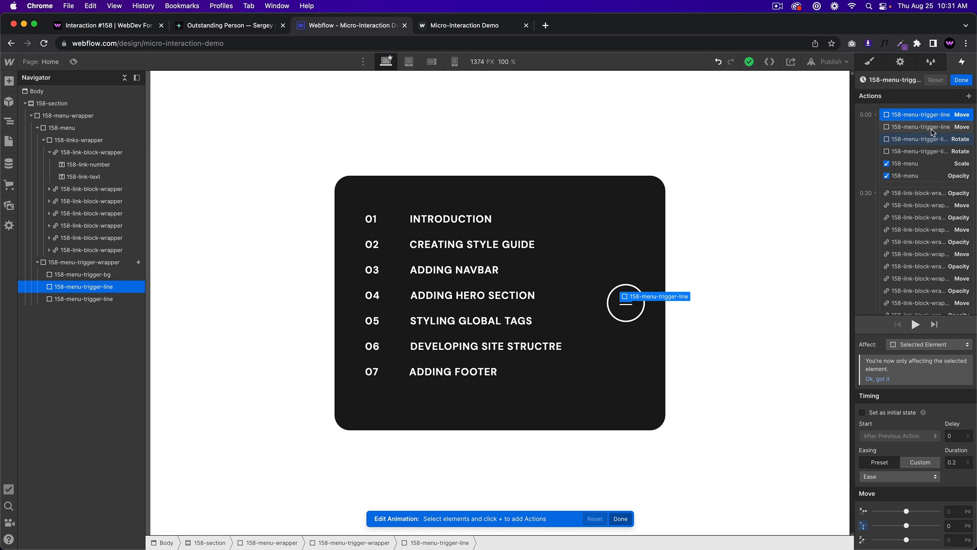
{"action": "left_click", "coordinate": [915, 128]}
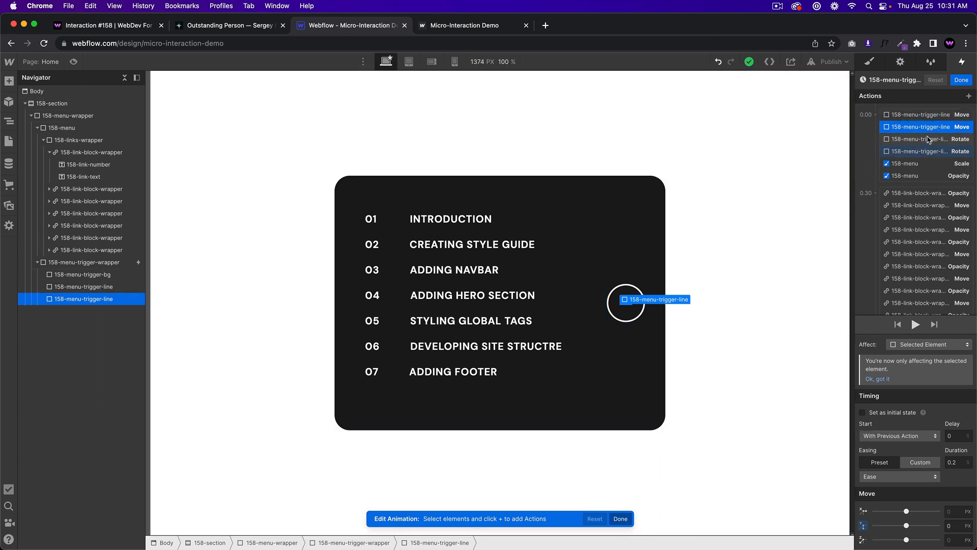
{"action": "left_click", "coordinate": [928, 140]}
{"action": "left_click", "coordinate": [929, 151]}
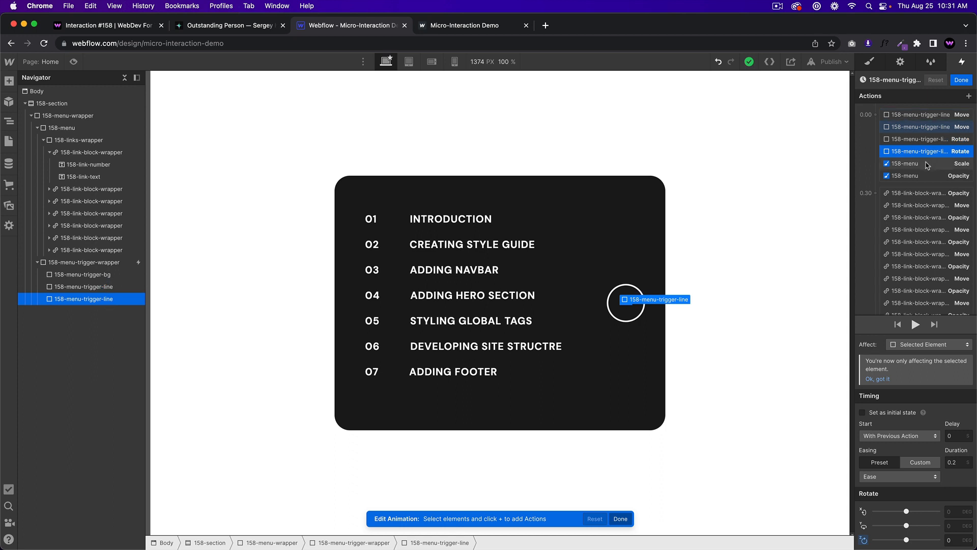
Step: Examine the second-click animation's 158-menu Scale and Opacity actions and its link block Opacity and Move actions
{"action": "left_click", "coordinate": [928, 164]}
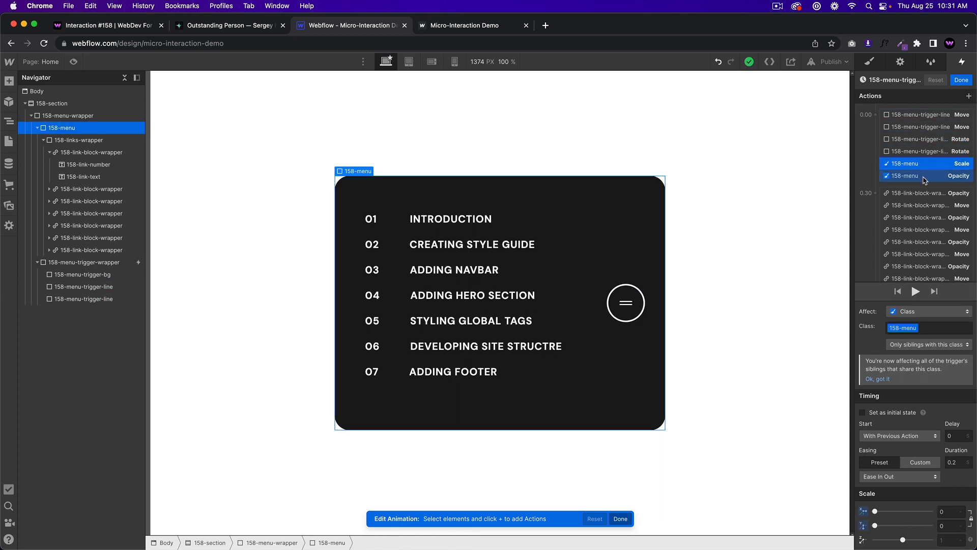
{"action": "left_click", "coordinate": [925, 177]}
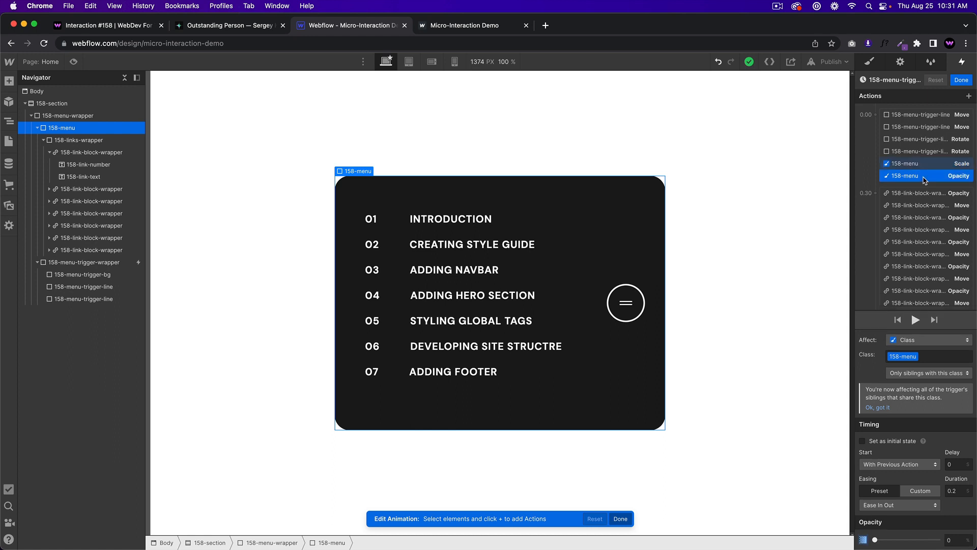
{"action": "left_click", "coordinate": [926, 194]}
{"action": "scroll", "coordinate": [931, 201], "scroll_direction": "down", "scroll_amount": 2}
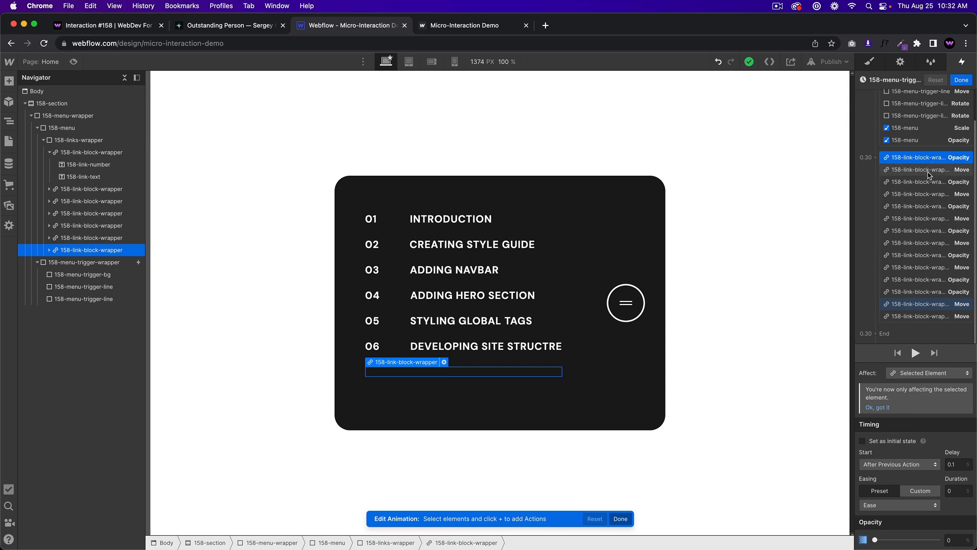
{"action": "left_click", "coordinate": [929, 173]}
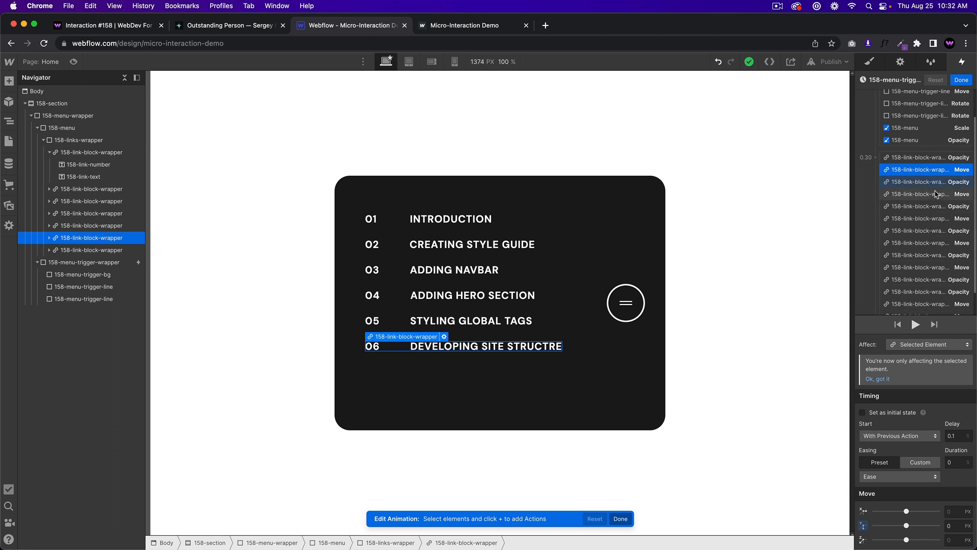
Step: Set the Delay of all 158-link-block-wrapper actions in the second-click animation to 0, then save it and close the click interaction
{"action": "left_click", "coordinate": [932, 158]}
{"action": "left_click", "coordinate": [925, 316], "text": "shift"}
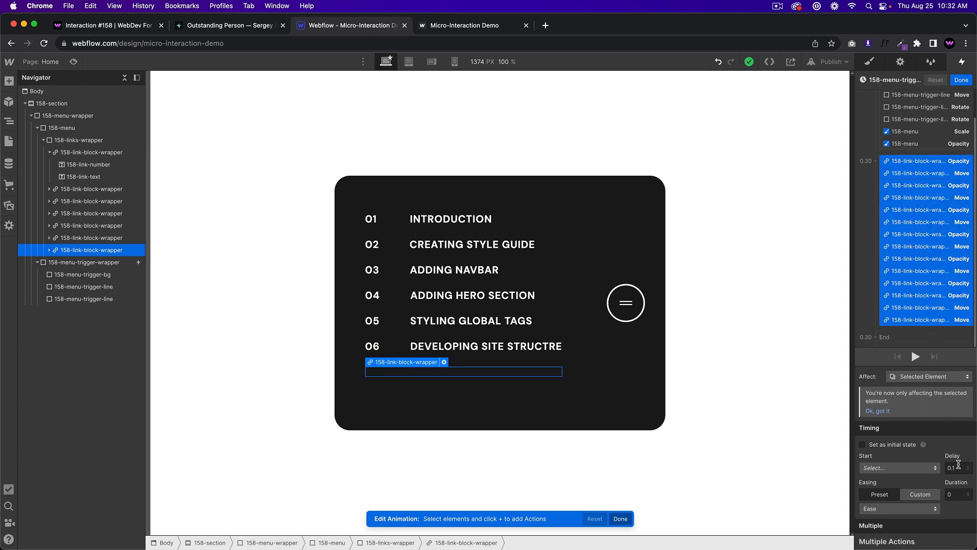
{"action": "left_click", "coordinate": [959, 464]}
{"action": "type", "text": "0"}
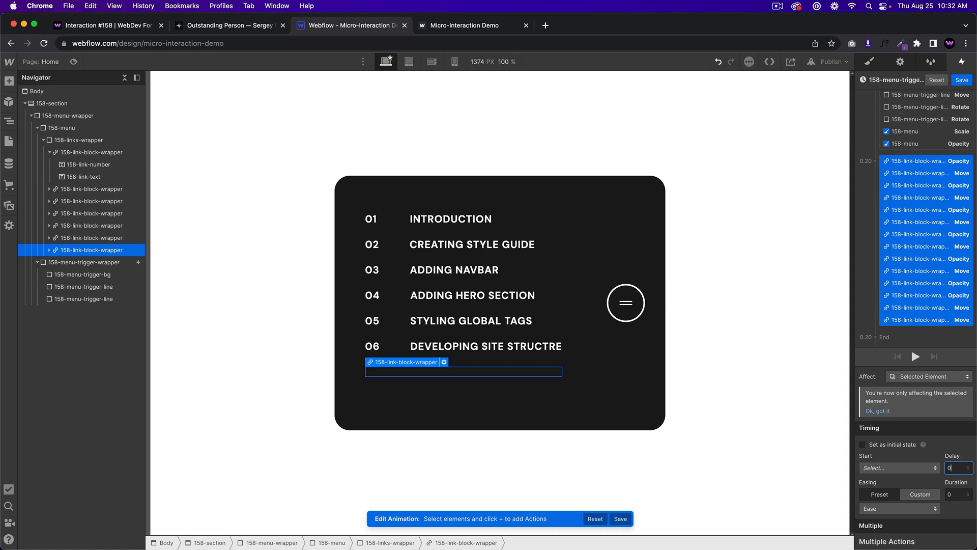
{"action": "left_click", "coordinate": [959, 174]}
{"action": "left_click", "coordinate": [953, 160]}
{"action": "left_click", "coordinate": [946, 205]}
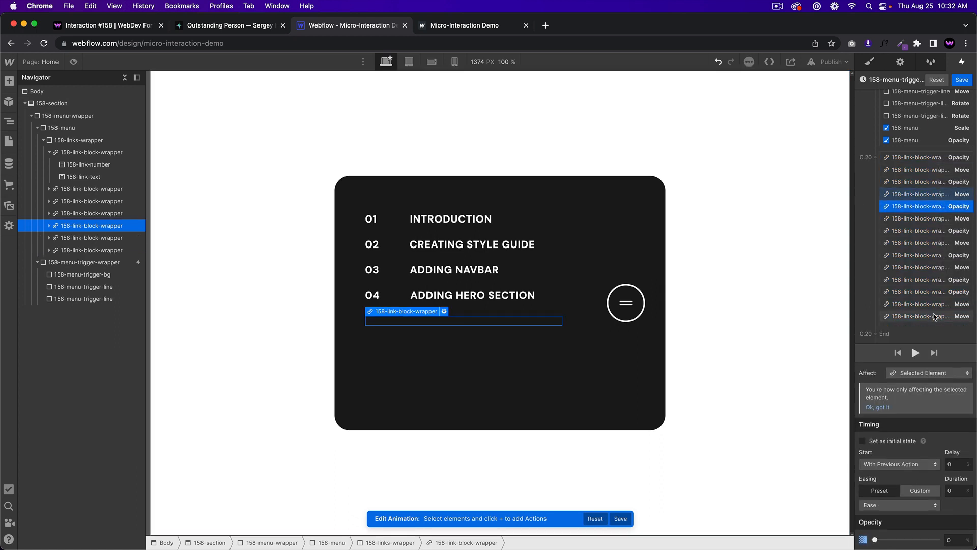
{"action": "left_click", "coordinate": [960, 82]}
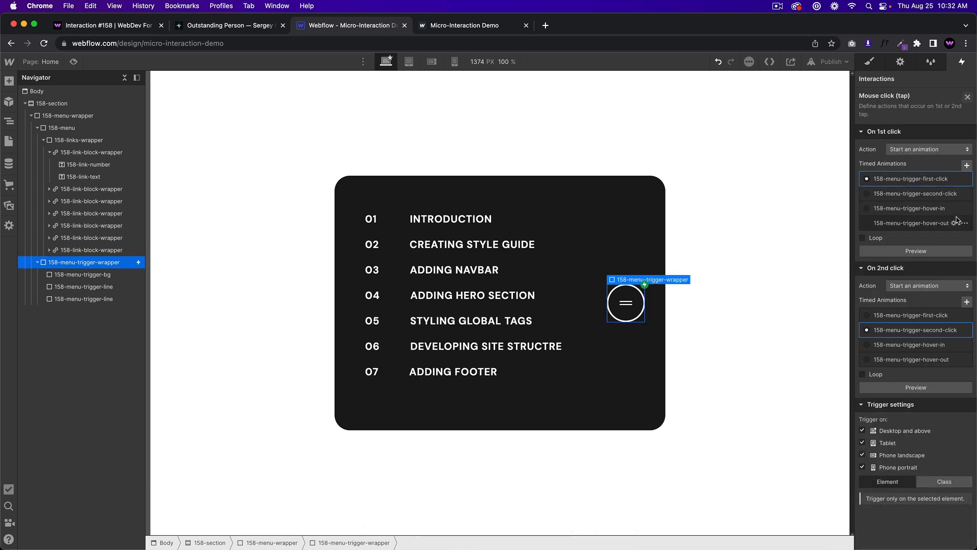
{"action": "left_click", "coordinate": [968, 98]}
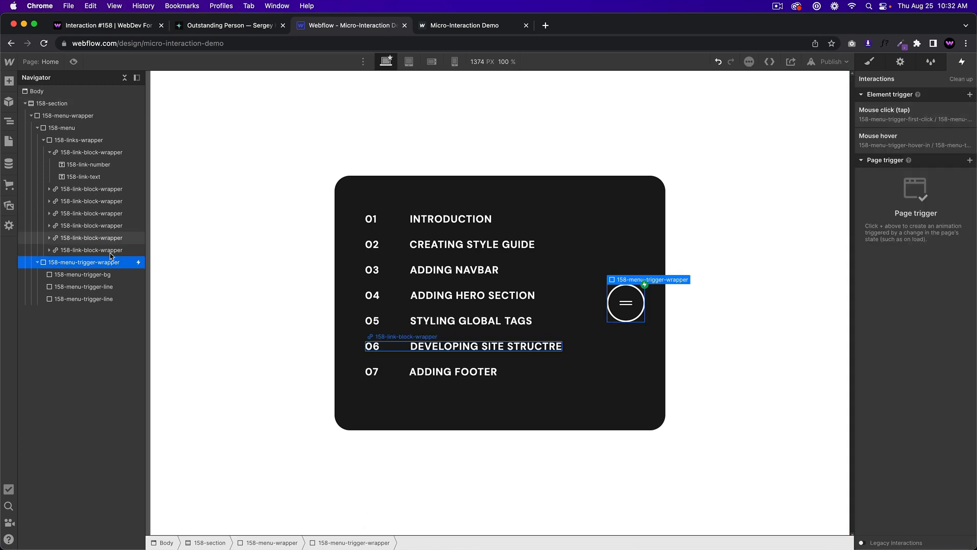
Step: Open the trigger wrapper's mouse hover interaction and examine the 158-menu-trigger-bg Scale action in 158-menu-trigger-hover-in
{"action": "left_click", "coordinate": [916, 142]}
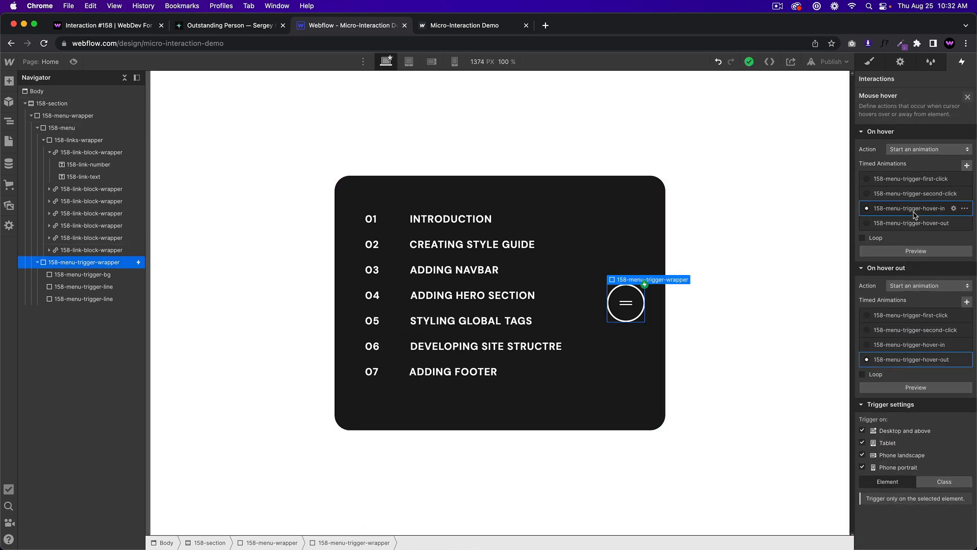
{"action": "left_click", "coordinate": [911, 326]}
{"action": "left_click", "coordinate": [931, 117]}
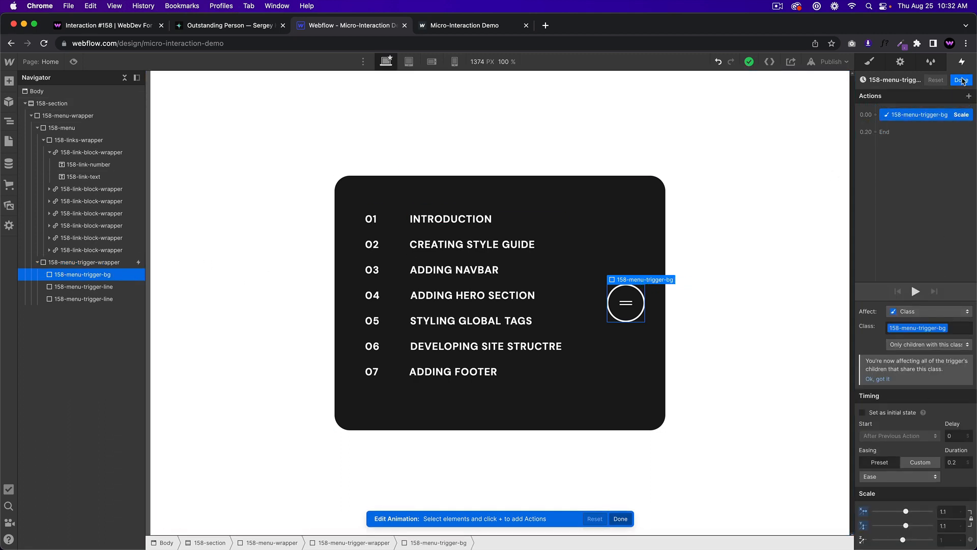
{"action": "left_click", "coordinate": [962, 80]}
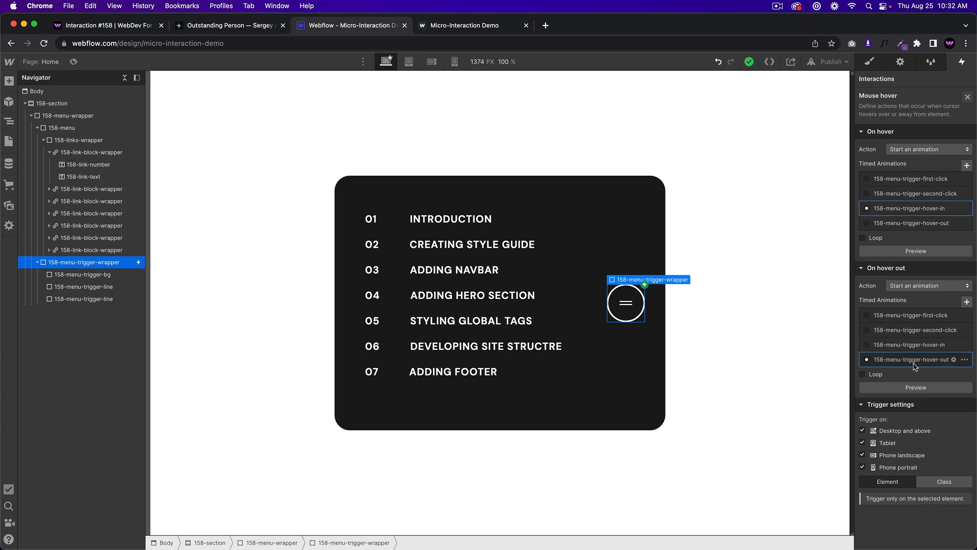
{"action": "left_click", "coordinate": [954, 208]}
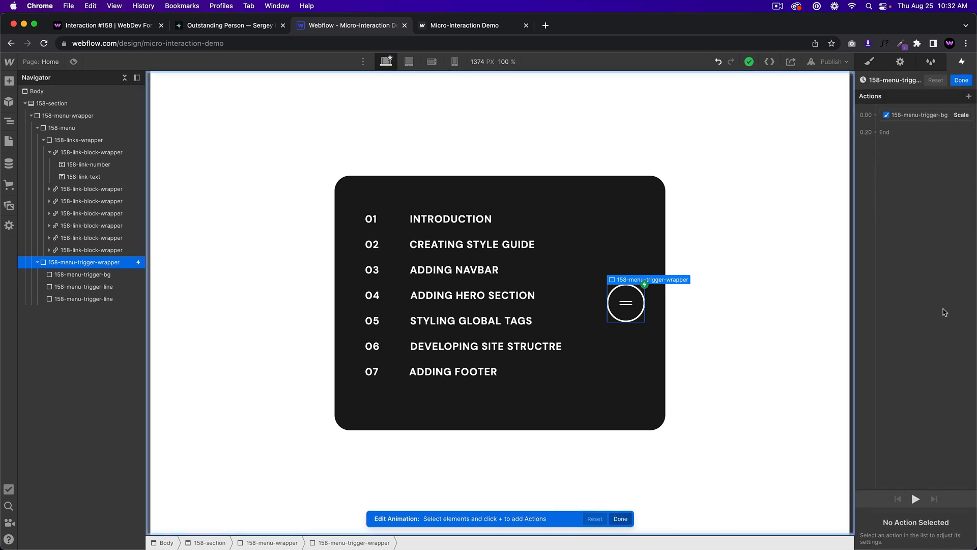
{"action": "left_click", "coordinate": [919, 116]}
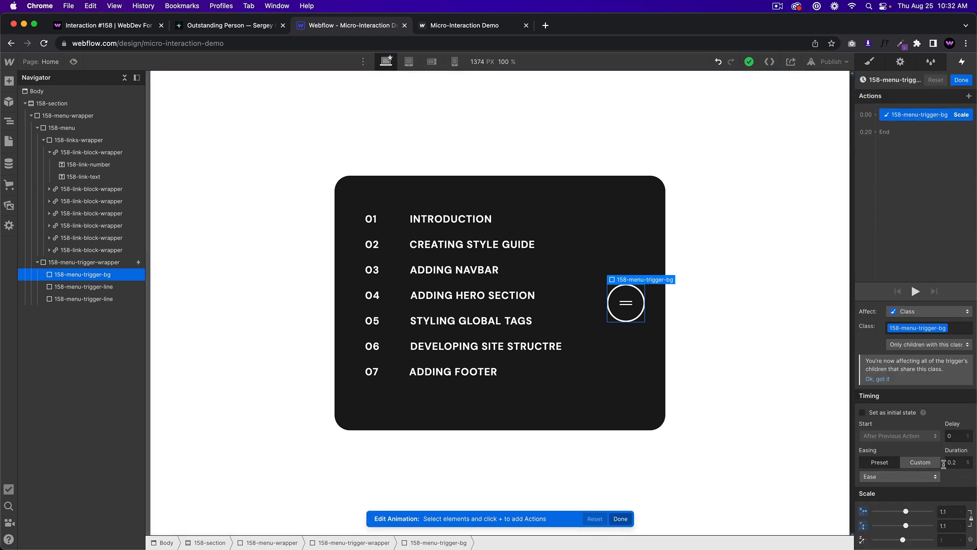
{"action": "left_click", "coordinate": [962, 81]}
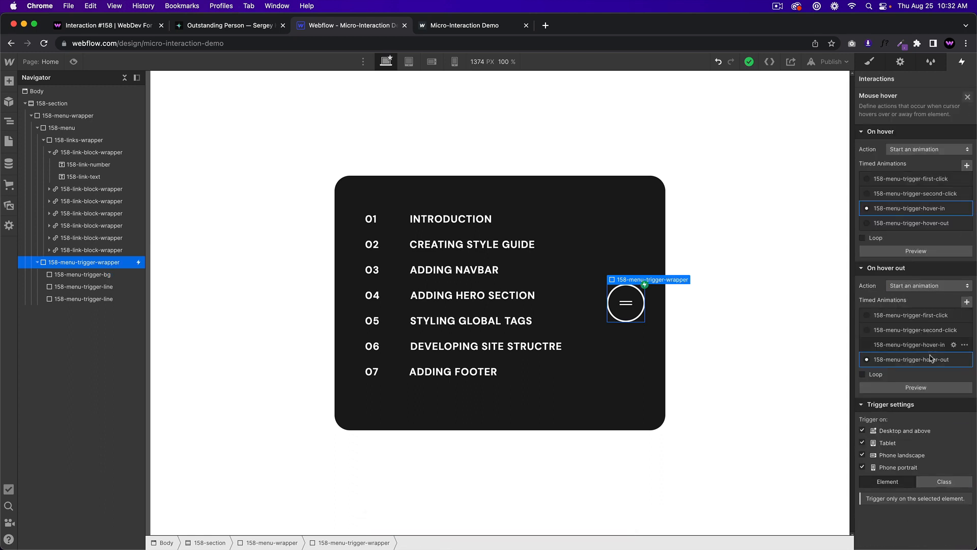
Step: Examine the 158-menu-trigger-bg Scale action in the 158-menu-trigger-hover-out animation
{"action": "left_click", "coordinate": [954, 359]}
{"action": "left_click", "coordinate": [921, 116]}
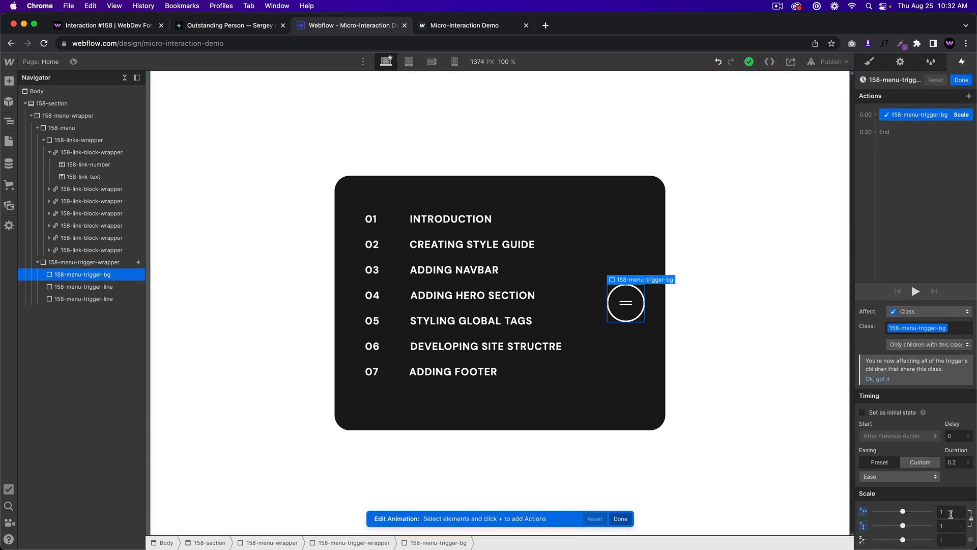
{"action": "left_click", "coordinate": [962, 80]}
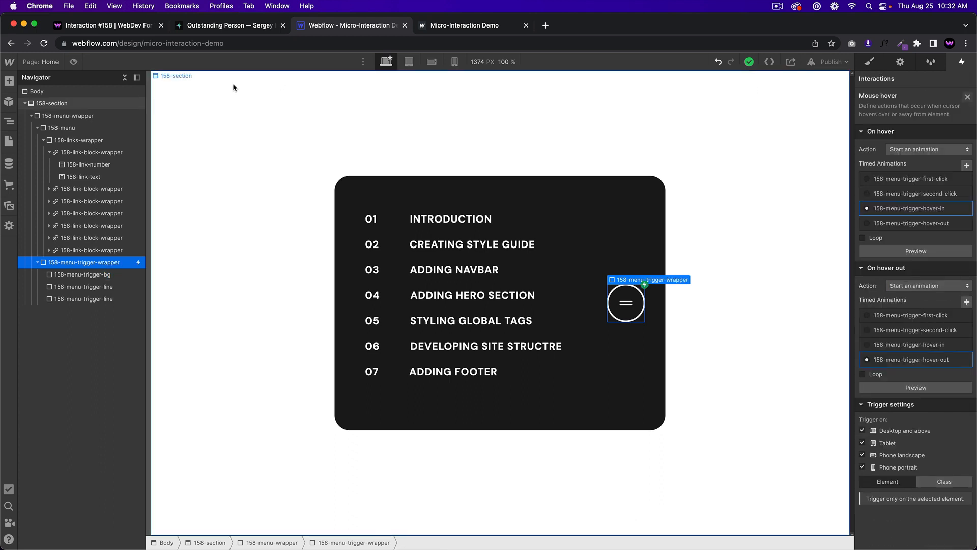
Step: Preview the page in the designer and test the menu's open and close animations by toggling its trigger repeatedly
{"action": "left_click", "coordinate": [73, 62]}
{"action": "left_click", "coordinate": [622, 312]}
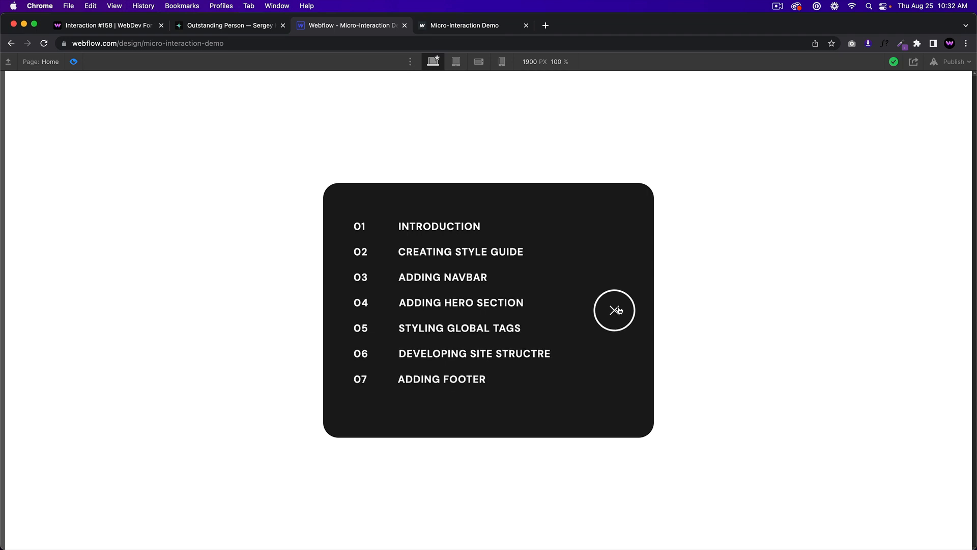
{"action": "left_click", "coordinate": [618, 310]}
{"action": "left_click", "coordinate": [615, 316]}
{"action": "left_click", "coordinate": [615, 310]}
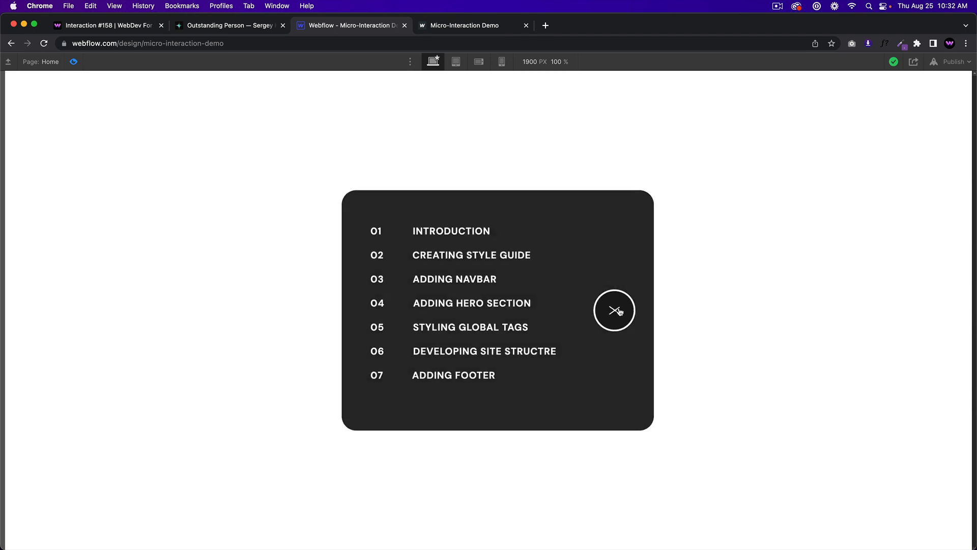
Step: Test opening and closing the menu in the tablet and landscape mobile previews, check the portrait mobile preview, then leave preview
{"action": "left_click", "coordinate": [456, 62]}
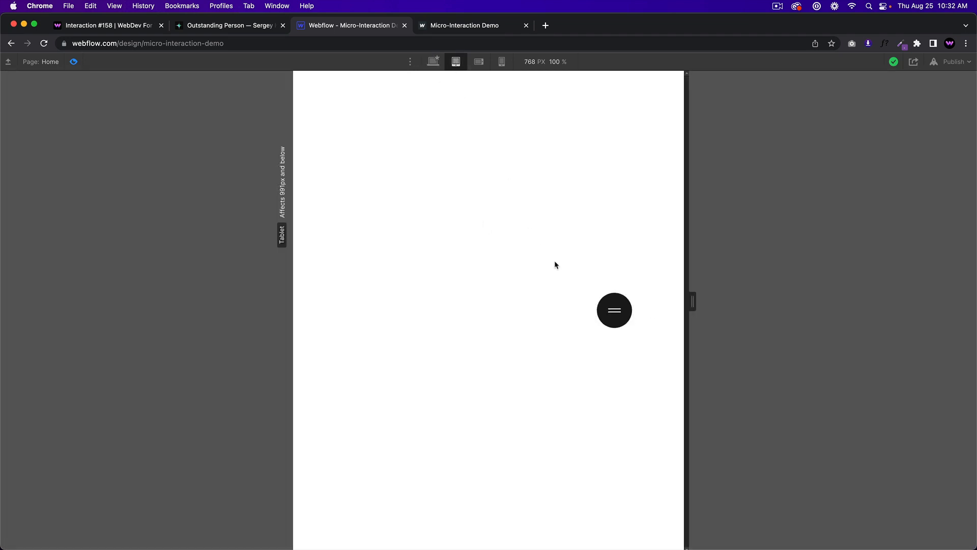
{"action": "left_click", "coordinate": [616, 309]}
{"action": "left_click", "coordinate": [615, 310]}
{"action": "left_click", "coordinate": [480, 63]}
{"action": "left_click", "coordinate": [595, 312]}
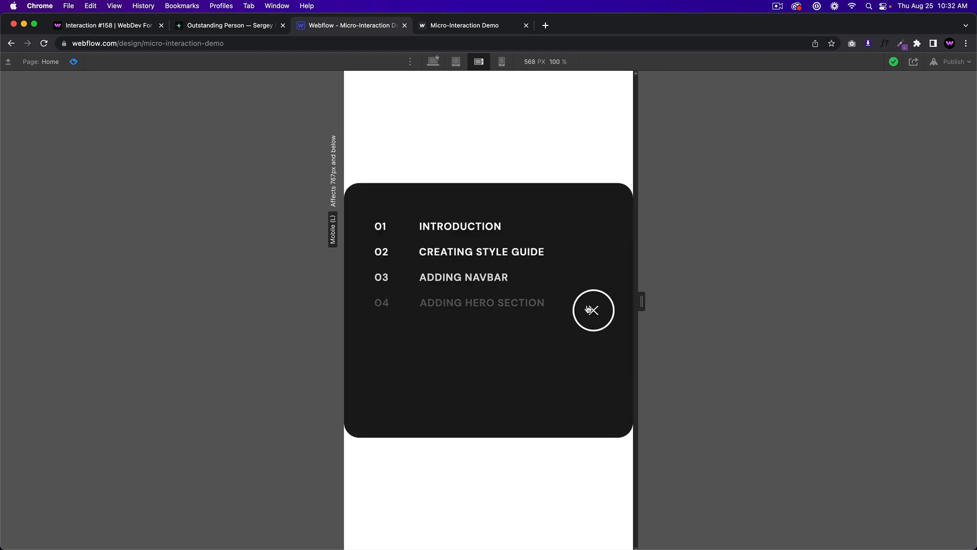
{"action": "left_click", "coordinate": [596, 311]}
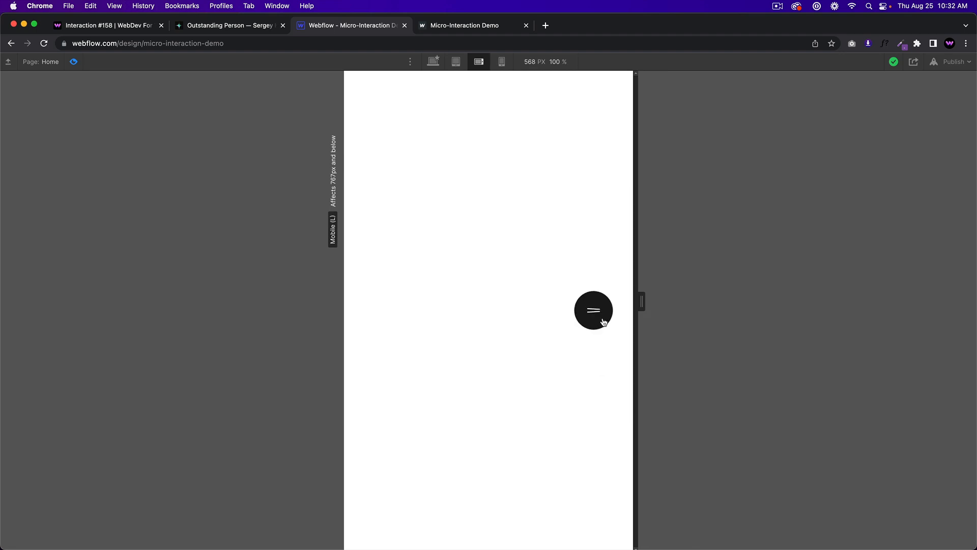
{"action": "left_click", "coordinate": [598, 316]}
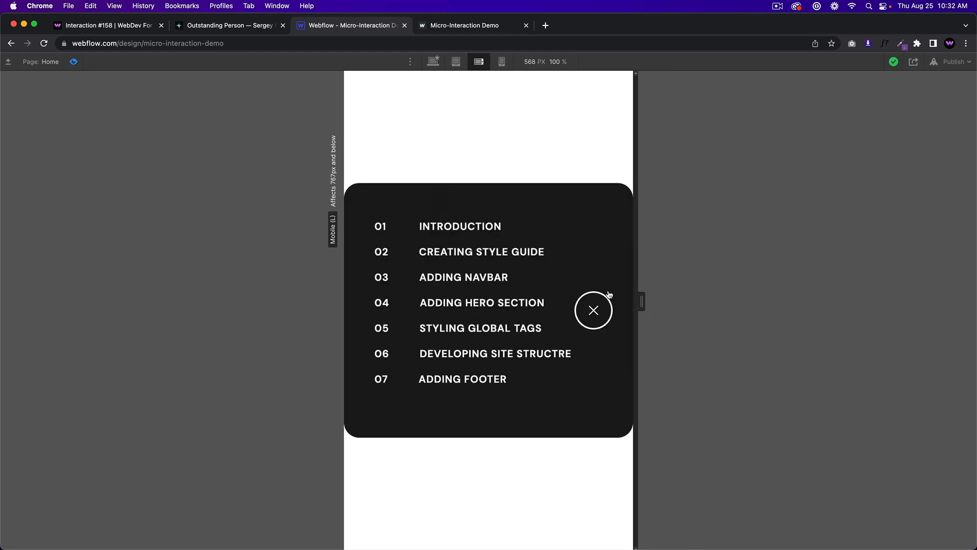
{"action": "left_click", "coordinate": [502, 61]}
{"action": "left_click", "coordinate": [479, 62]}
{"action": "left_click", "coordinate": [81, 60]}
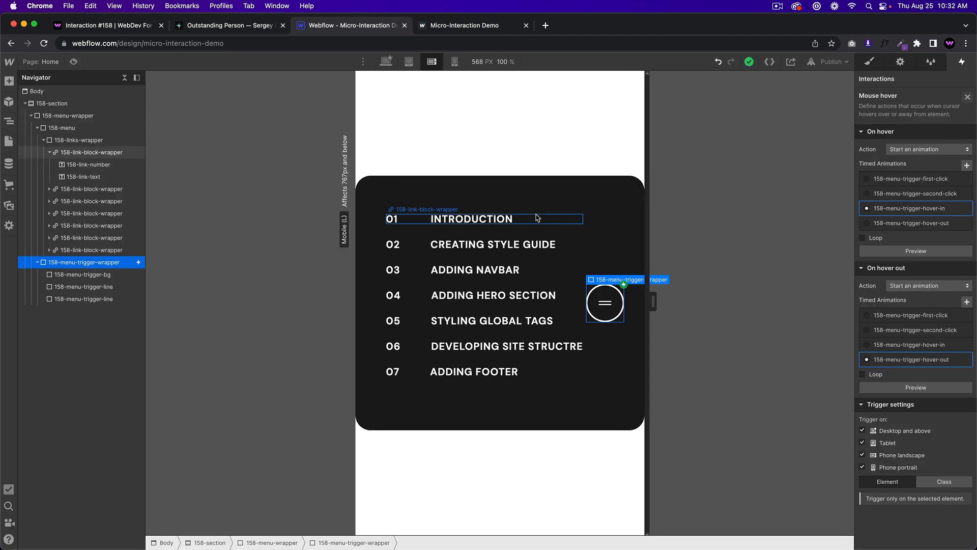
Step: For landscape mobile, set the 158-menu-wrapper's width to 100% and its left and right margins to 15 px
{"action": "left_click", "coordinate": [870, 62]}
{"action": "left_click", "coordinate": [68, 116]}
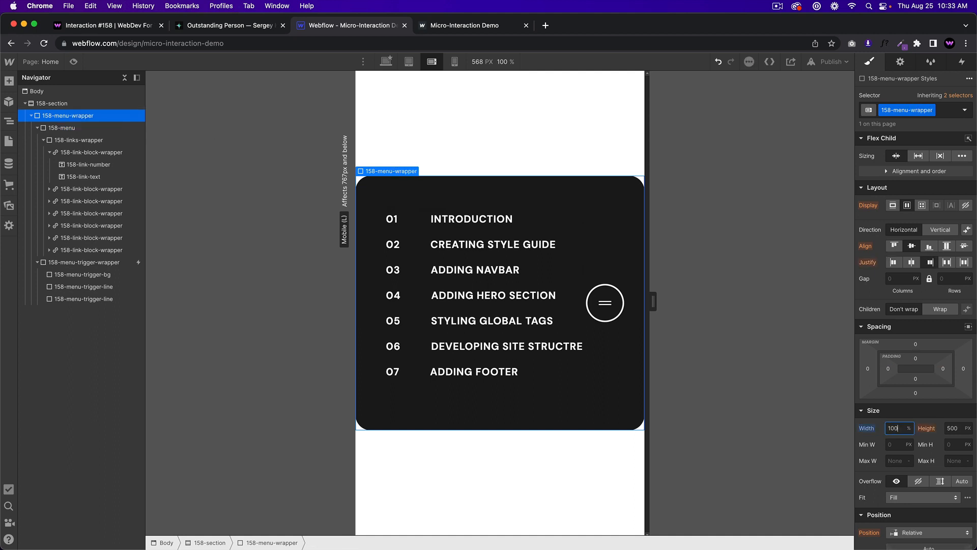
{"action": "left_click_drag", "start_coordinate": [868, 369], "coordinate": [864, 371]}
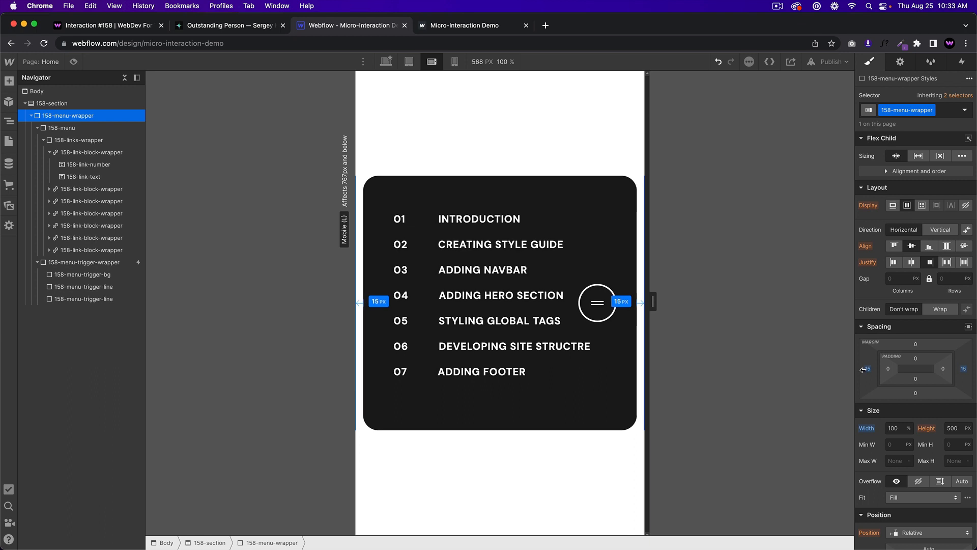
{"action": "left_click", "coordinate": [451, 61]}
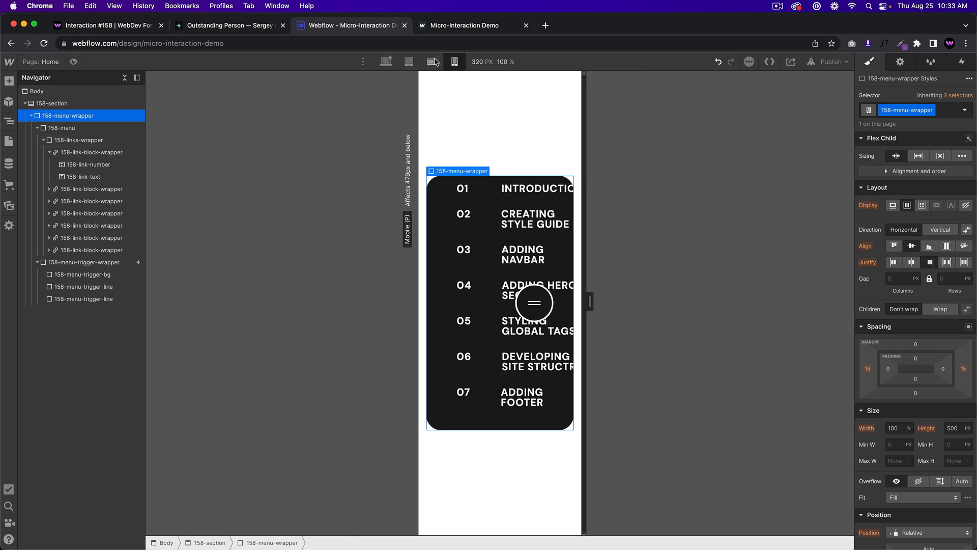
{"action": "left_click", "coordinate": [431, 61]}
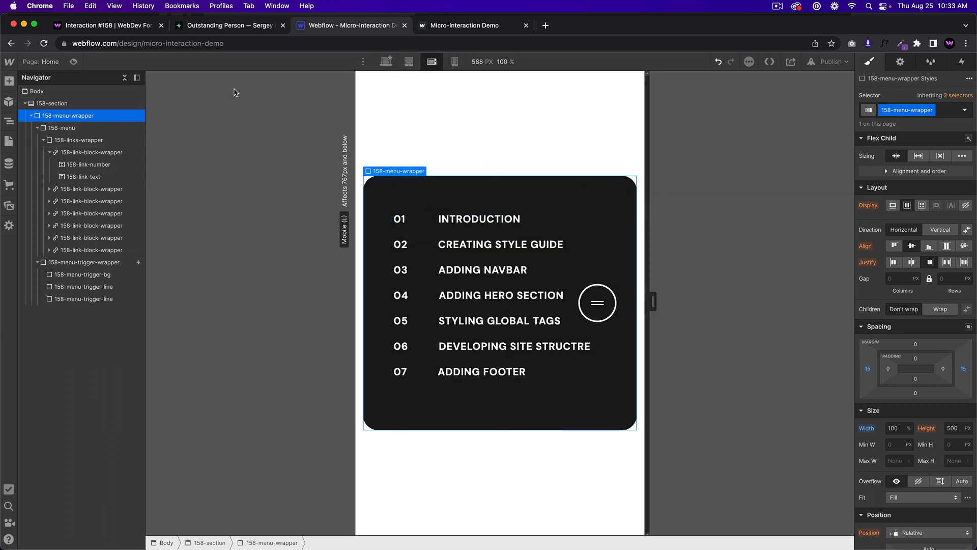
Step: Preview the landscape mobile layout again, test opening and closing the menu, and return to editing
{"action": "left_click", "coordinate": [73, 61]}
{"action": "left_click", "coordinate": [582, 308]}
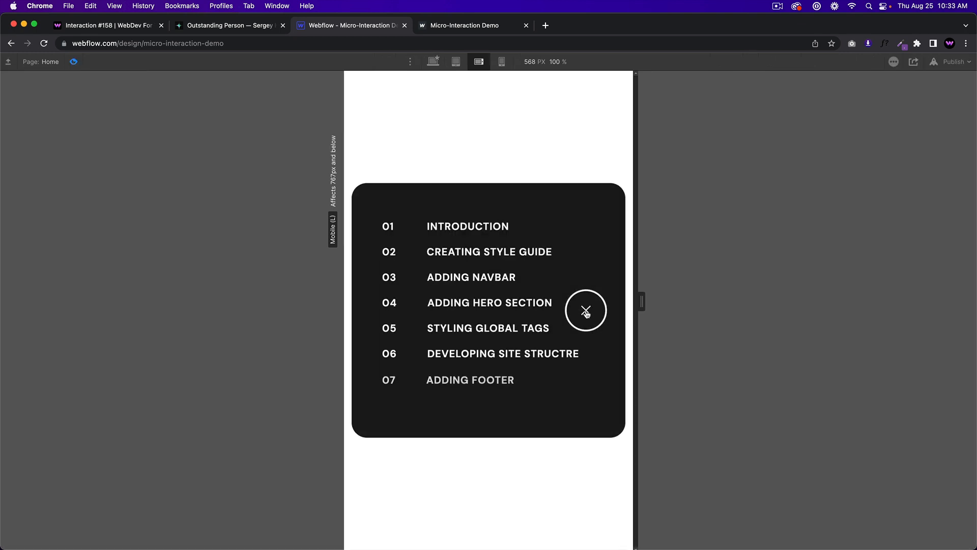
{"action": "left_click", "coordinate": [579, 305]}
{"action": "left_click", "coordinate": [74, 62]}
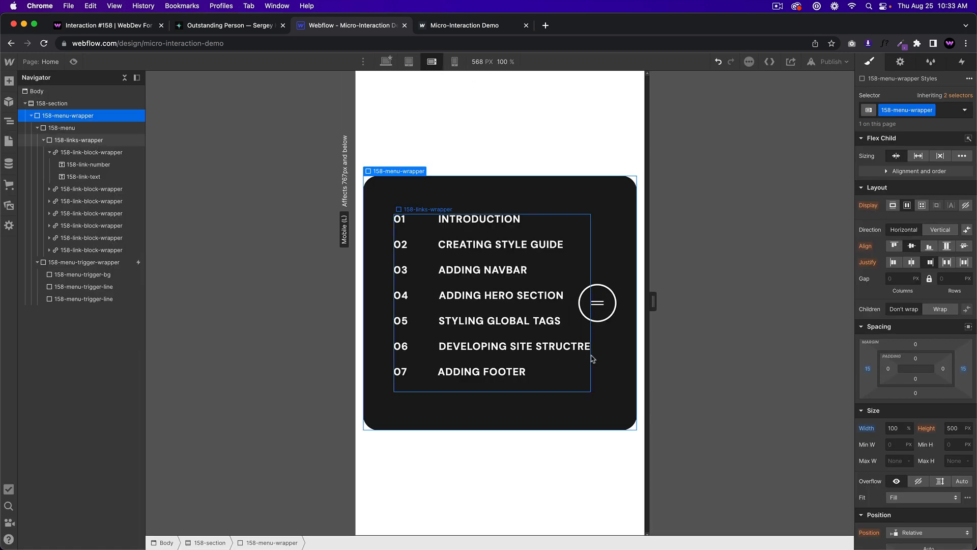
Step: For portrait mobile, set the right margin of the shared 158-link-number class to 20 px, using the second link's number
{"action": "left_click", "coordinate": [454, 62]}
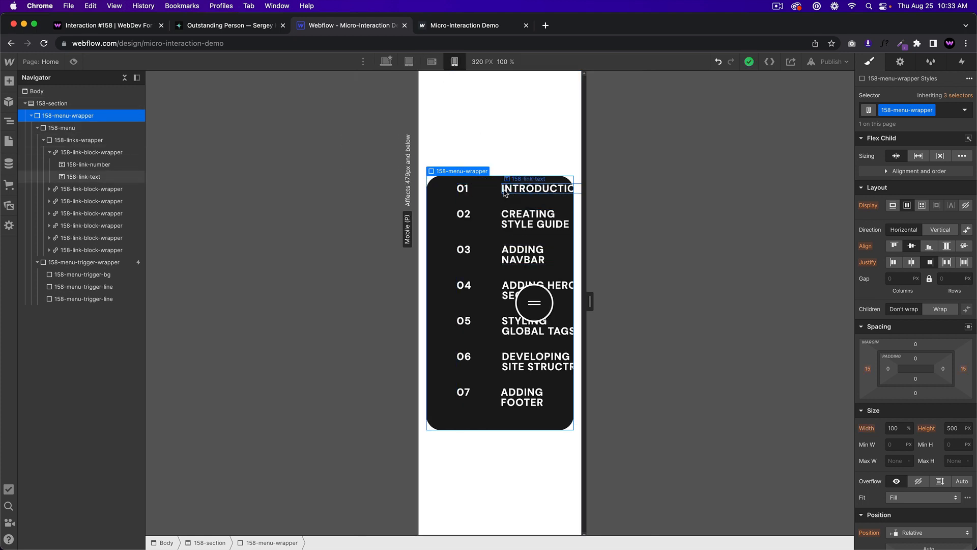
{"action": "left_click", "coordinate": [473, 192]}
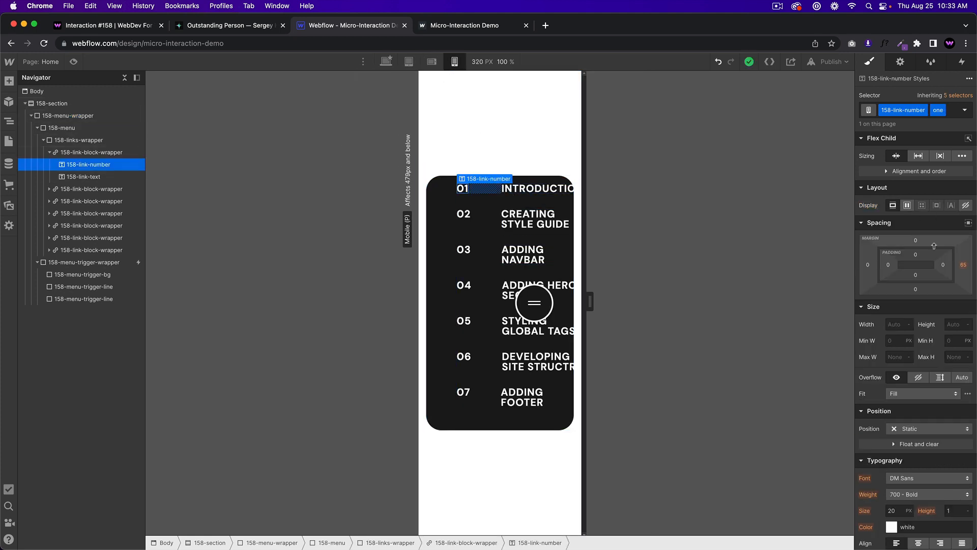
{"action": "left_click", "coordinate": [964, 266]}
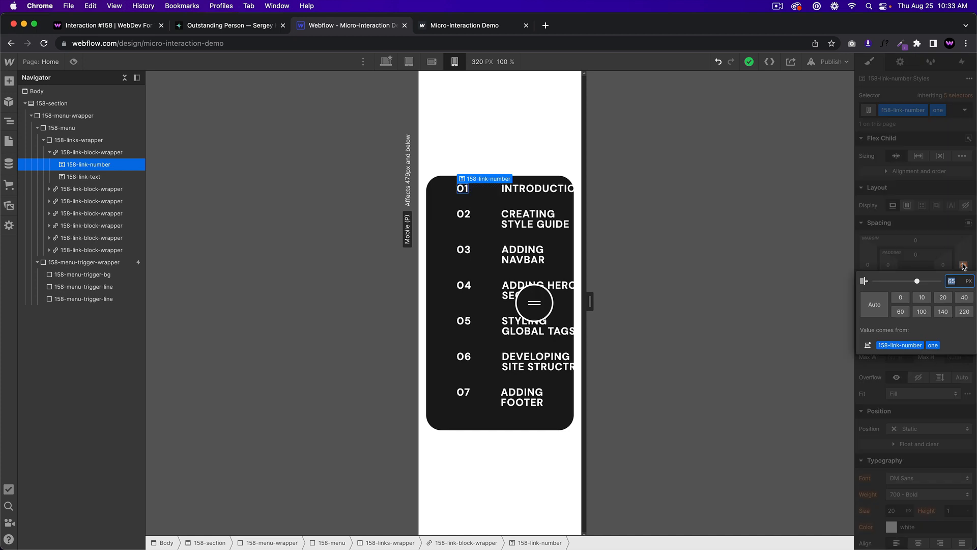
{"action": "left_click", "coordinate": [465, 216]}
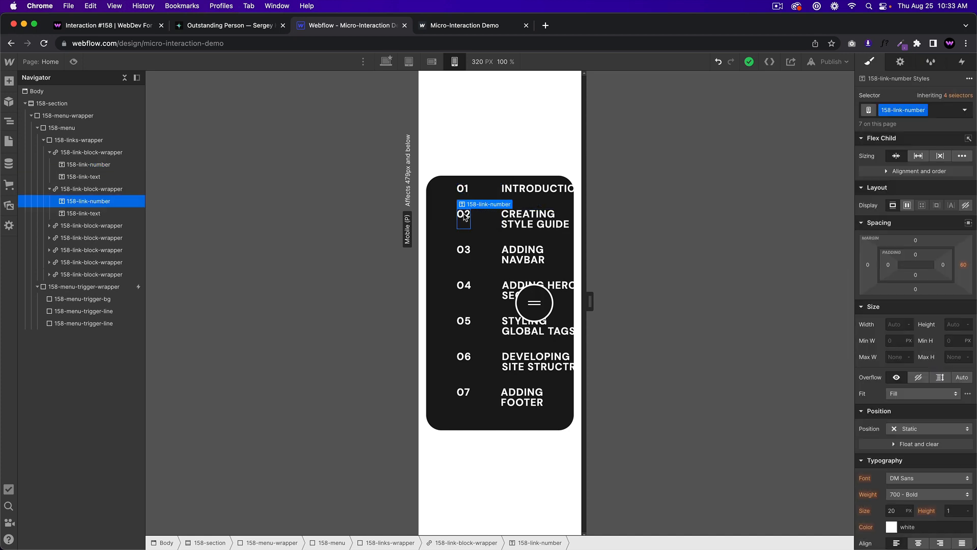
{"action": "left_click", "coordinate": [964, 265]}
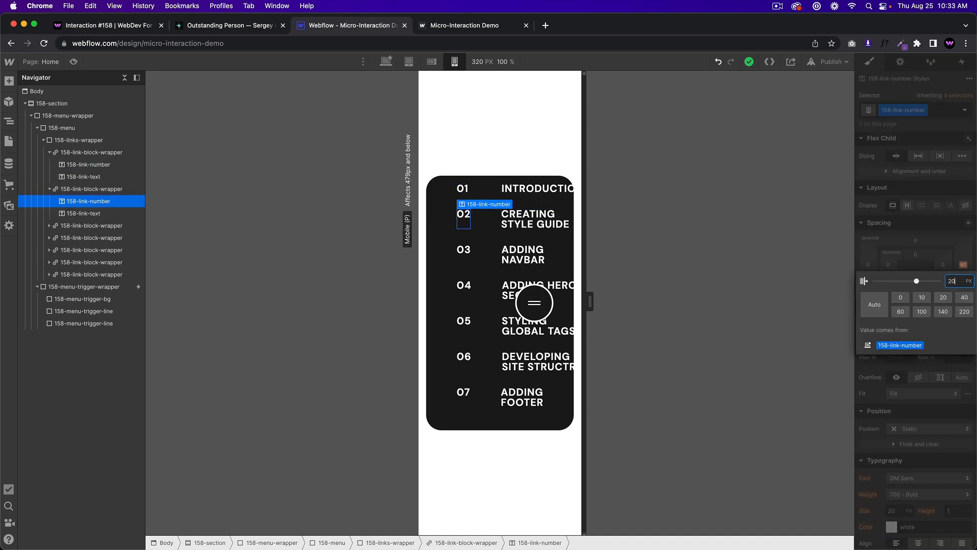
{"action": "type", "text": "20"}
{"action": "key", "text": "Return"}
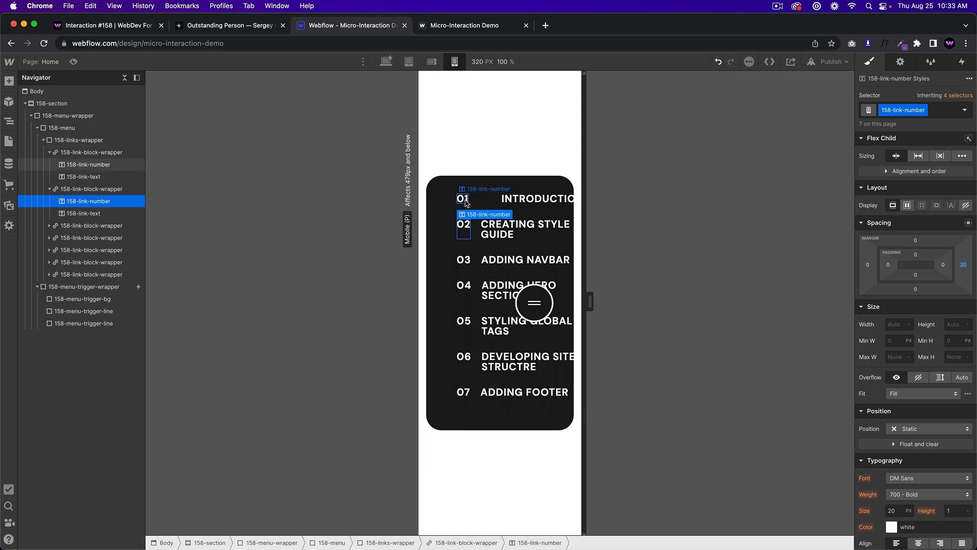
Step: Set the right margin of the first link's number, with combo class one, to 20 px for portrait mobile
{"action": "left_click", "coordinate": [88, 164]}
{"action": "left_click", "coordinate": [965, 265]}
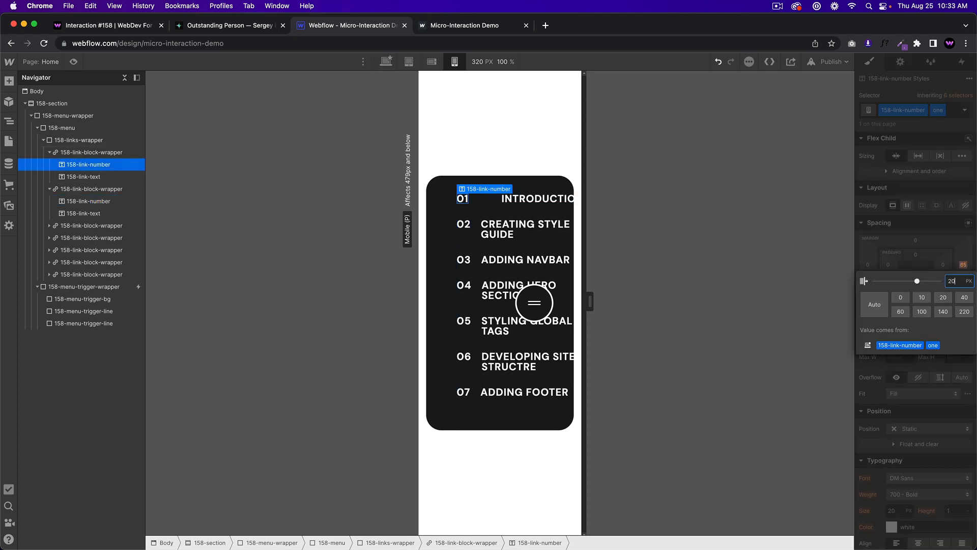
{"action": "type", "text": "20"}
{"action": "key", "text": "Return"}
{"action": "left_click", "coordinate": [527, 184]}
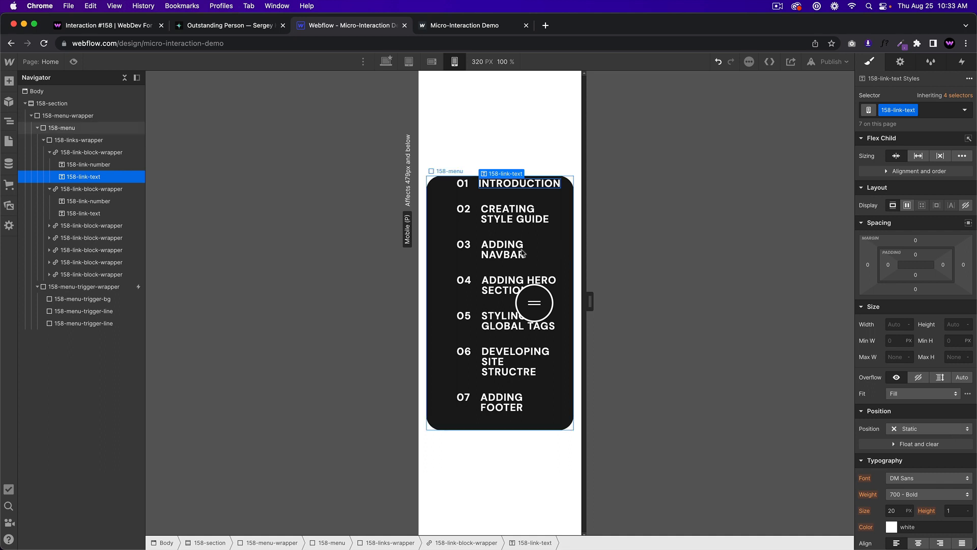
Step: Set the font size to 14 px for the first link's number, the 158-link-text class and the shared 158-link-number class
{"action": "left_click", "coordinate": [88, 165]}
{"action": "scroll", "coordinate": [917, 357], "scroll_direction": "down", "scroll_amount": 1}
{"action": "left_click", "coordinate": [897, 472]}
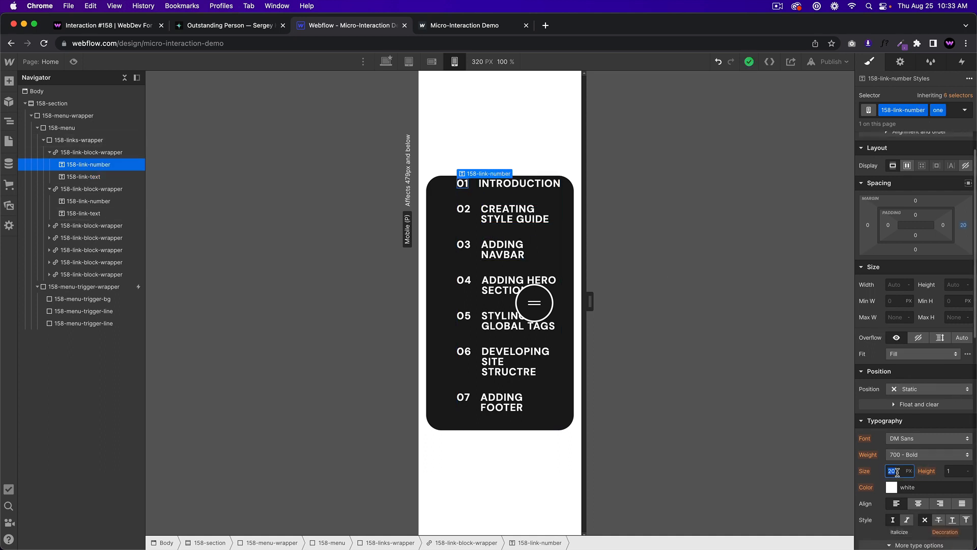
{"action": "type", "text": "14"}
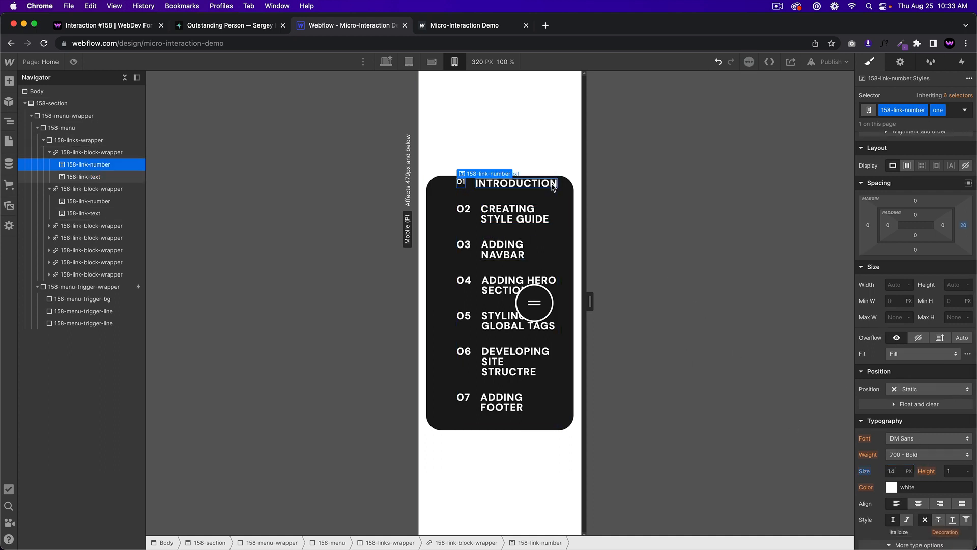
{"action": "left_click", "coordinate": [524, 183]}
{"action": "left_click", "coordinate": [890, 471]}
{"action": "type", "text": "14"}
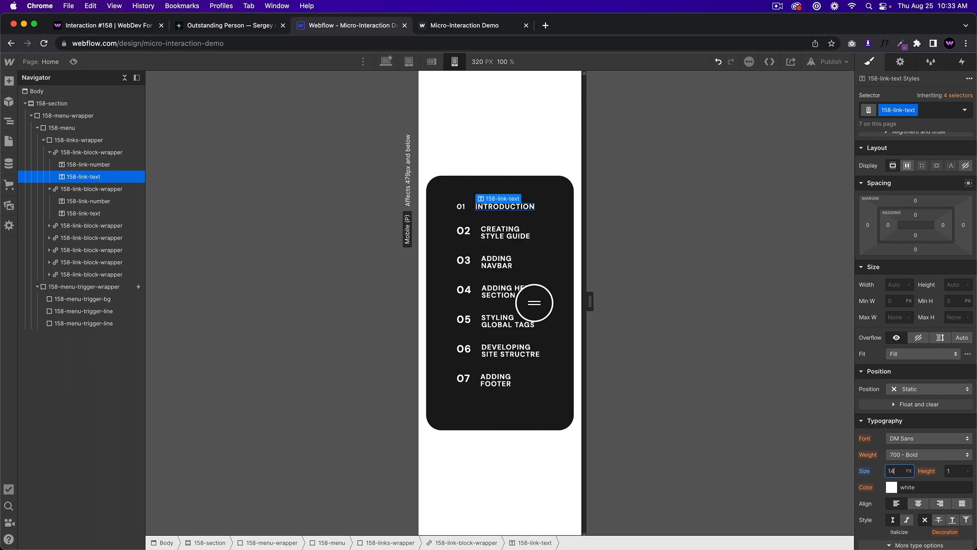
{"action": "left_click", "coordinate": [464, 234]}
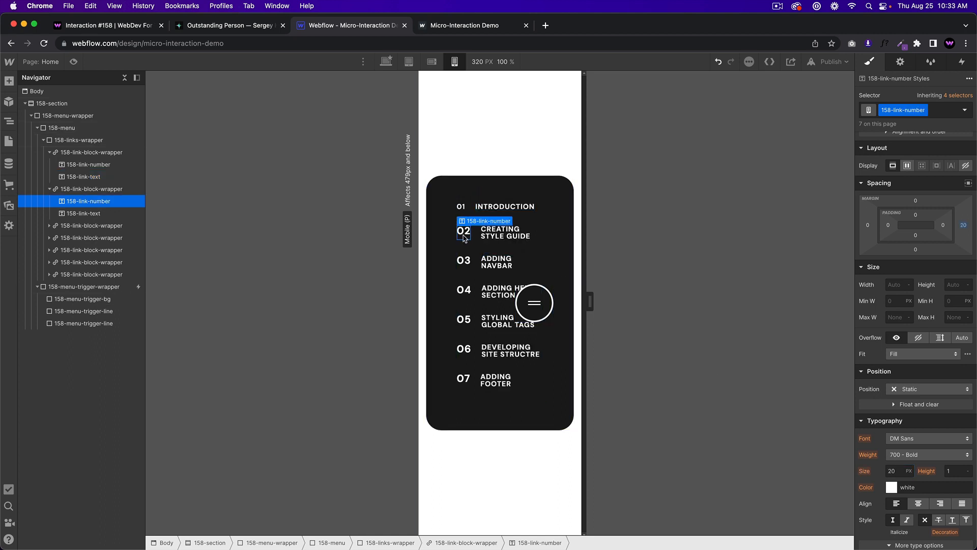
{"action": "key", "text": "Return"}
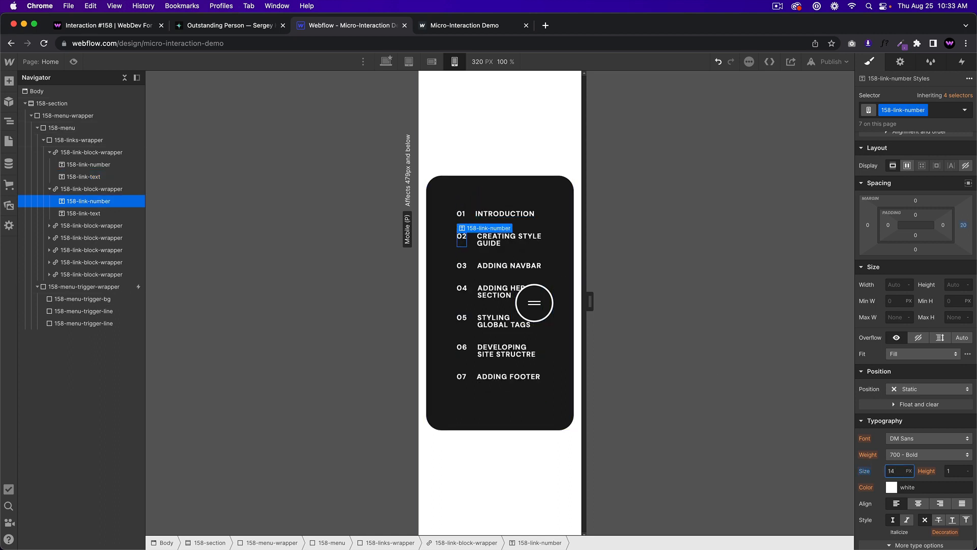
Step: Set the 158-menu's left and right padding to 30 px and align the 158-menu-wrapper's children to the top for portrait mobile
{"action": "left_click", "coordinate": [527, 187]}
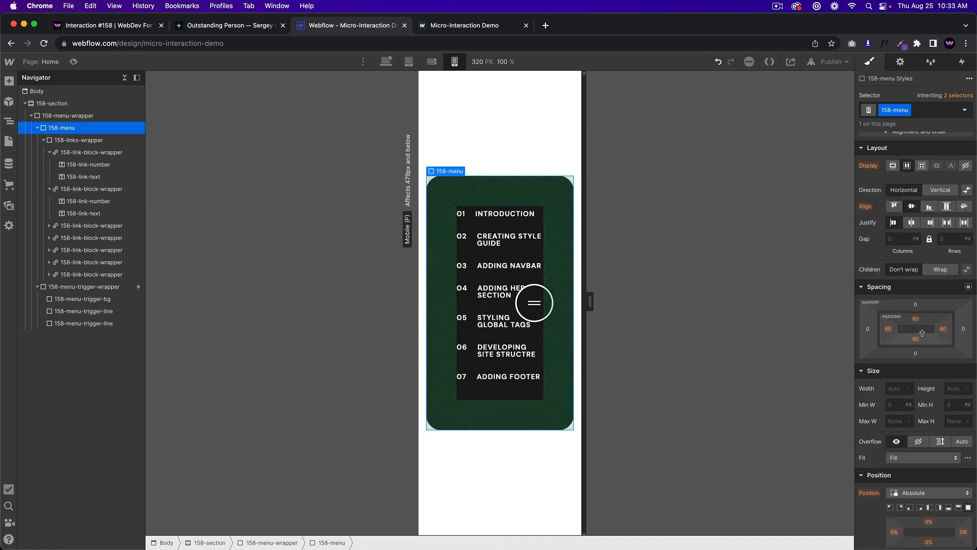
{"action": "left_click_drag", "start_coordinate": [883, 329], "coordinate": [878, 330]}
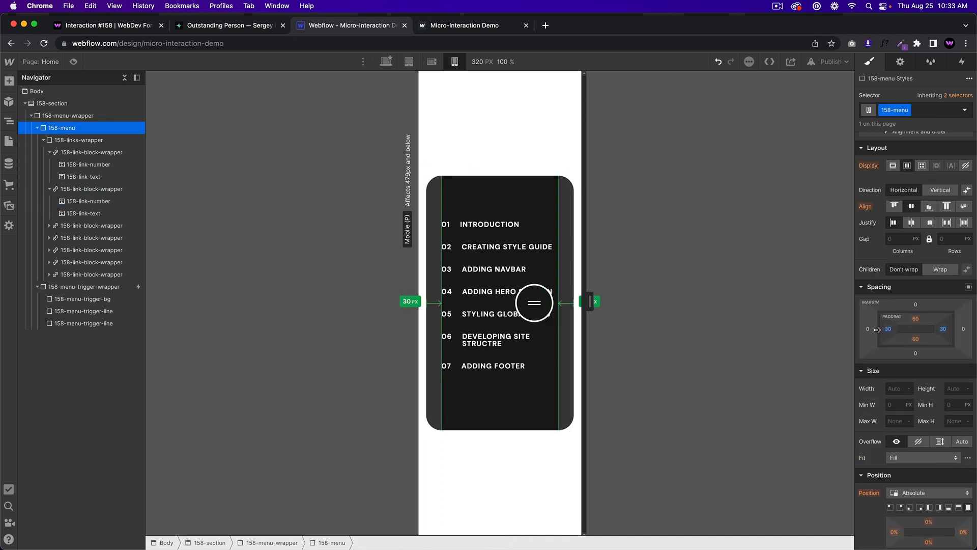
{"action": "left_click", "coordinate": [534, 301]}
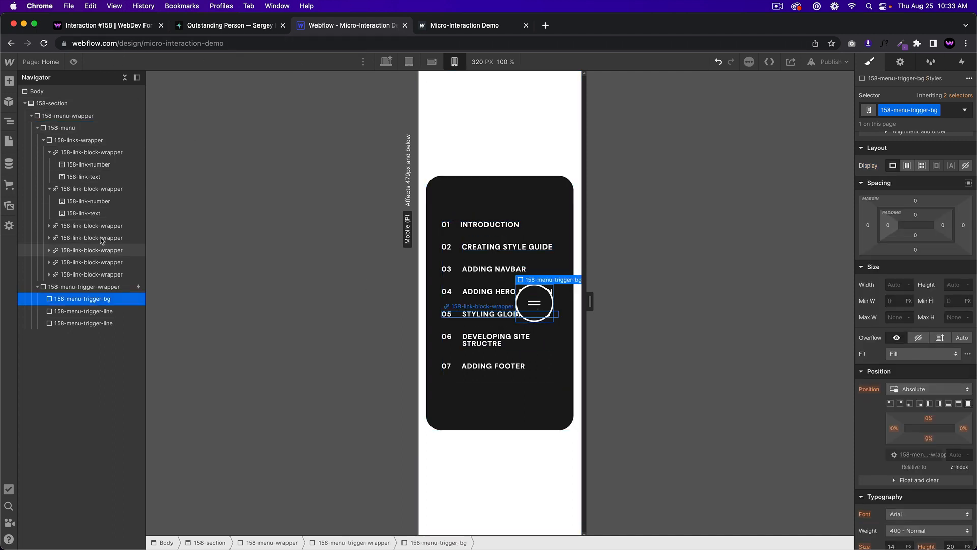
{"action": "left_click", "coordinate": [79, 118]}
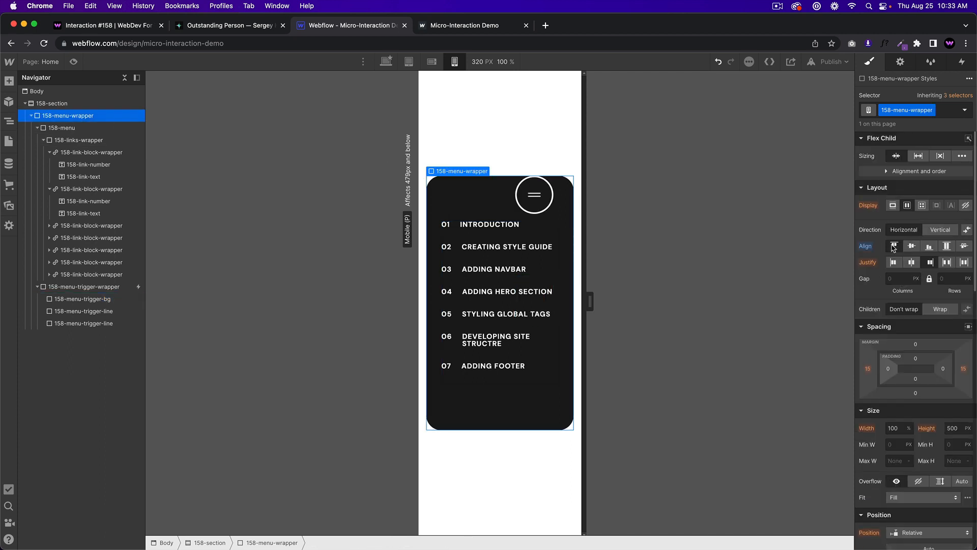
{"action": "left_click", "coordinate": [541, 212]}
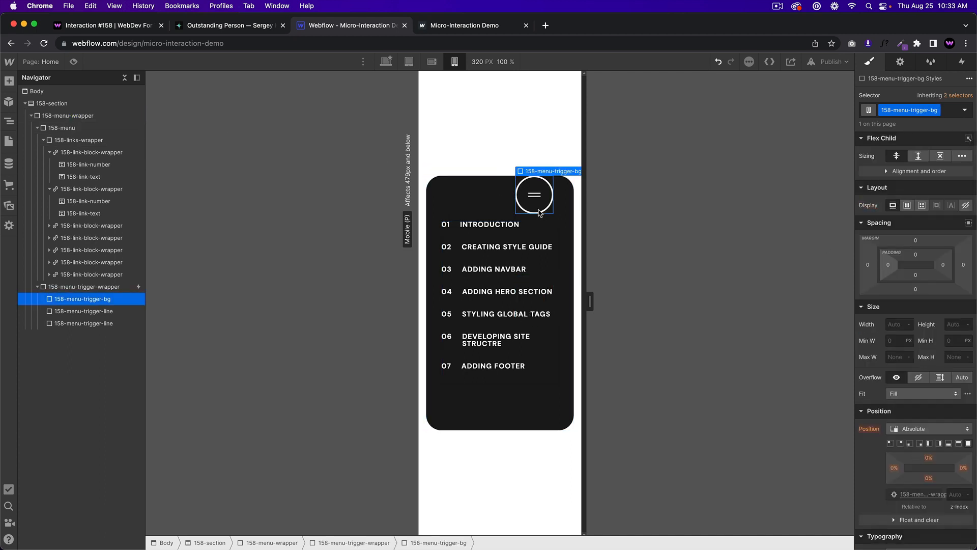
{"action": "left_click", "coordinate": [490, 199]}
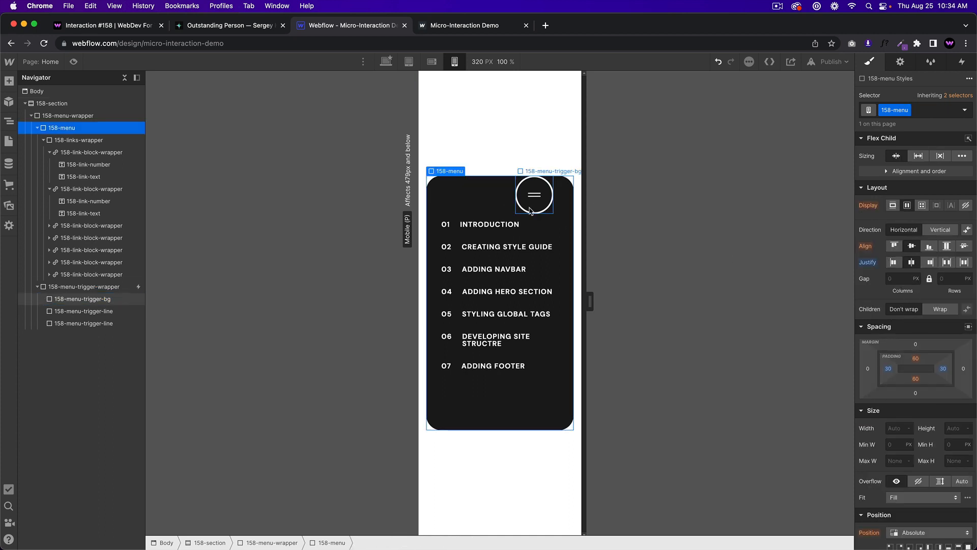
{"action": "key", "text": "super+z"}
Step: Set the 158-menu-wrapper's justification to center so that the menu trigger moves to the horizontal middle
{"action": "left_click", "coordinate": [63, 116]}
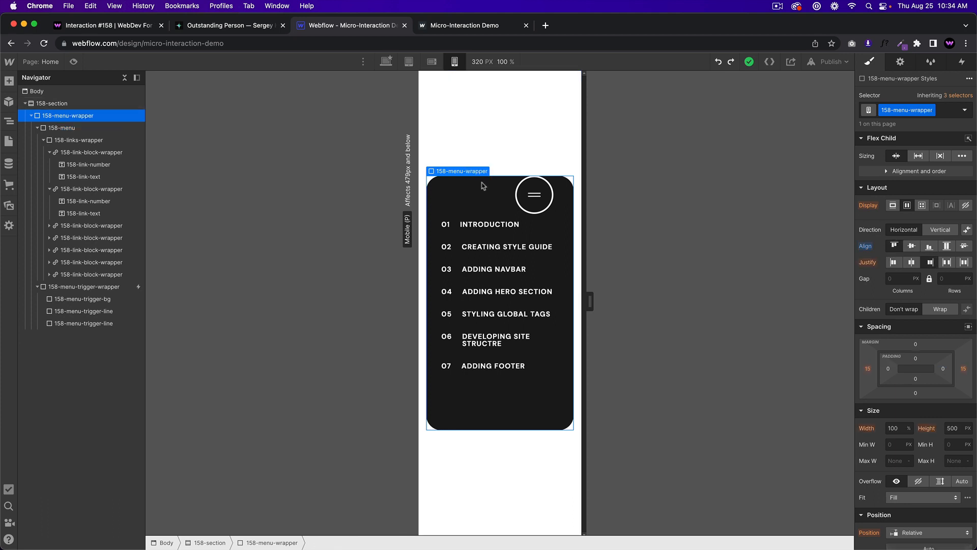
{"action": "left_click", "coordinate": [914, 247]}
{"action": "left_click", "coordinate": [505, 209]}
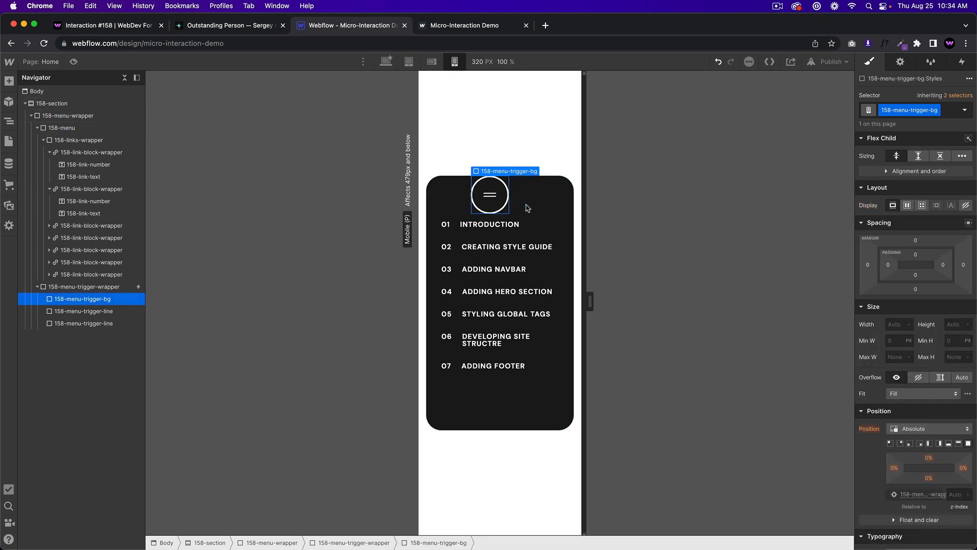
Step: Set the right margin of the 158-menu-trigger-wrapper to 0 px for portrait mobile
{"action": "left_click", "coordinate": [558, 205]}
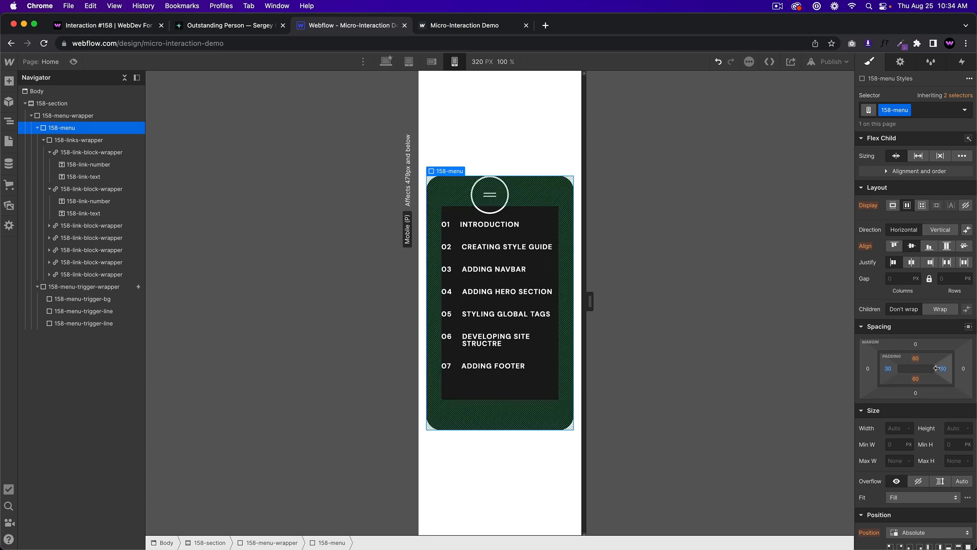
{"action": "left_click", "coordinate": [496, 206]}
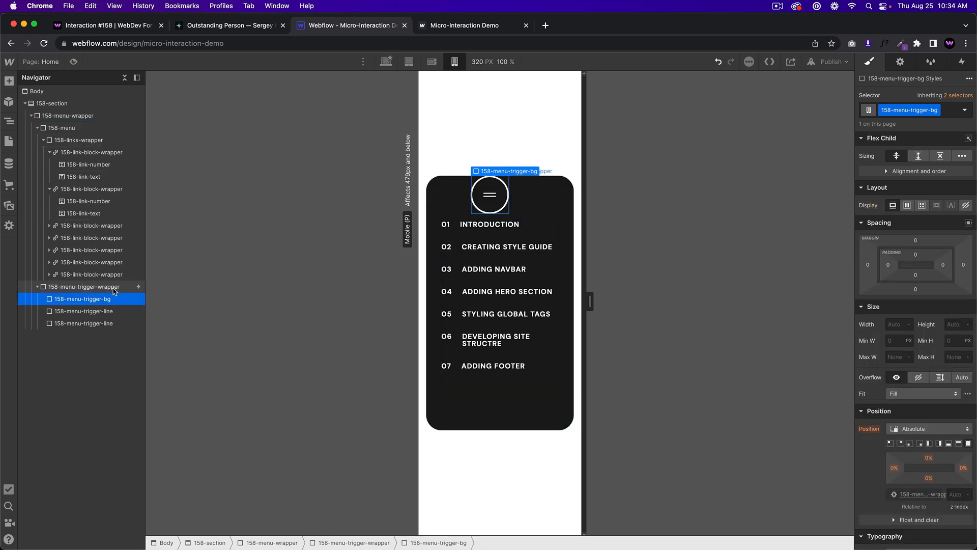
{"action": "left_click", "coordinate": [120, 286]}
{"action": "left_click", "coordinate": [963, 369]}
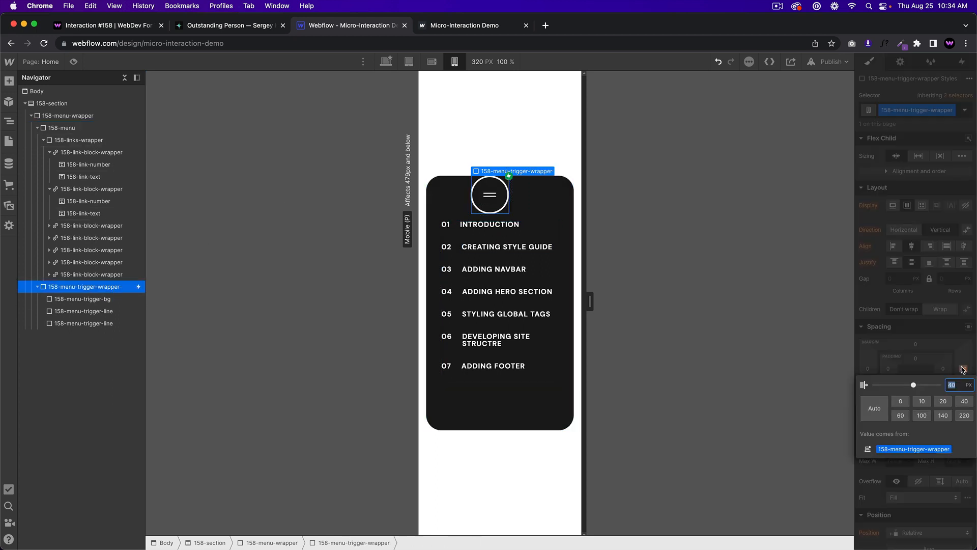
{"action": "key", "text": "Return"}
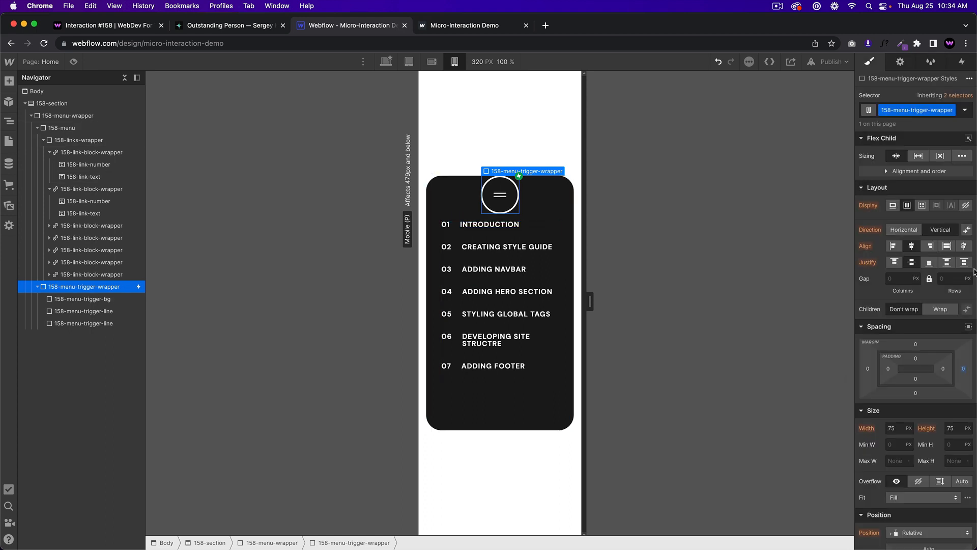
{"action": "left_click_drag", "start_coordinate": [904, 390], "coordinate": [919, 407]}
Step: Set the top margin of the 158-links-wrapper to 30 px for portrait mobile
{"action": "left_click", "coordinate": [544, 234]}
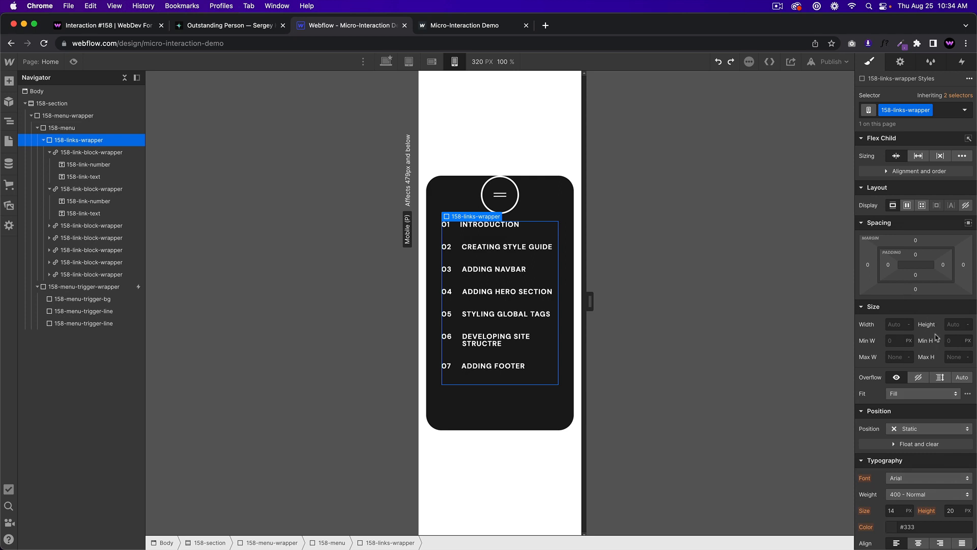
{"action": "mouse_move", "coordinate": [916, 239]}
{"action": "left_mouse_down"}
{"action": "mouse_move", "coordinate": [915, 223]}
{"action": "mouse_move", "coordinate": [920, 240]}
{"action": "left_mouse_up"}
{"action": "left_click", "coordinate": [566, 207]}
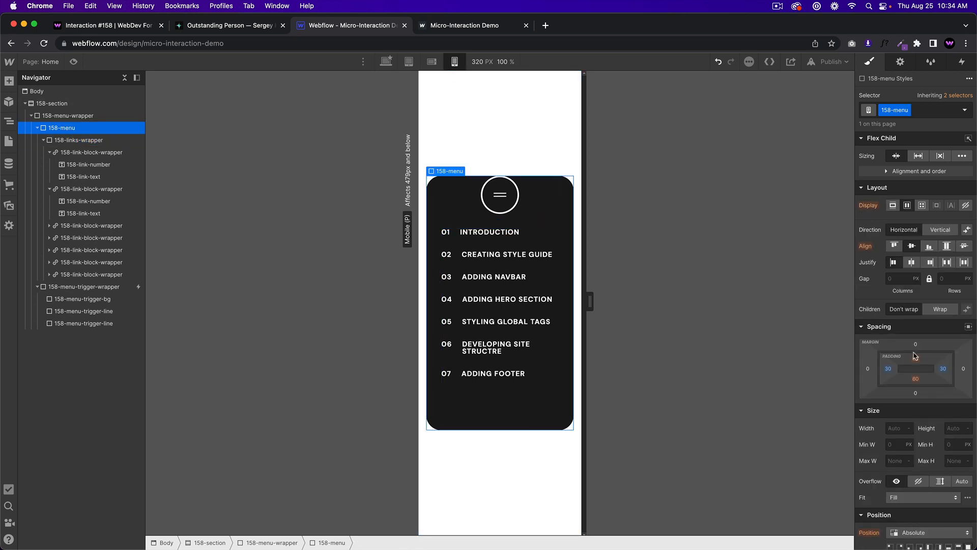
{"action": "left_click_drag", "start_coordinate": [916, 359], "coordinate": [916, 356]}
{"action": "key", "text": "super+z"}
{"action": "left_click", "coordinate": [506, 217]}
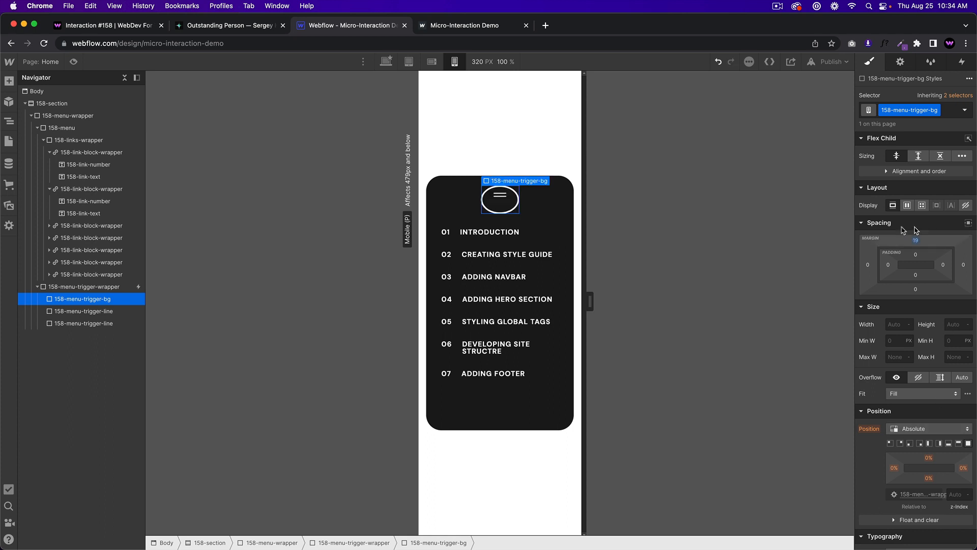
{"action": "left_click", "coordinate": [130, 286]}
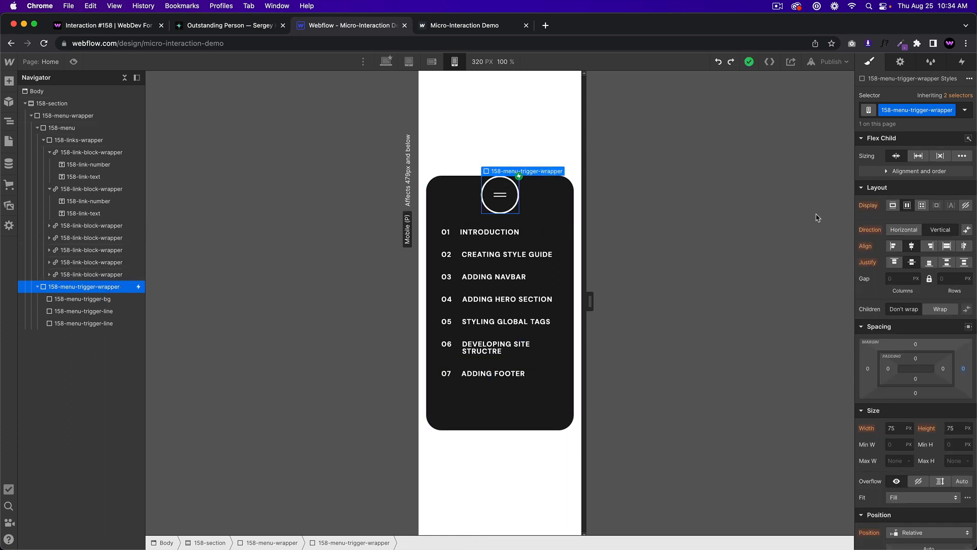
{"action": "left_click_drag", "start_coordinate": [916, 357], "coordinate": [537, 261]}
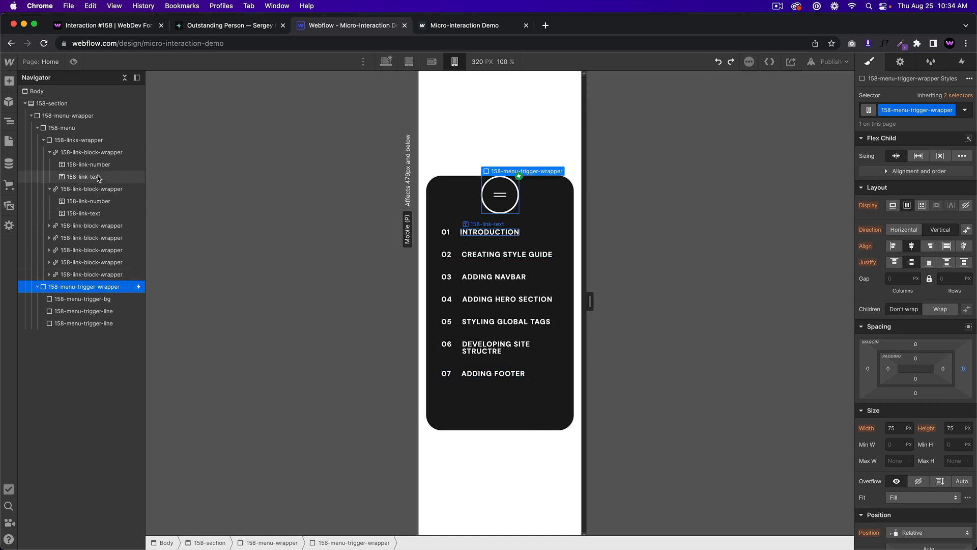
{"action": "left_click", "coordinate": [92, 129]}
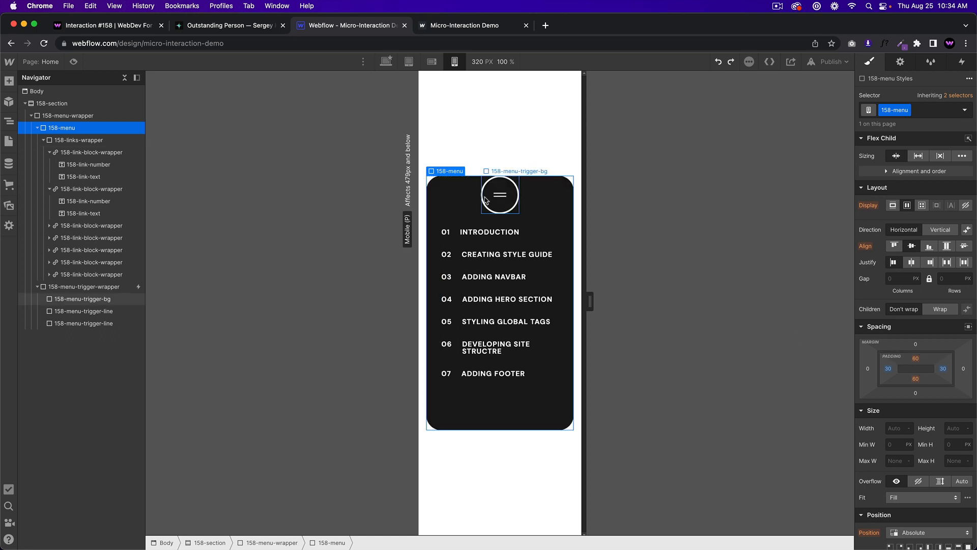
{"action": "left_click", "coordinate": [485, 200]}
{"action": "left_click", "coordinate": [80, 130]}
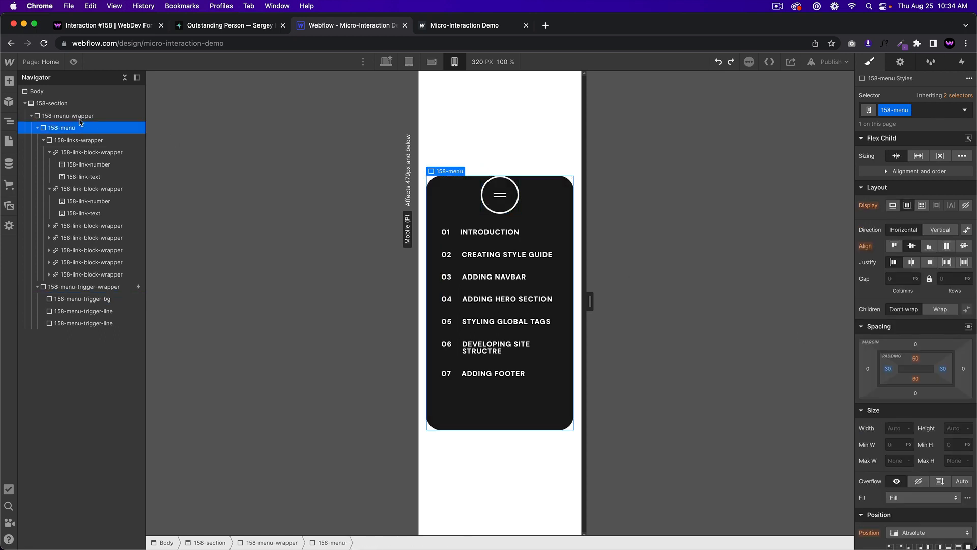
Step: Set the 158-menu-wrapper's top padding to 15 px and the 158-menu's top padding to 80 px for portrait mobile
{"action": "left_click", "coordinate": [80, 116]}
{"action": "left_click_drag", "start_coordinate": [915, 358], "coordinate": [919, 370]}
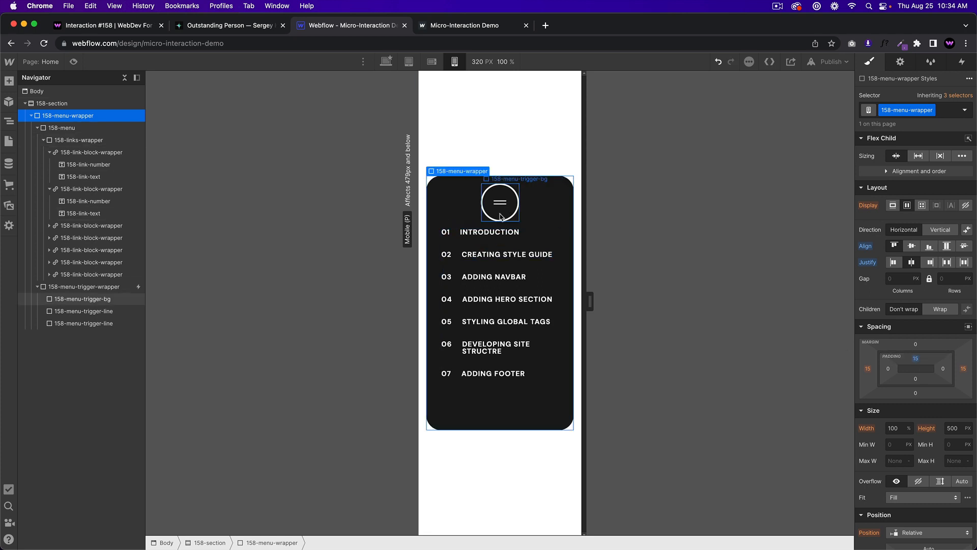
{"action": "left_click", "coordinate": [555, 265]}
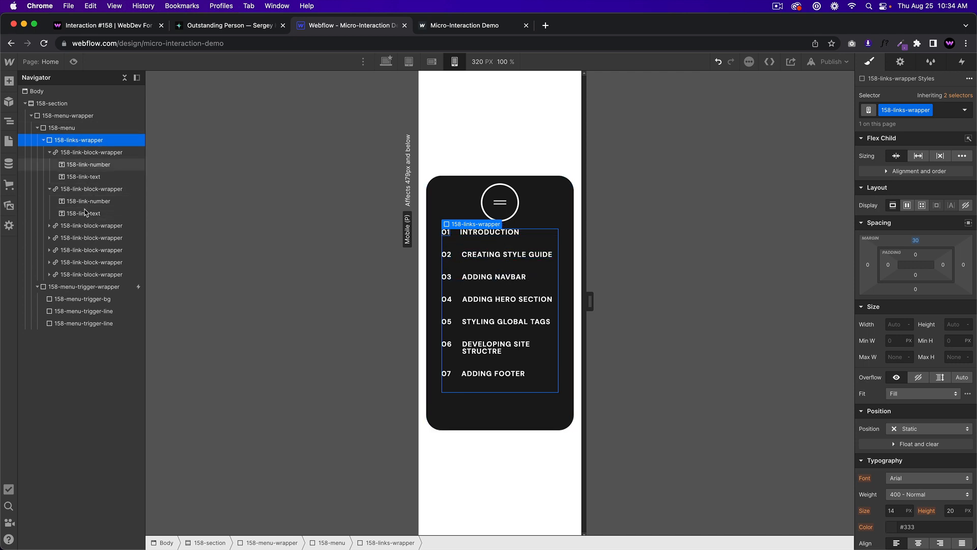
{"action": "left_click", "coordinate": [77, 128]}
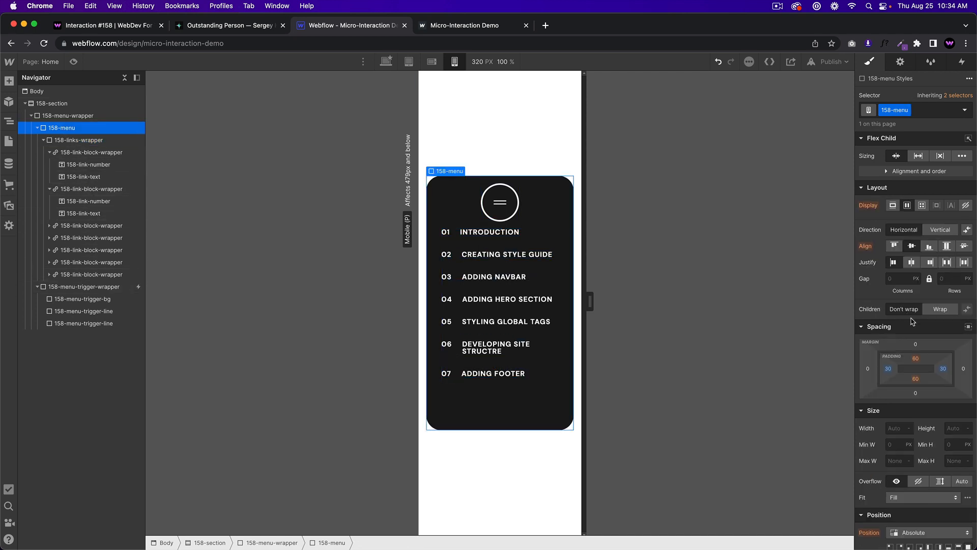
{"action": "left_click_drag", "start_coordinate": [916, 358], "coordinate": [919, 367]}
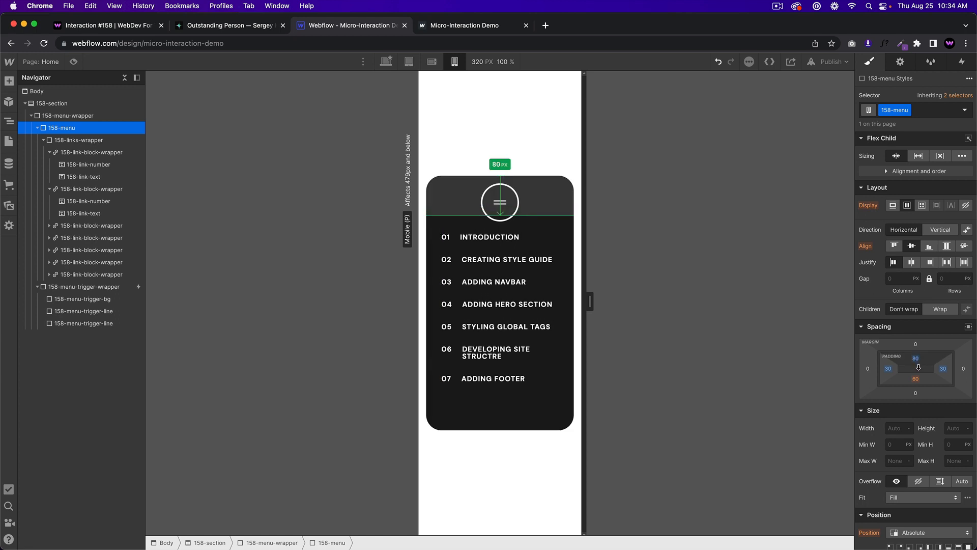
Step: Preview the page at portrait mobile size and test opening and closing the menu with its trigger
{"action": "left_click", "coordinate": [501, 210]}
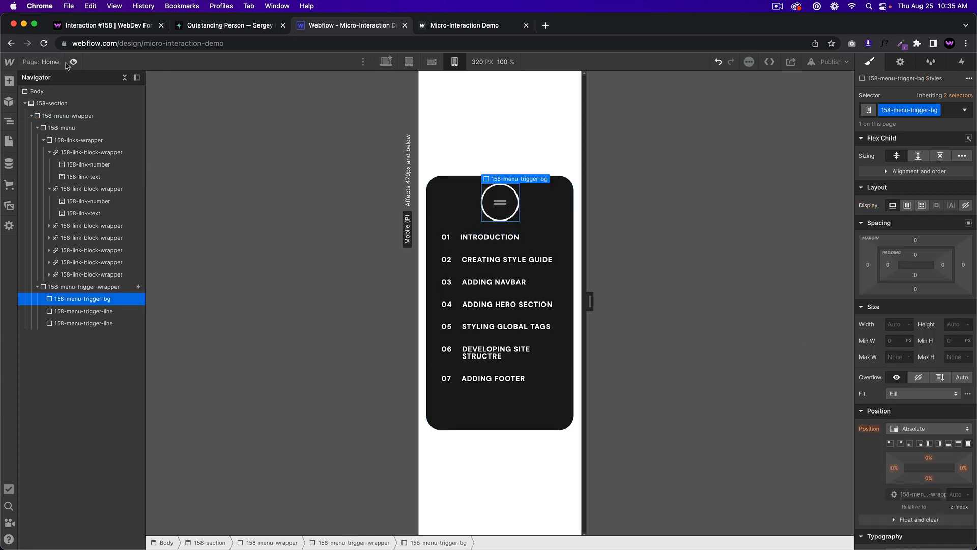
{"action": "left_click", "coordinate": [73, 61]}
{"action": "left_click", "coordinate": [482, 219]}
{"action": "left_click", "coordinate": [487, 214]}
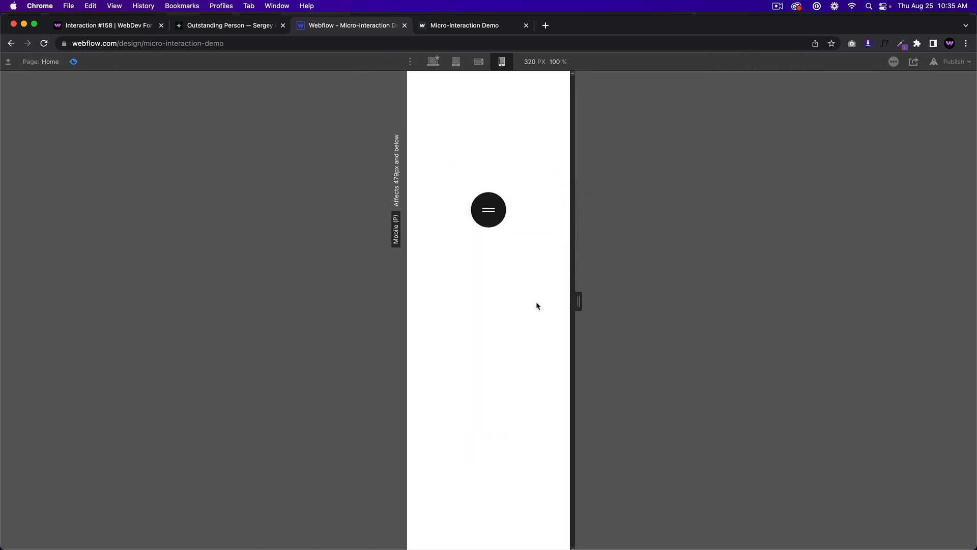
{"action": "left_click", "coordinate": [486, 211]}
{"action": "left_click", "coordinate": [72, 62]}
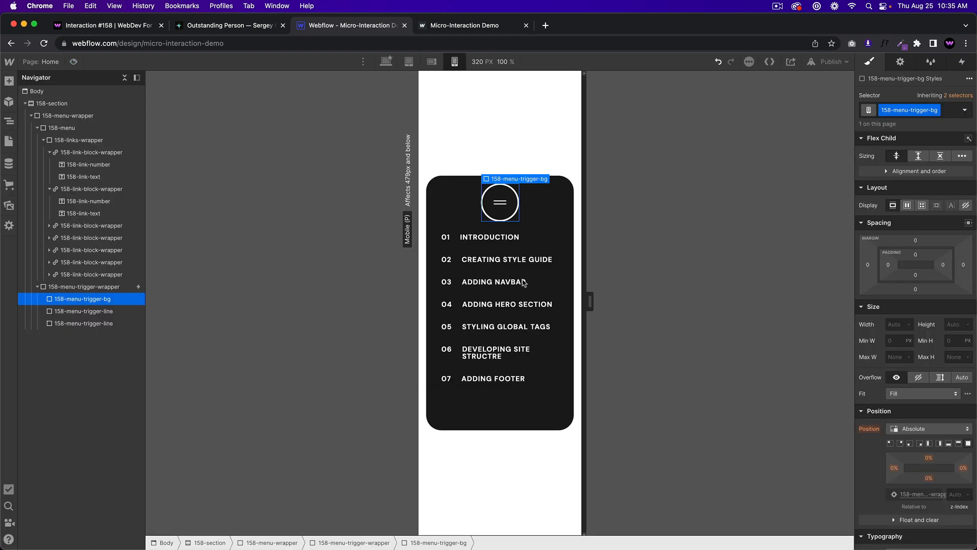
Step: Set the transform origin of the 158-menu to top center for portrait mobile
{"action": "left_click", "coordinate": [70, 129]}
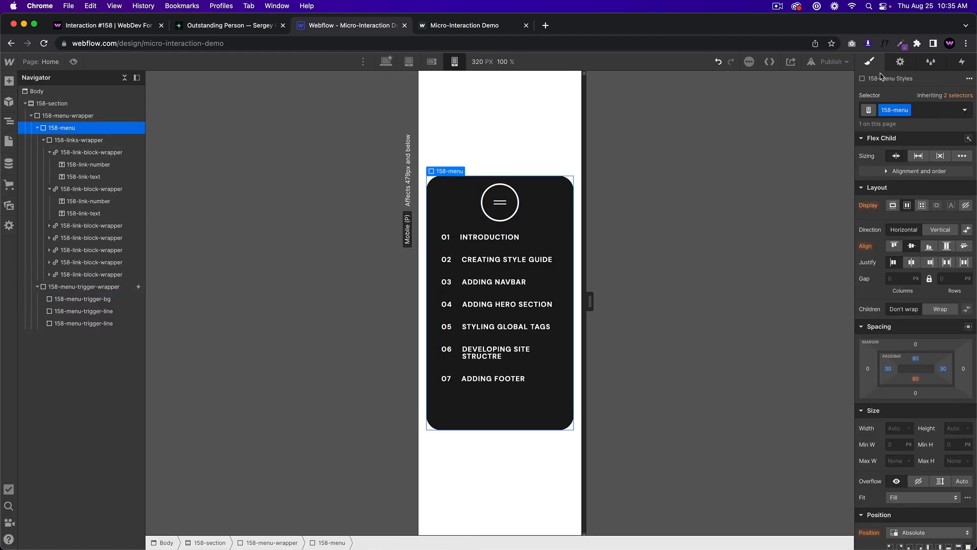
{"action": "scroll", "coordinate": [958, 456], "scroll_direction": "down", "scroll_amount": 10}
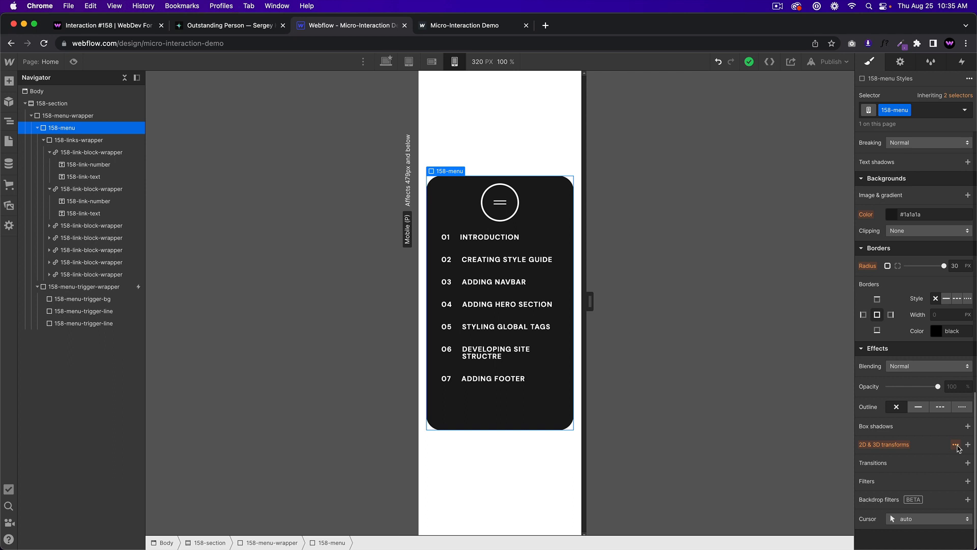
{"action": "left_click", "coordinate": [956, 444]}
Step: Preview the portrait mobile page again and test the menu's open and close scaling with the changed transform origin
{"action": "left_click", "coordinate": [74, 62]}
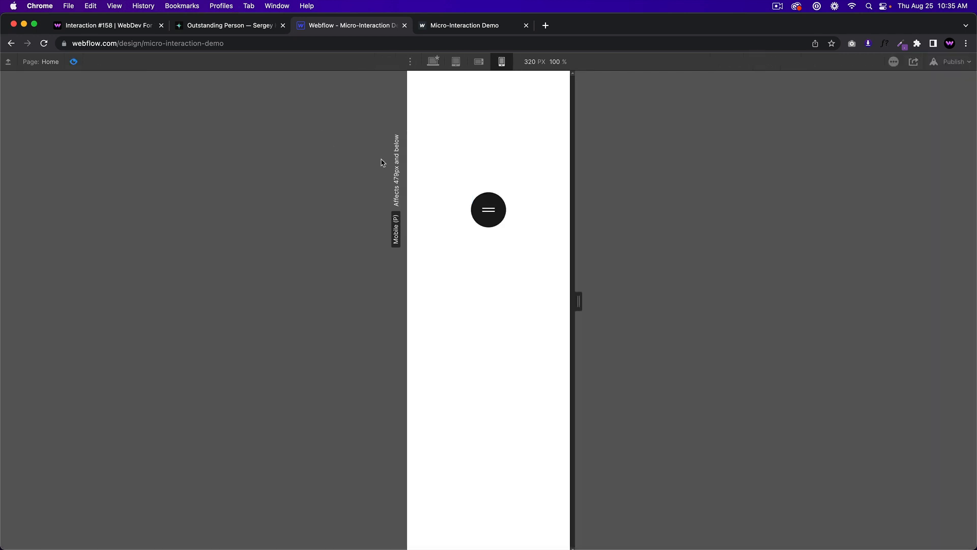
{"action": "left_click", "coordinate": [504, 219]}
{"action": "left_click", "coordinate": [490, 213]}
{"action": "left_click", "coordinate": [486, 212]}
{"action": "left_click", "coordinate": [488, 212]}
Step: Test opening and closing the menu in preview at the landscape mobile and desktop breakpoints
{"action": "left_click", "coordinate": [479, 62]}
{"action": "left_click", "coordinate": [594, 318]}
{"action": "left_click", "coordinate": [596, 317]}
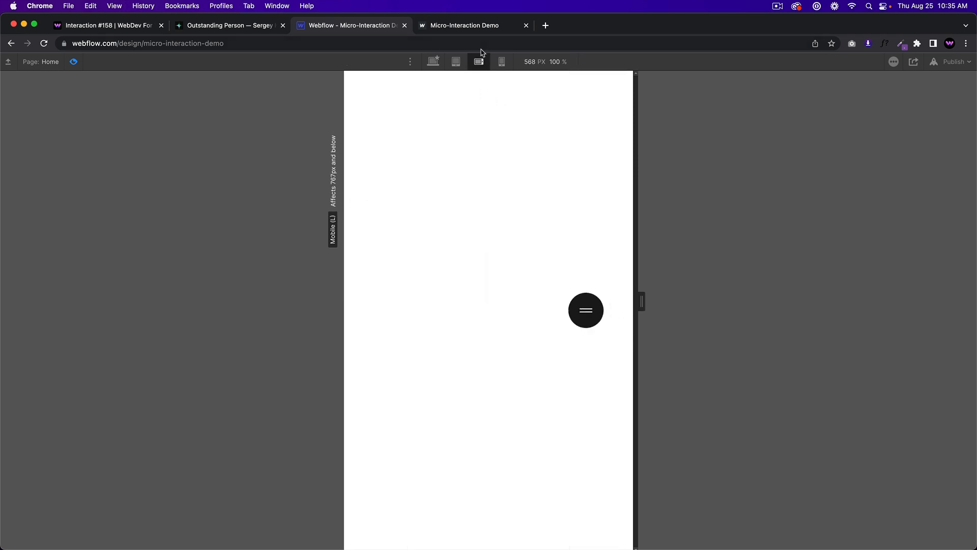
{"action": "left_click", "coordinate": [456, 61]}
{"action": "left_click", "coordinate": [433, 62]}
{"action": "left_click", "coordinate": [611, 325]}
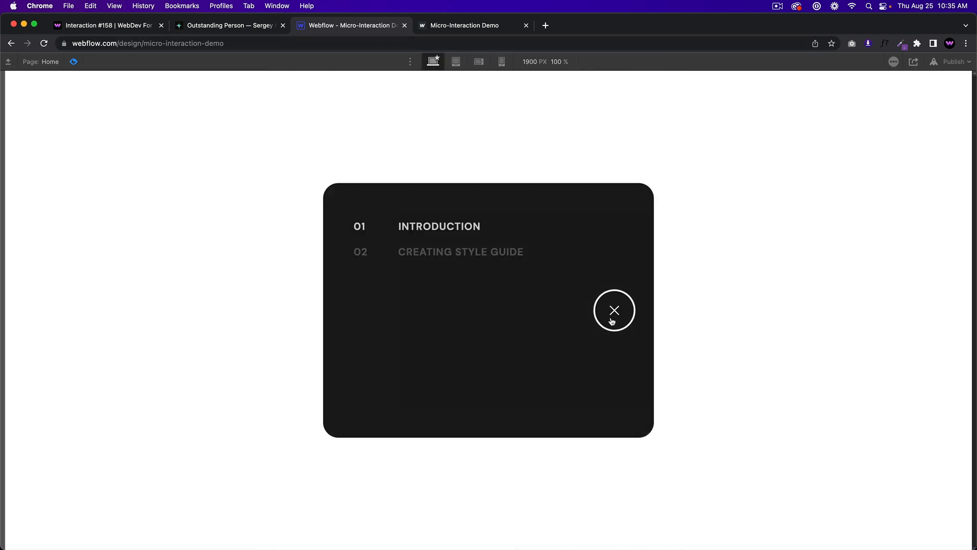
{"action": "left_click", "coordinate": [612, 311]}
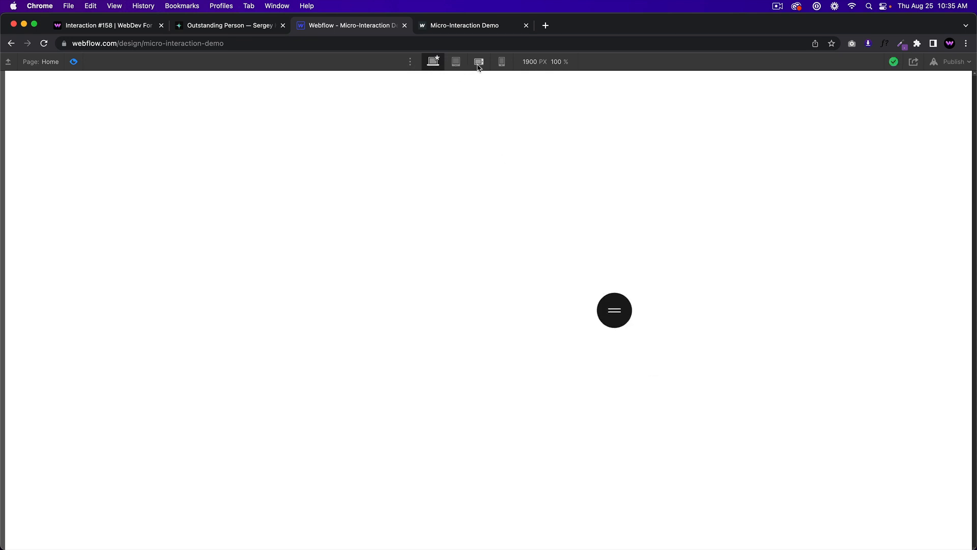
Step: Return the preview to portrait mobile and toggle the menu repeatedly to check its animation and layout
{"action": "left_click", "coordinate": [478, 62]}
{"action": "left_click", "coordinate": [503, 62]}
{"action": "left_click", "coordinate": [478, 62]}
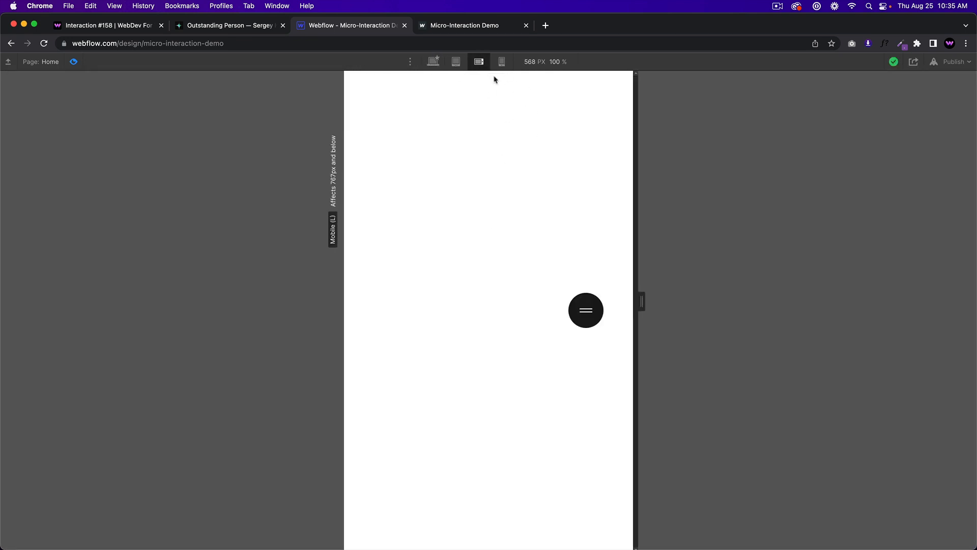
{"action": "left_click", "coordinate": [502, 62]}
{"action": "left_click", "coordinate": [503, 224]}
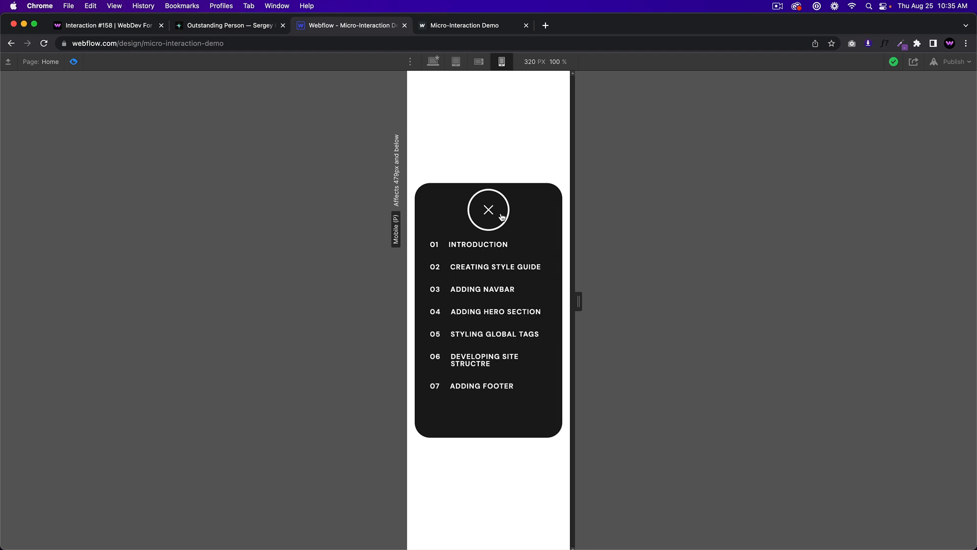
{"action": "left_click", "coordinate": [497, 220]}
{"action": "left_click", "coordinate": [487, 213]}
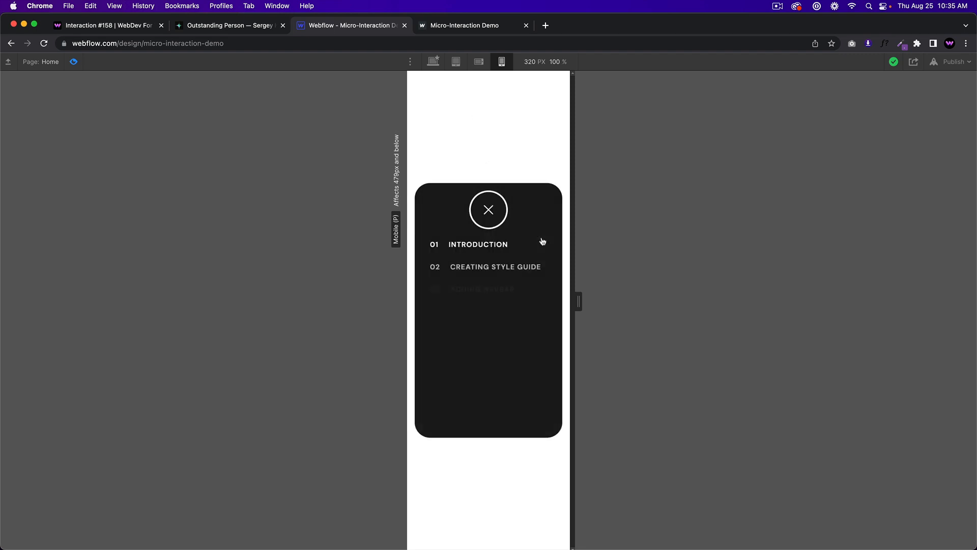
{"action": "left_click", "coordinate": [488, 224]}
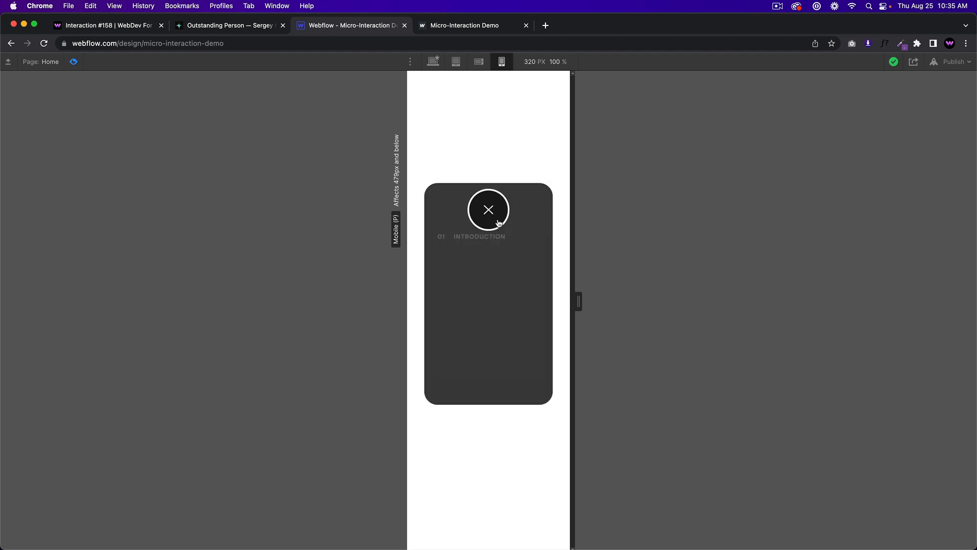
{"action": "left_click", "coordinate": [498, 224]}
{"action": "left_click", "coordinate": [501, 225]}
Step: Recheck the menu's toggle at the desktop breakpoint and leave preview mode
{"action": "left_click", "coordinate": [434, 61]}
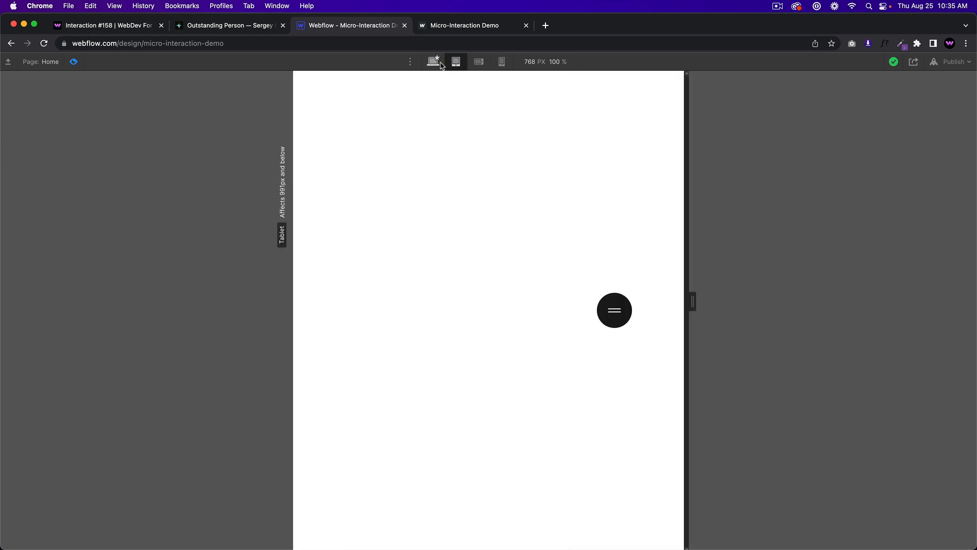
{"action": "left_click", "coordinate": [628, 311]}
{"action": "left_click", "coordinate": [628, 311]}
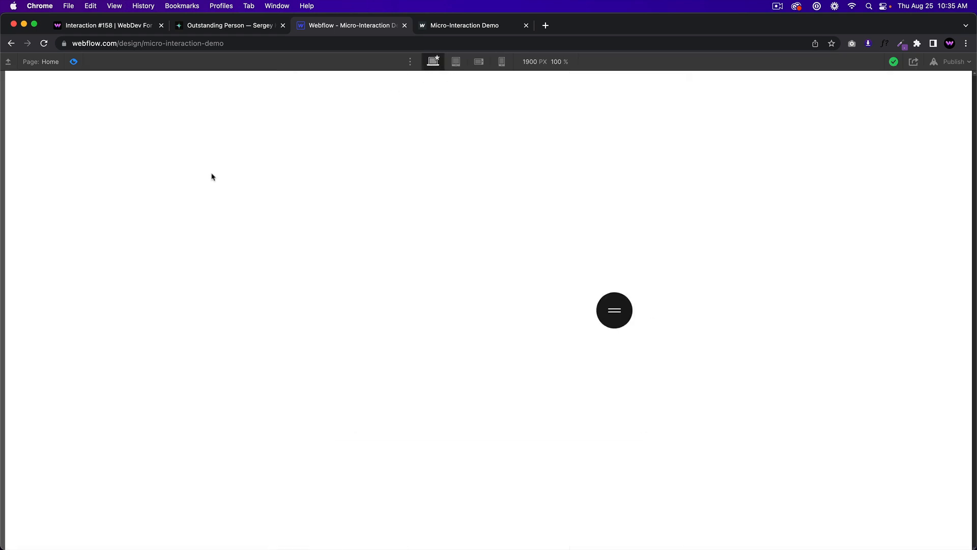
{"action": "left_click", "coordinate": [73, 62]}
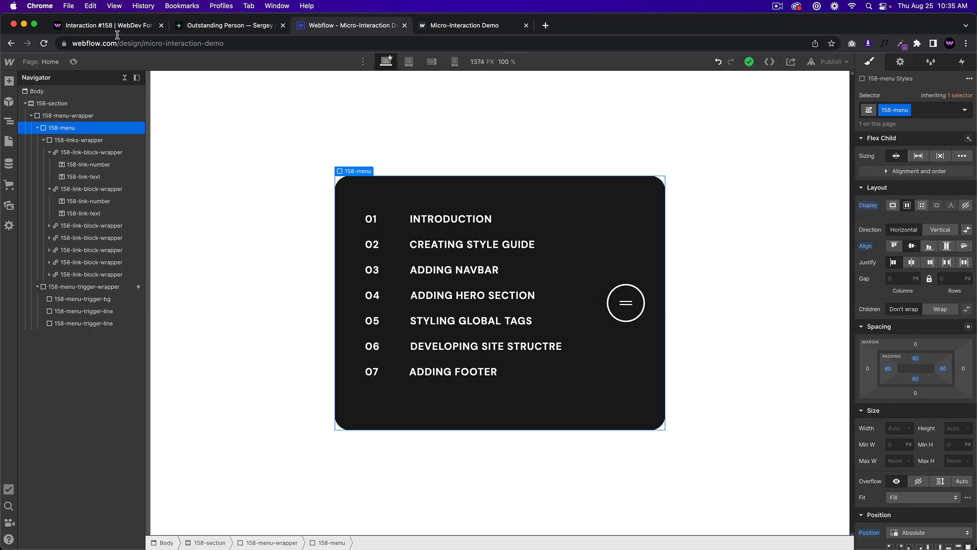
Step: Switch to the published Interaction #158 reference page and toggle its menu for comparison
{"action": "left_click", "coordinate": [111, 28]}
{"action": "left_click", "coordinate": [613, 301]}
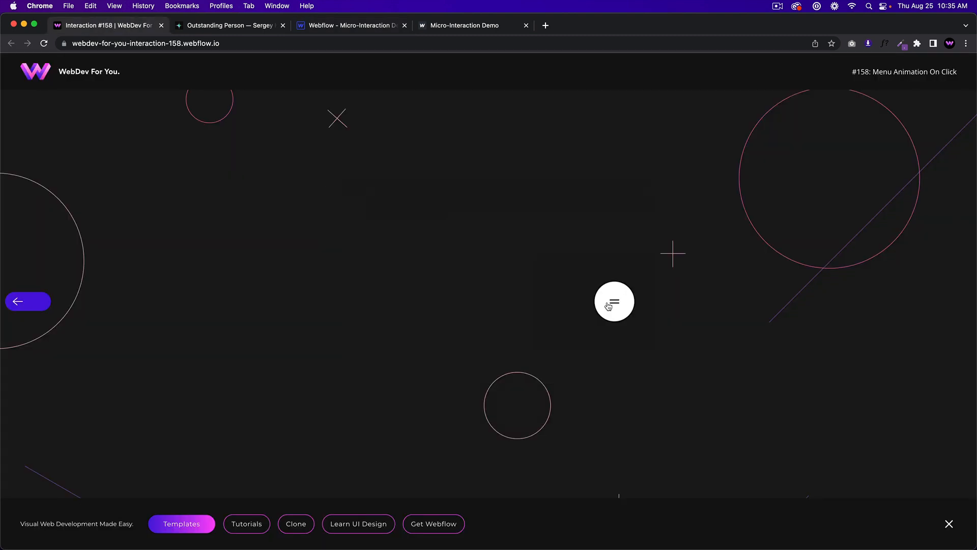
{"action": "left_click", "coordinate": [613, 301]}
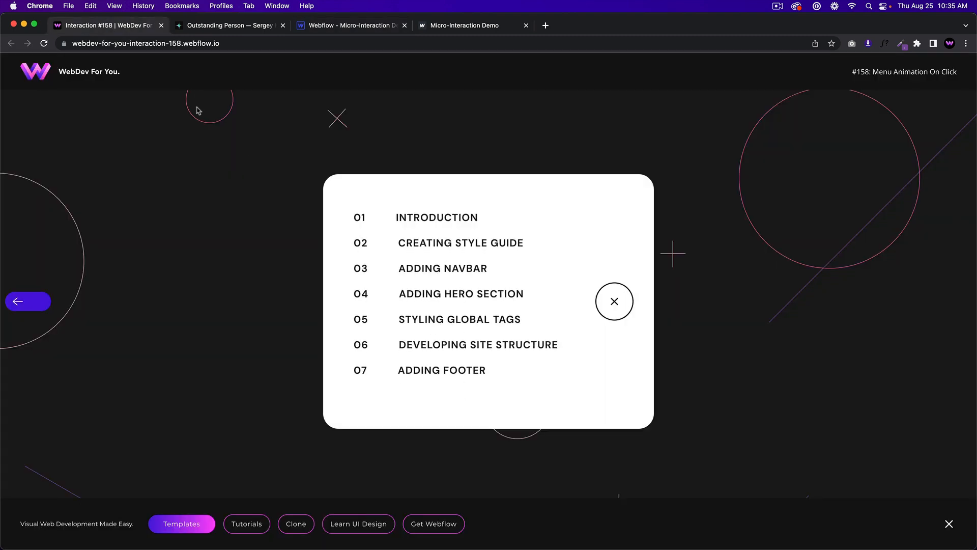
Step: Return to the micro-interaction-demo project and inspect the first link's 158-link-text and 158-link-block-wrapper styles
{"action": "left_click", "coordinate": [357, 25]}
{"action": "left_click", "coordinate": [423, 218]}
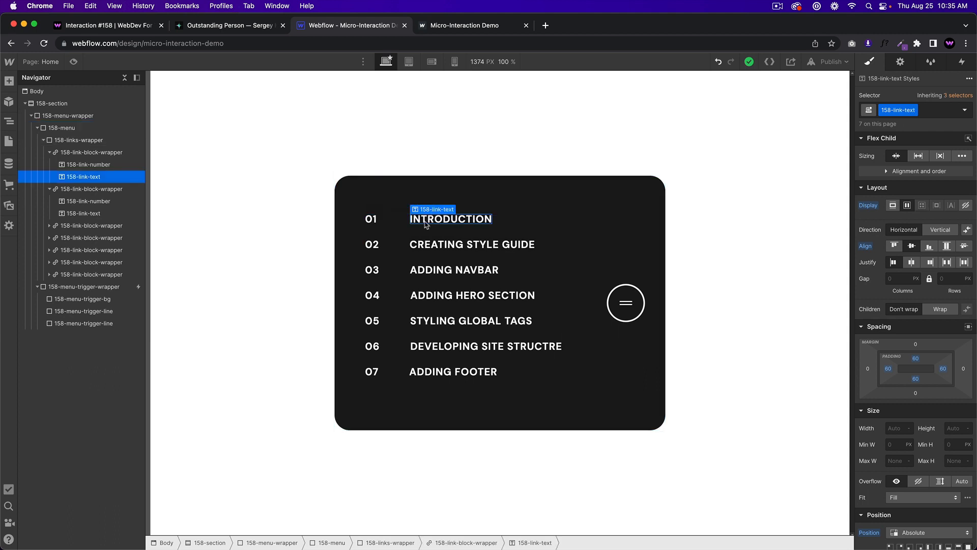
{"action": "left_click", "coordinate": [396, 222]}
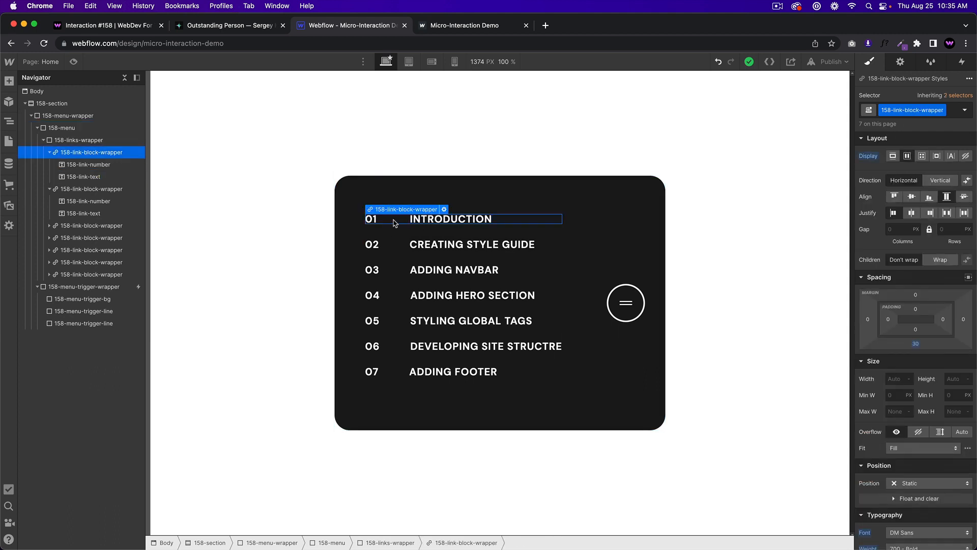
Step: Give the 158-link-block-wrapper class a bright blue text color in its Hover state
{"action": "left_click", "coordinate": [964, 110]}
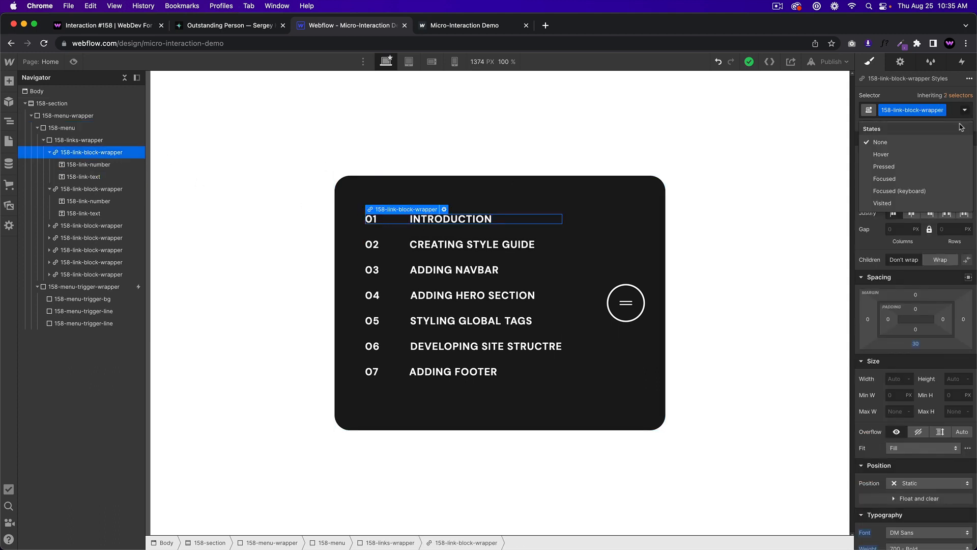
{"action": "left_click", "coordinate": [881, 154]}
{"action": "scroll", "coordinate": [912, 305], "scroll_direction": "down", "scroll_amount": 6}
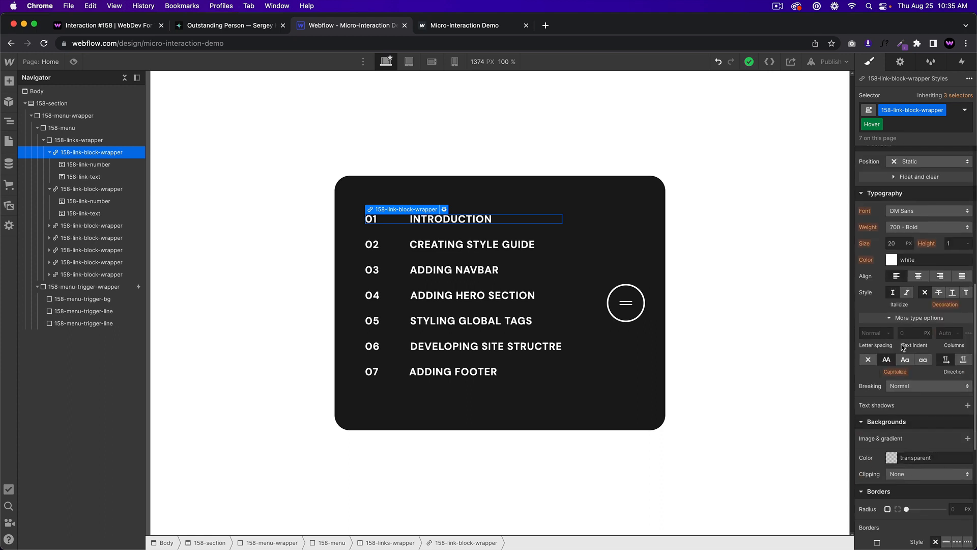
{"action": "left_click", "coordinate": [892, 260]}
{"action": "left_click", "coordinate": [941, 296]}
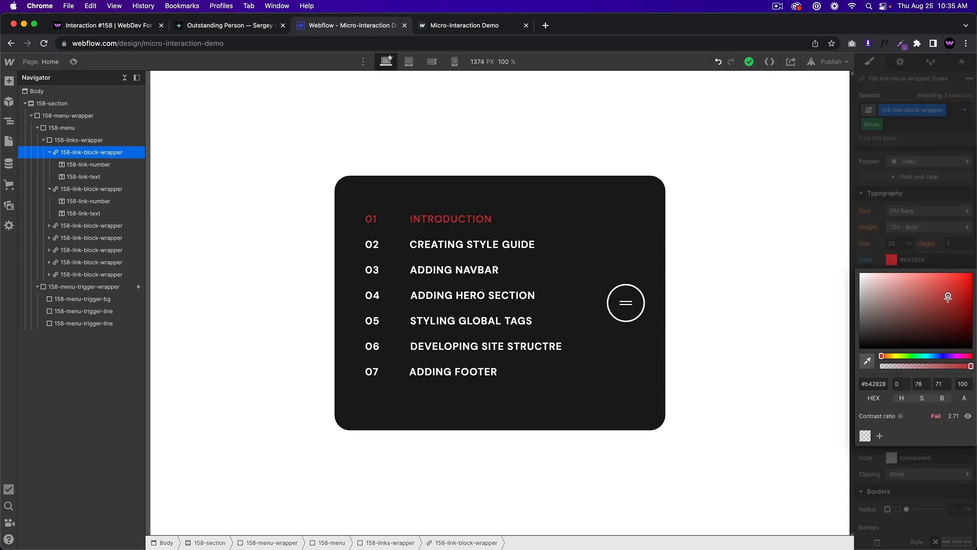
{"action": "left_click", "coordinate": [943, 356]}
{"action": "left_click", "coordinate": [949, 290]}
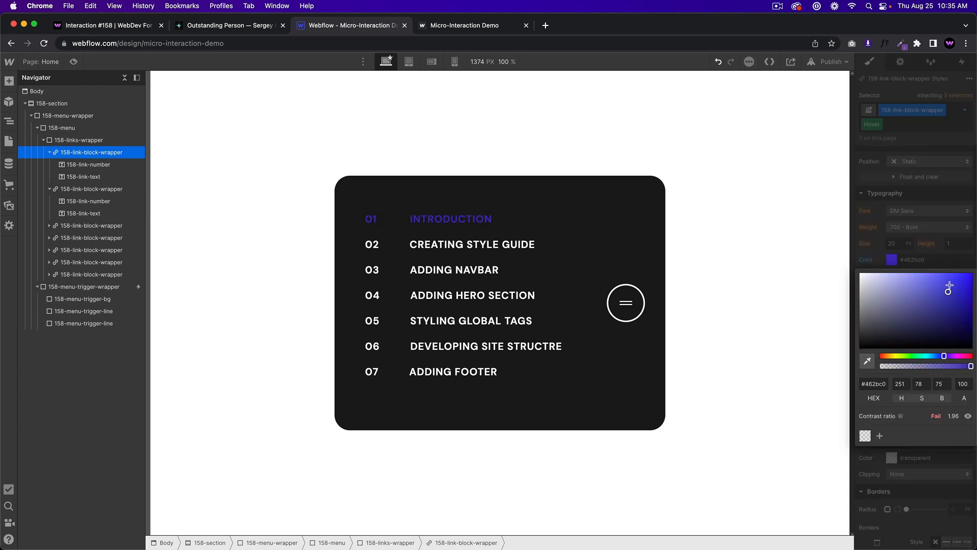
{"action": "left_click_drag", "start_coordinate": [944, 356], "coordinate": [932, 357]}
Step: Preview the opened menu to check the links' hover color, reset the style state to None, and recheck it in preview
{"action": "key", "text": "super+shift+p"}
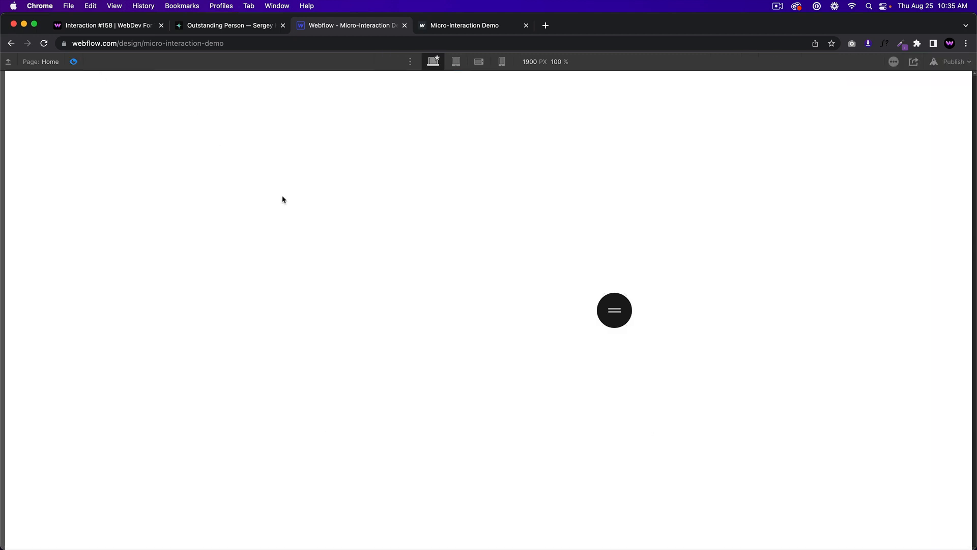
{"action": "left_click", "coordinate": [614, 310]}
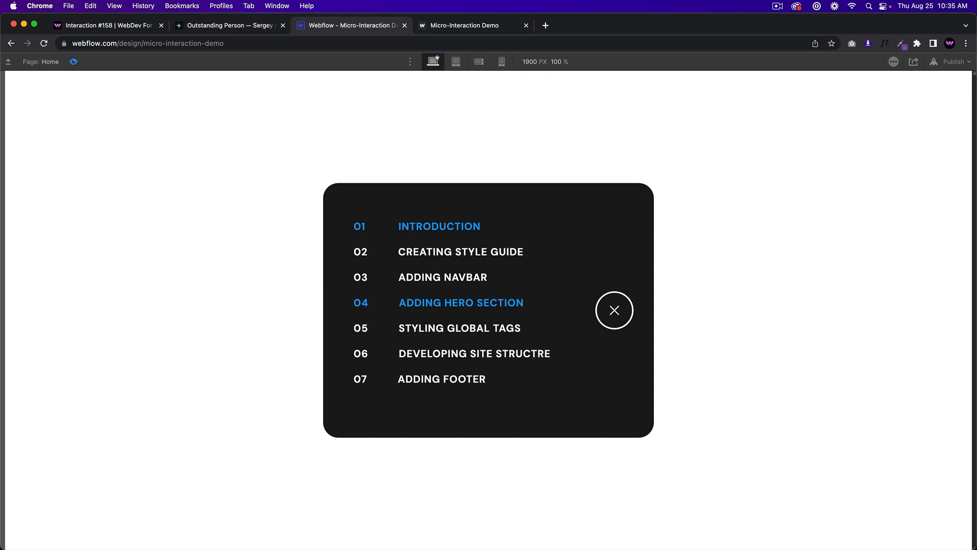
{"action": "left_click", "coordinate": [72, 61]}
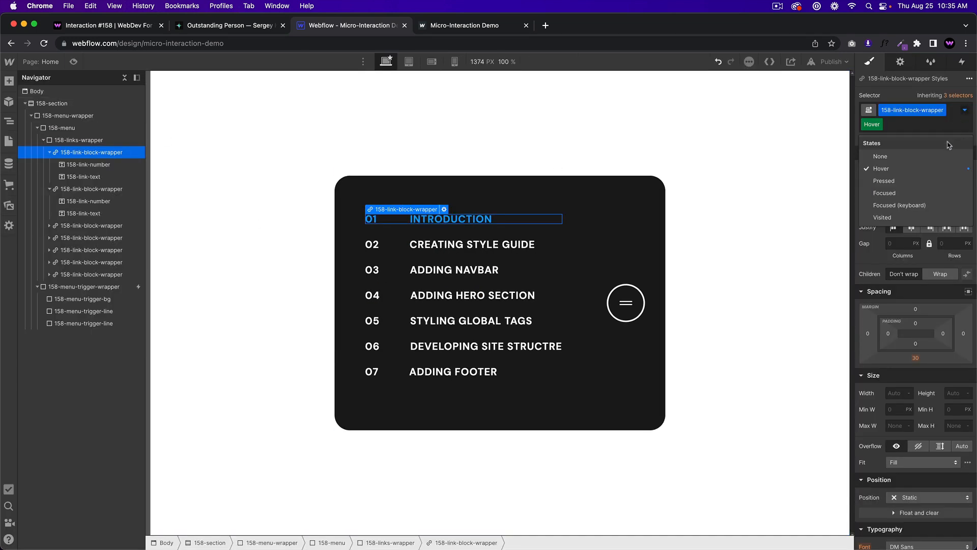
{"action": "left_click", "coordinate": [75, 62]}
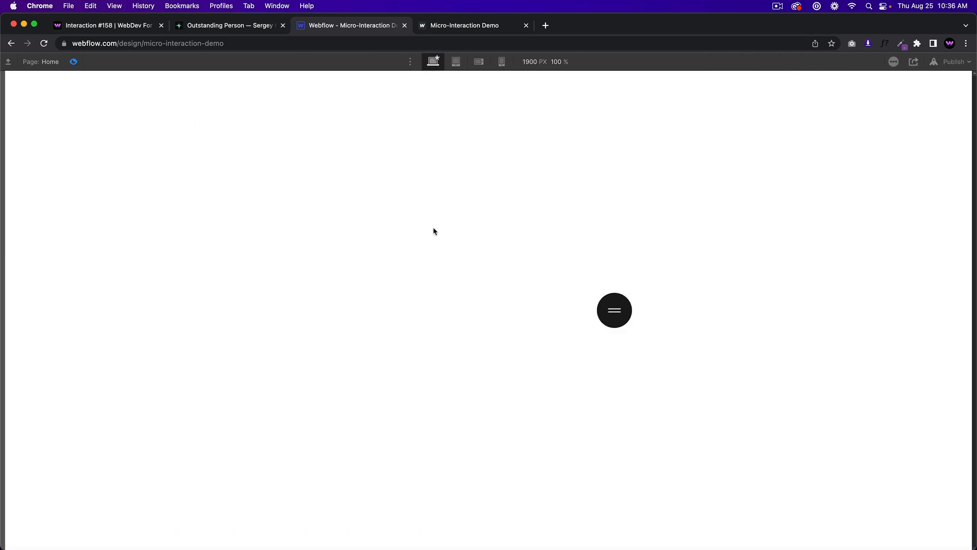
{"action": "left_click", "coordinate": [616, 313]}
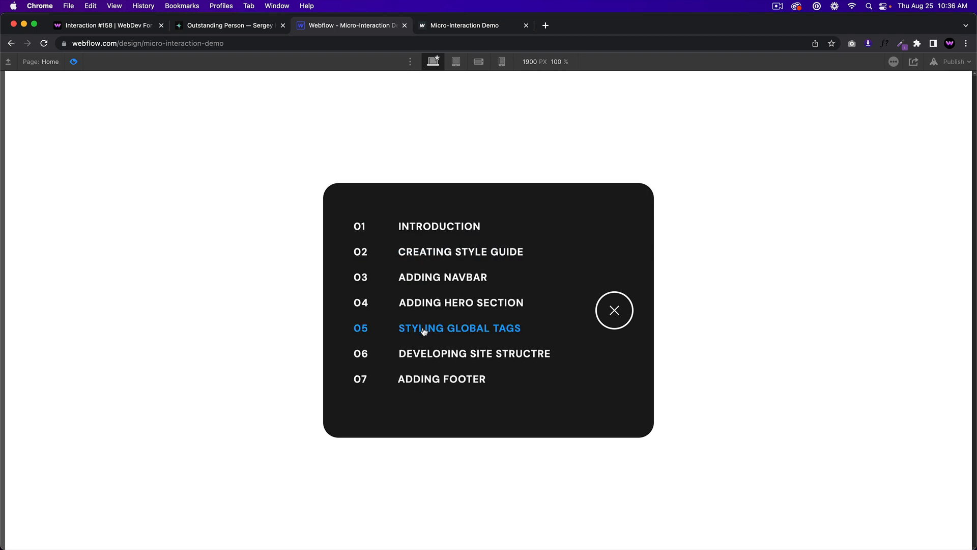